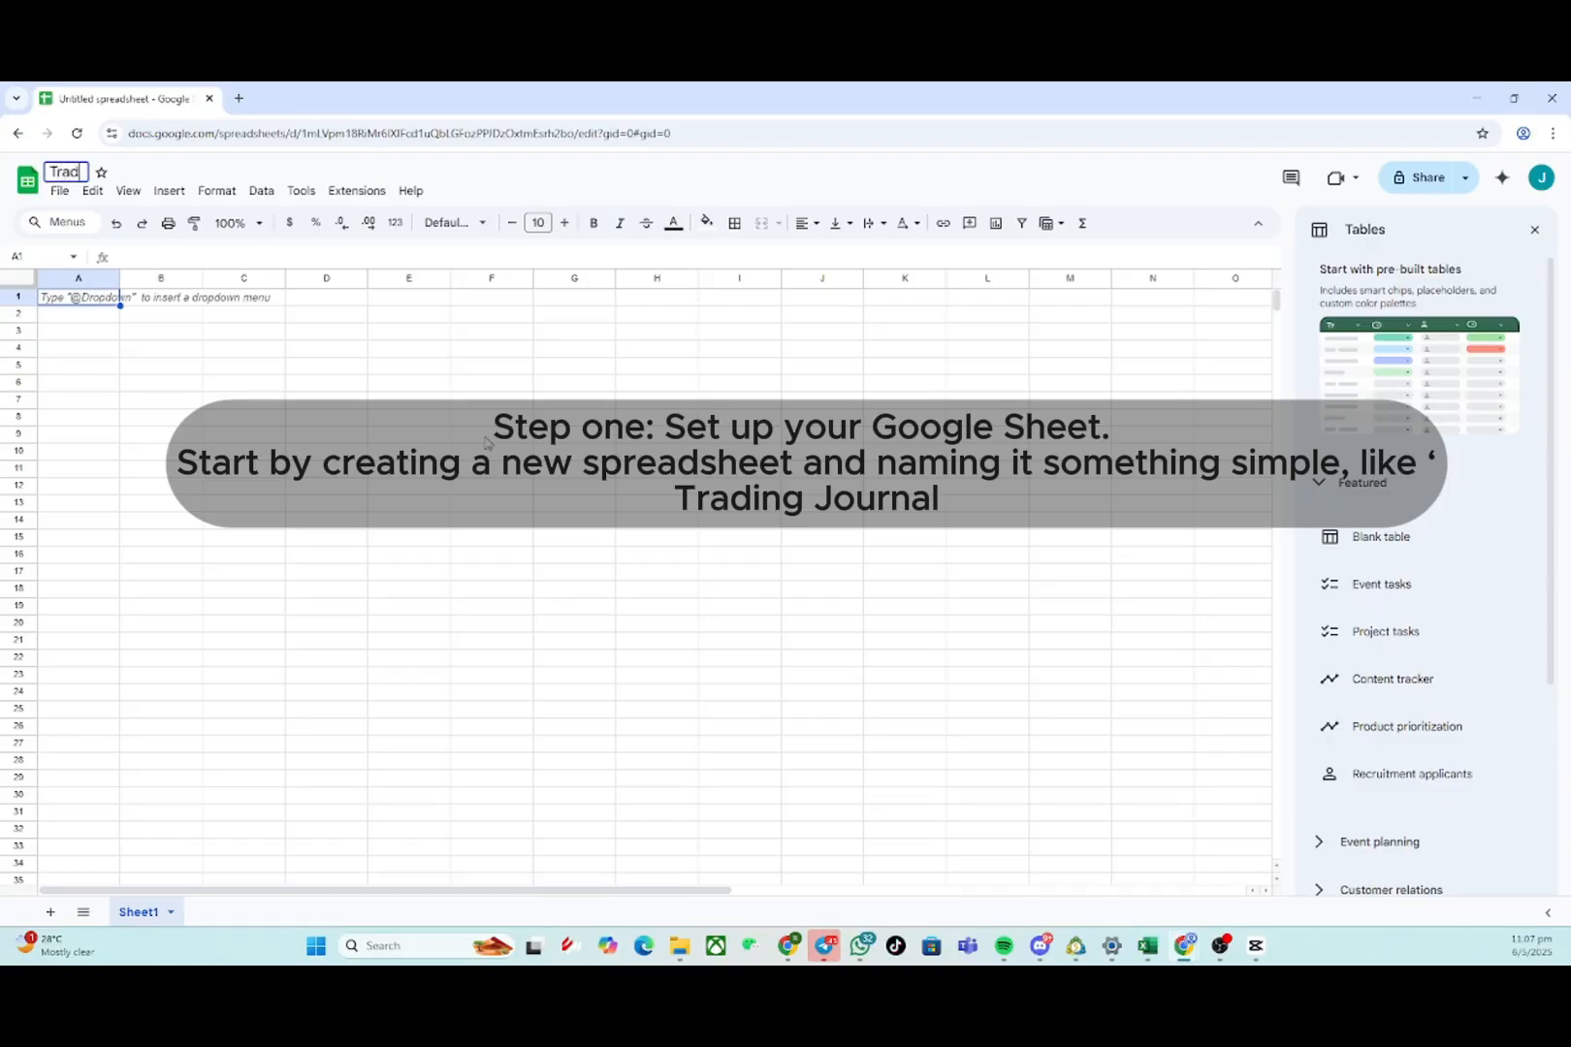
# - Rename the spreadsheet Trading Journal
pyautogui.write('al')
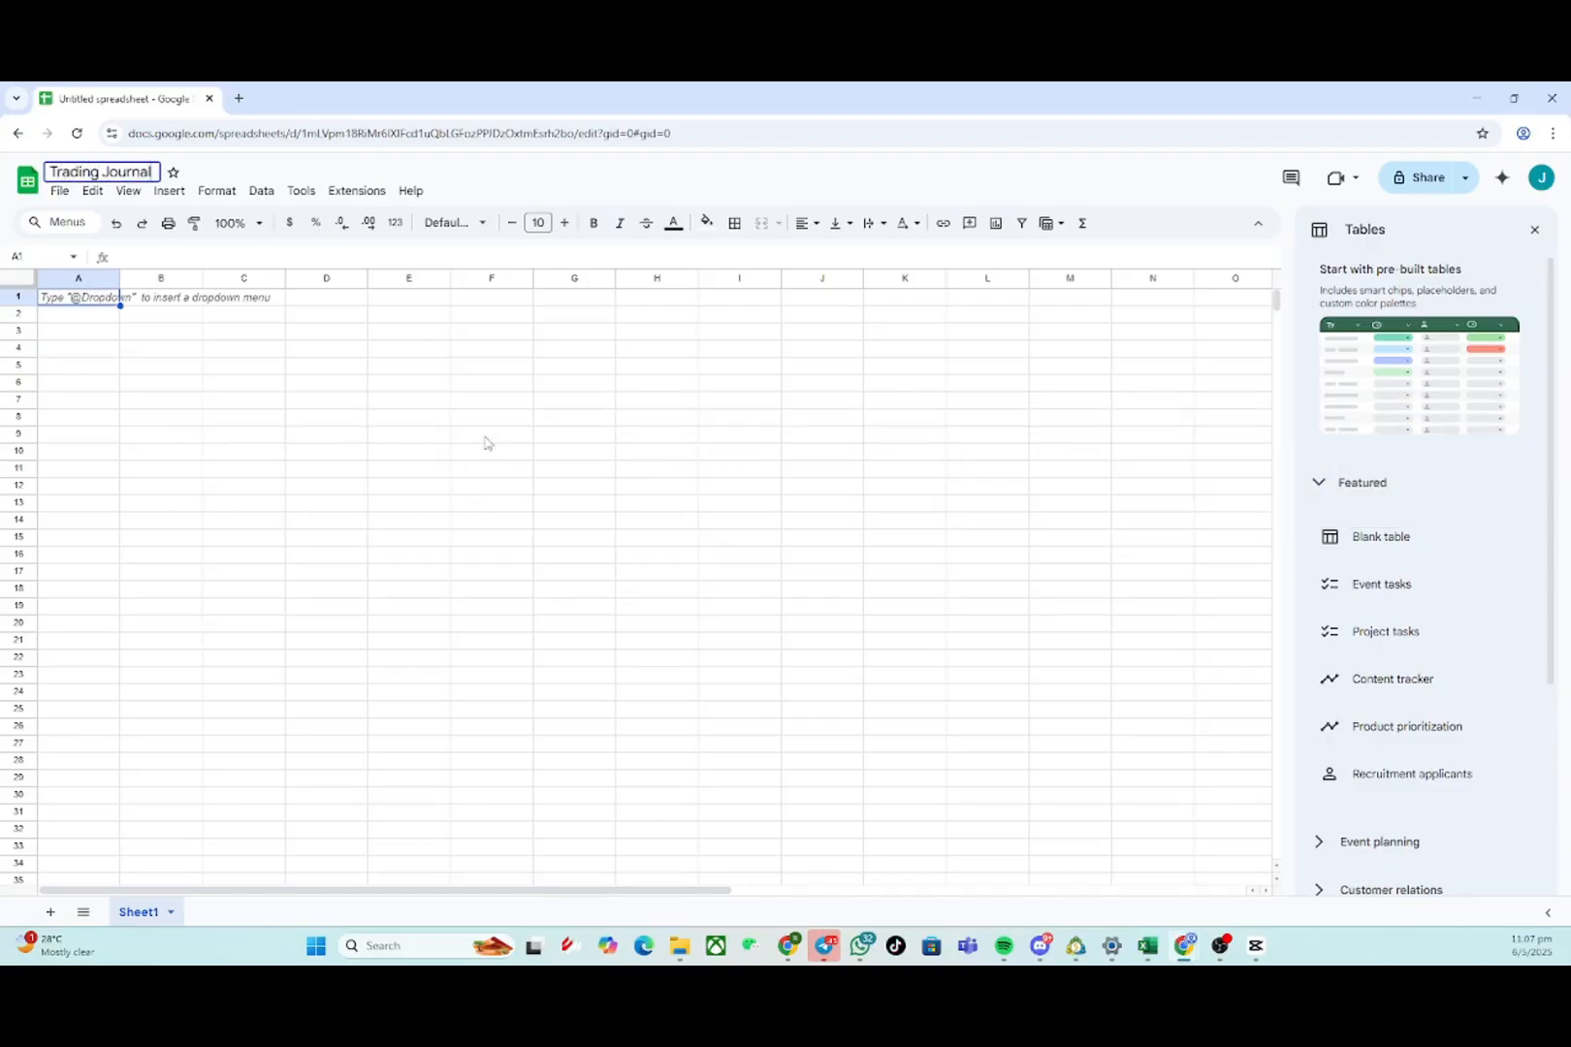
# - Paste the header row Date, Time, Pair, Direction, Entry Price, Stop Loss, Take Profit, Exit Price, Pips Gained/Lost, Lot Size, Risk:Reward, Result, Notes into row 1
pyautogui.rightClick(484, 443)
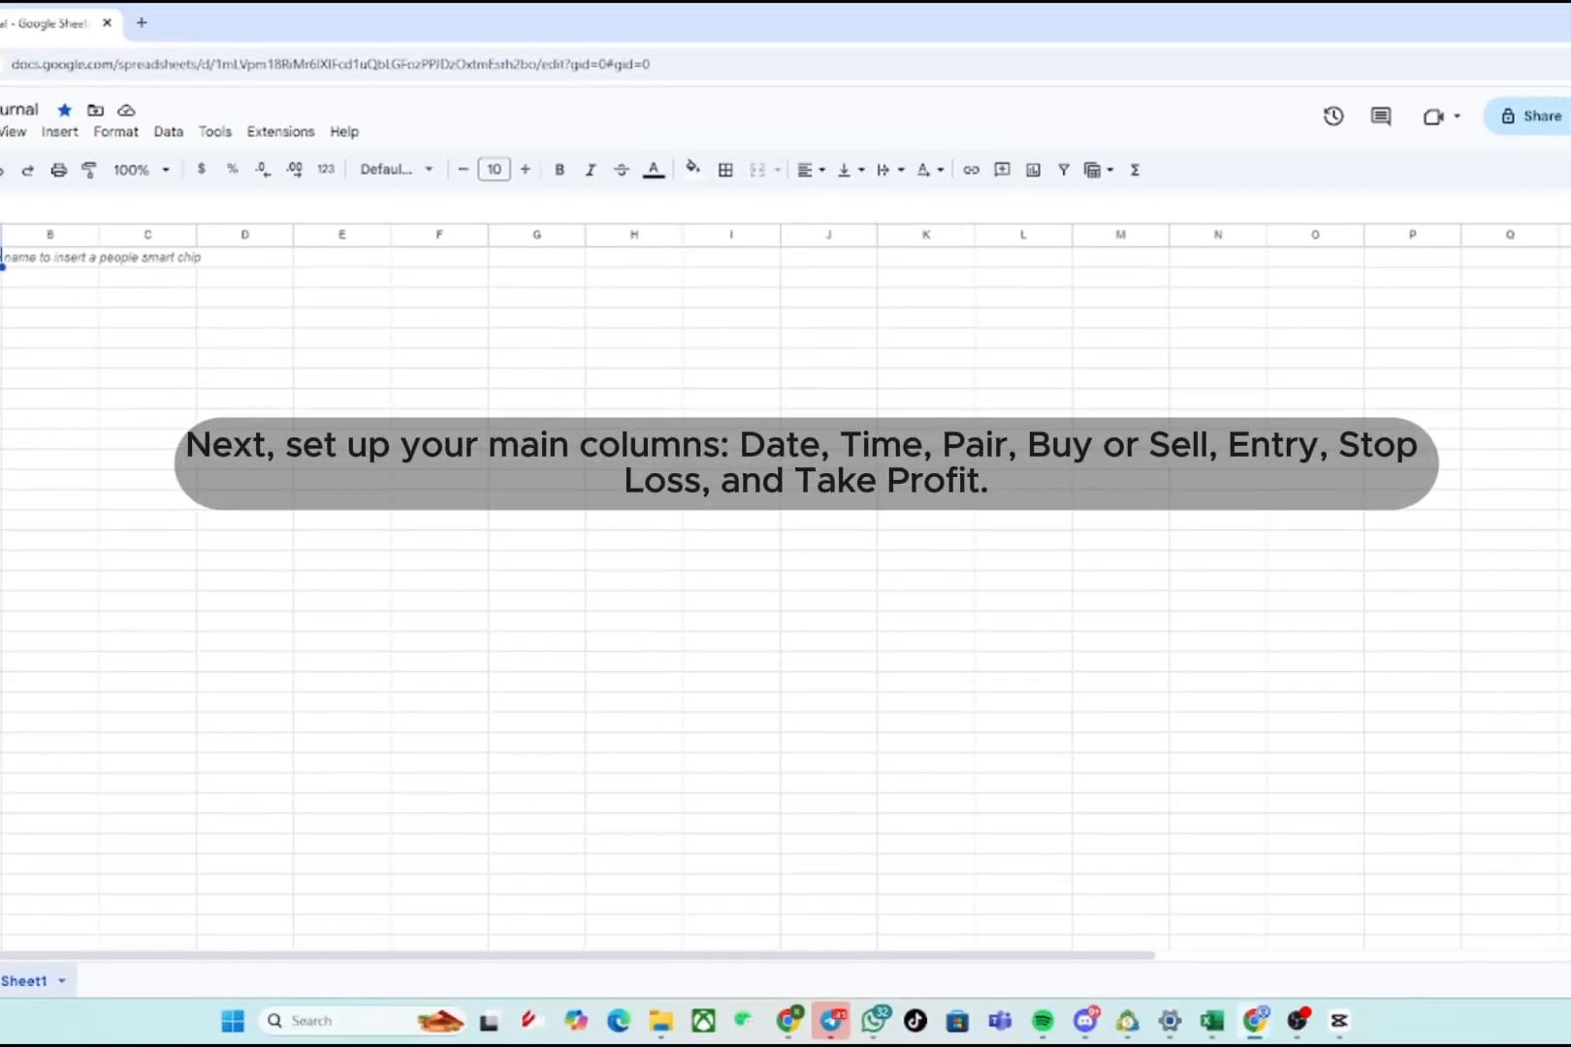
pyautogui.write('Date\tTime\tPair\tDirection\tEntry Price\tStop Loss\tTake Profit\tExit Price\tPips Gained/Lost\tLot Size\tRisk:Reward\tResult\tNotes')
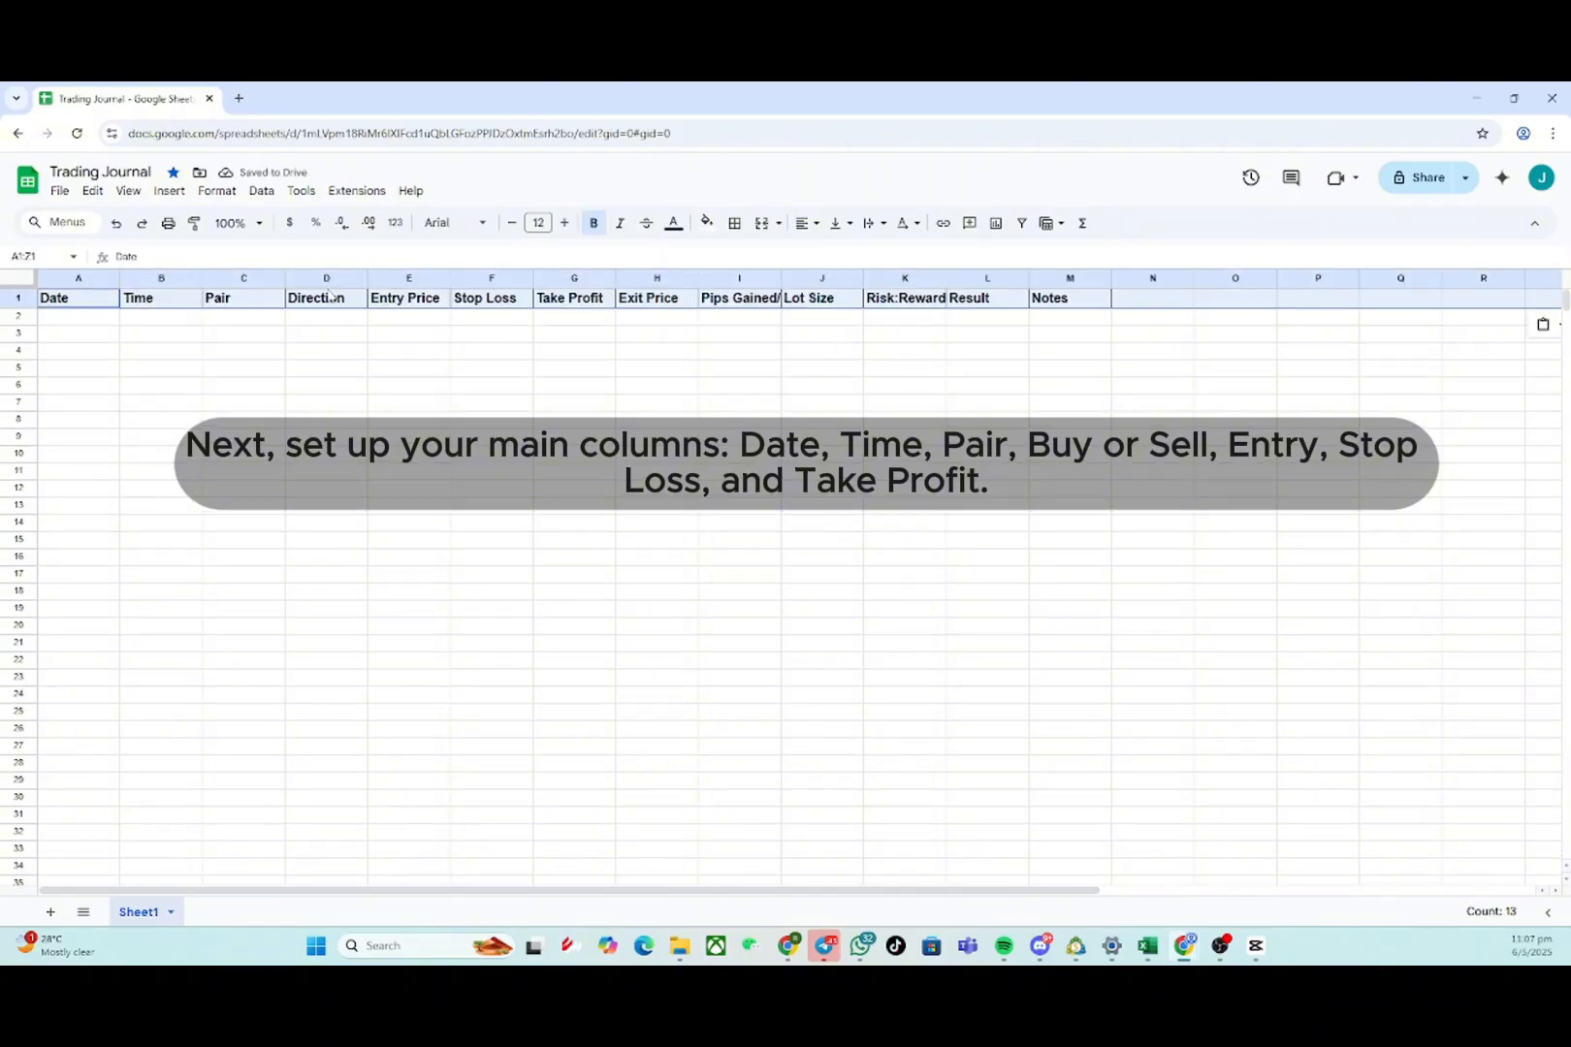
# - Auto-fit the widths of the Pips Gained/Lost and Risk:Reward columns to their headings
pyautogui.doubleClick(782, 278)
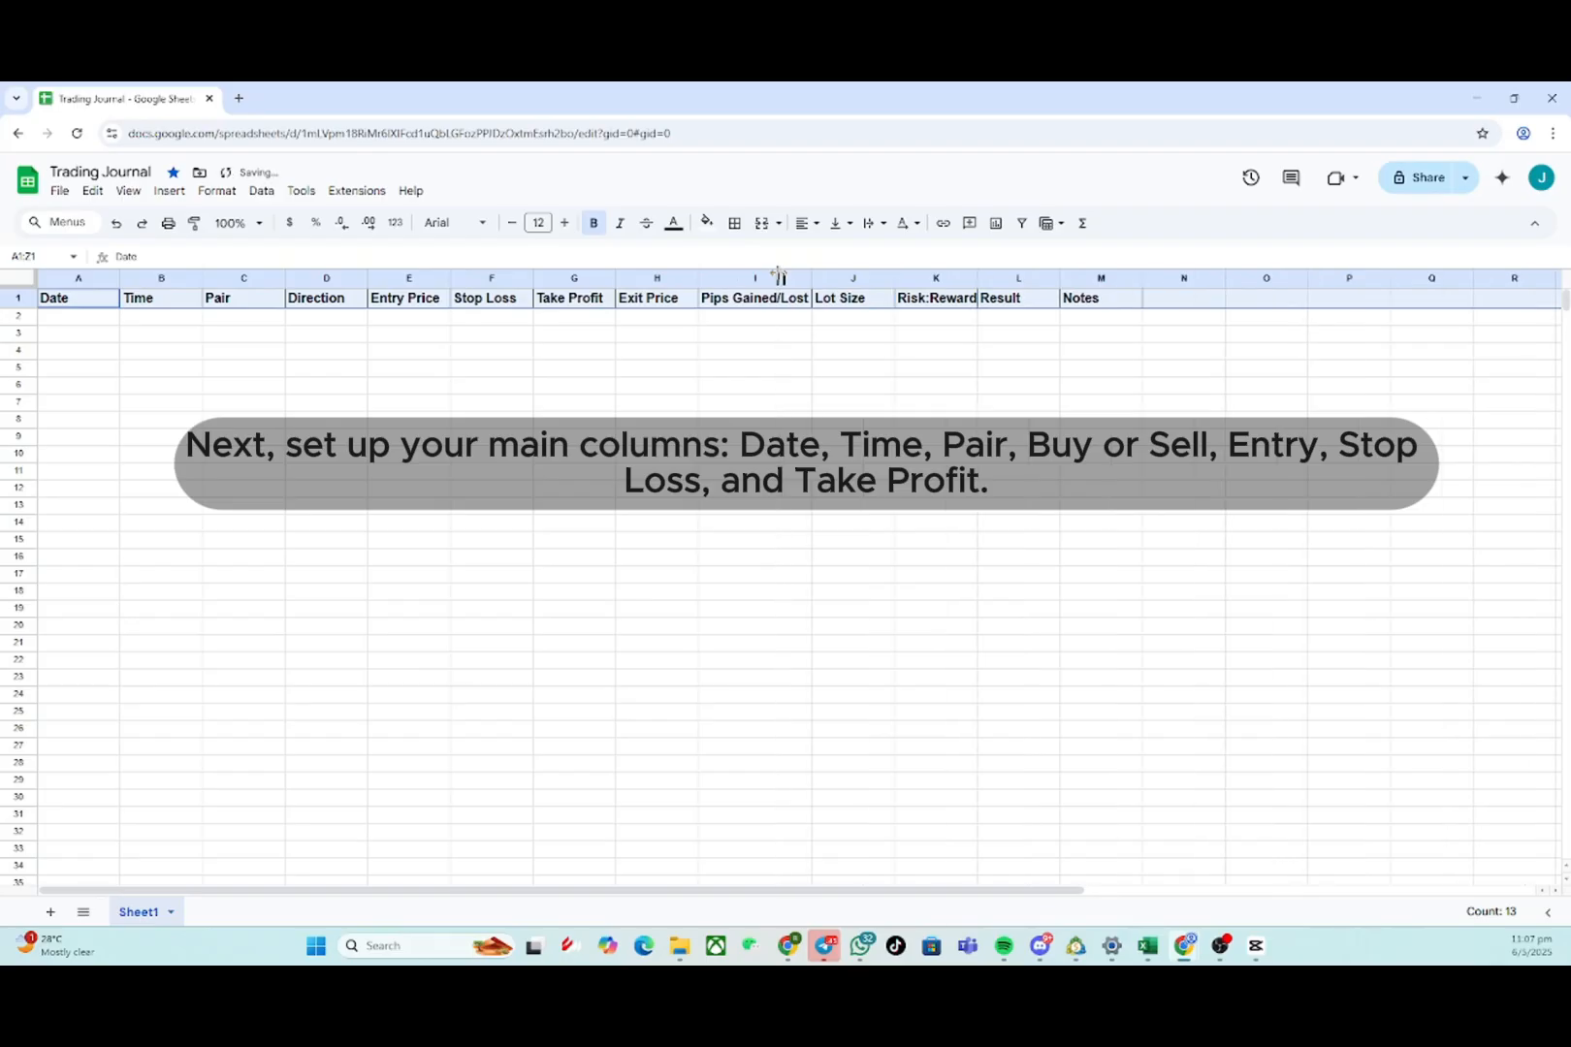
pyautogui.doubleClick(978, 280)
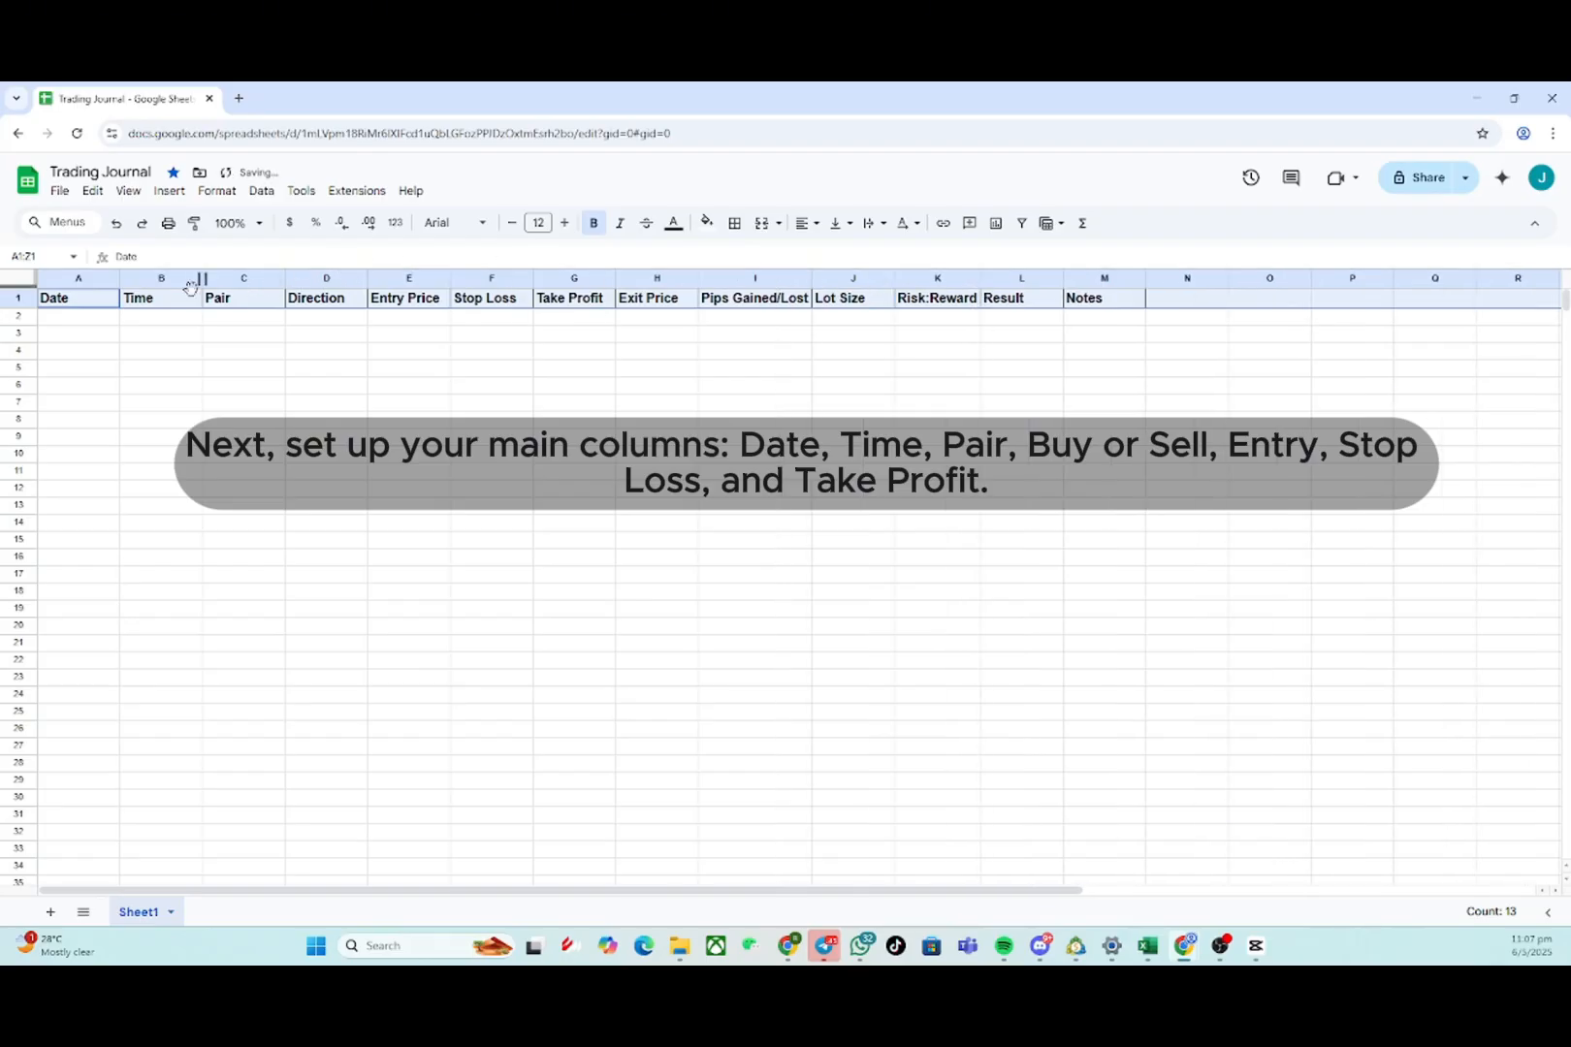
pyautogui.click(375, 375)
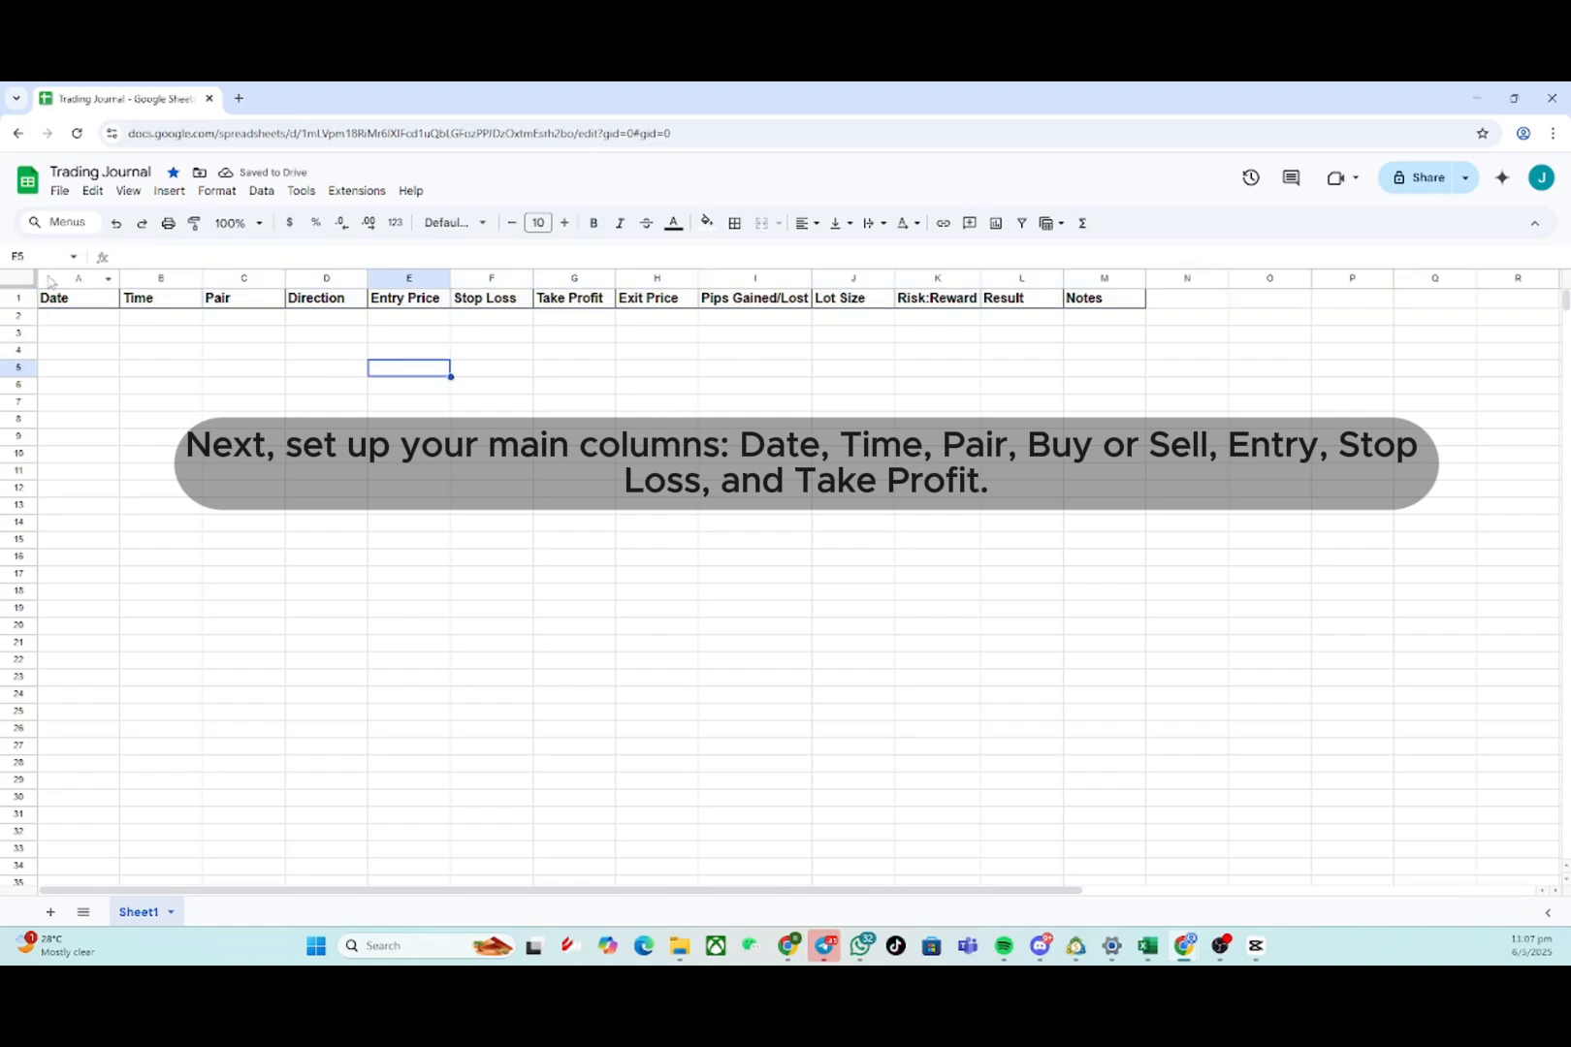
# - Apply all borders to columns A through M
pyautogui.moveTo(50, 281); pyautogui.dragTo(1084, 284)
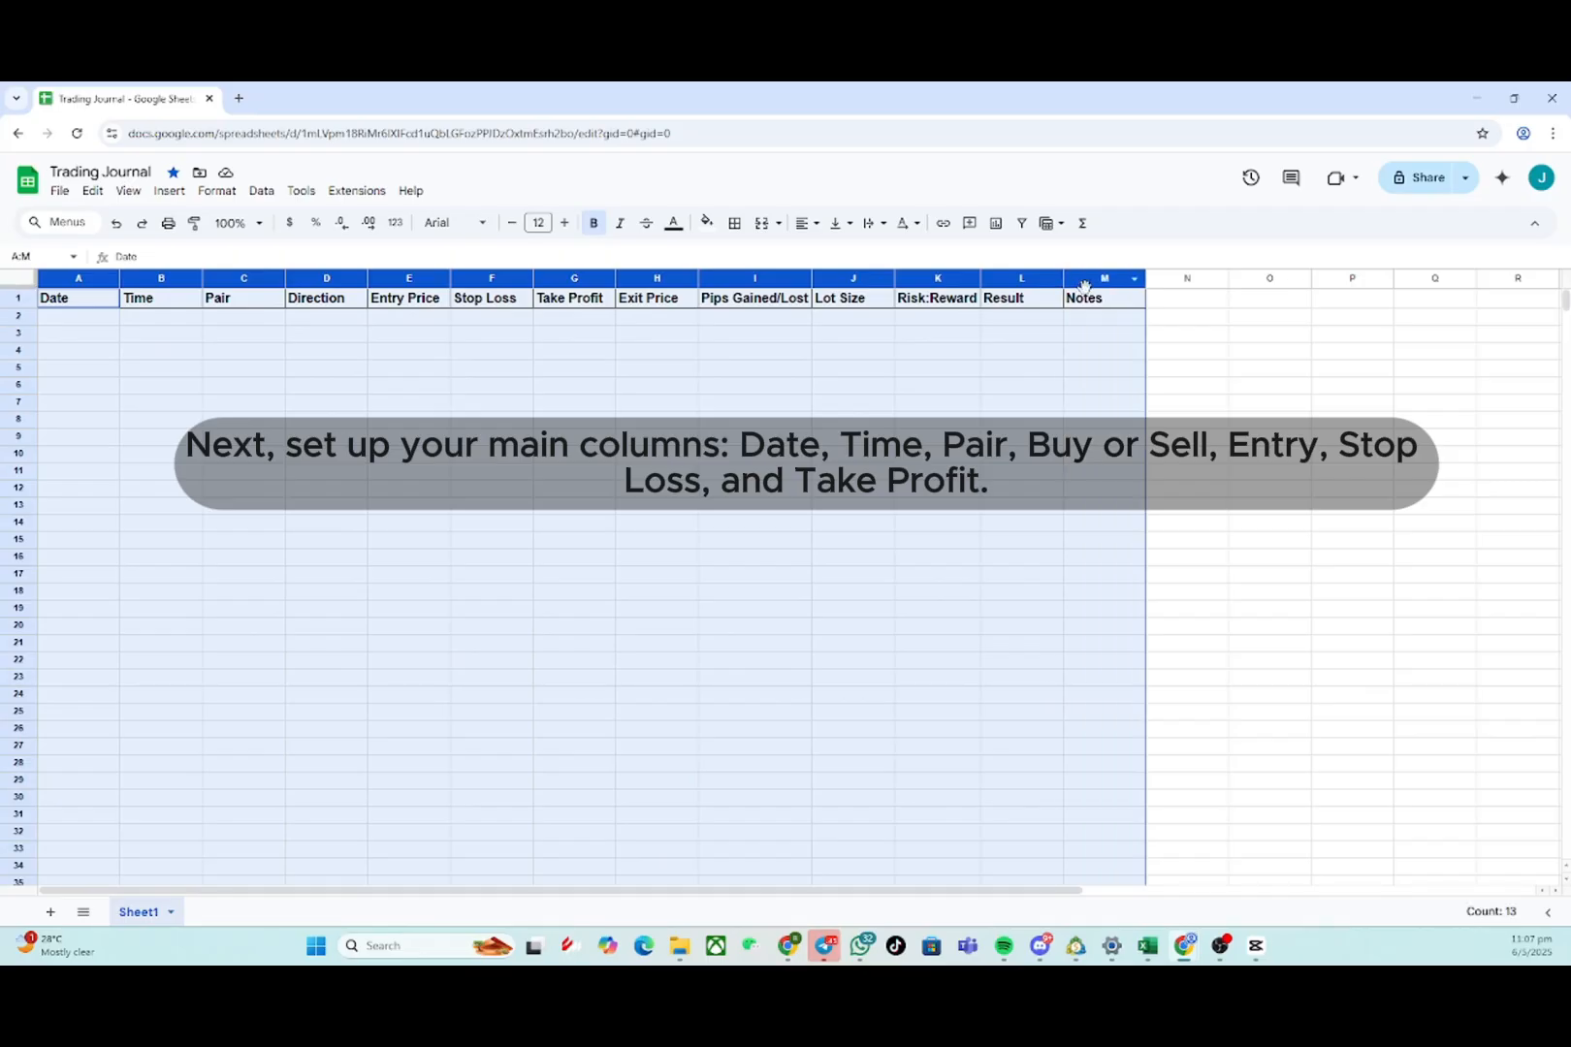
pyautogui.click(734, 223)
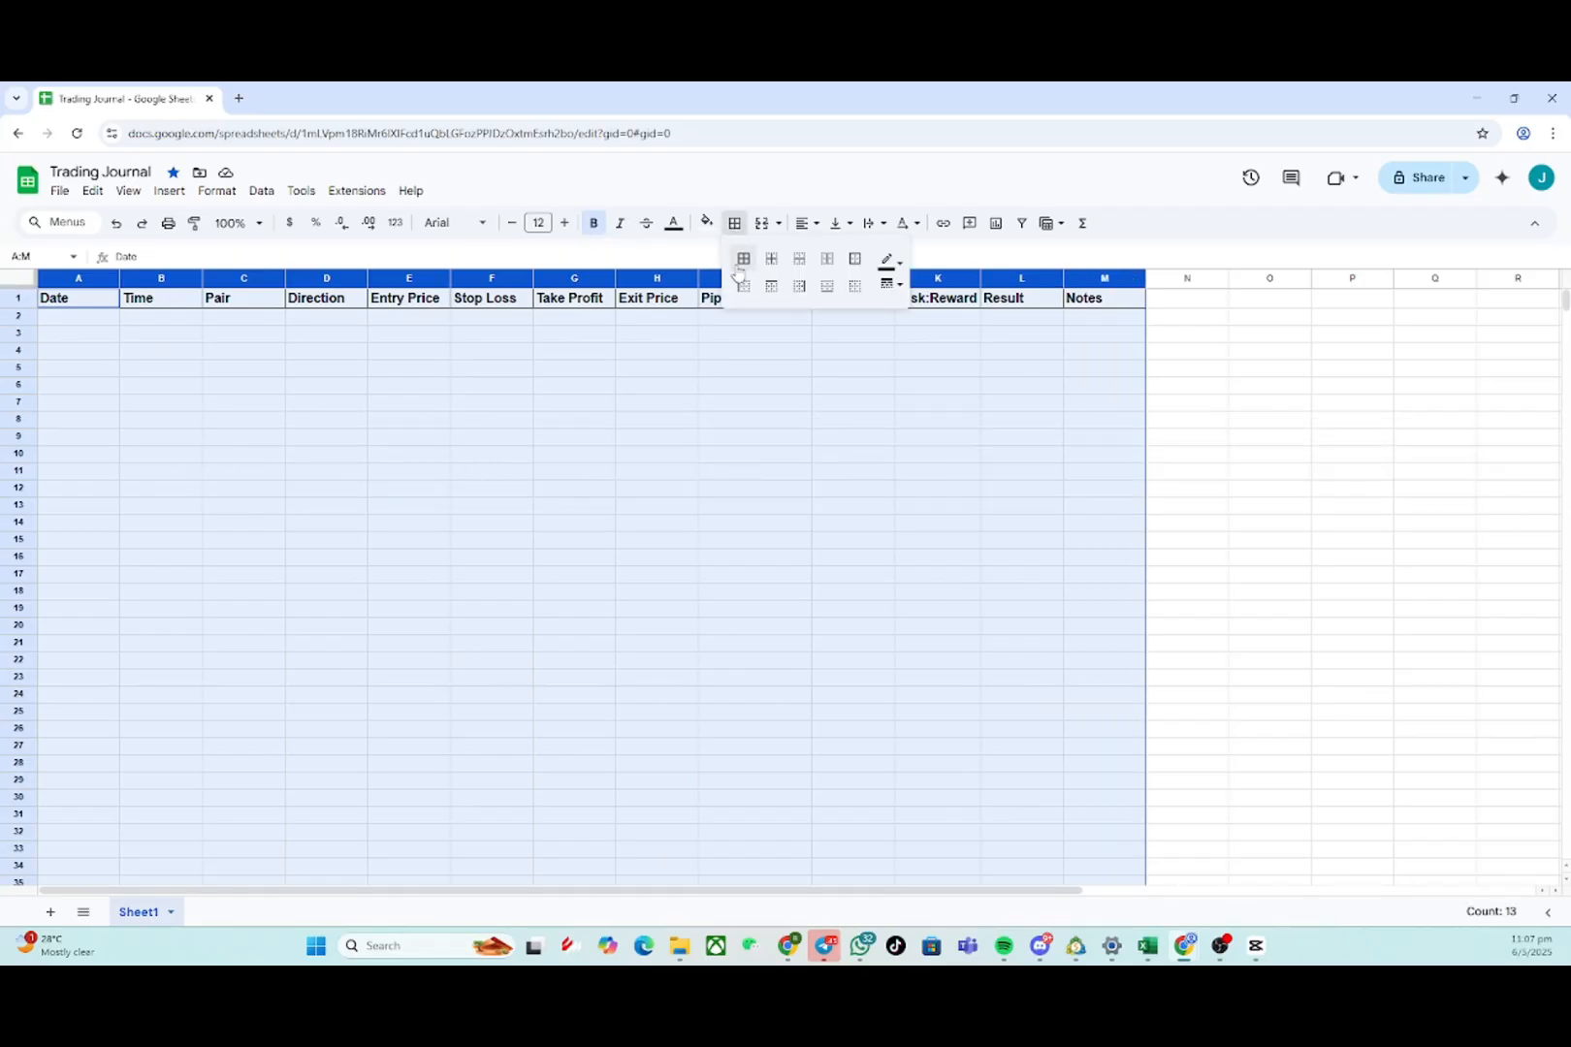
pyautogui.click(742, 259)
pyautogui.click(369, 406)
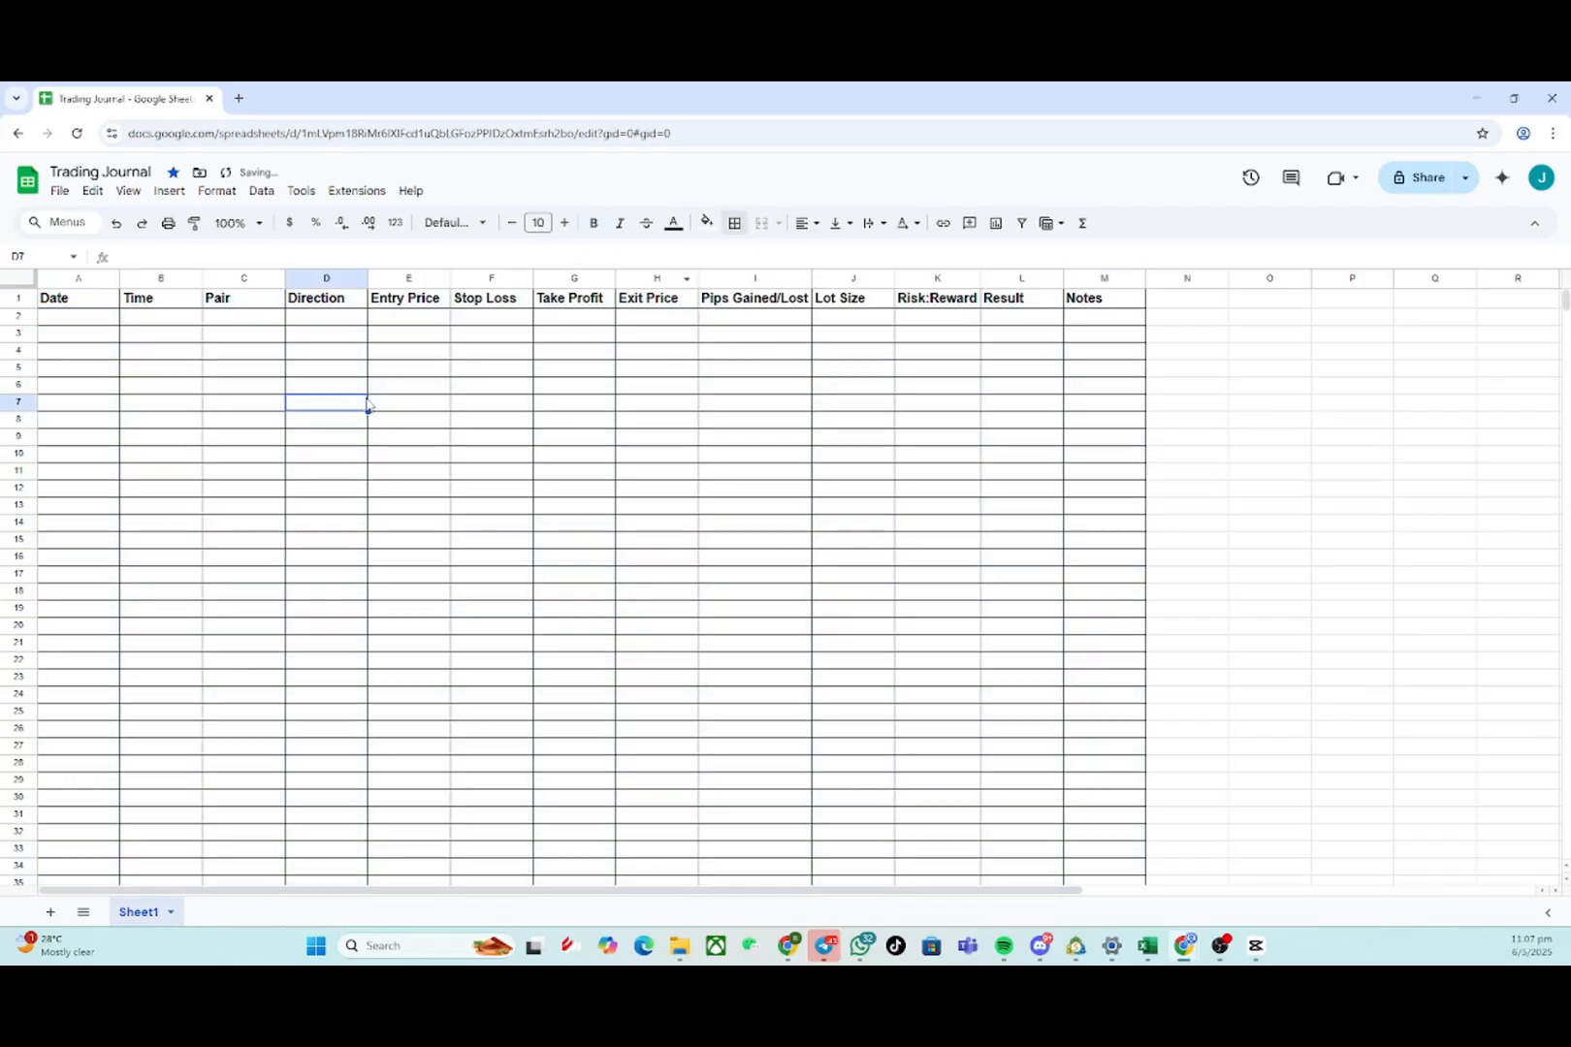
# - Format the Date column (column A) with the Date number format
pyautogui.click(109, 299)
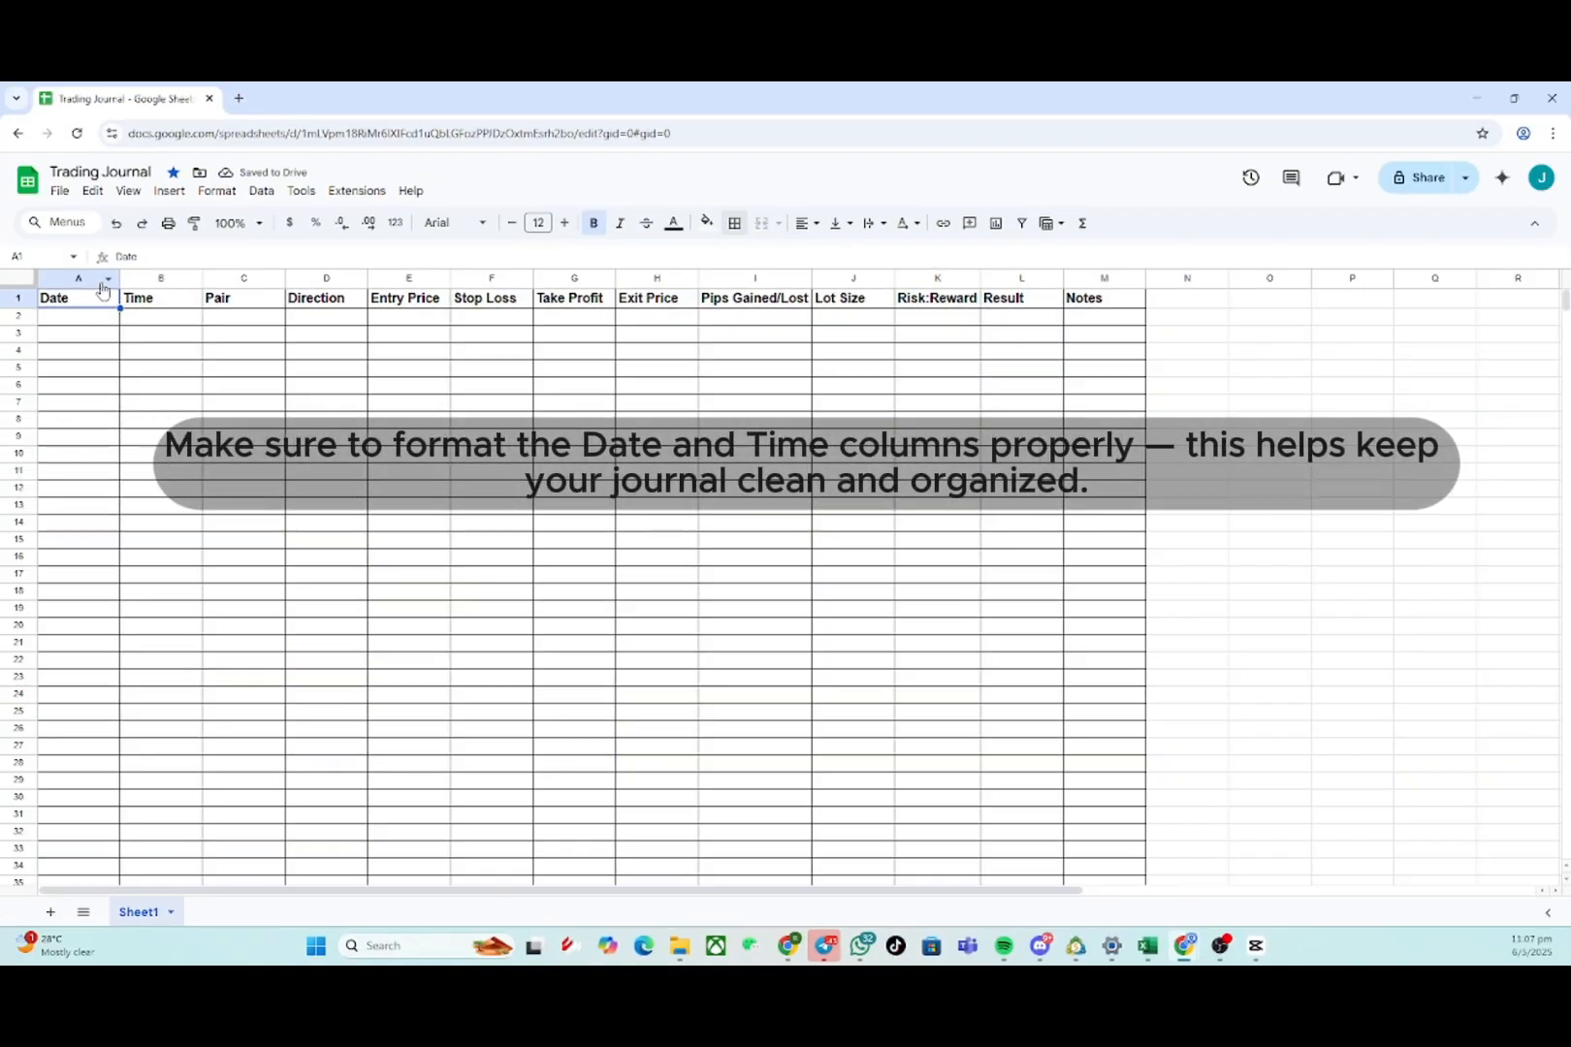
pyautogui.click(88, 281)
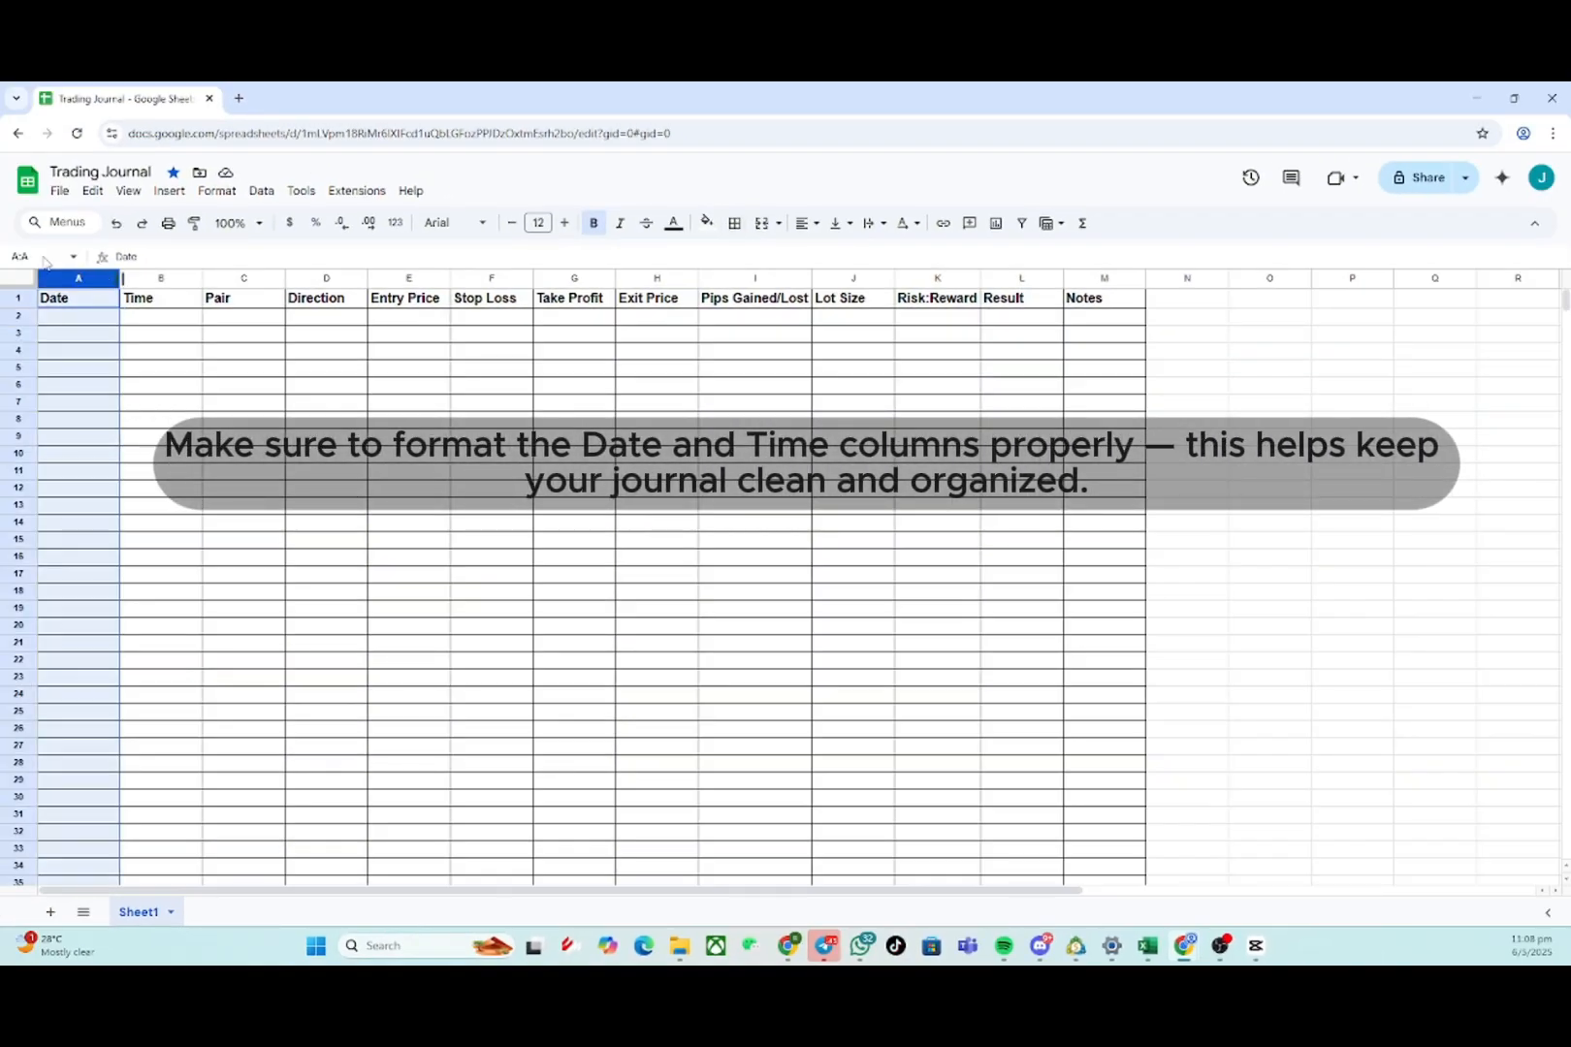
pyautogui.click(216, 190)
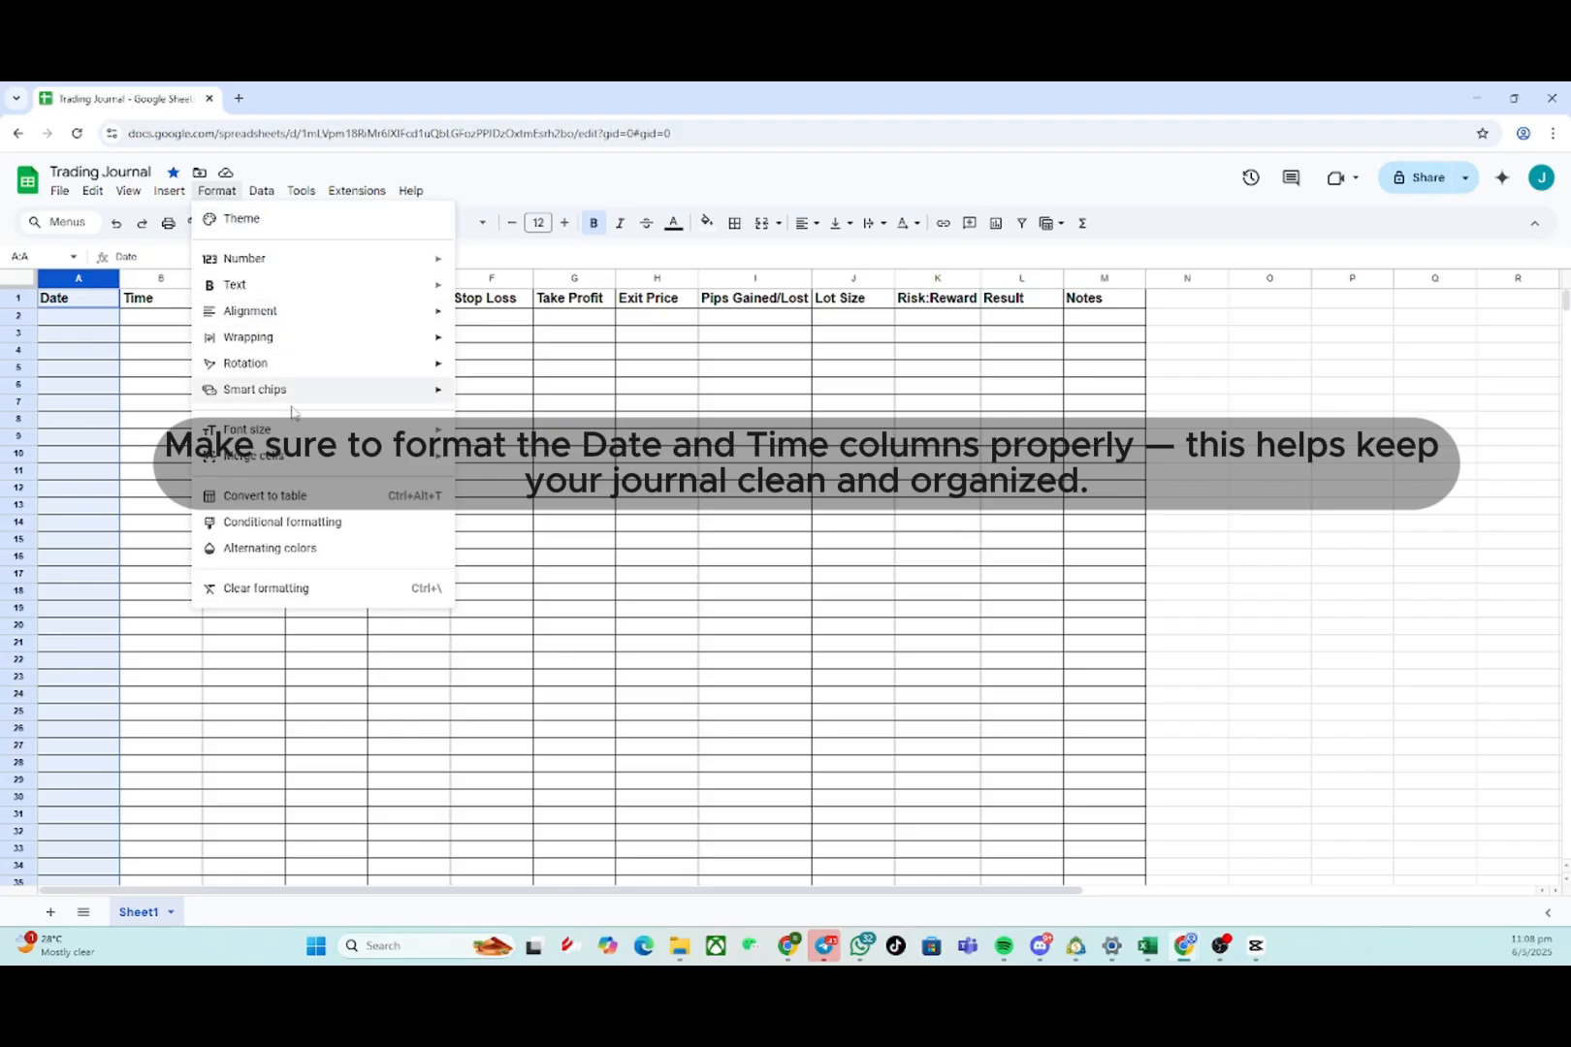
pyautogui.moveTo(379, 262)
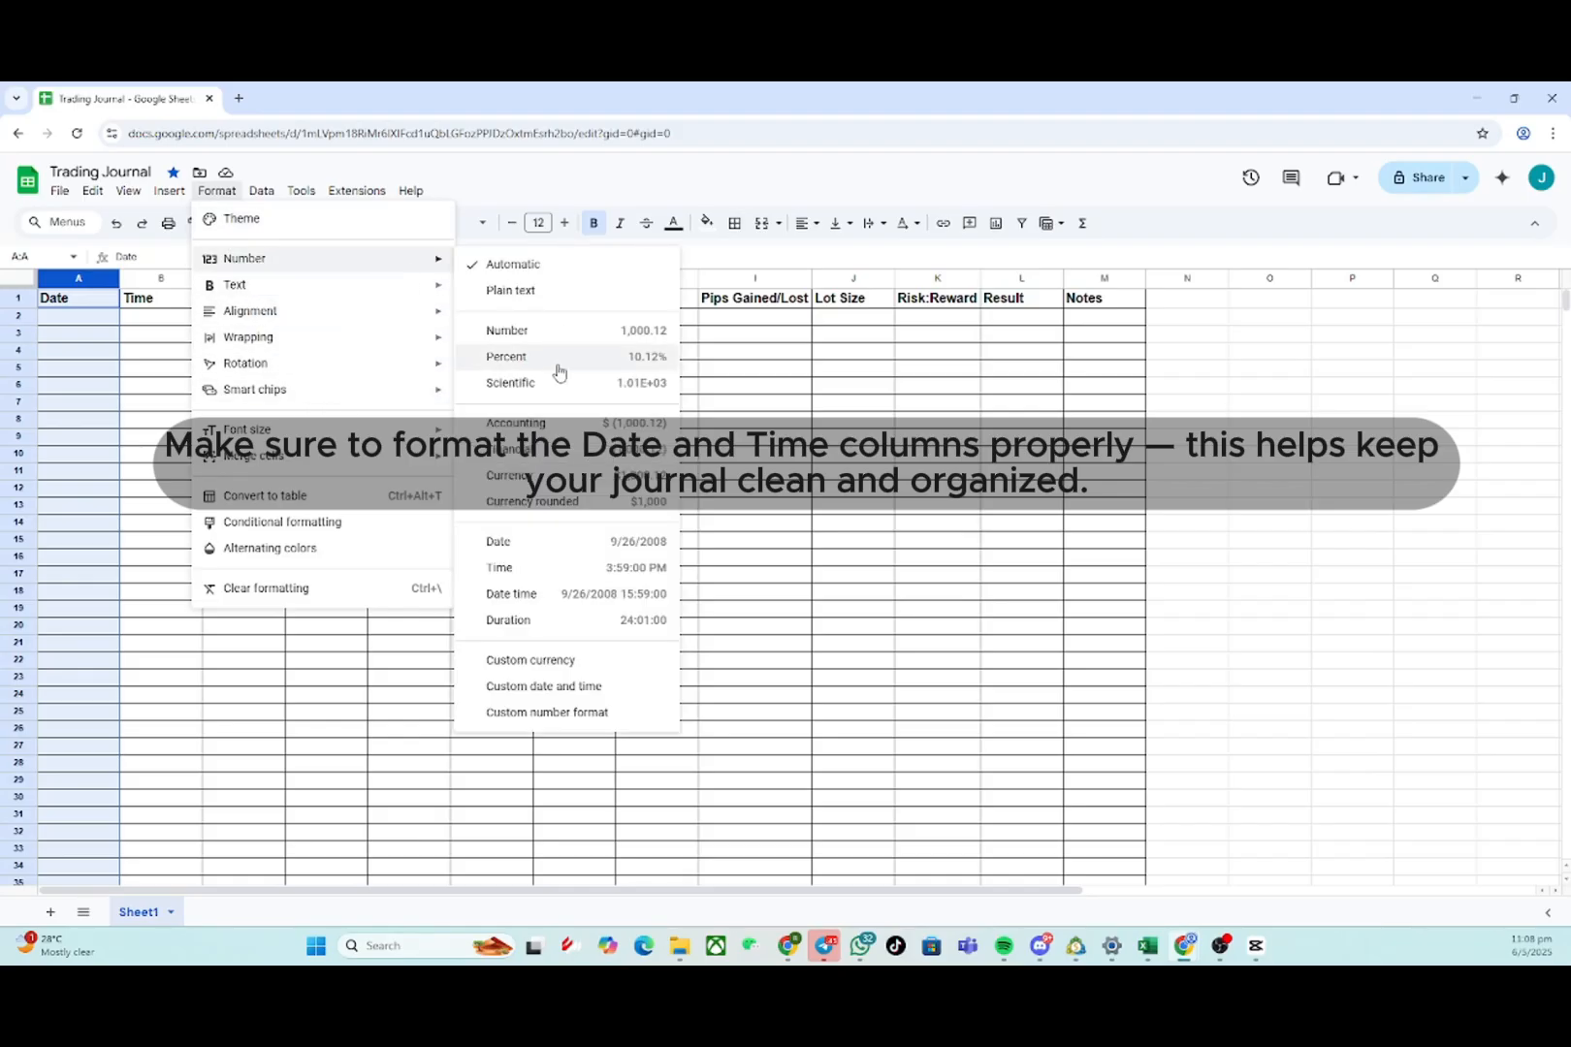
pyautogui.click(499, 541)
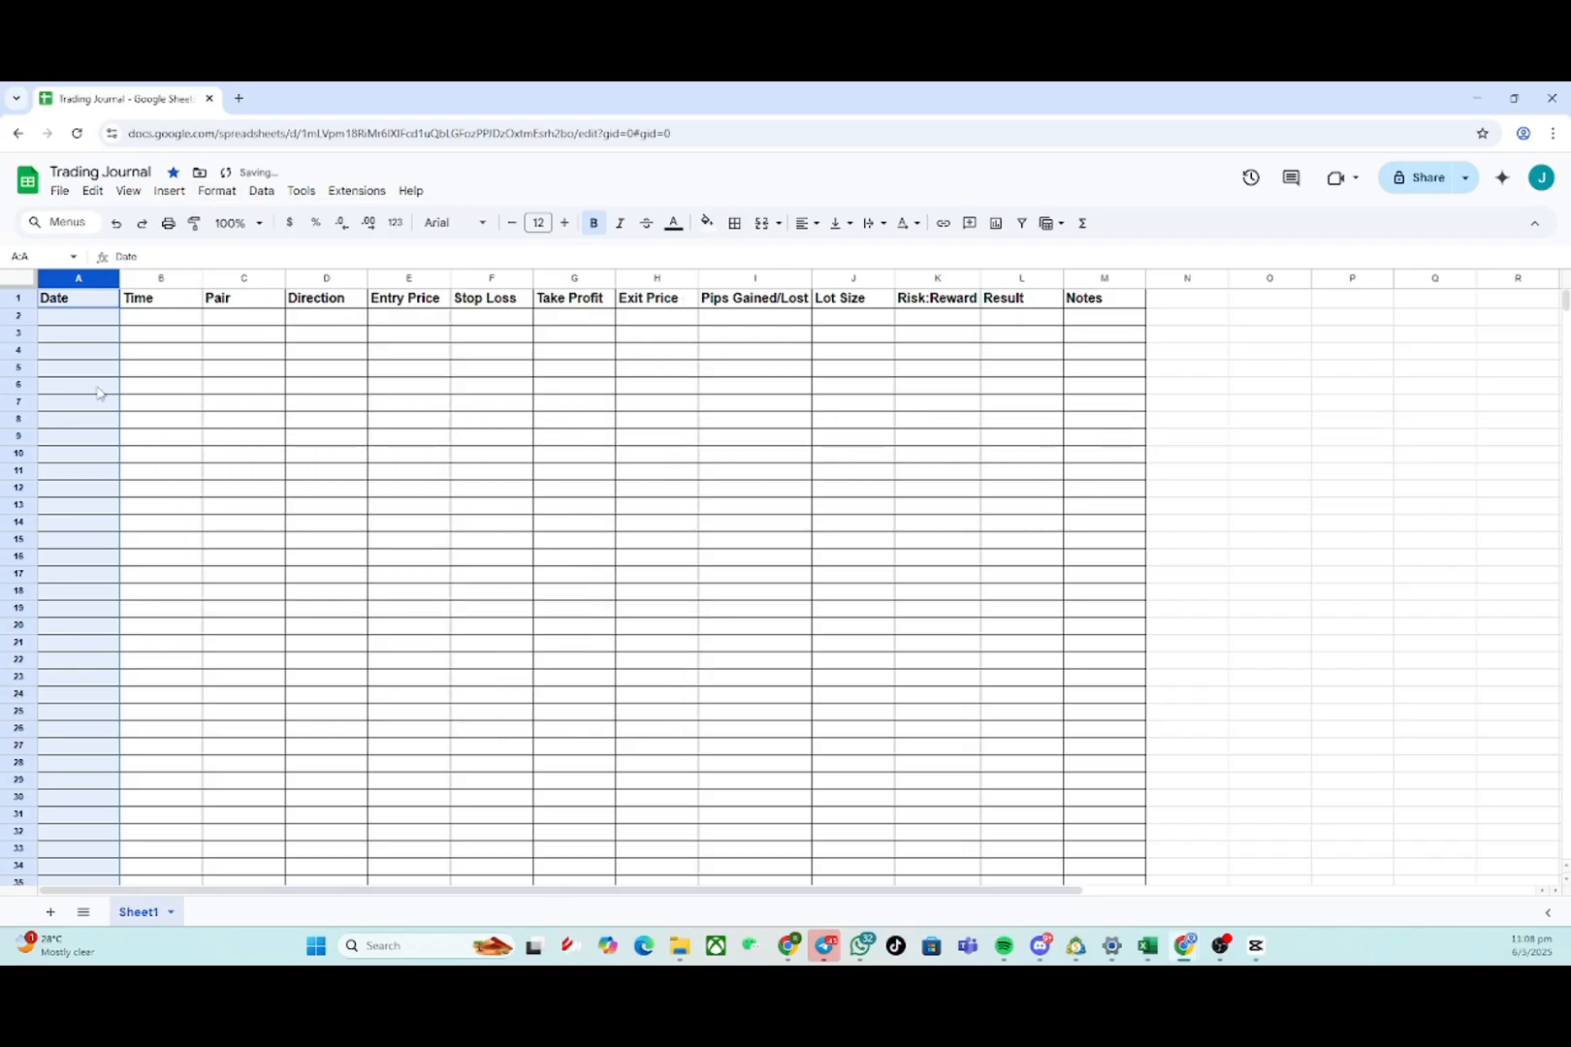
# - Format the Time column (column B) with the Time number format
pyautogui.click(169, 277)
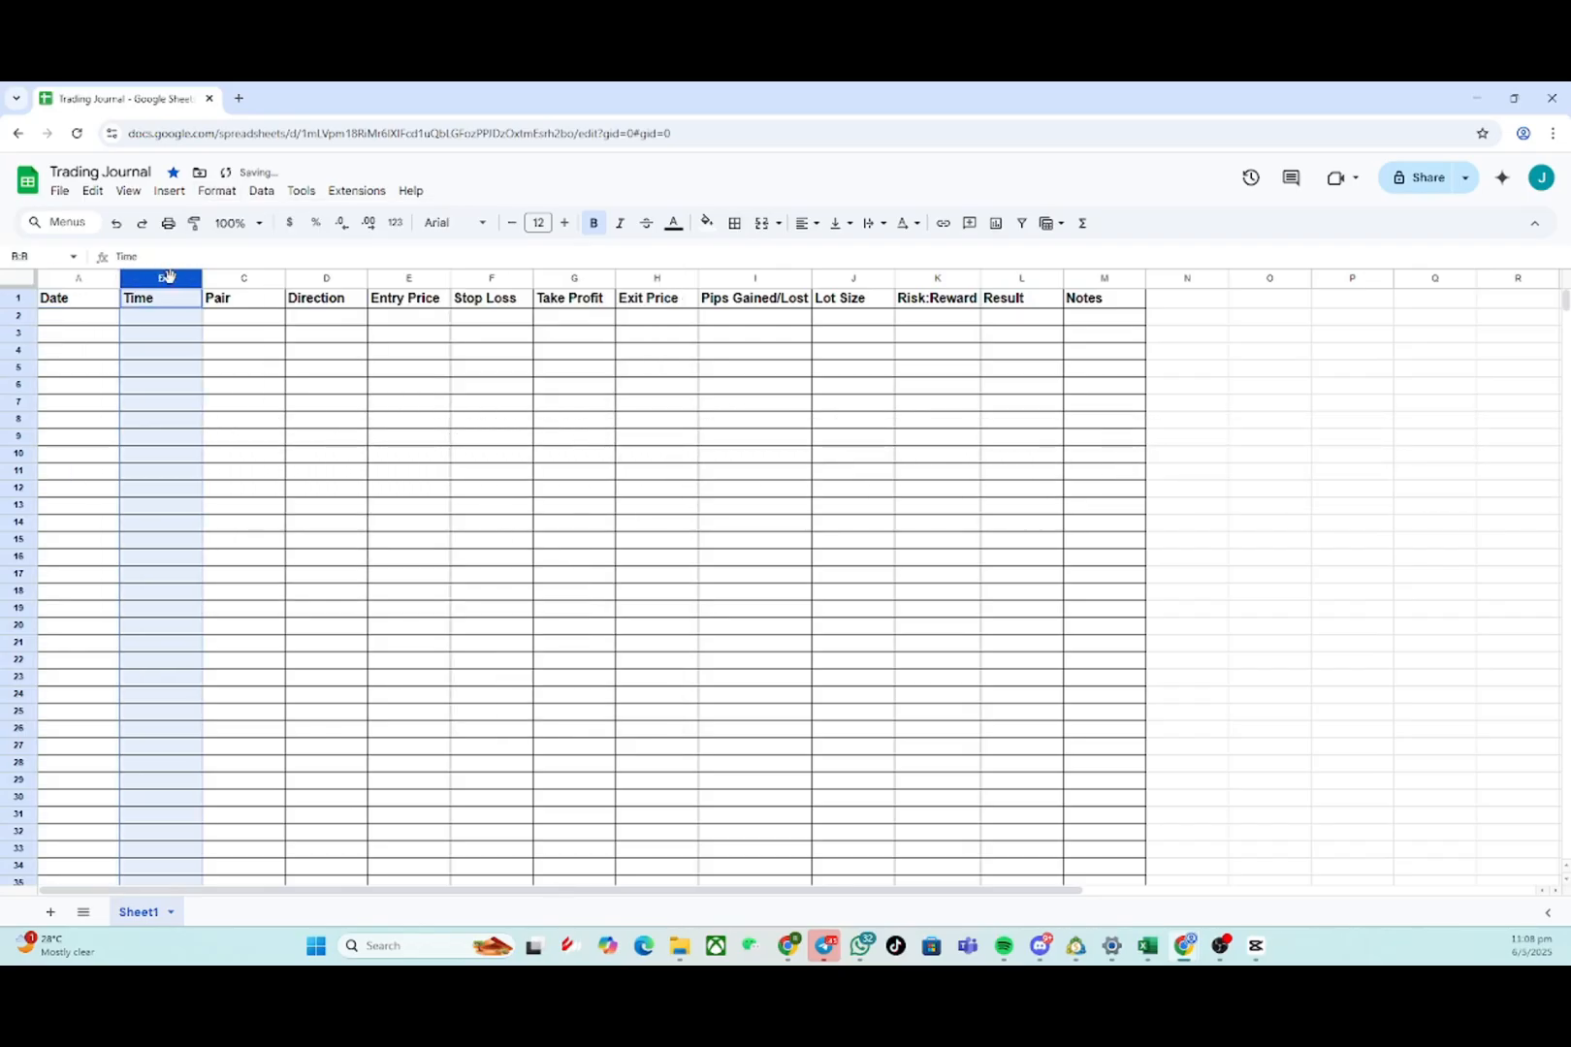
pyautogui.click(216, 190)
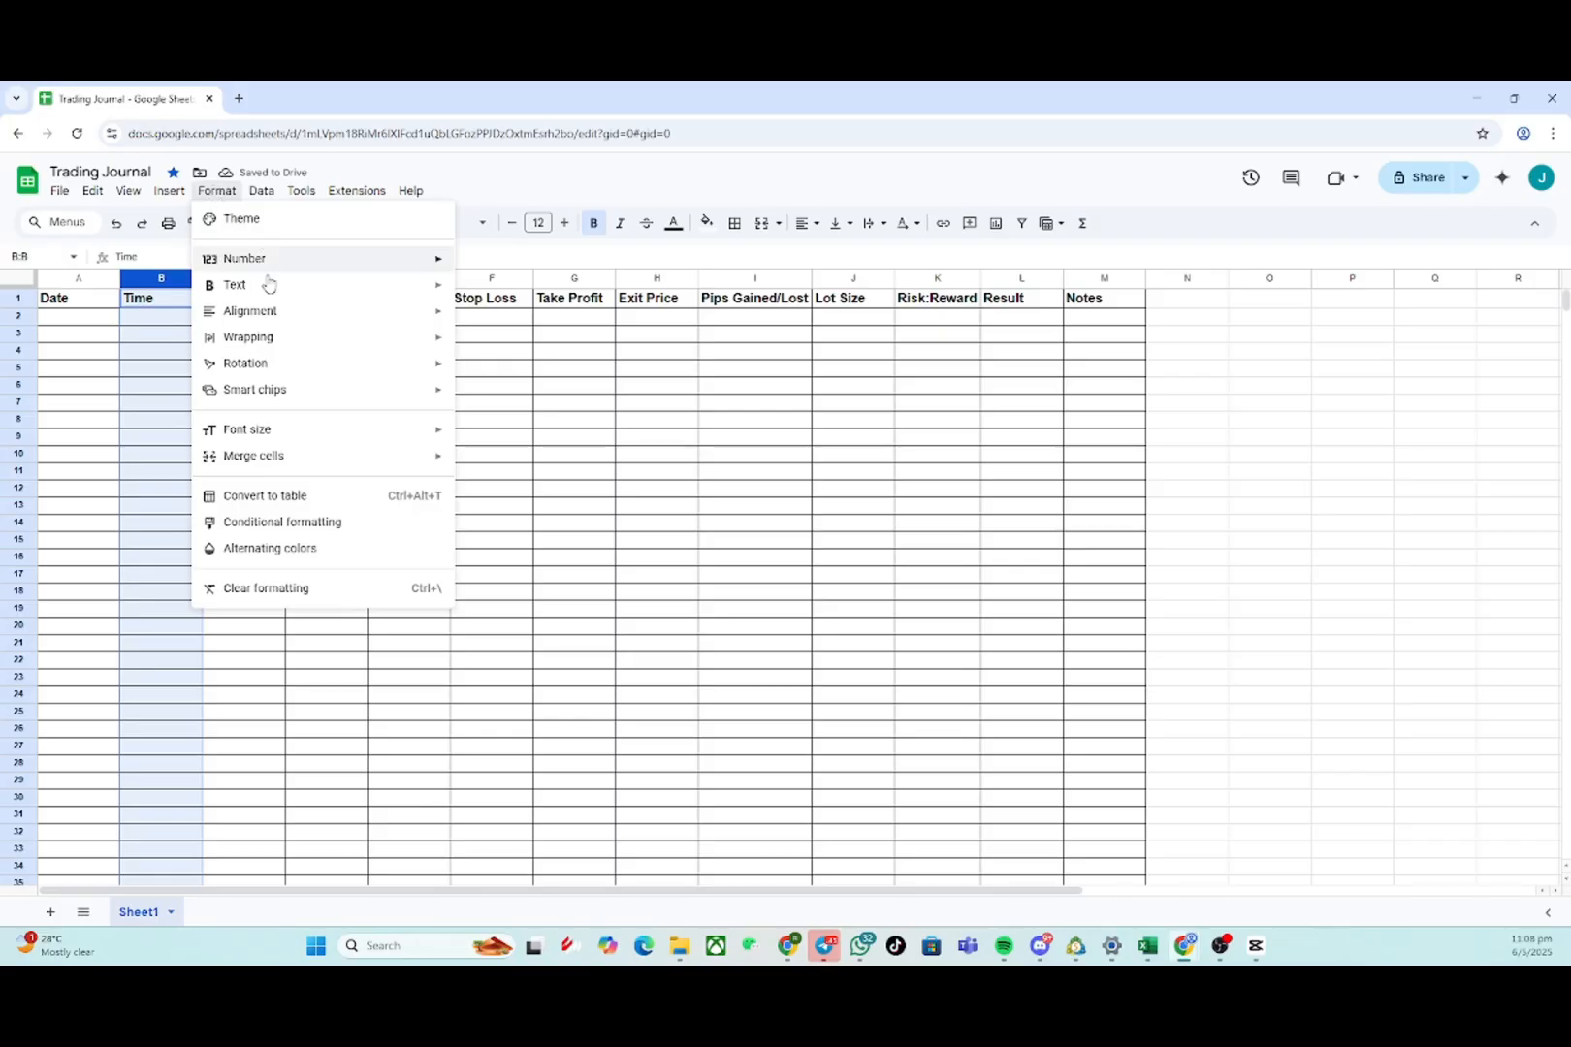
pyautogui.moveTo(303, 260)
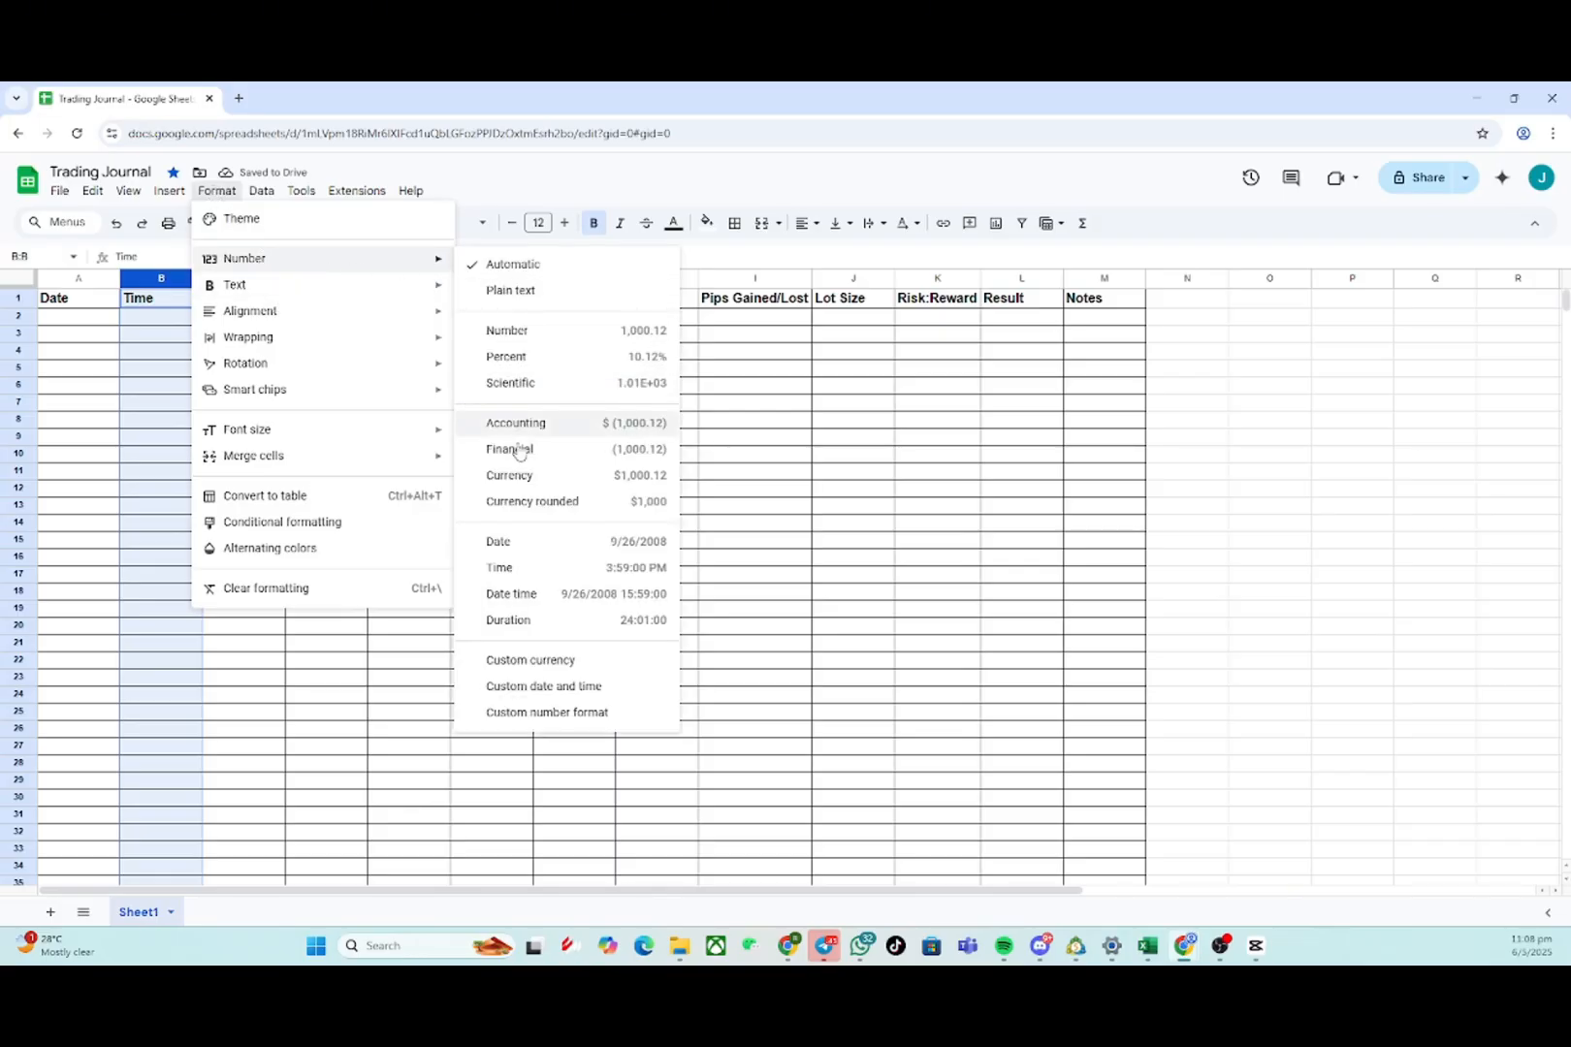
pyautogui.click(512, 569)
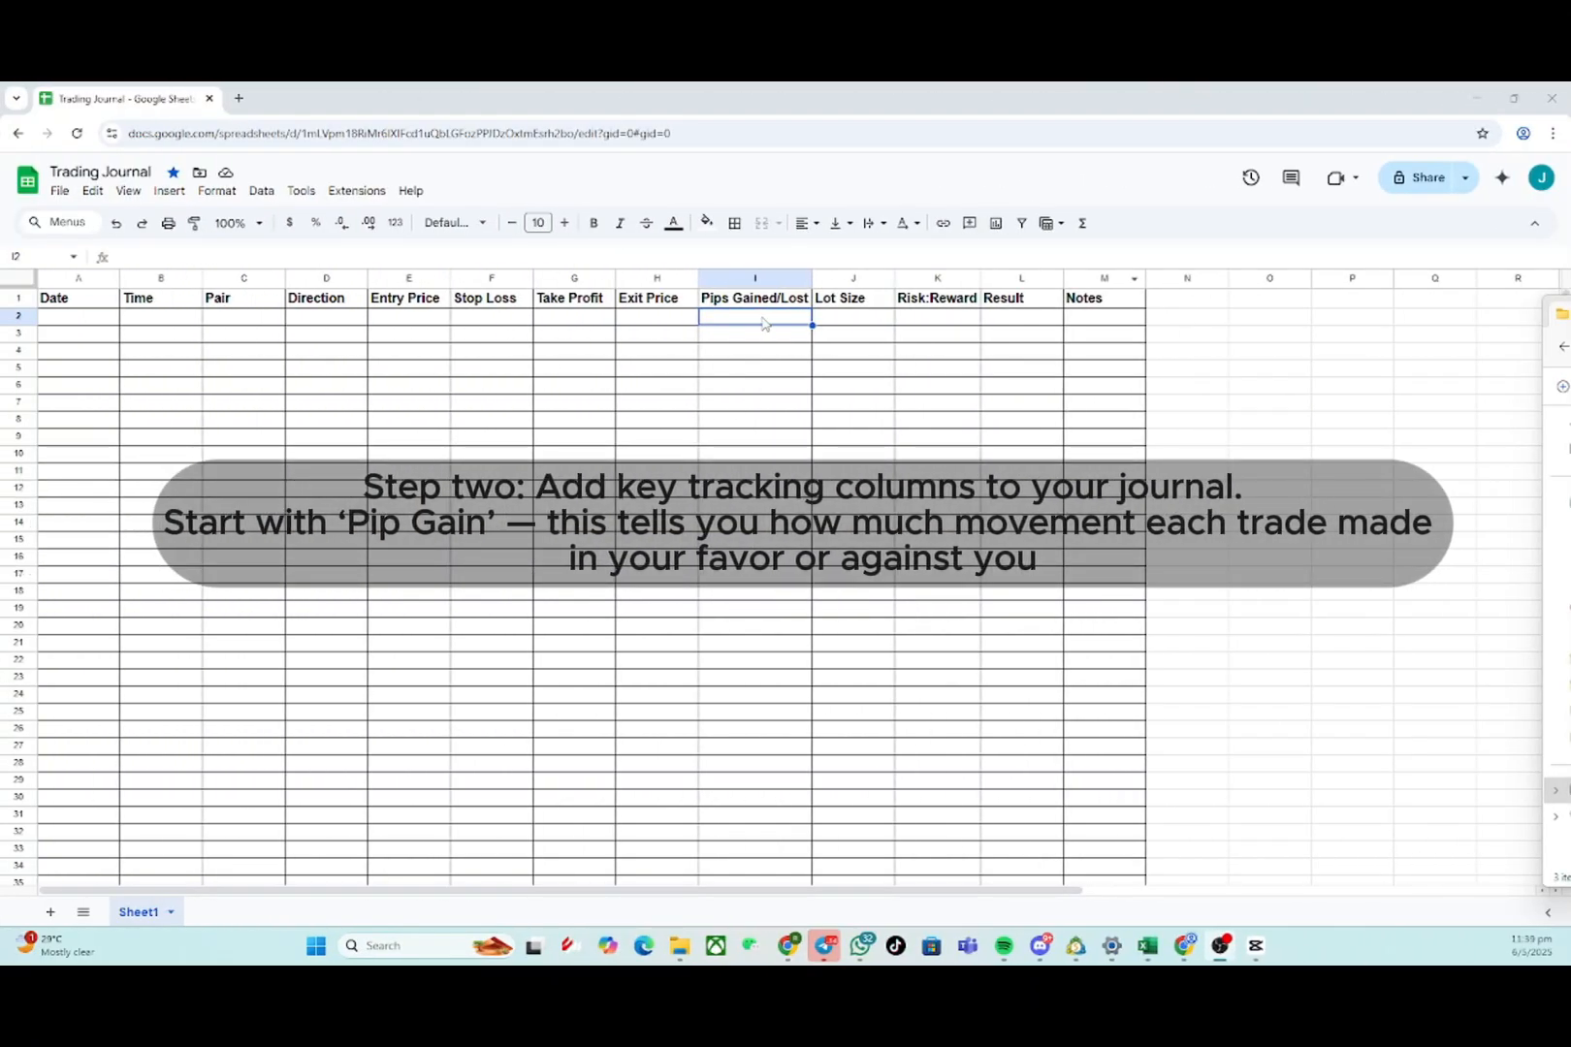
# - Paste the pips calculation formula into cell I2 under Pips Gained/Lost
pyautogui.doubleClick(764, 318)
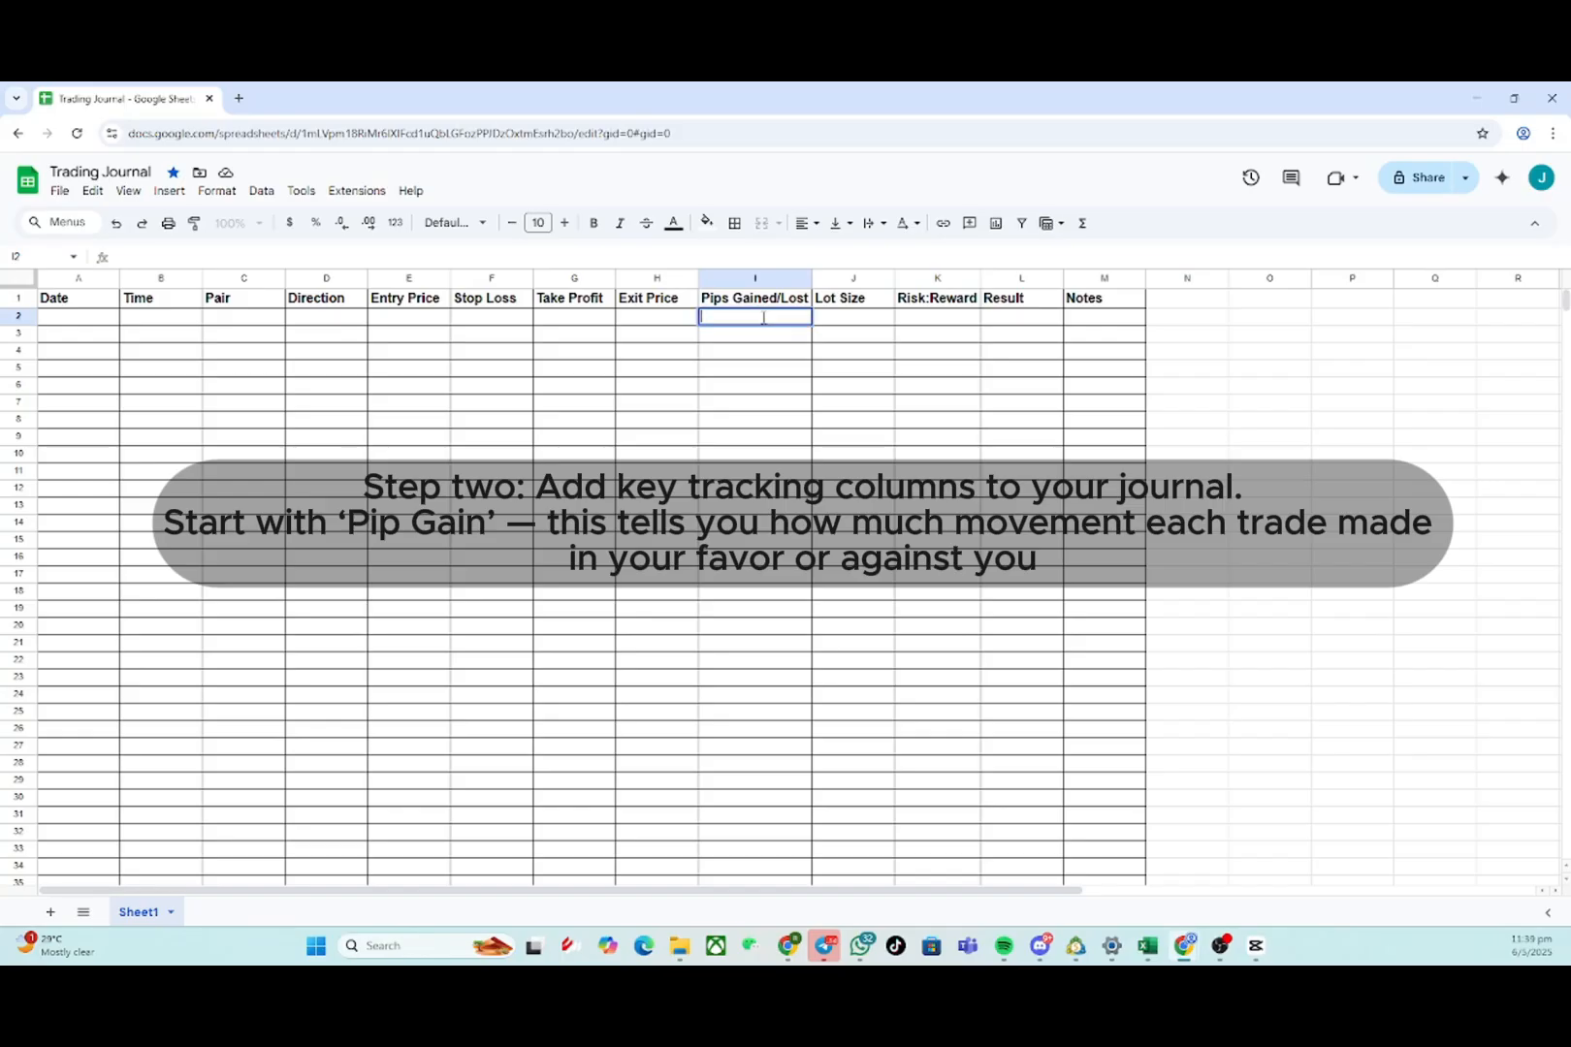
pyautogui.write('=IF(C2="XAU/USD",     IF(D2="Buy", (H2 - E2) * 10, (E2 - H2) * 10),     IF(C2="BTC/USD",         IF(D2="Buy", (H2 - E2), (E2 - H2)),         IF(D2="Buy", (H2 - E2) * 10000, (E2 - H2) * 10000)     ) )')
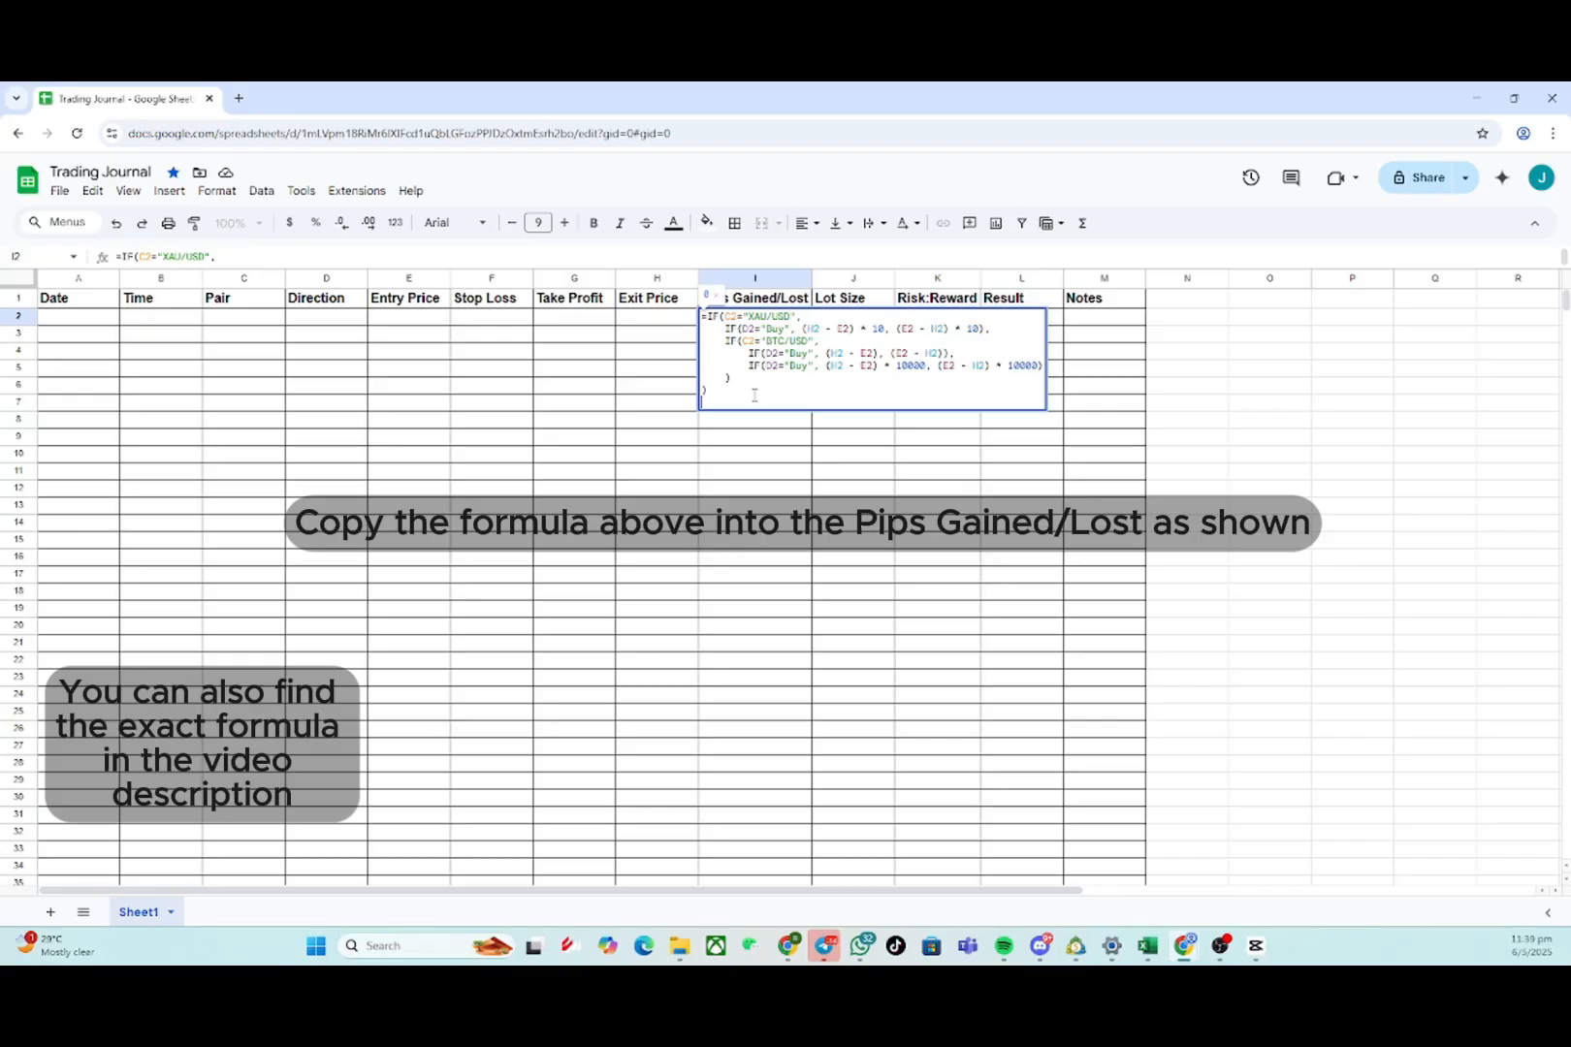
pyautogui.hotkey('shift', 'Up')
pyautogui.hotkey('shift', 'Up')
pyautogui.hotkey('shift', 'Up')
pyautogui.hotkey('shift', 'Up')
pyautogui.hotkey('shift', 'Up')
pyautogui.hotkey('shift', 'Up')
pyautogui.hotkey('shift', 'Up')
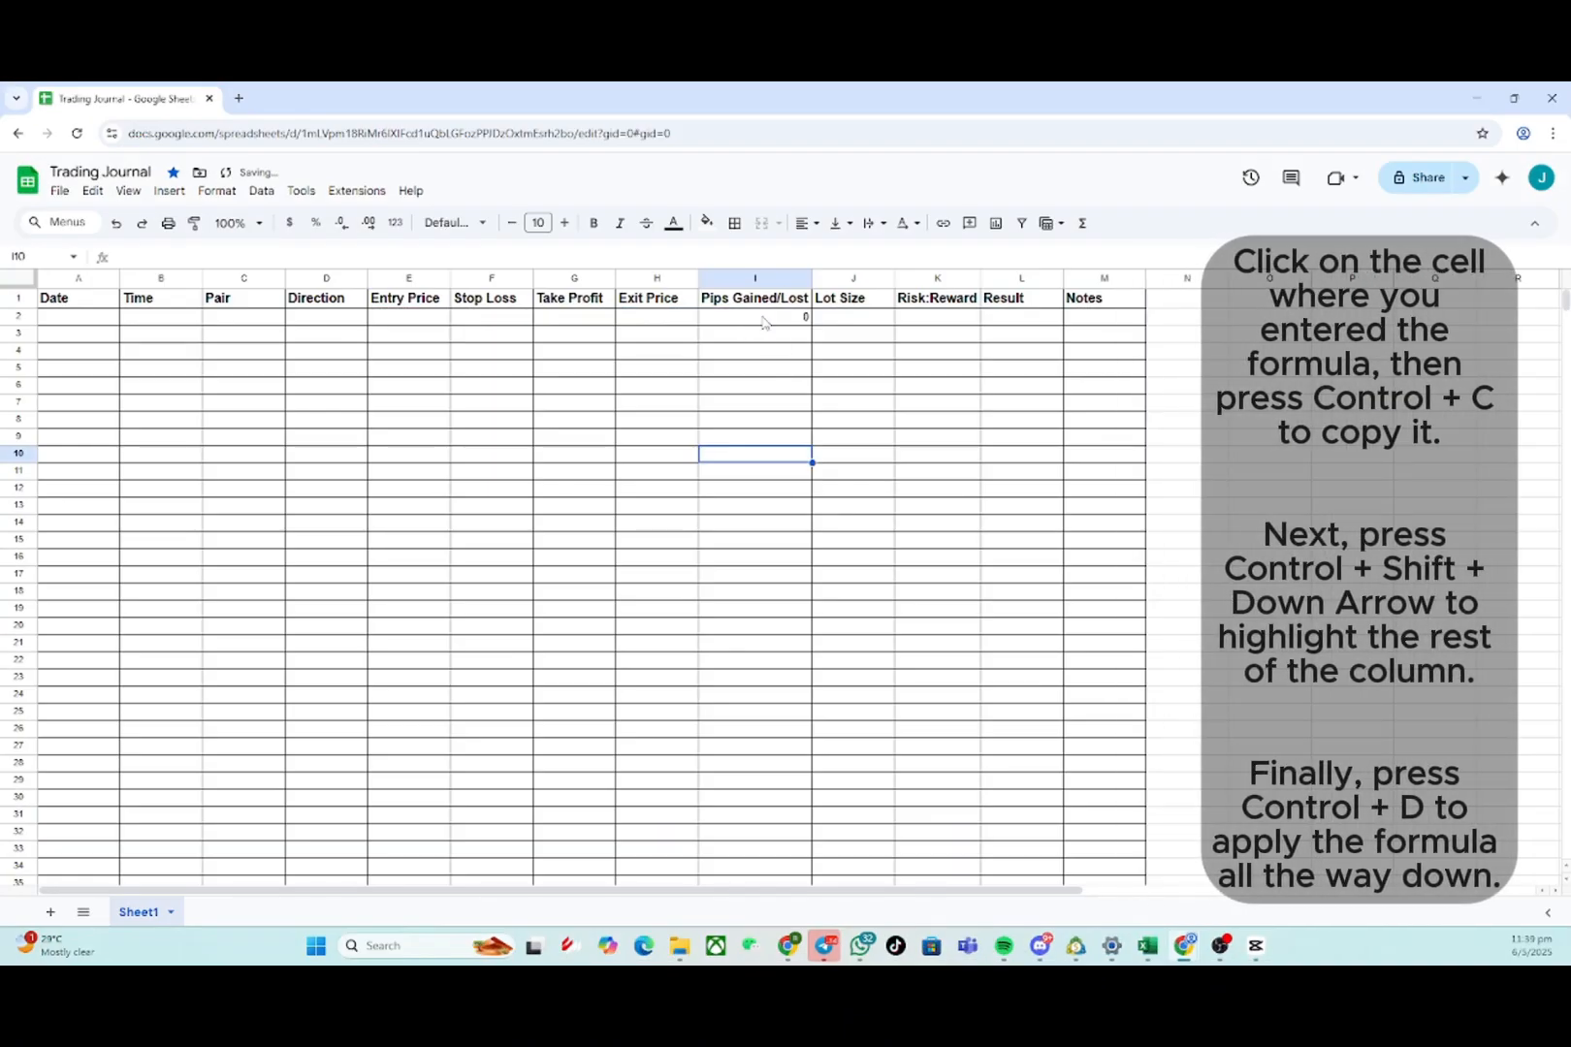
# - Fill the I2 formula down the entire Pips Gained/Lost column to row 1000
pyautogui.click(763, 322)
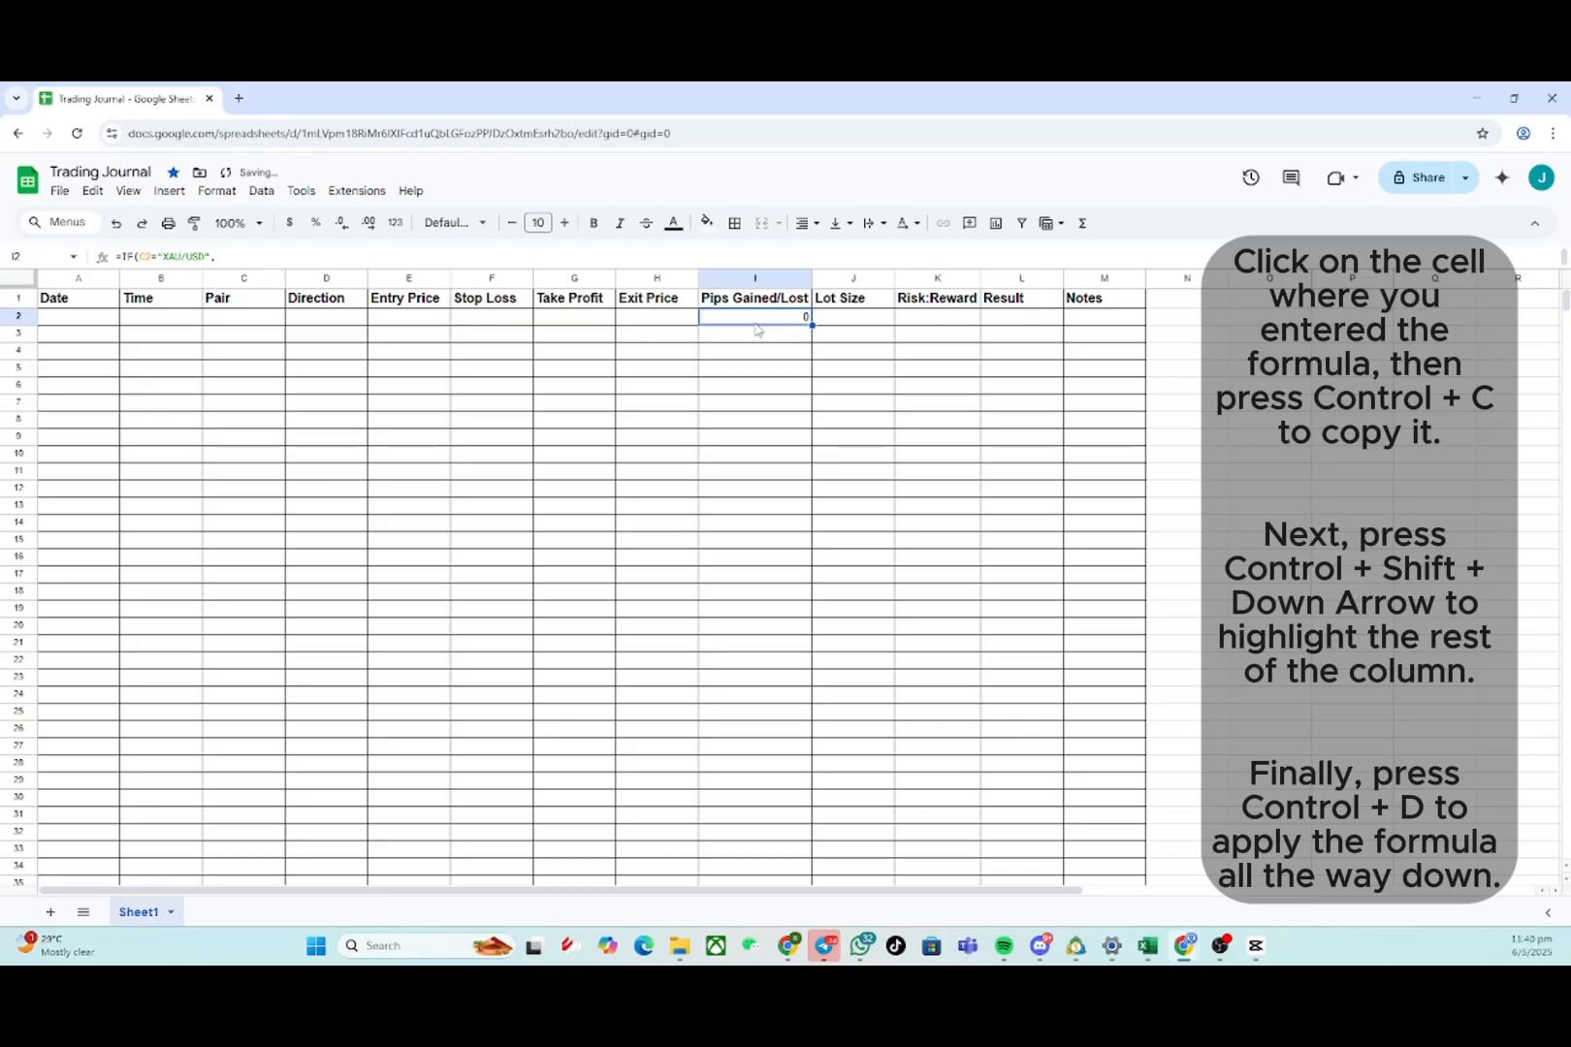
pyautogui.hotkey('ctrl', 'shift', 'Down')
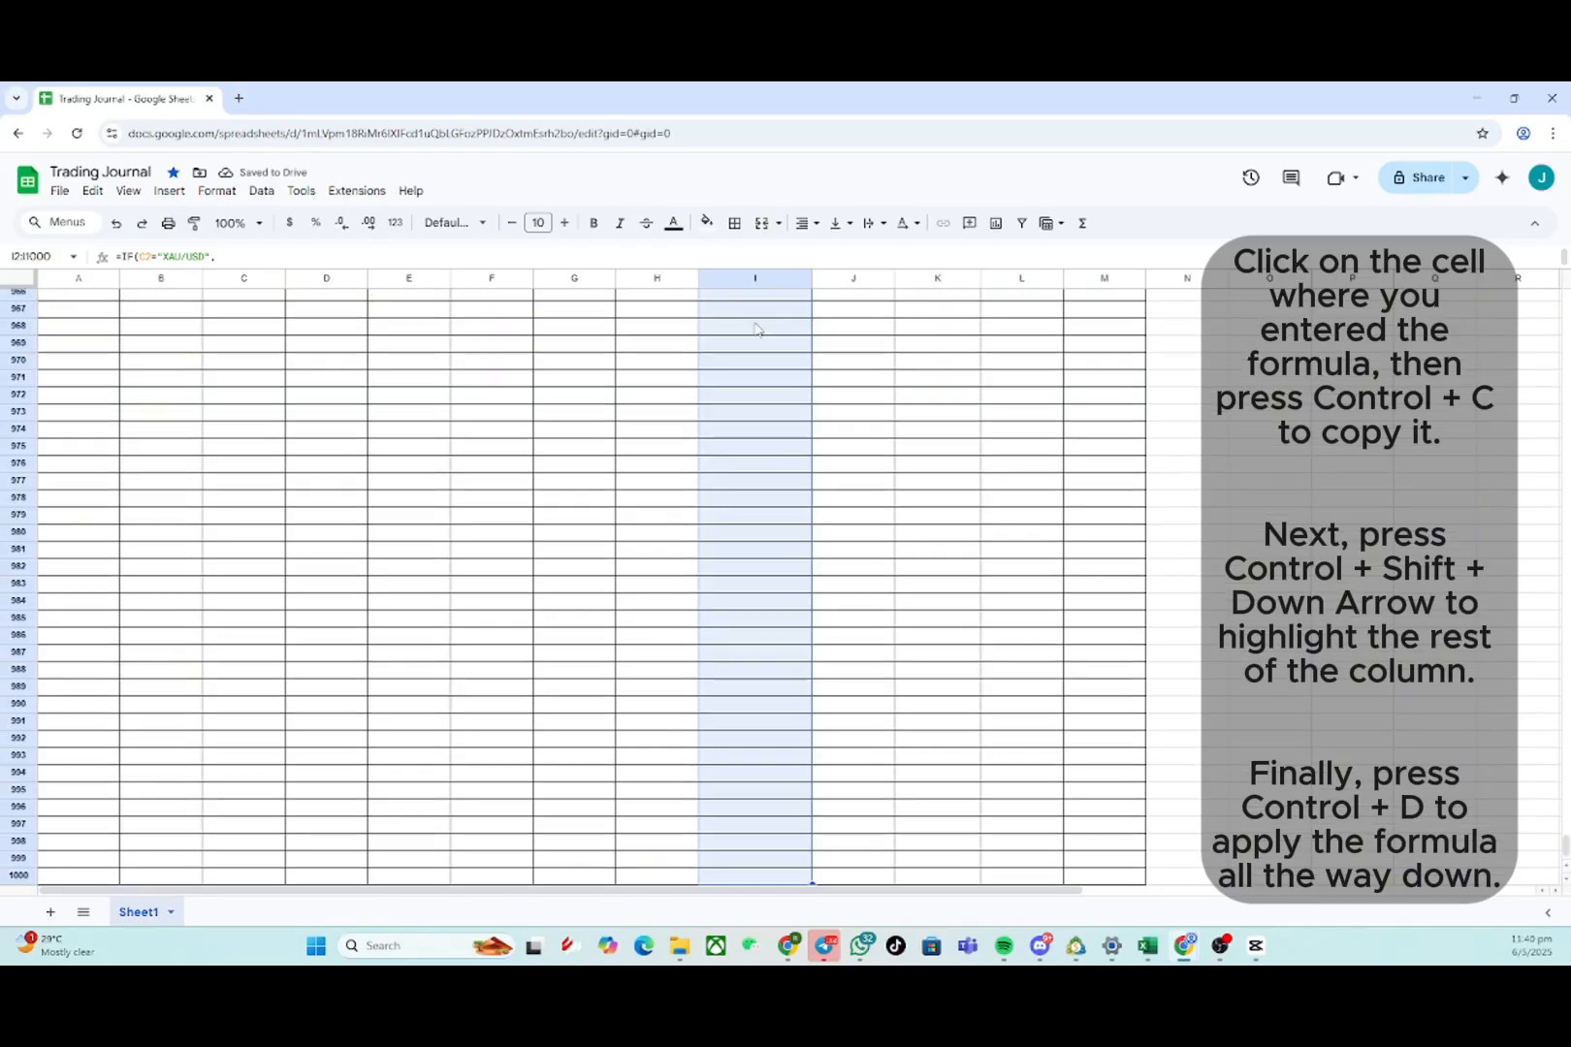
pyautogui.hotkey('ctrl', 'd')
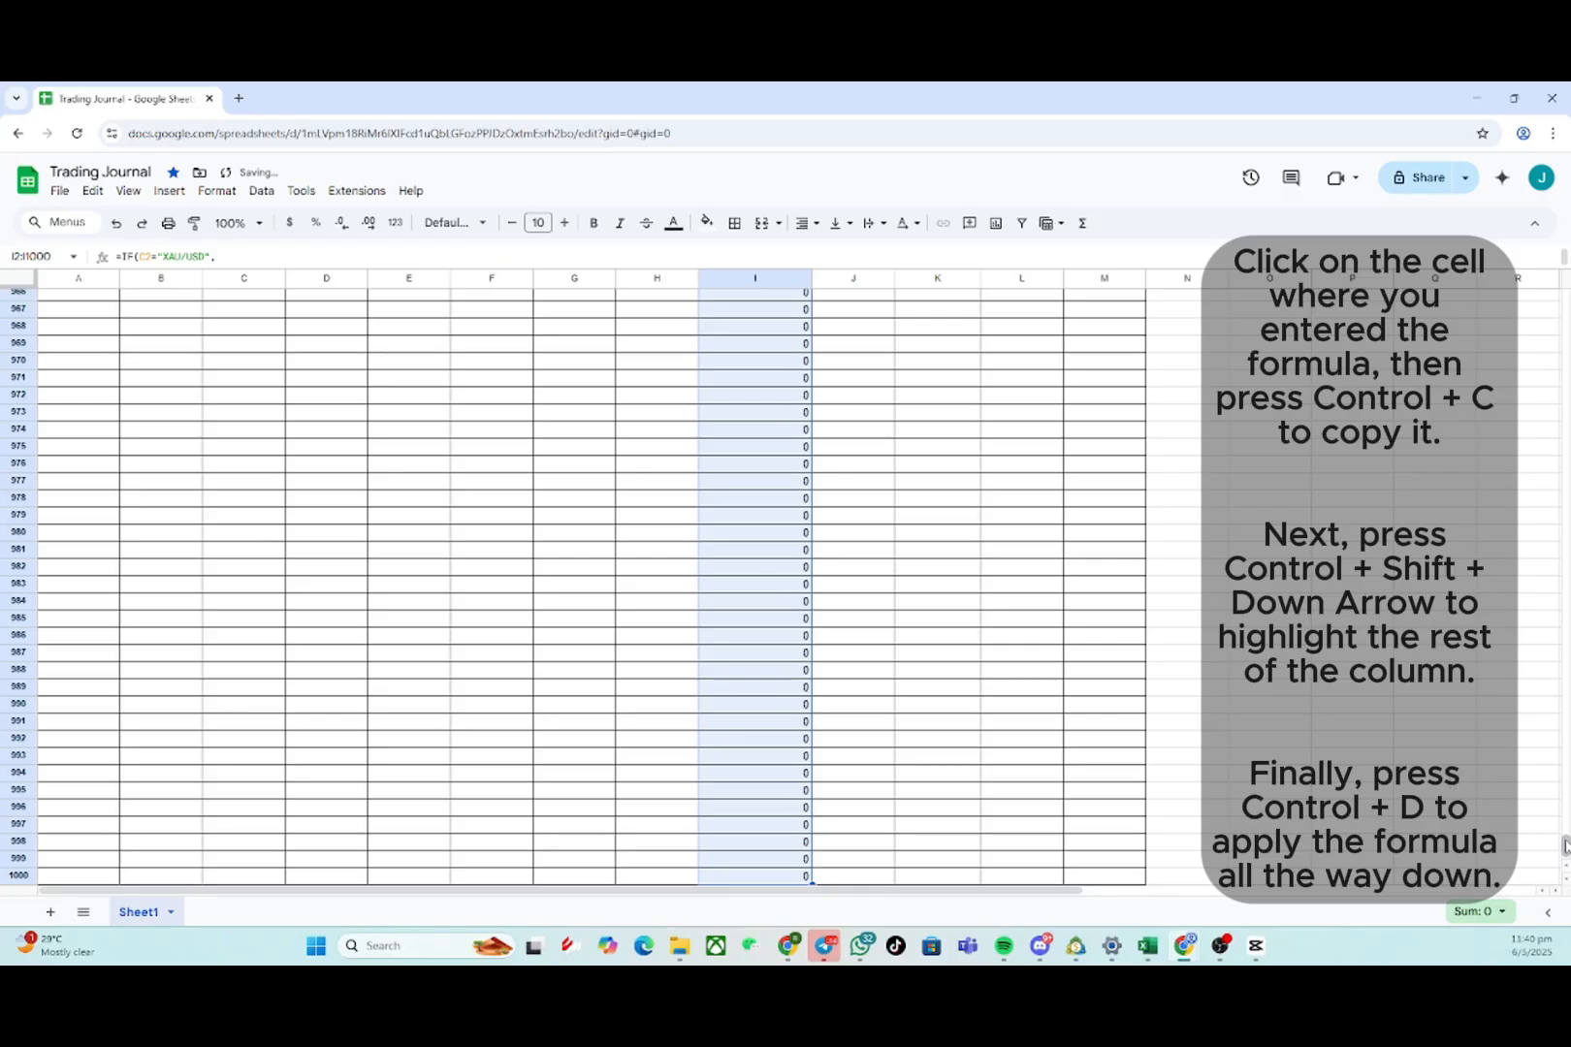
pyautogui.moveTo(1565, 846); pyautogui.dragTo(1563, 291)
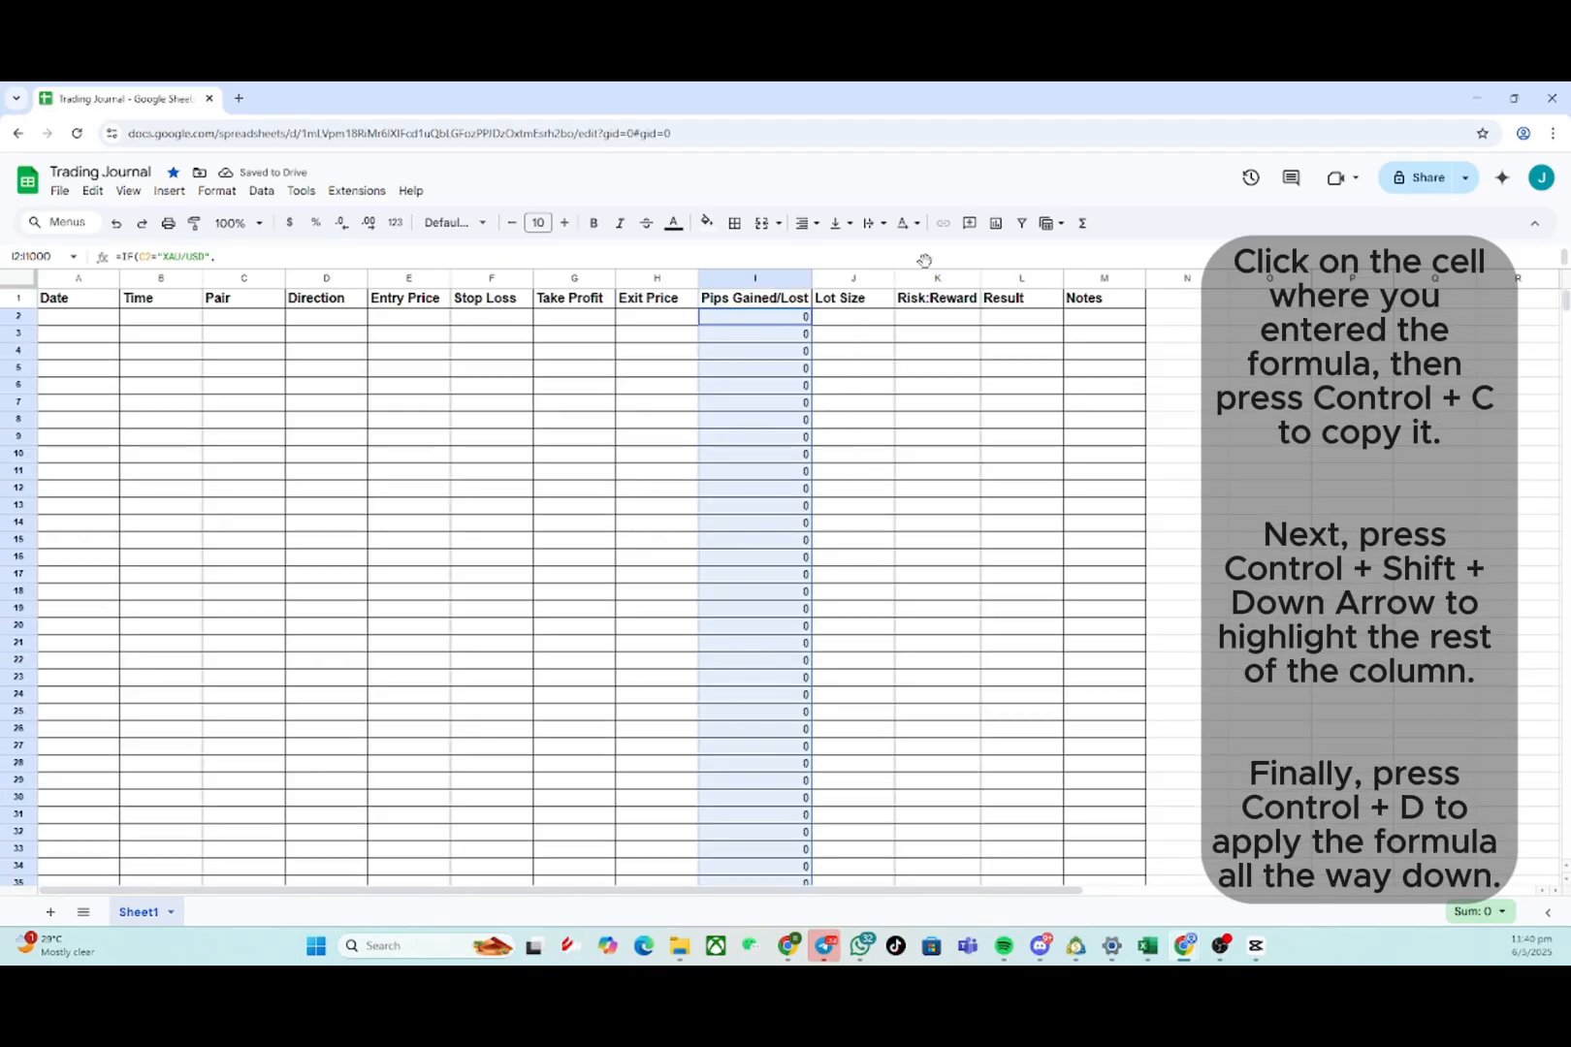
# - Paste the formula =IF(AND(E2<>0, F2<>0, G2<>0), ABS((E2-F2)/(E2-G2)), "") into cell K2 under Risk:Reward
pyautogui.click(780, 354)
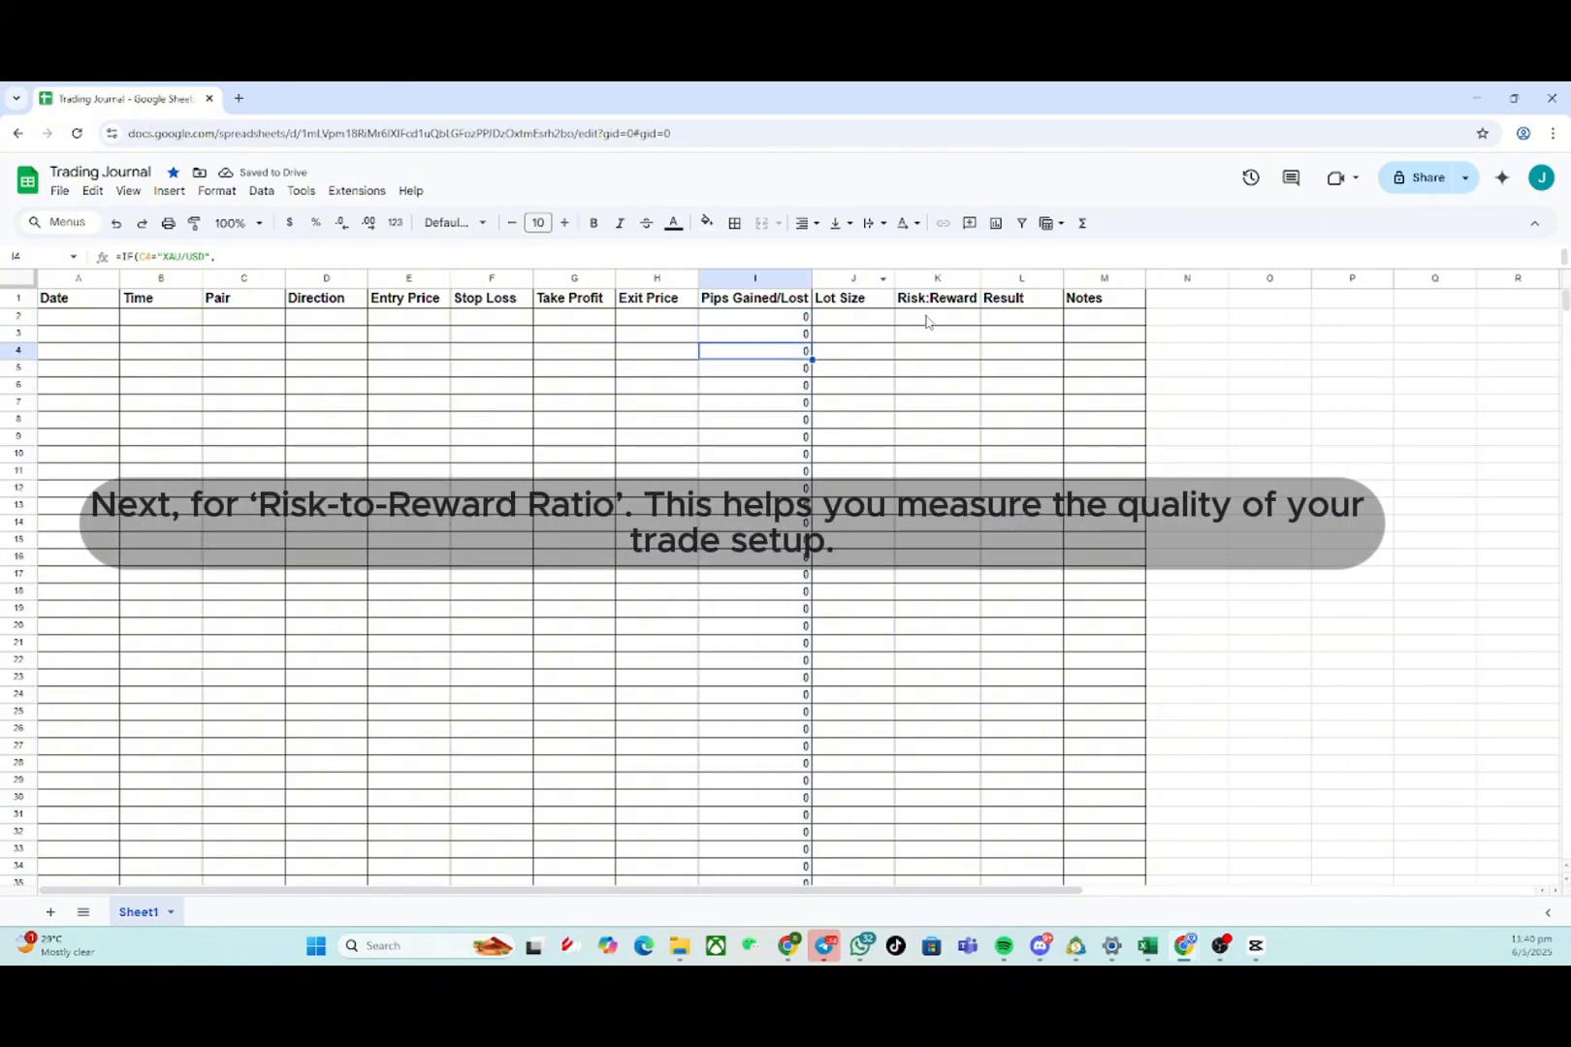
pyautogui.click(937, 318)
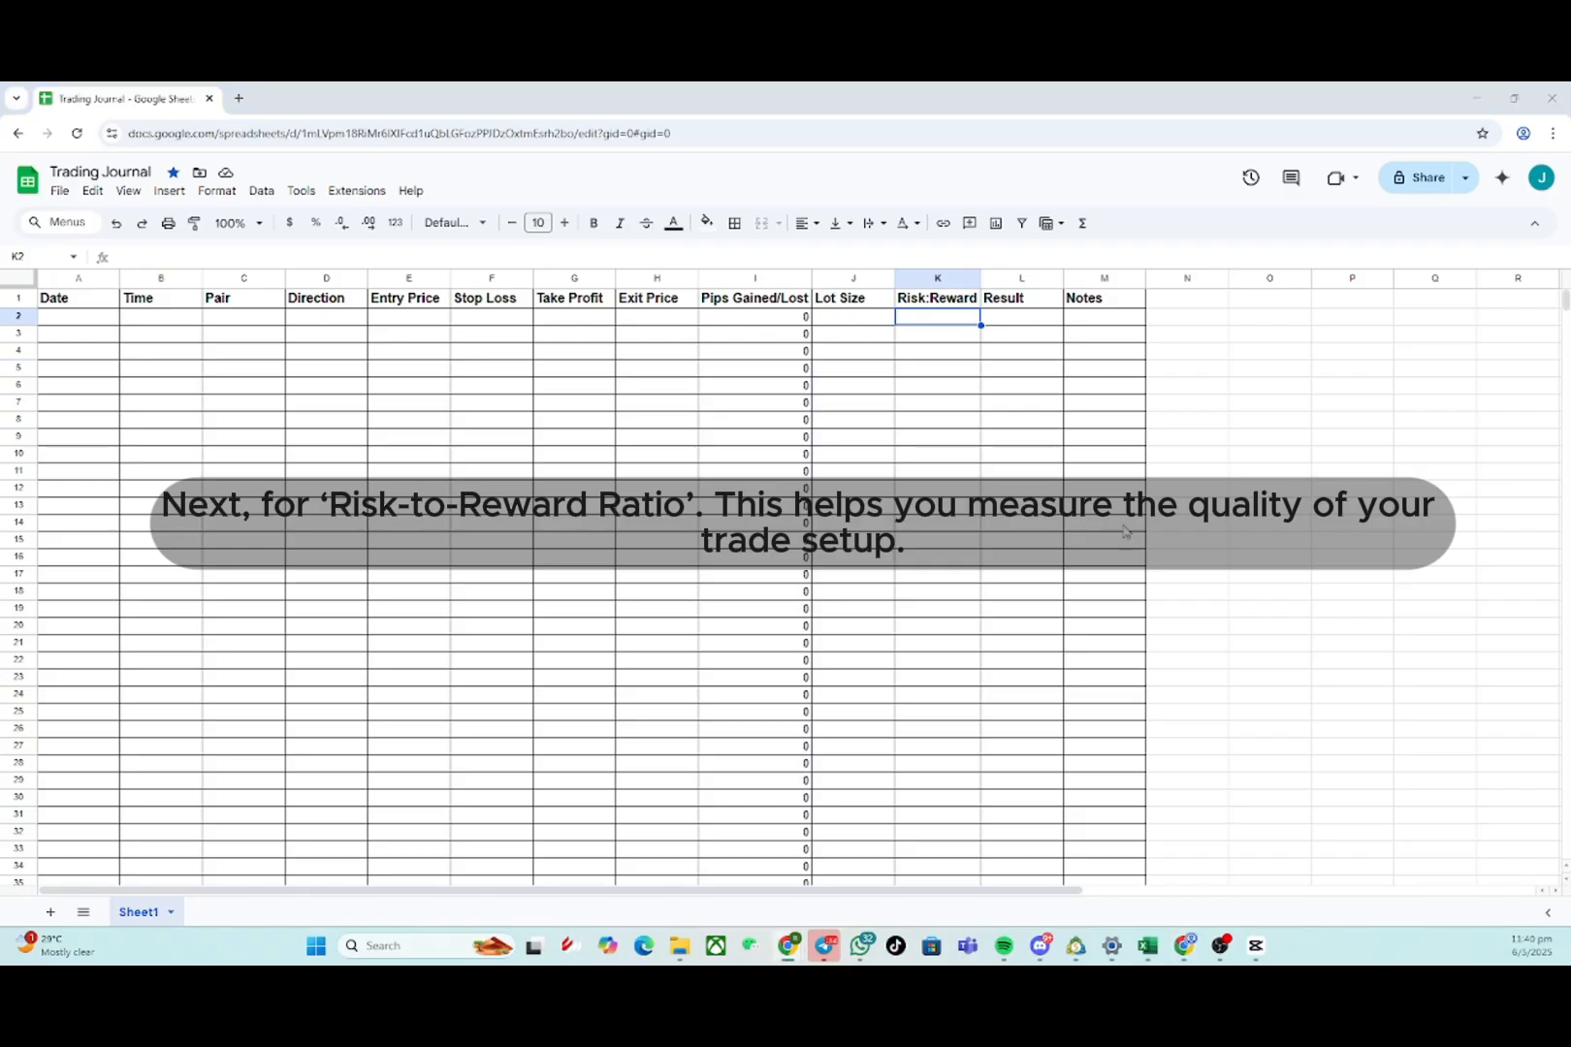
pyautogui.doubleClick(928, 317)
pyautogui.write('=IF(AND(E2<>0, F2<>0, G2<>0), ABS((E2-F2)/(E2-G2)), "")')
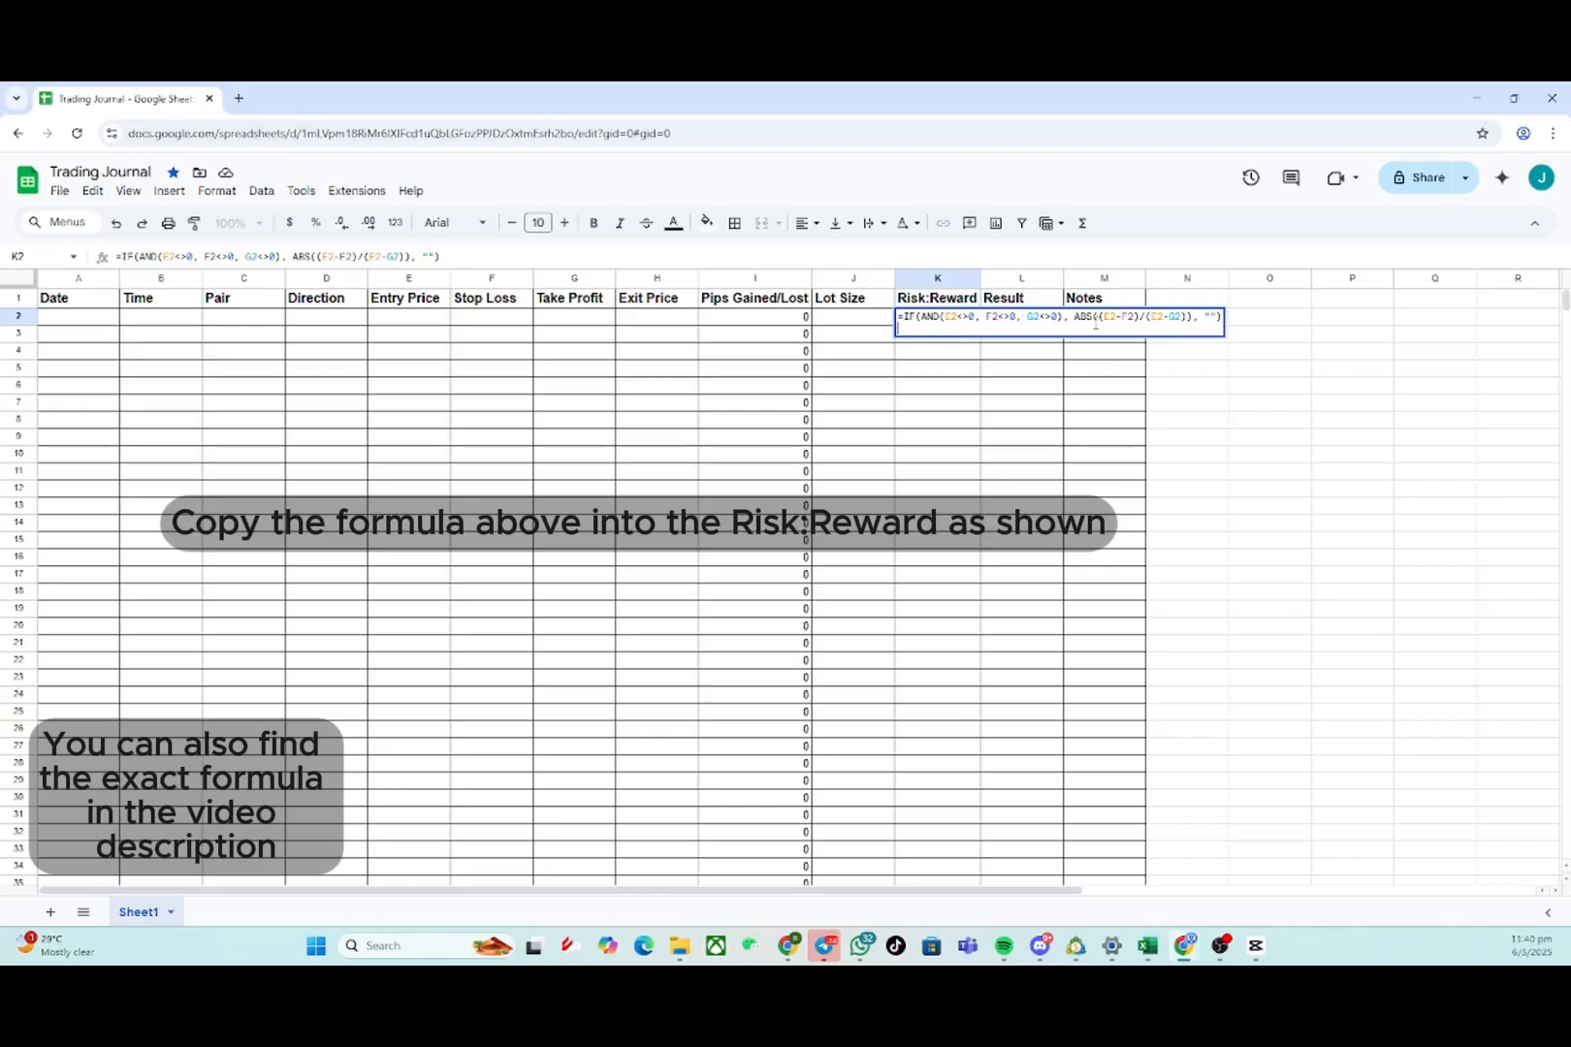
pyautogui.moveTo(1222, 317); pyautogui.dragTo(903, 320)
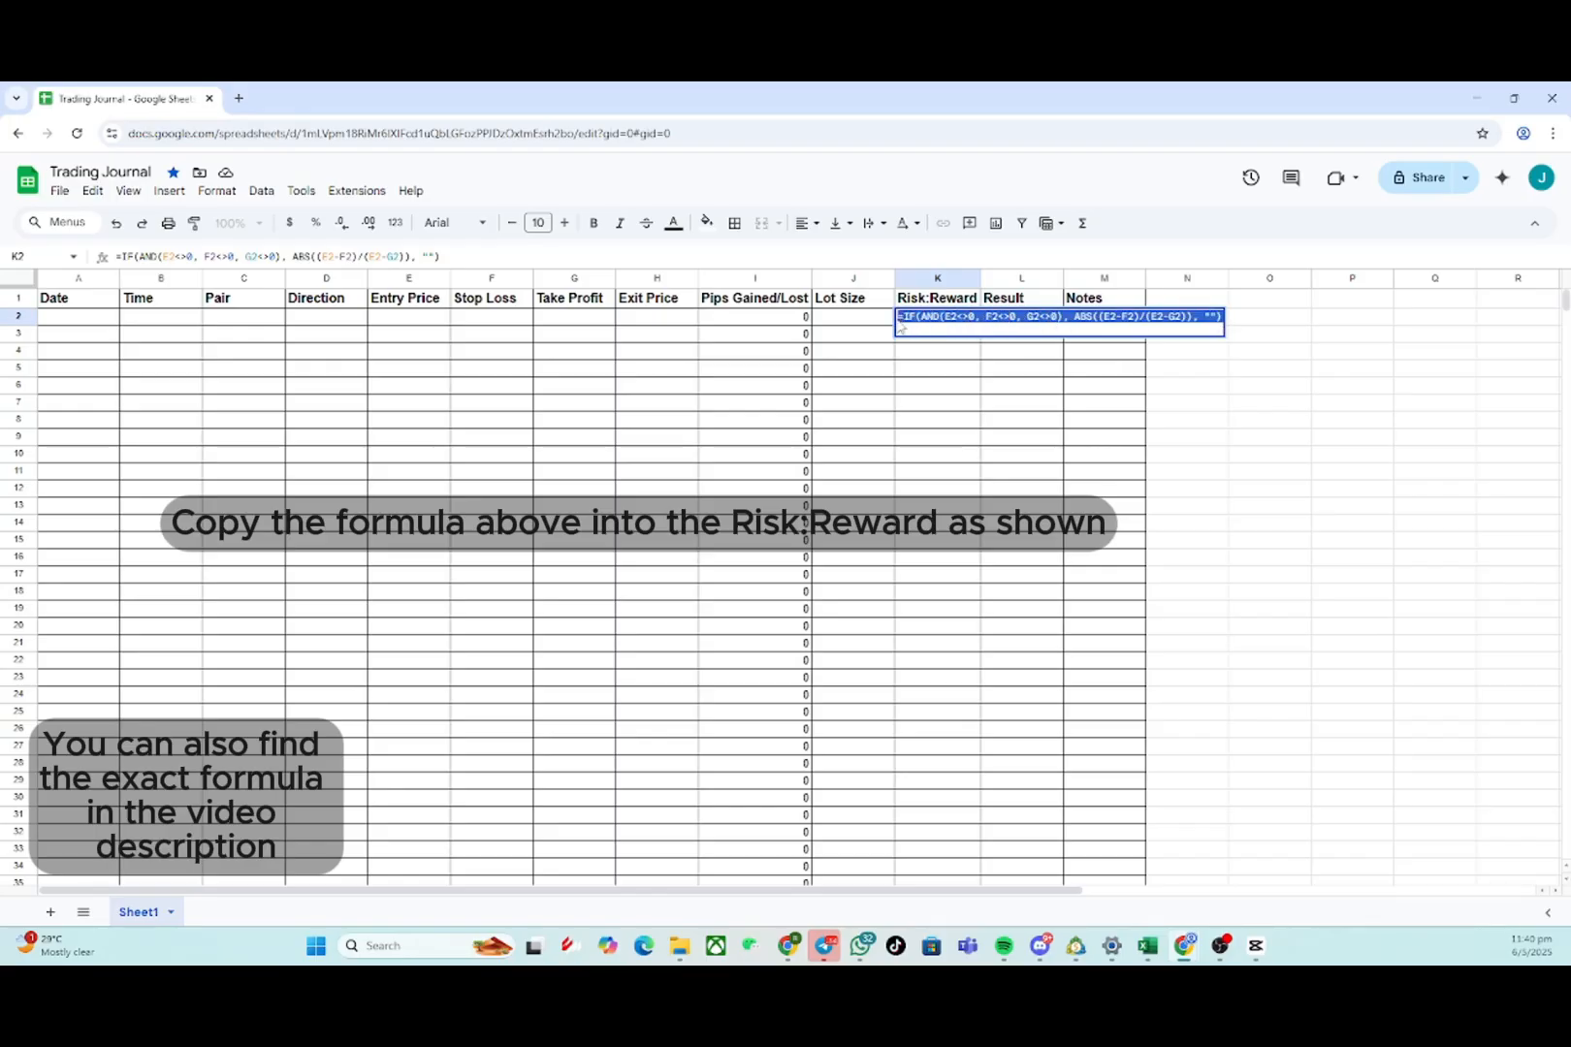
pyautogui.click(958, 352)
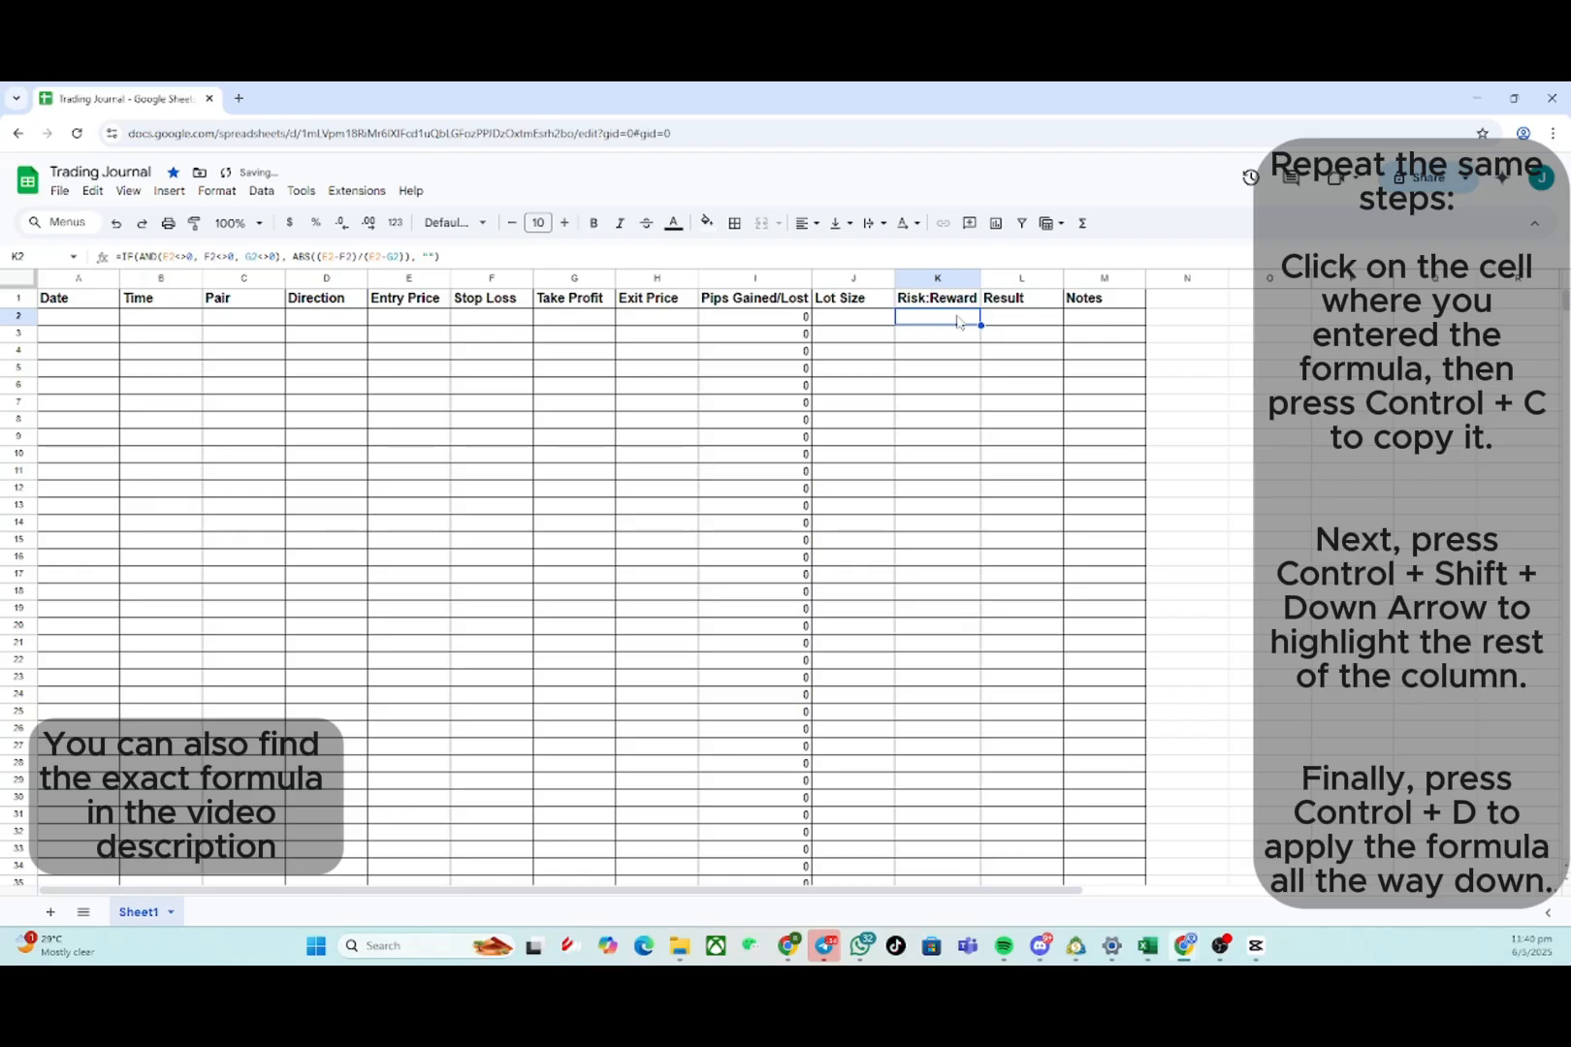
# - Select the Risk:Reward column from K2 to the bottom to fill the formula down
pyautogui.hotkey('ctrl', 'shift', 'Down')
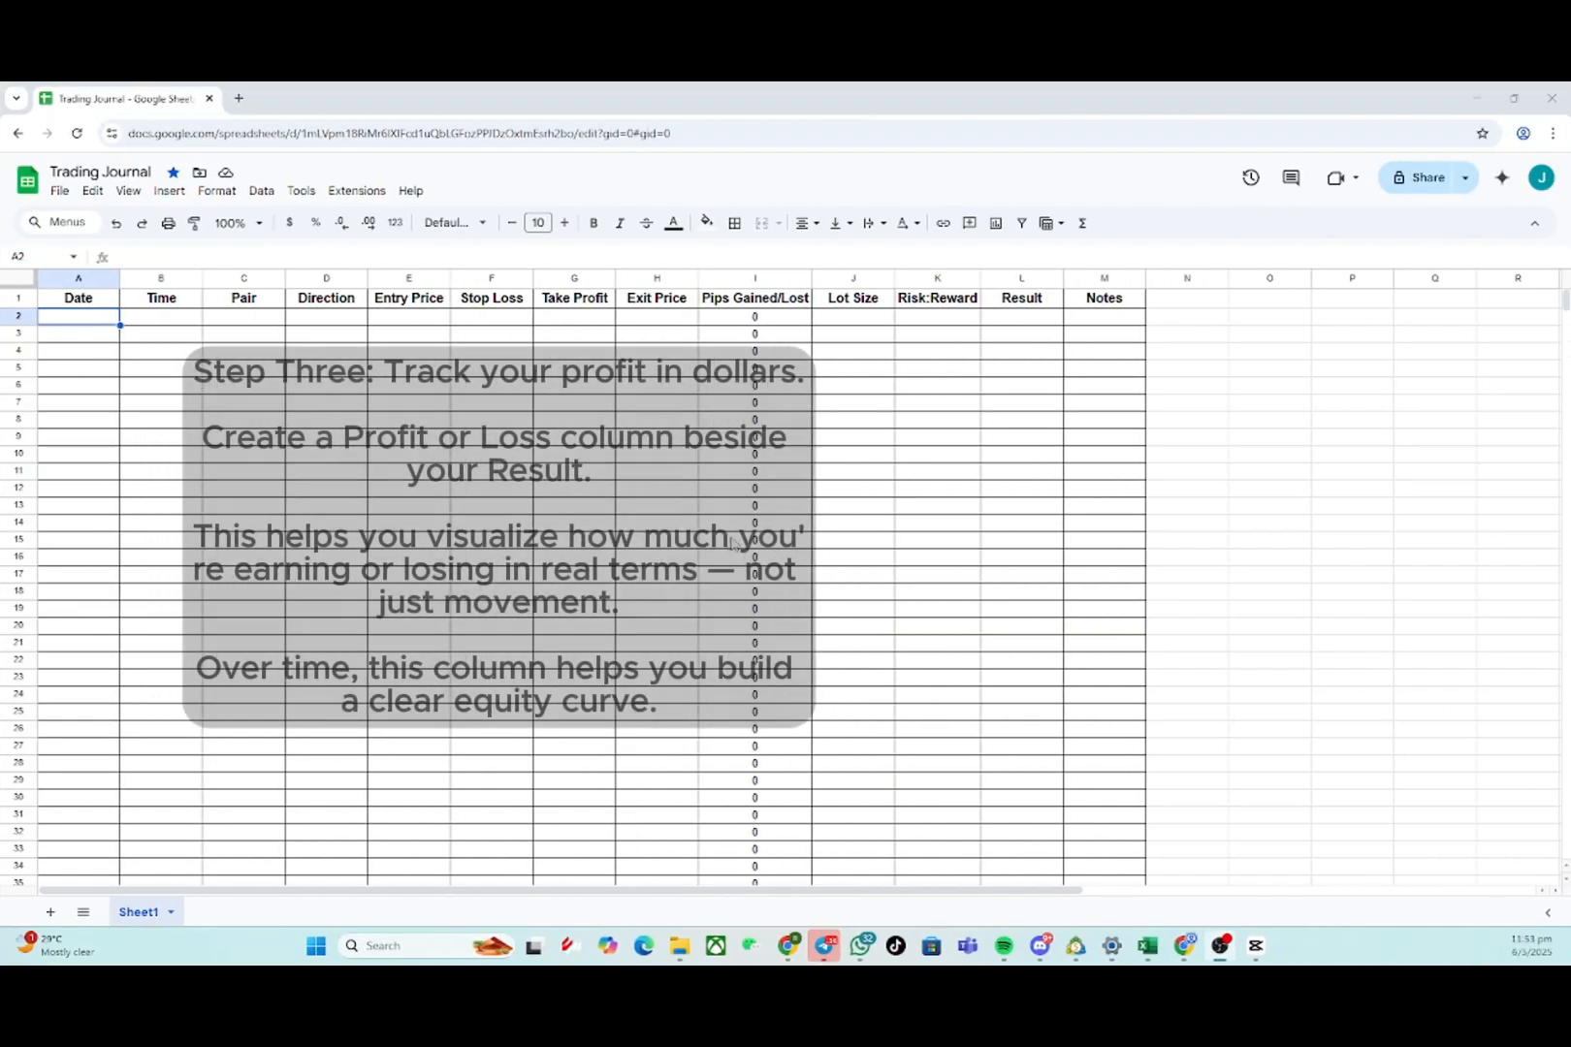
# - Insert a new empty column to the right of the Result column and select its header cell
pyautogui.click(1001, 278)
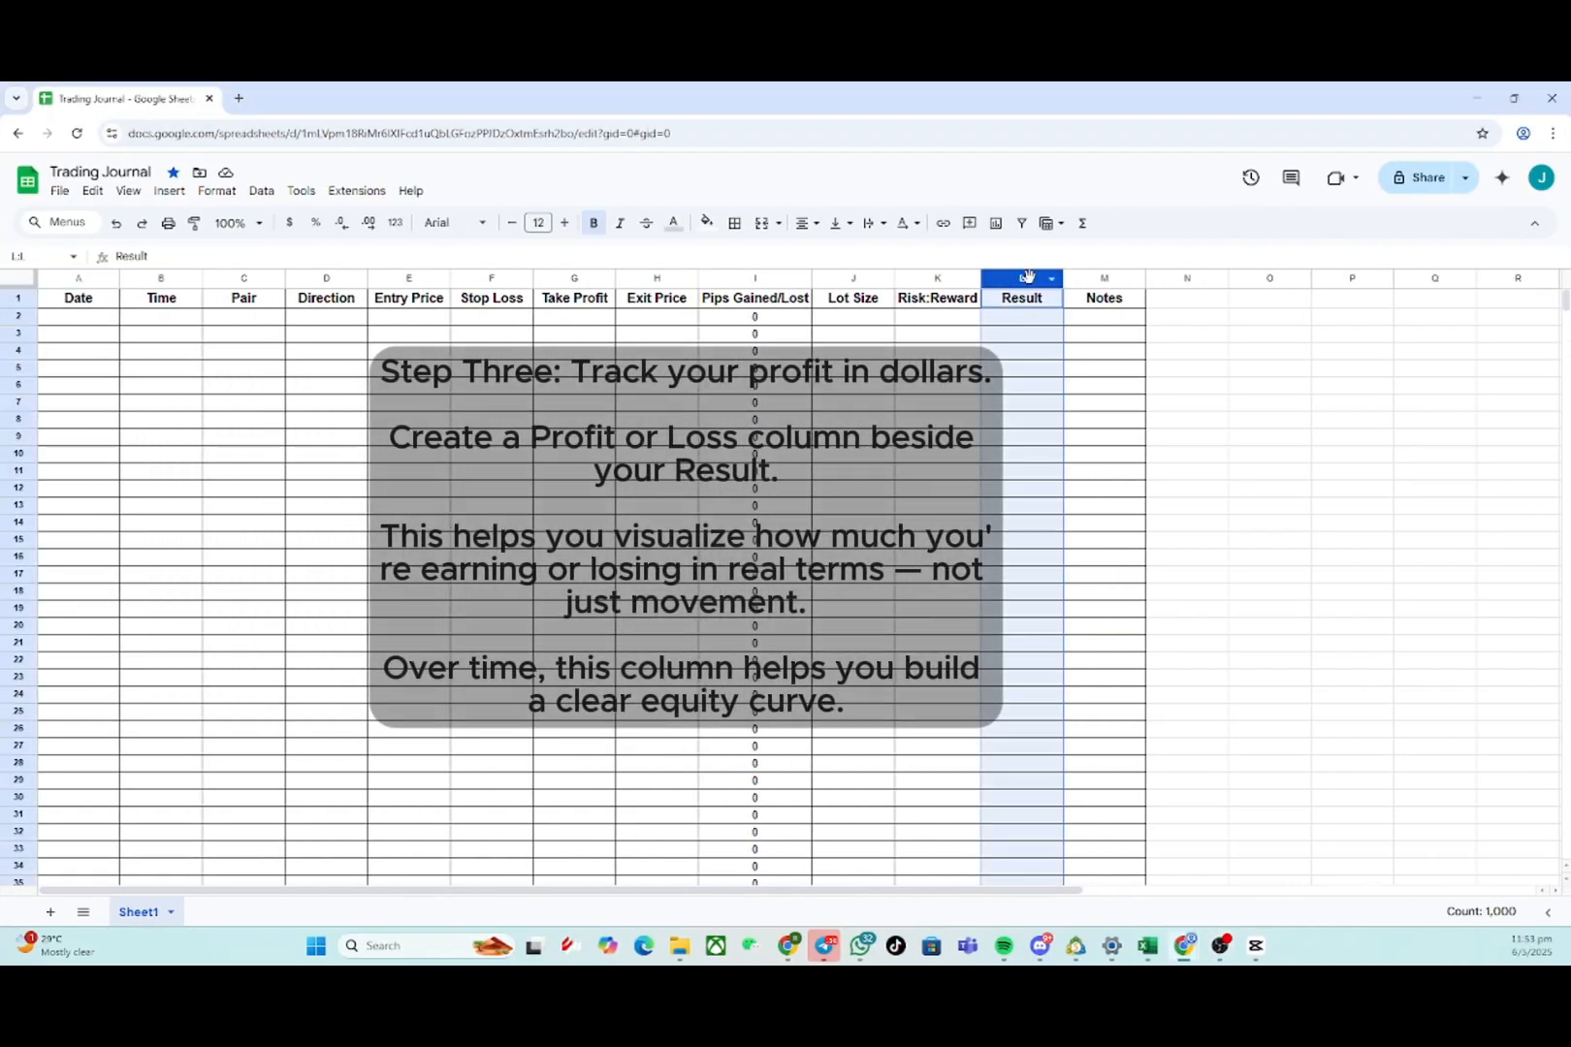
pyautogui.rightClick(1030, 280)
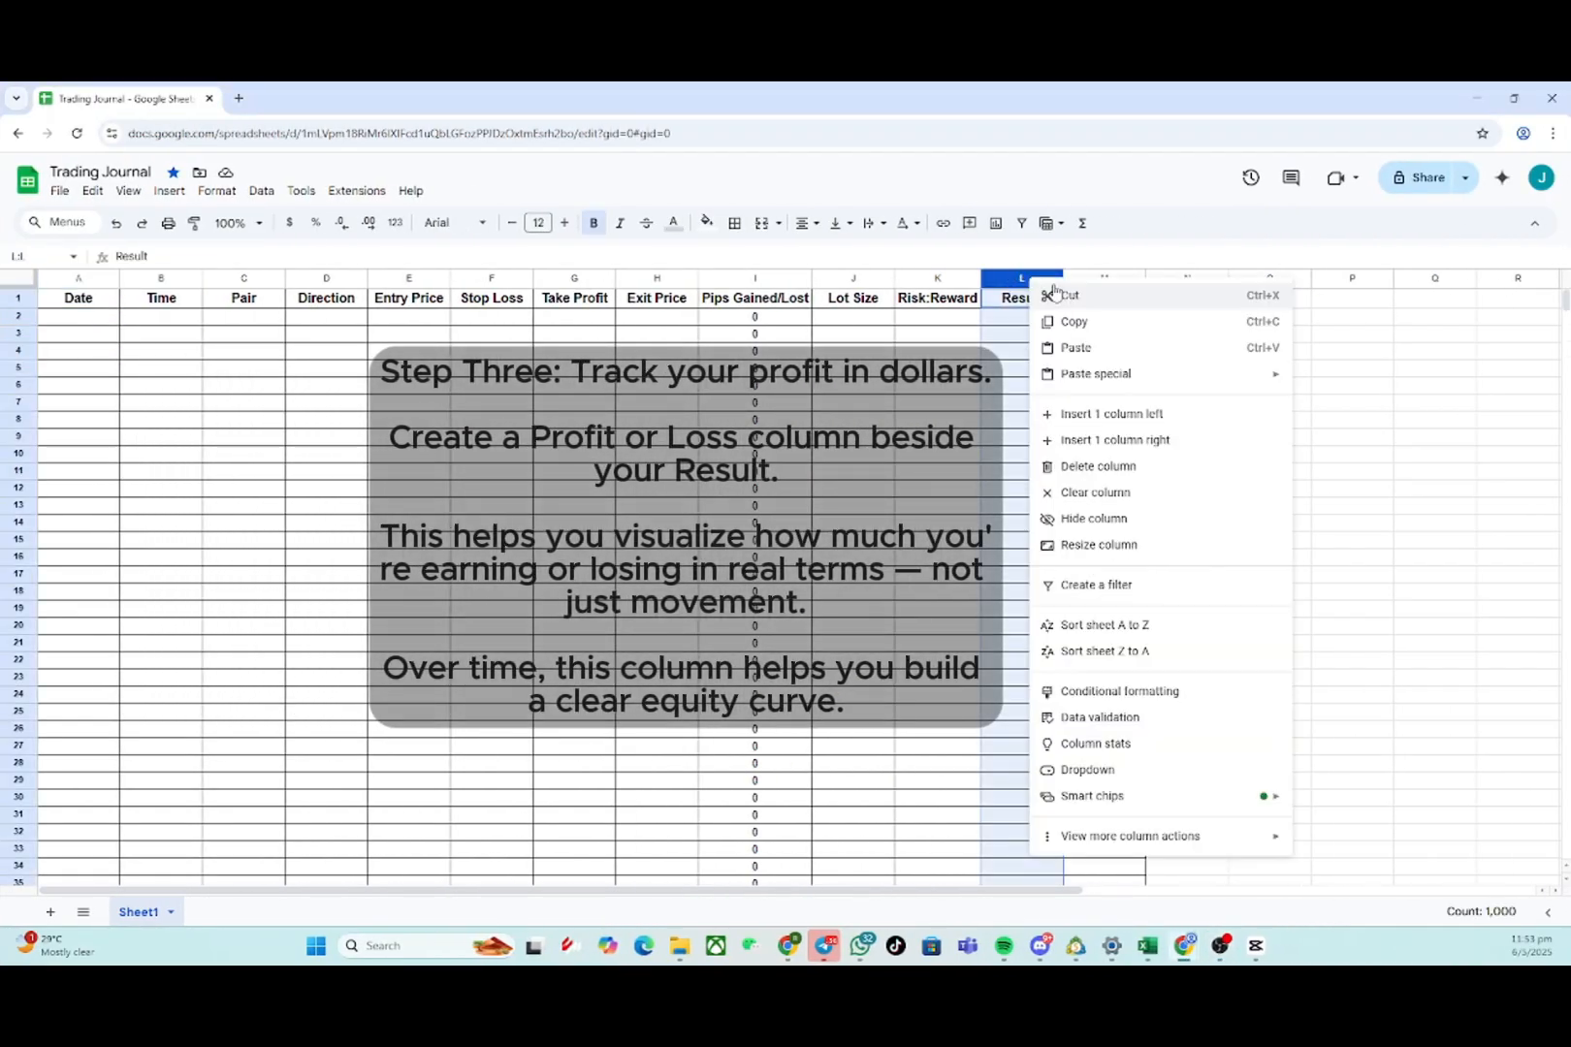
pyautogui.click(1149, 448)
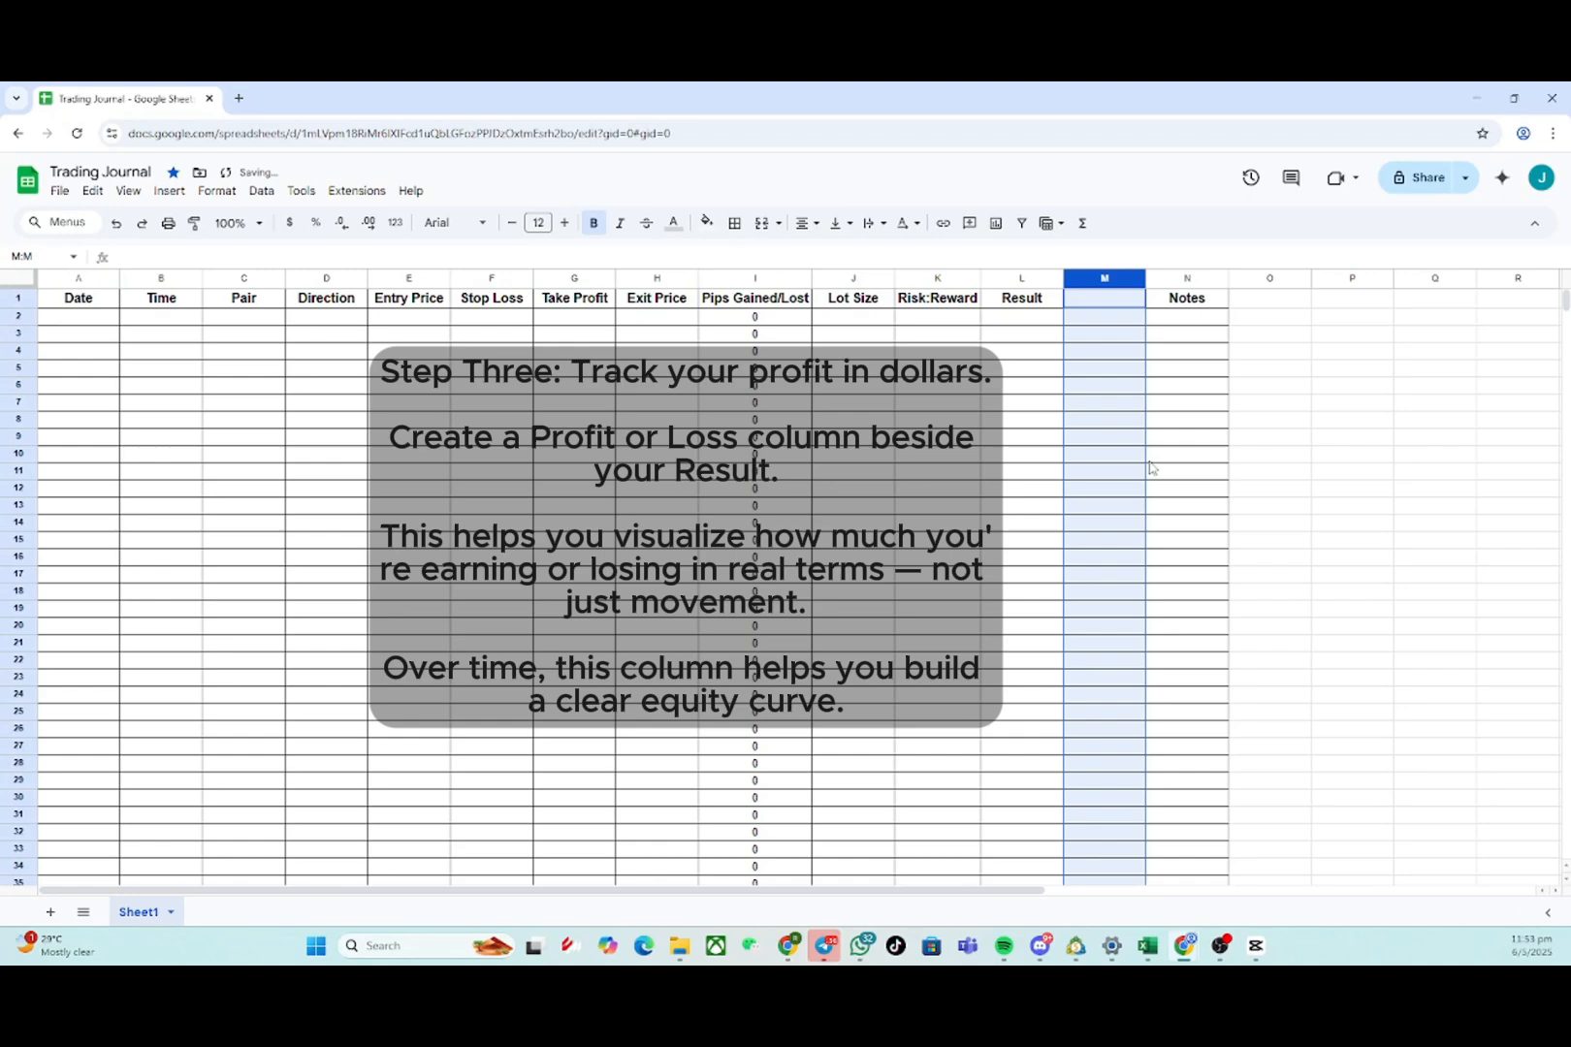
pyautogui.click(1108, 302)
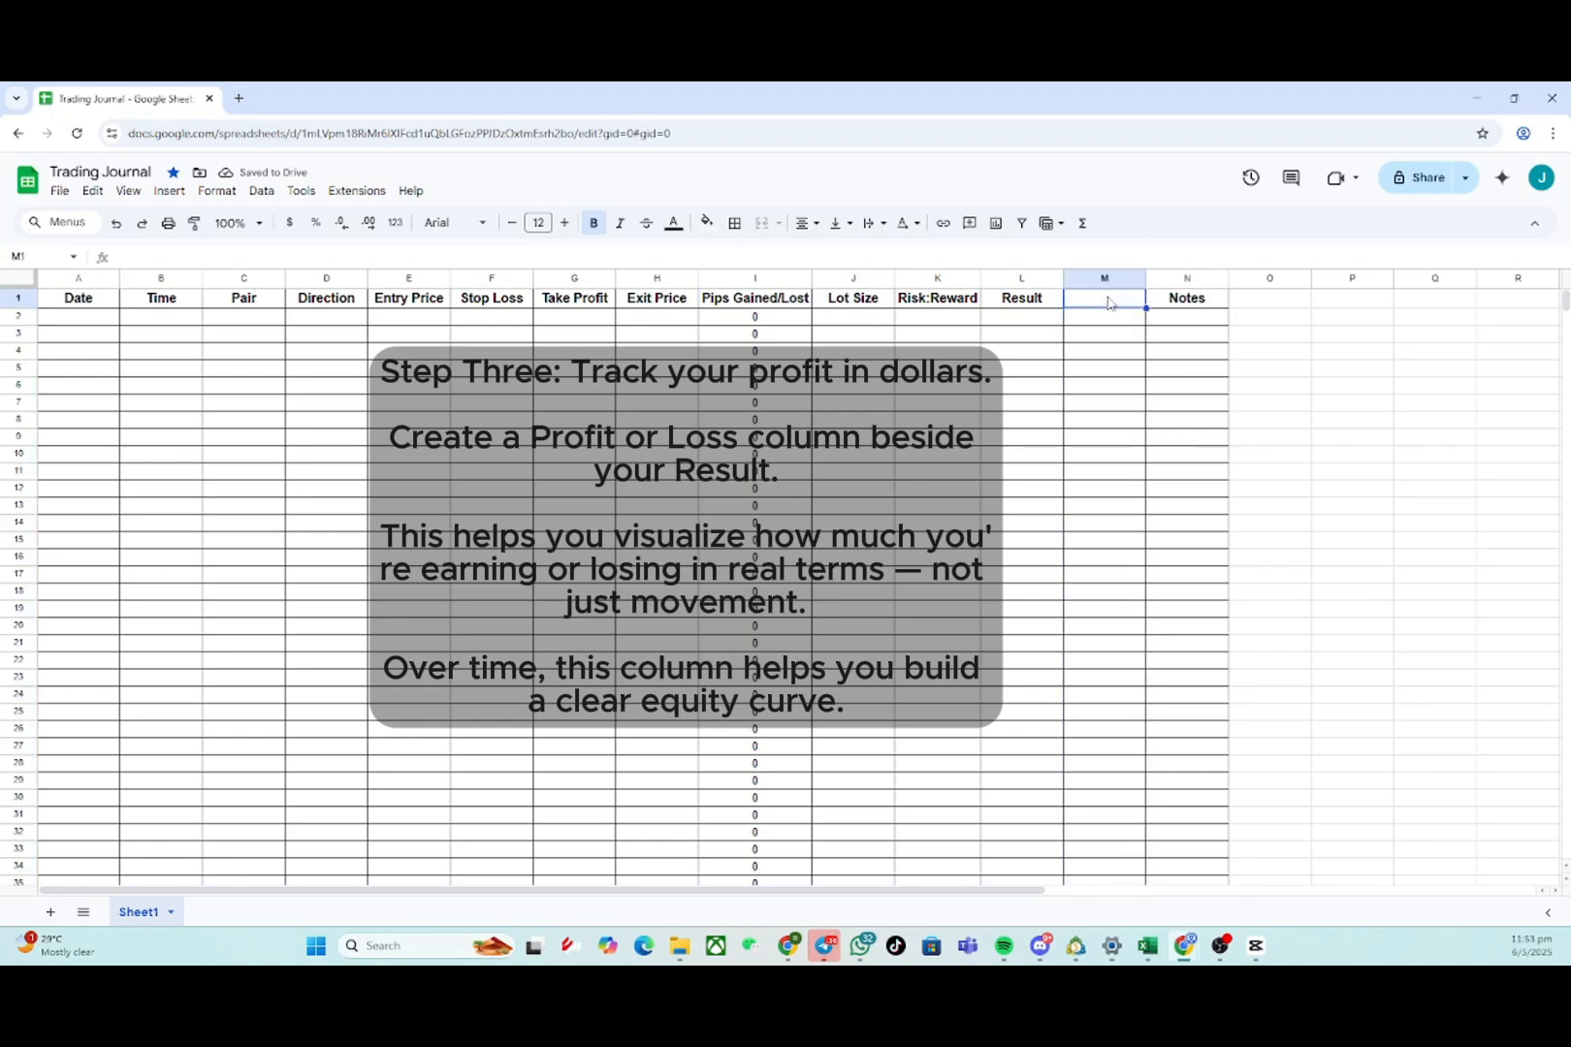
# - Name the new column header in M1 Profit($)
pyautogui.write('Profit')
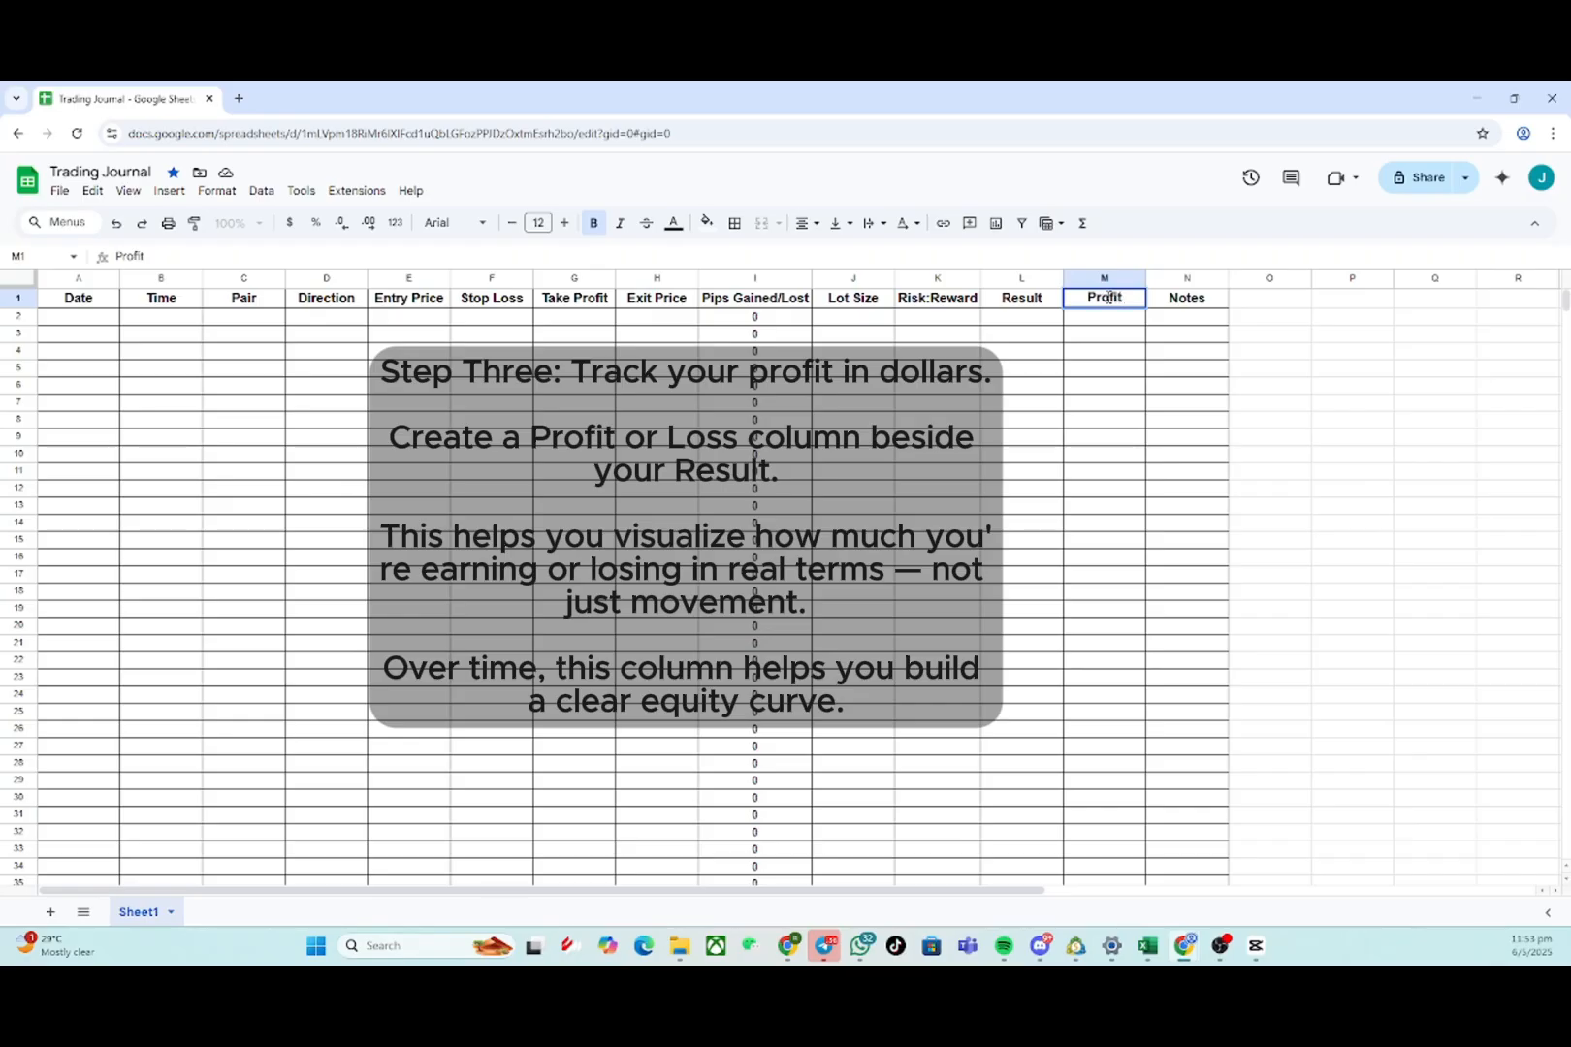
pyautogui.write('($)')
pyautogui.press('Return')
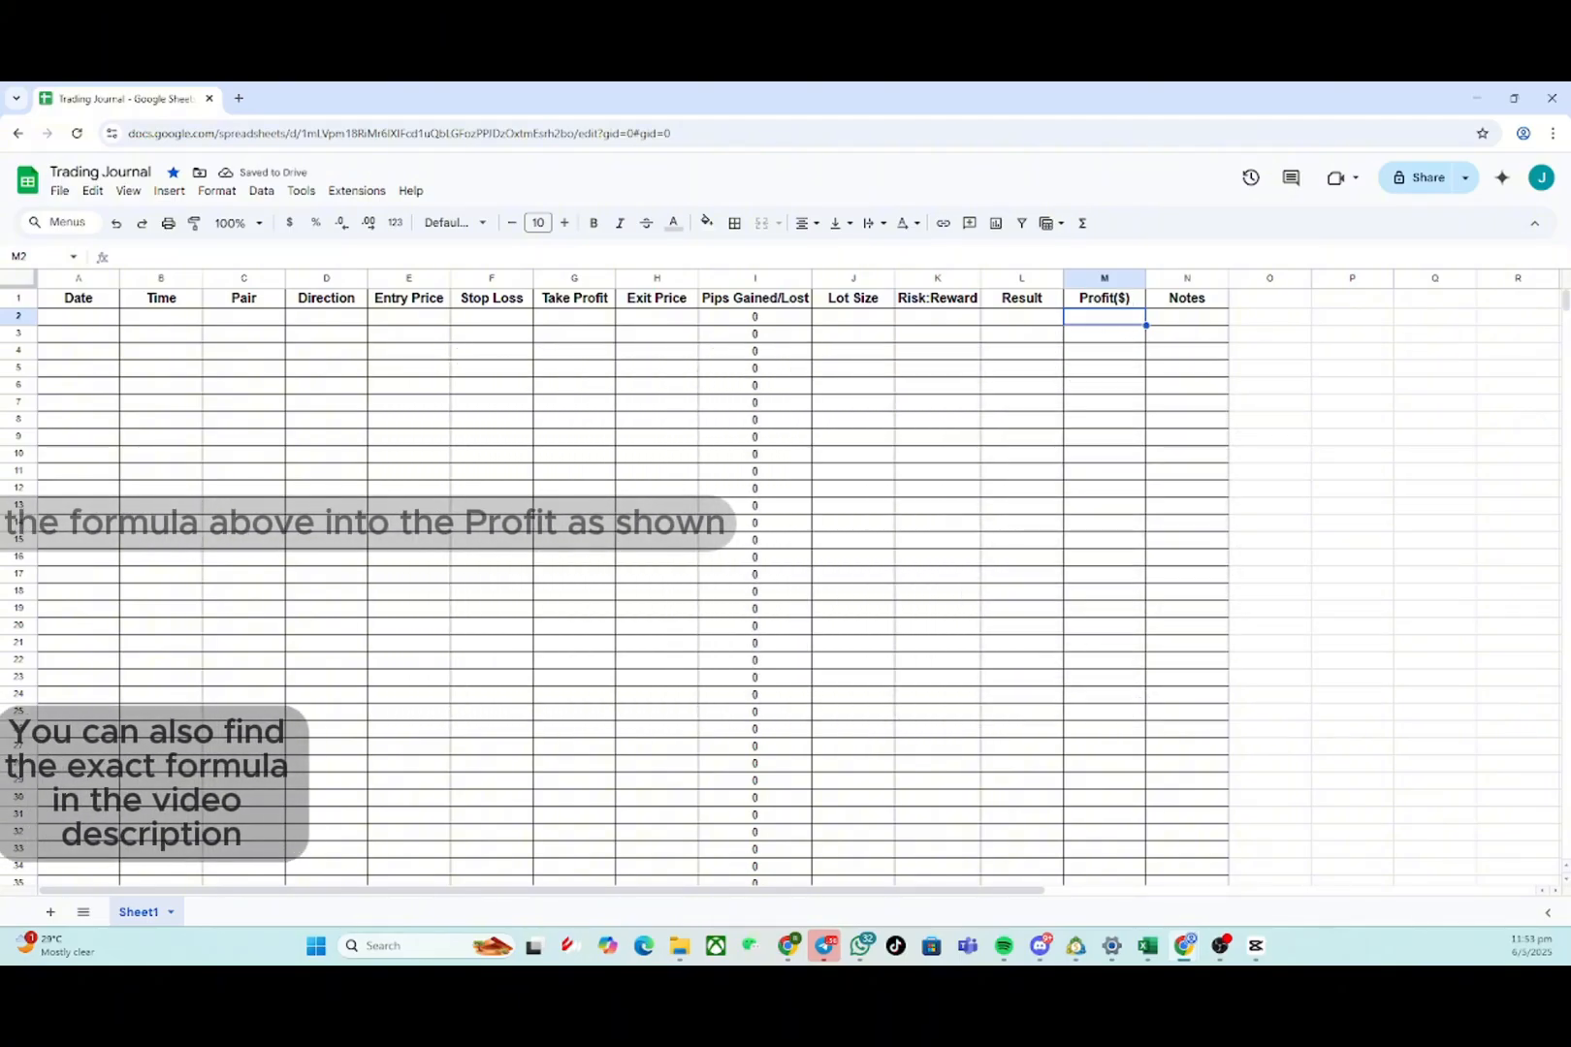
# - Paste the formula =IF(OR(I2="", J2=""), "", ROUND(I2 * J2 * 10, 2)) into cell M2 under Profit($)
pyautogui.doubleClick(1113, 315)
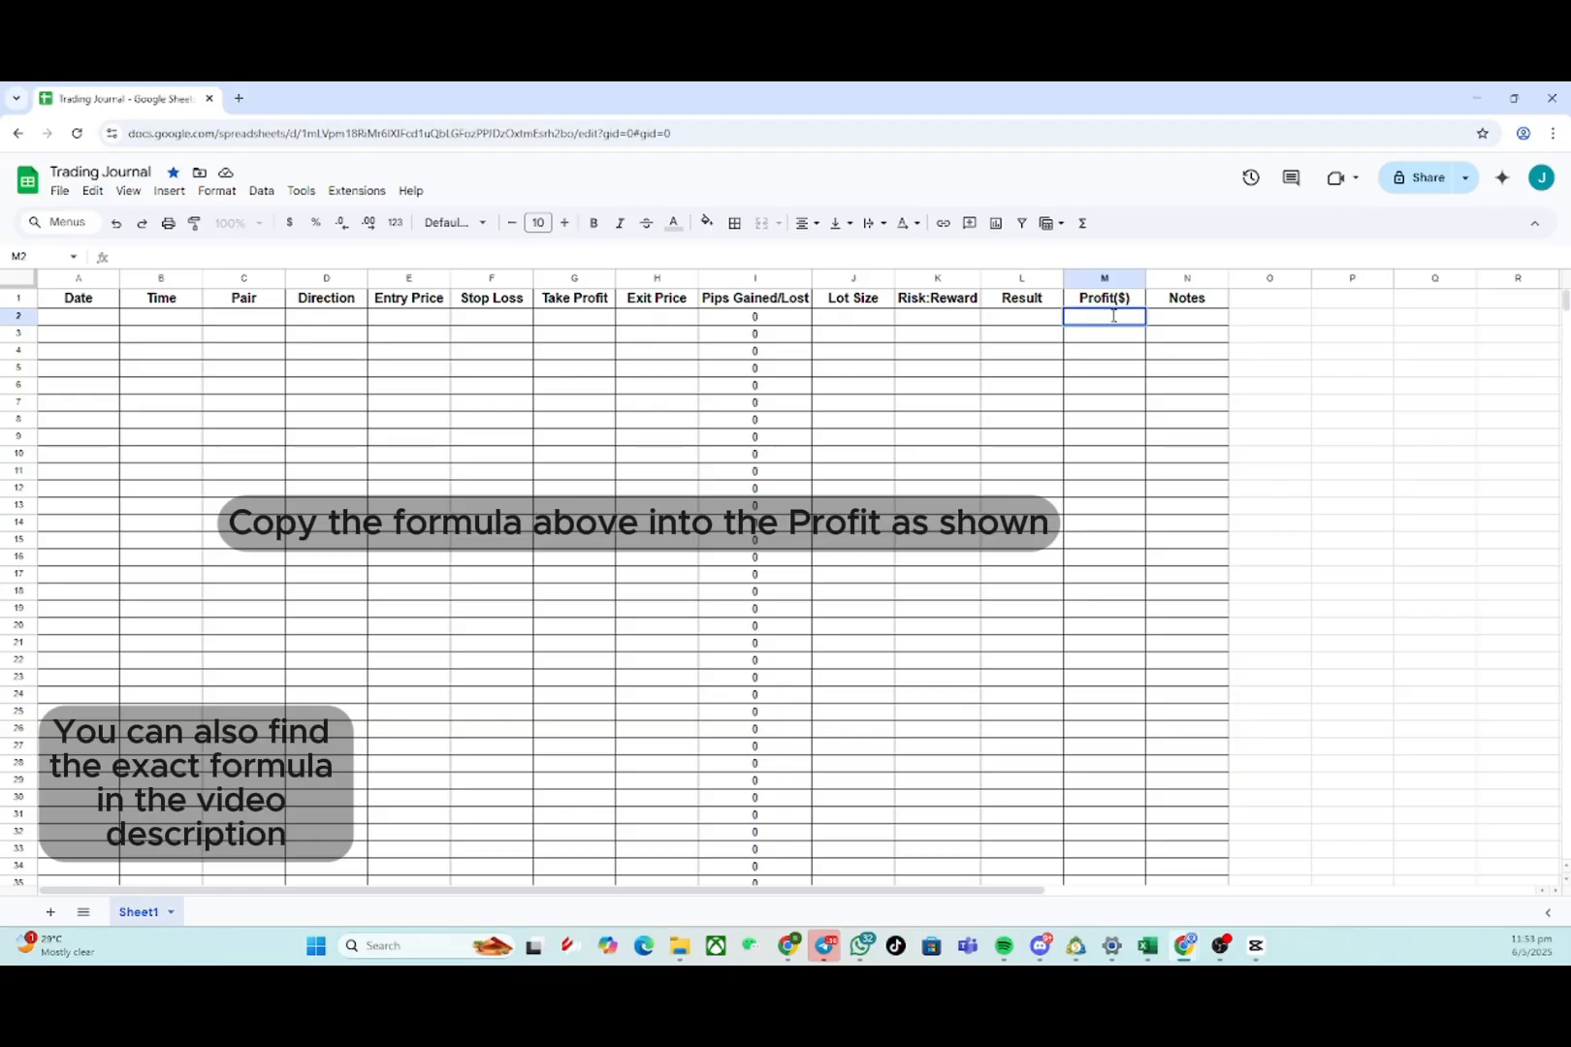
pyautogui.write('=IF(OR(I2="", J2=""), "", ROUND(I2 * J2 * 10, 2))')
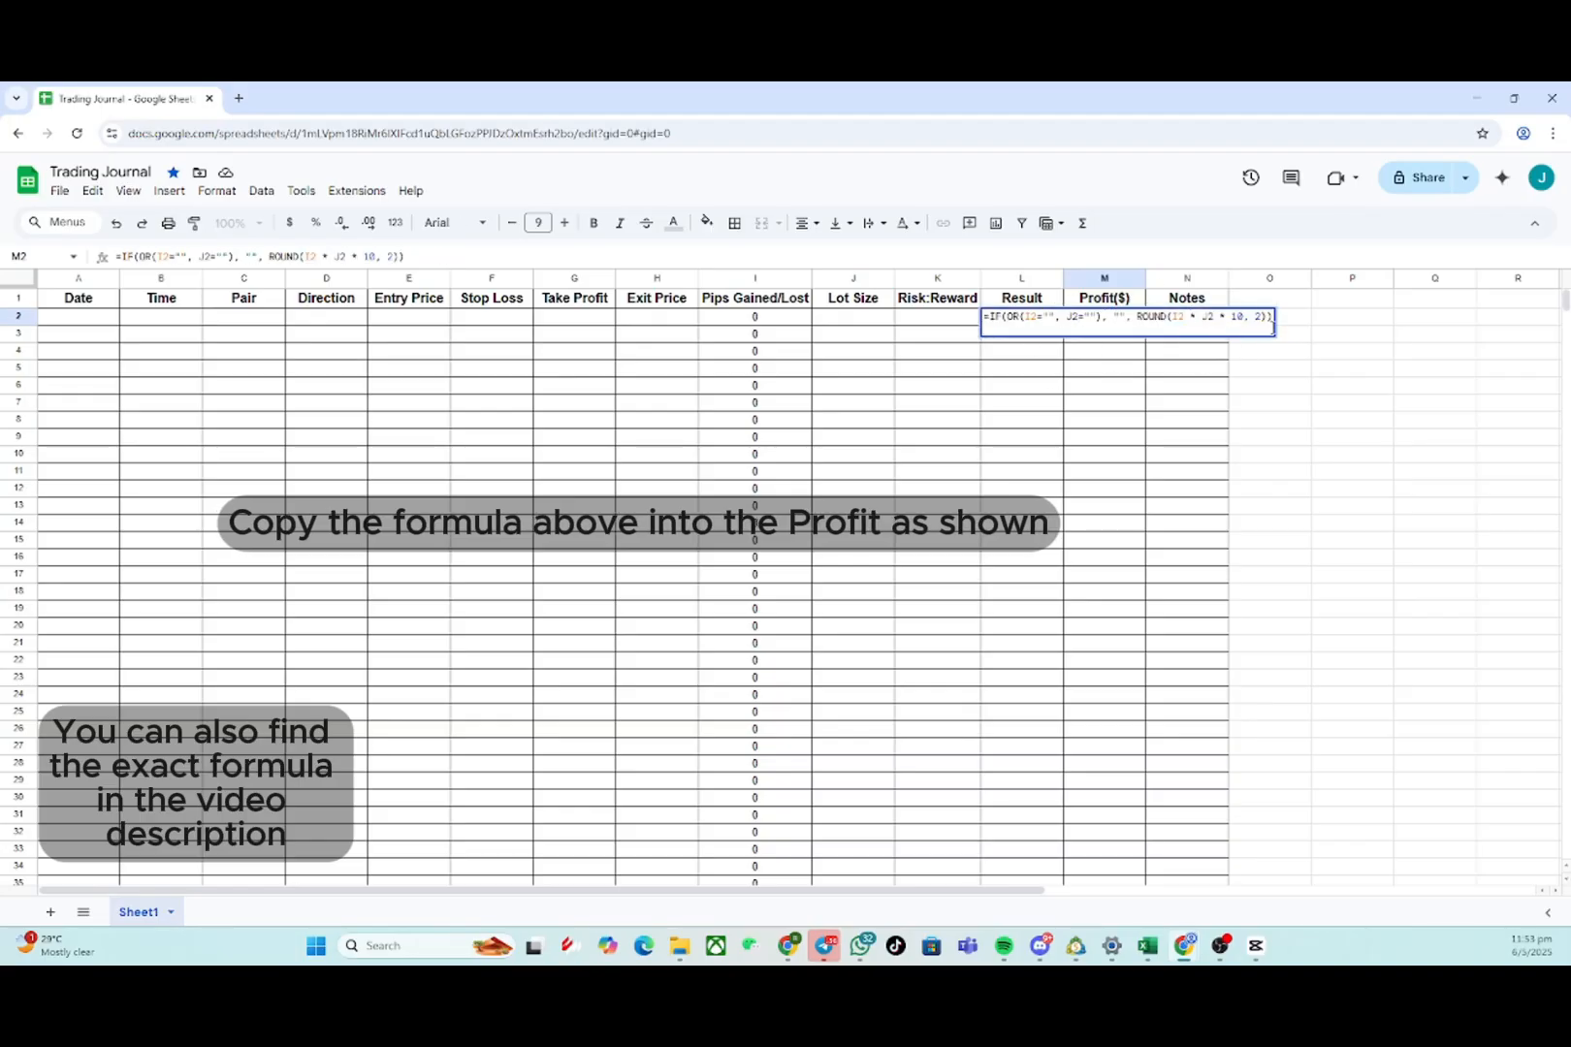
pyautogui.moveTo(1272, 317); pyautogui.dragTo(981, 318)
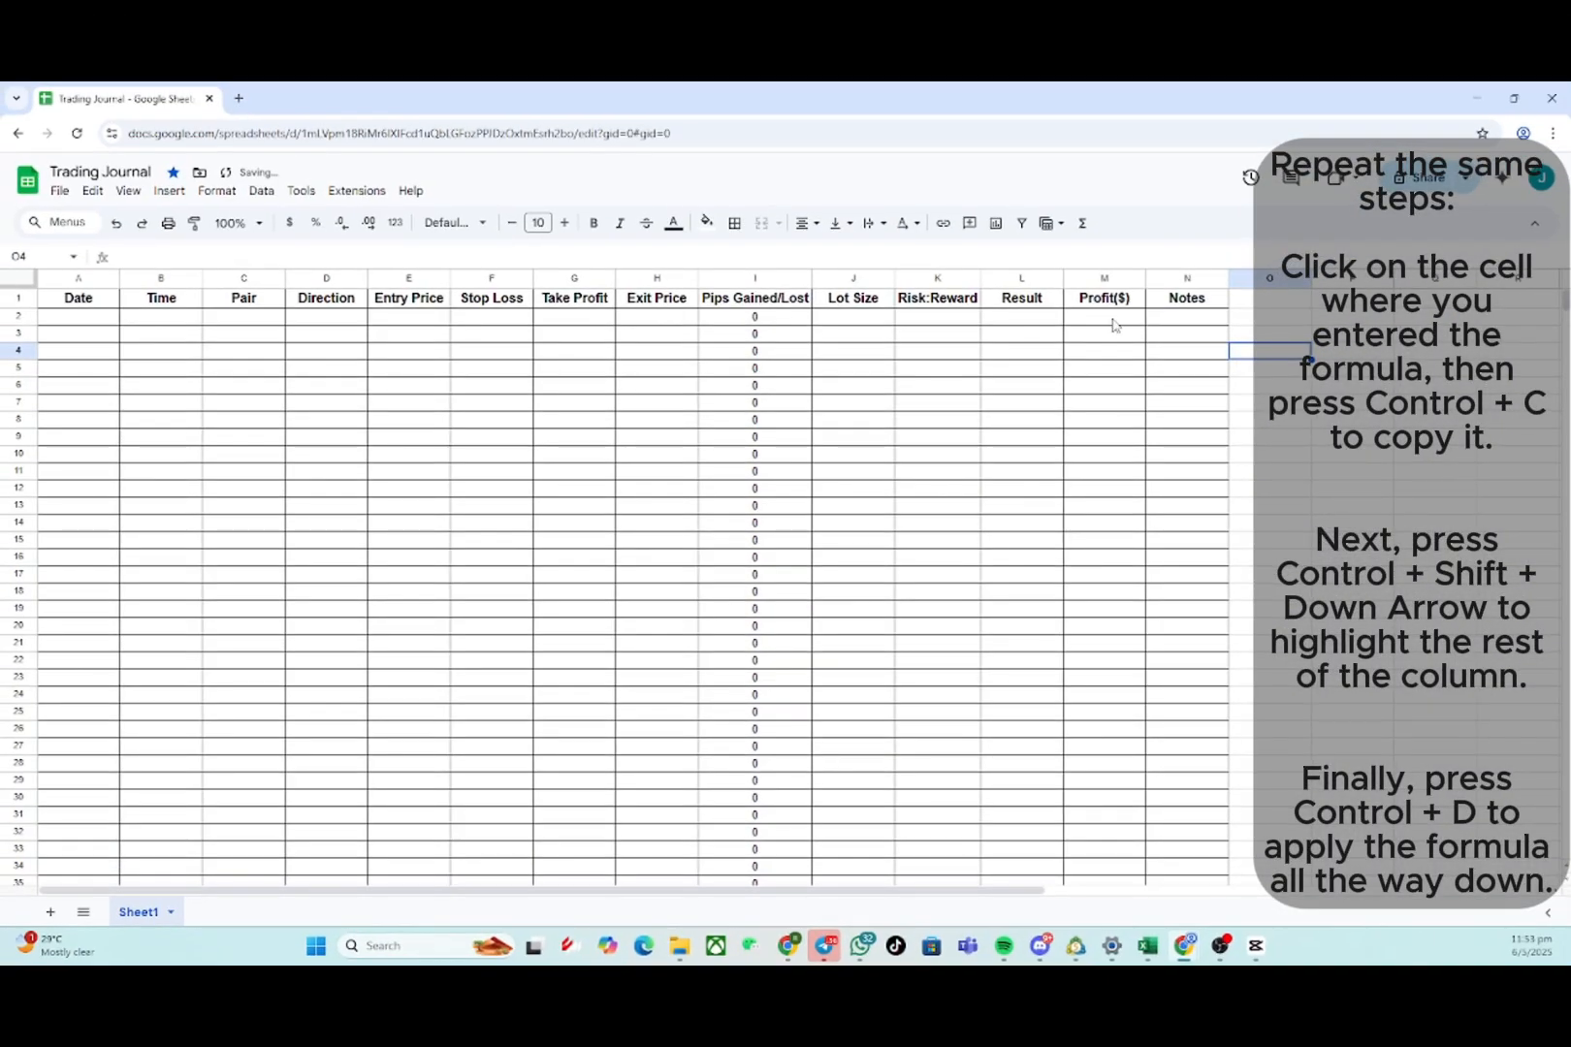
# - Fill the M2 profit formula down the entire Profit($) column
pyautogui.click(1114, 320)
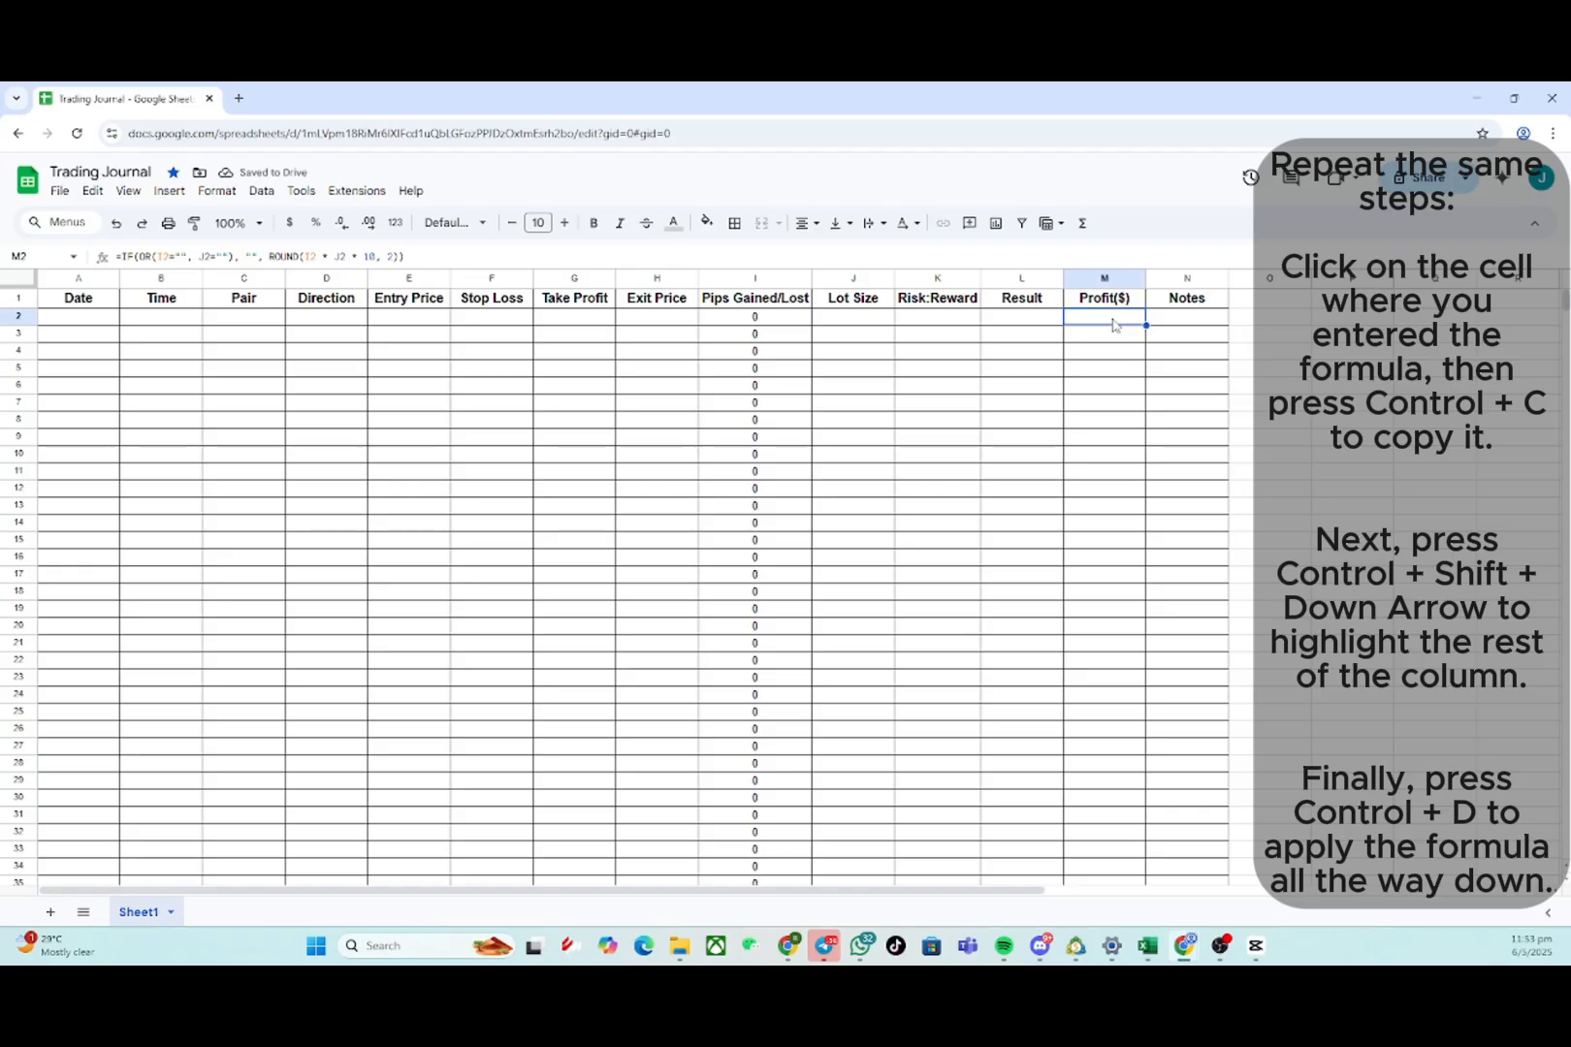
pyautogui.hotkey('ctrl', 'shift', 'Down')
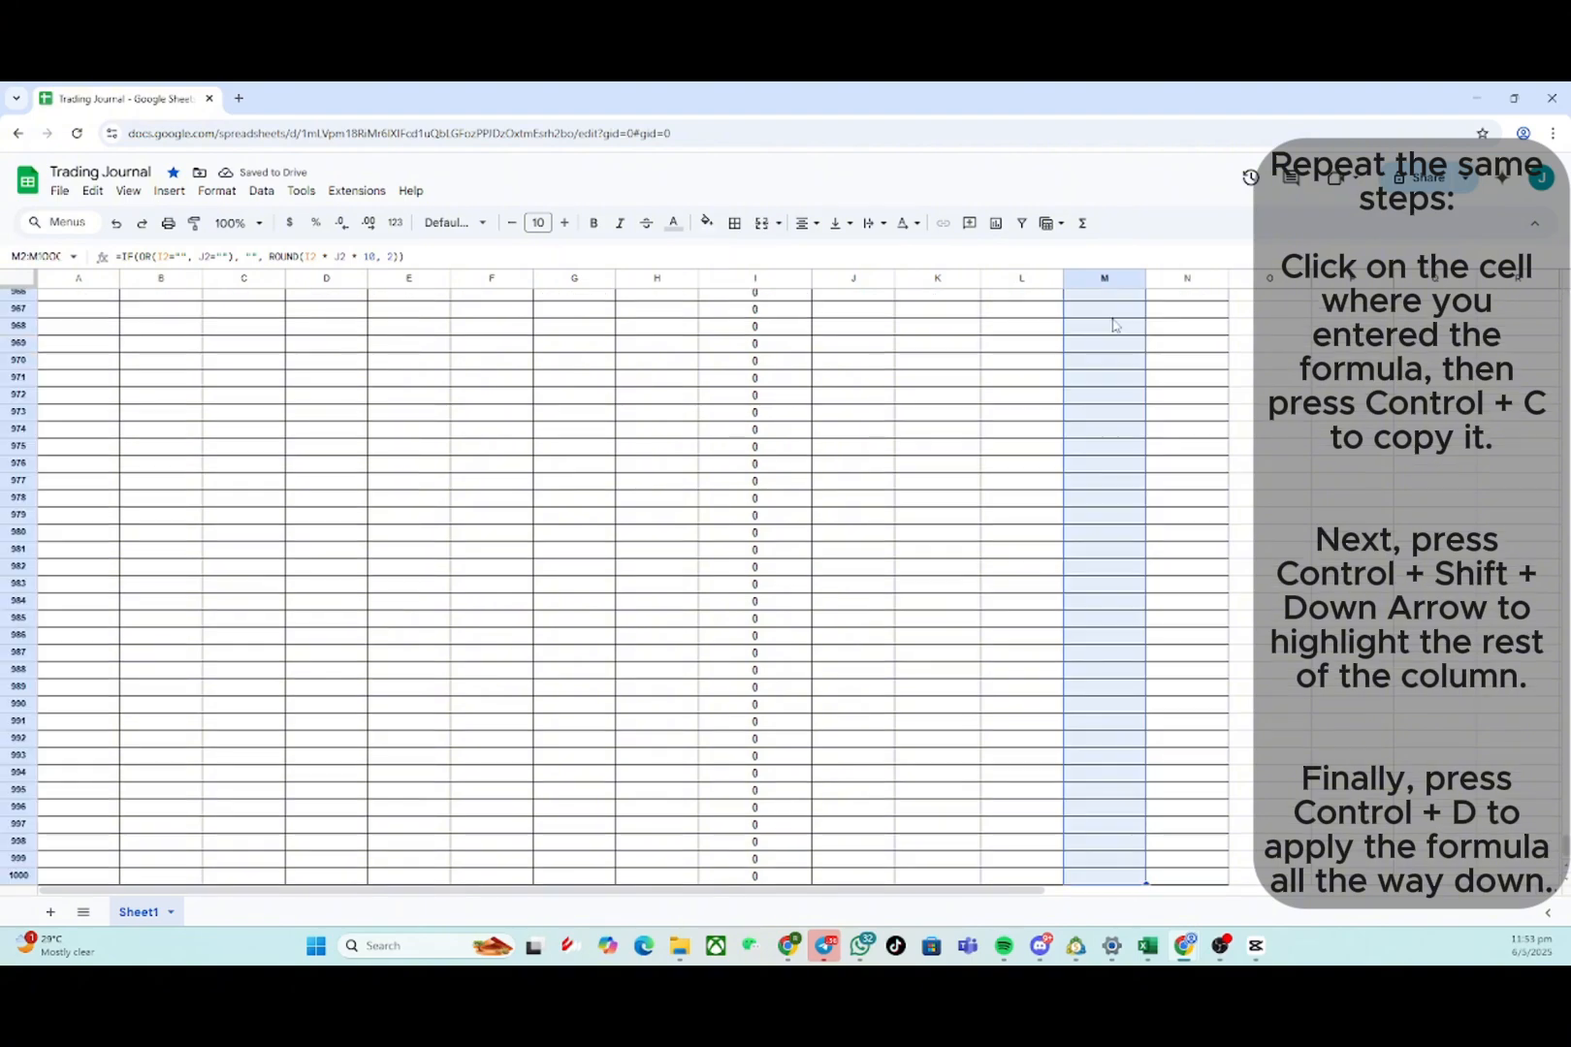
pyautogui.hotkey('ctrl', 'd')
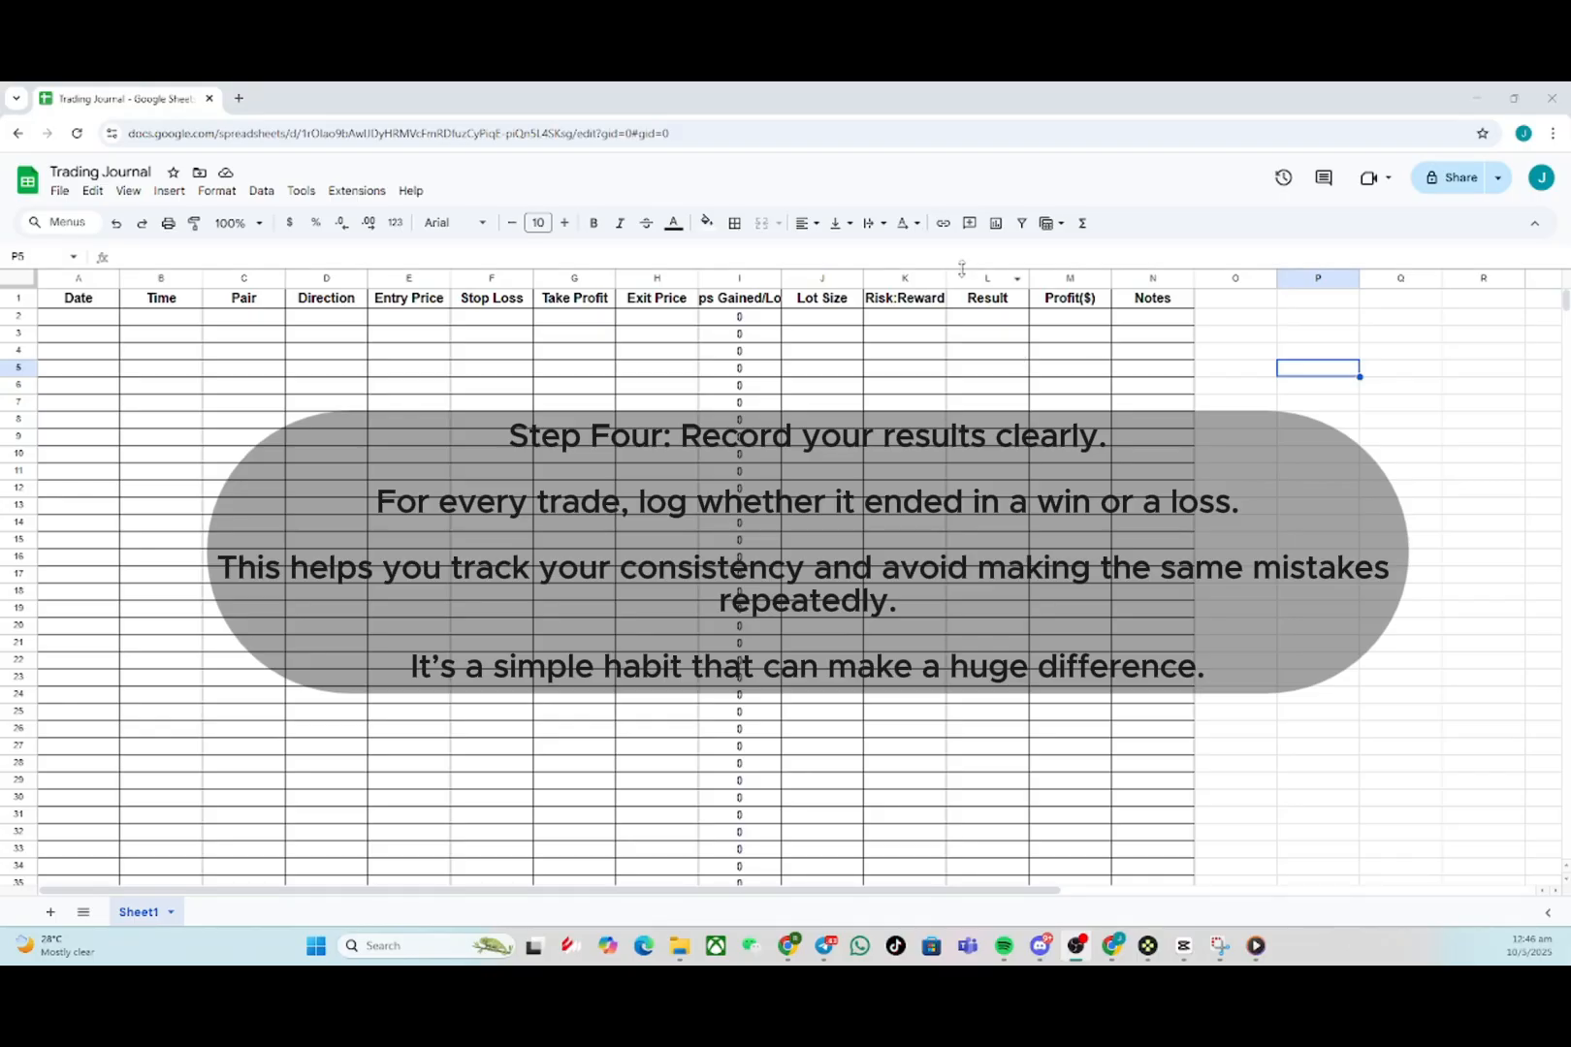
# - Paste the formula =IF(OR(F2="", H2="", D2=""), "", IF(I2>0, "Win", IF(I2<0, "Loss", "Breakeven"))) into cell L2 under Result
pyautogui.click(990, 320)
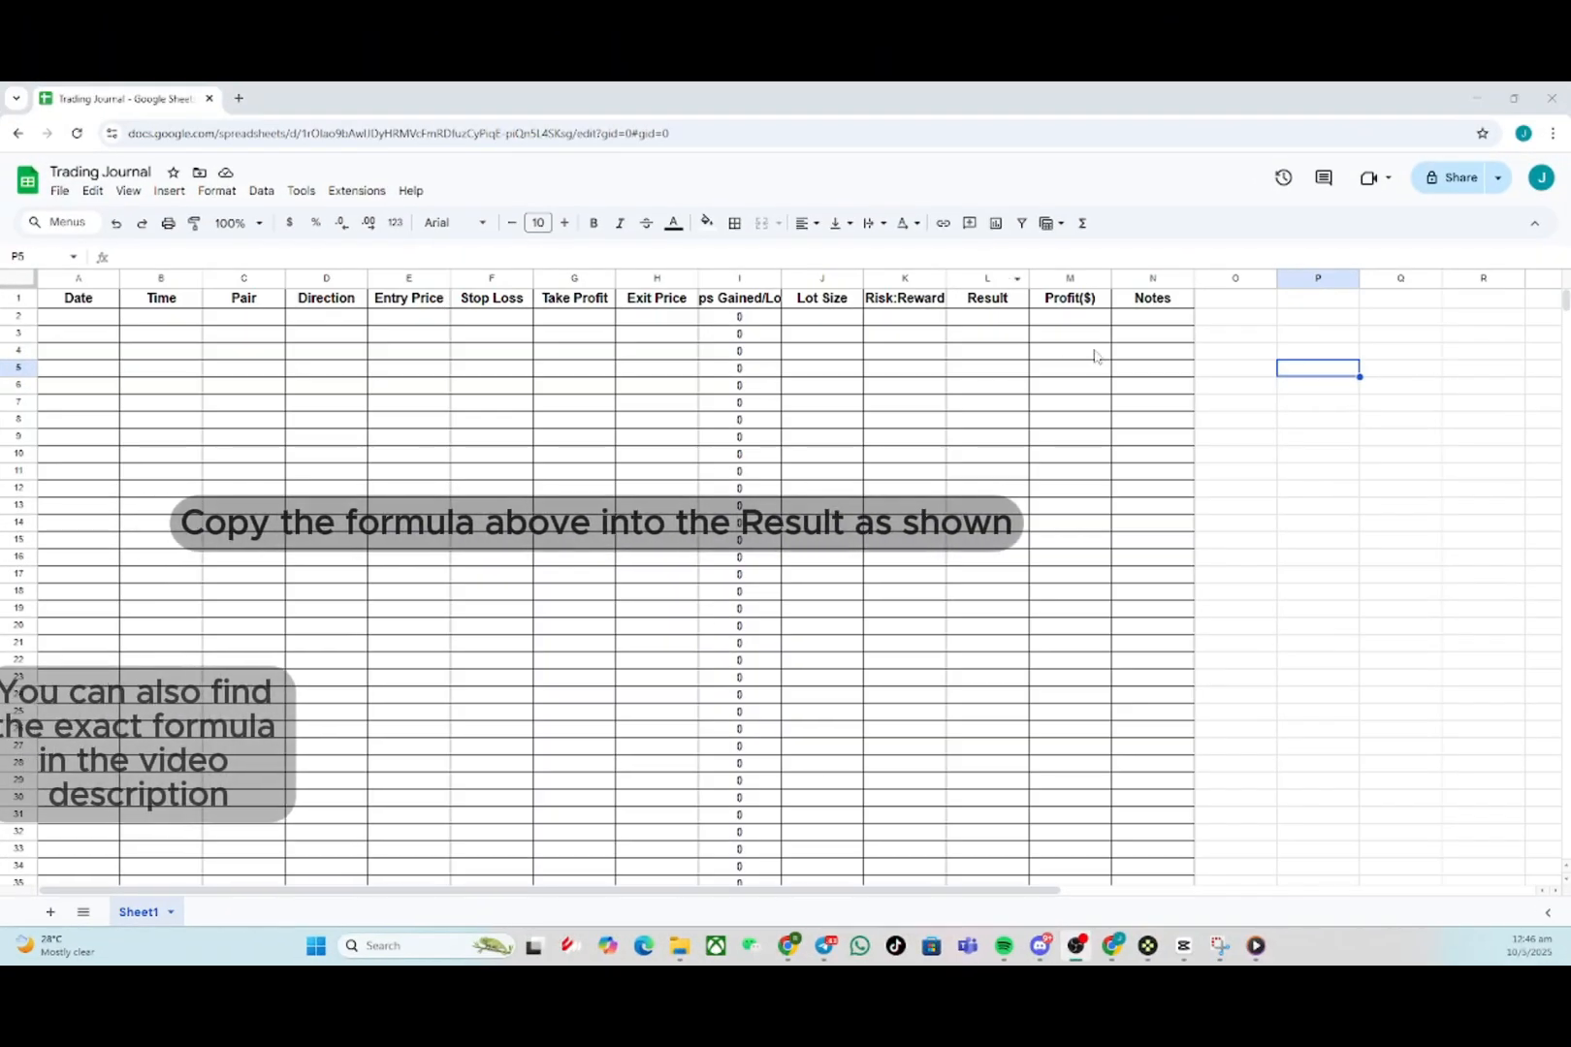
pyautogui.click(990, 322)
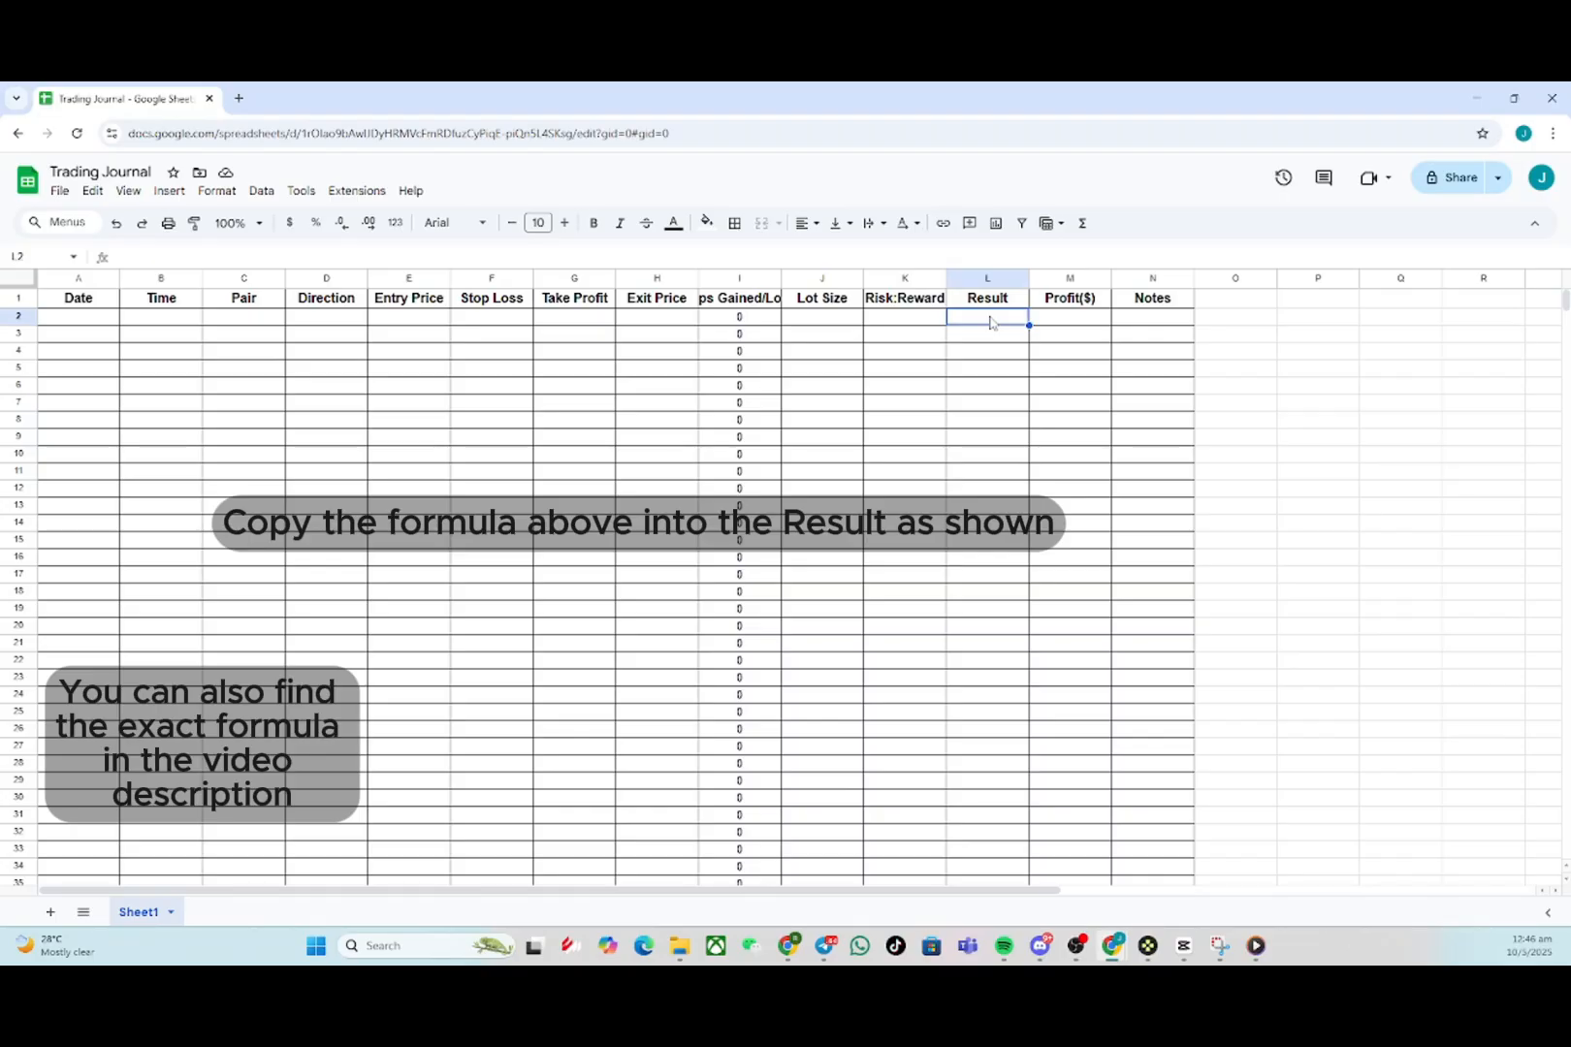
pyautogui.write('=IF(OR(E2="", H2="", D2=""), "", IF(I2>0, "Win", IF(I2<0, "Loss", "Breakeven")))')
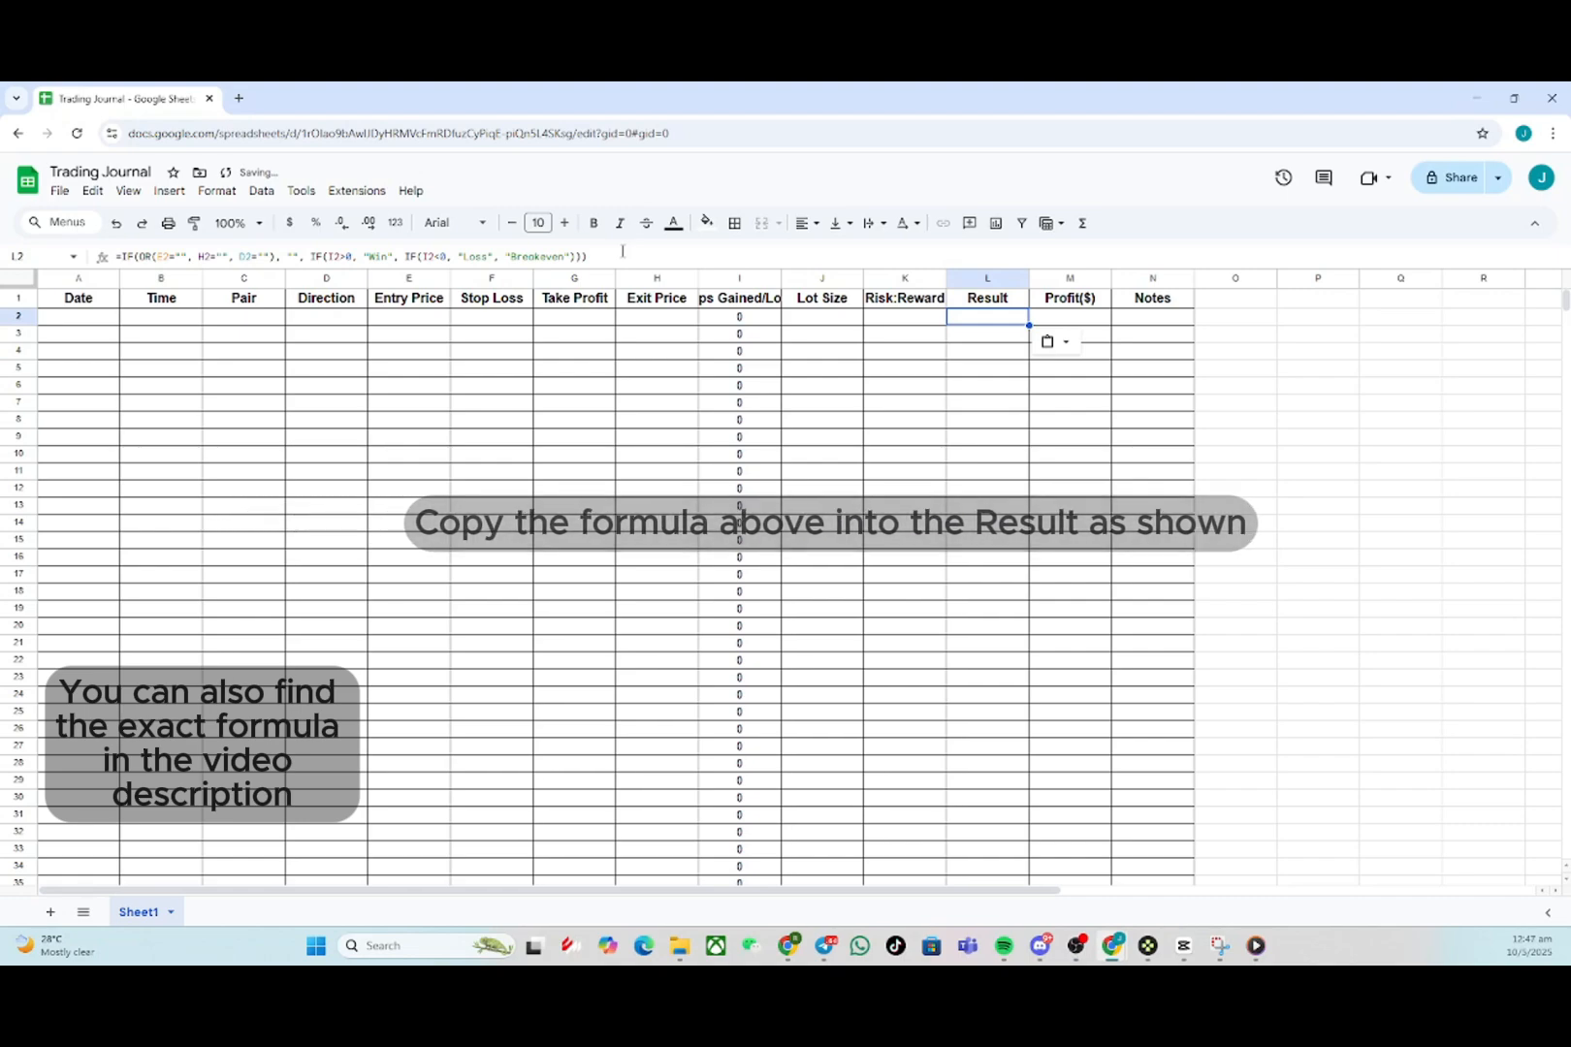
# - Fill the L2 result formula down the Result column to row 997
pyautogui.moveTo(622, 251); pyautogui.dragTo(54, 239)
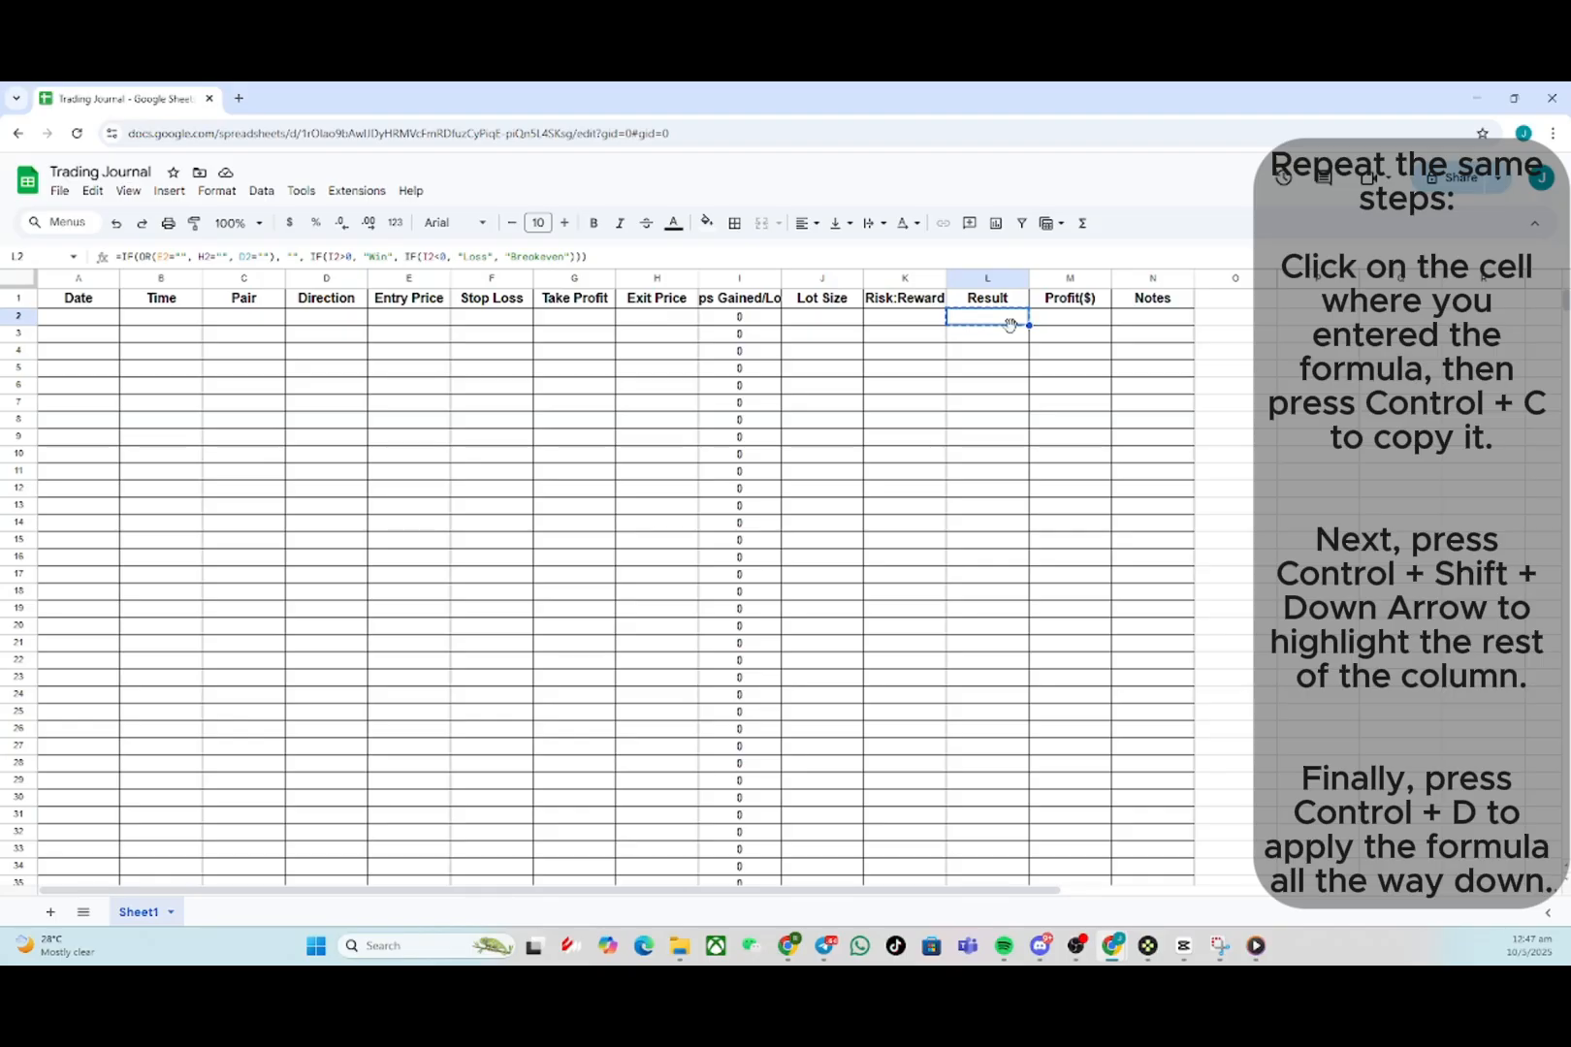
pyautogui.hotkey('ctrl', 'shift', 'Down')
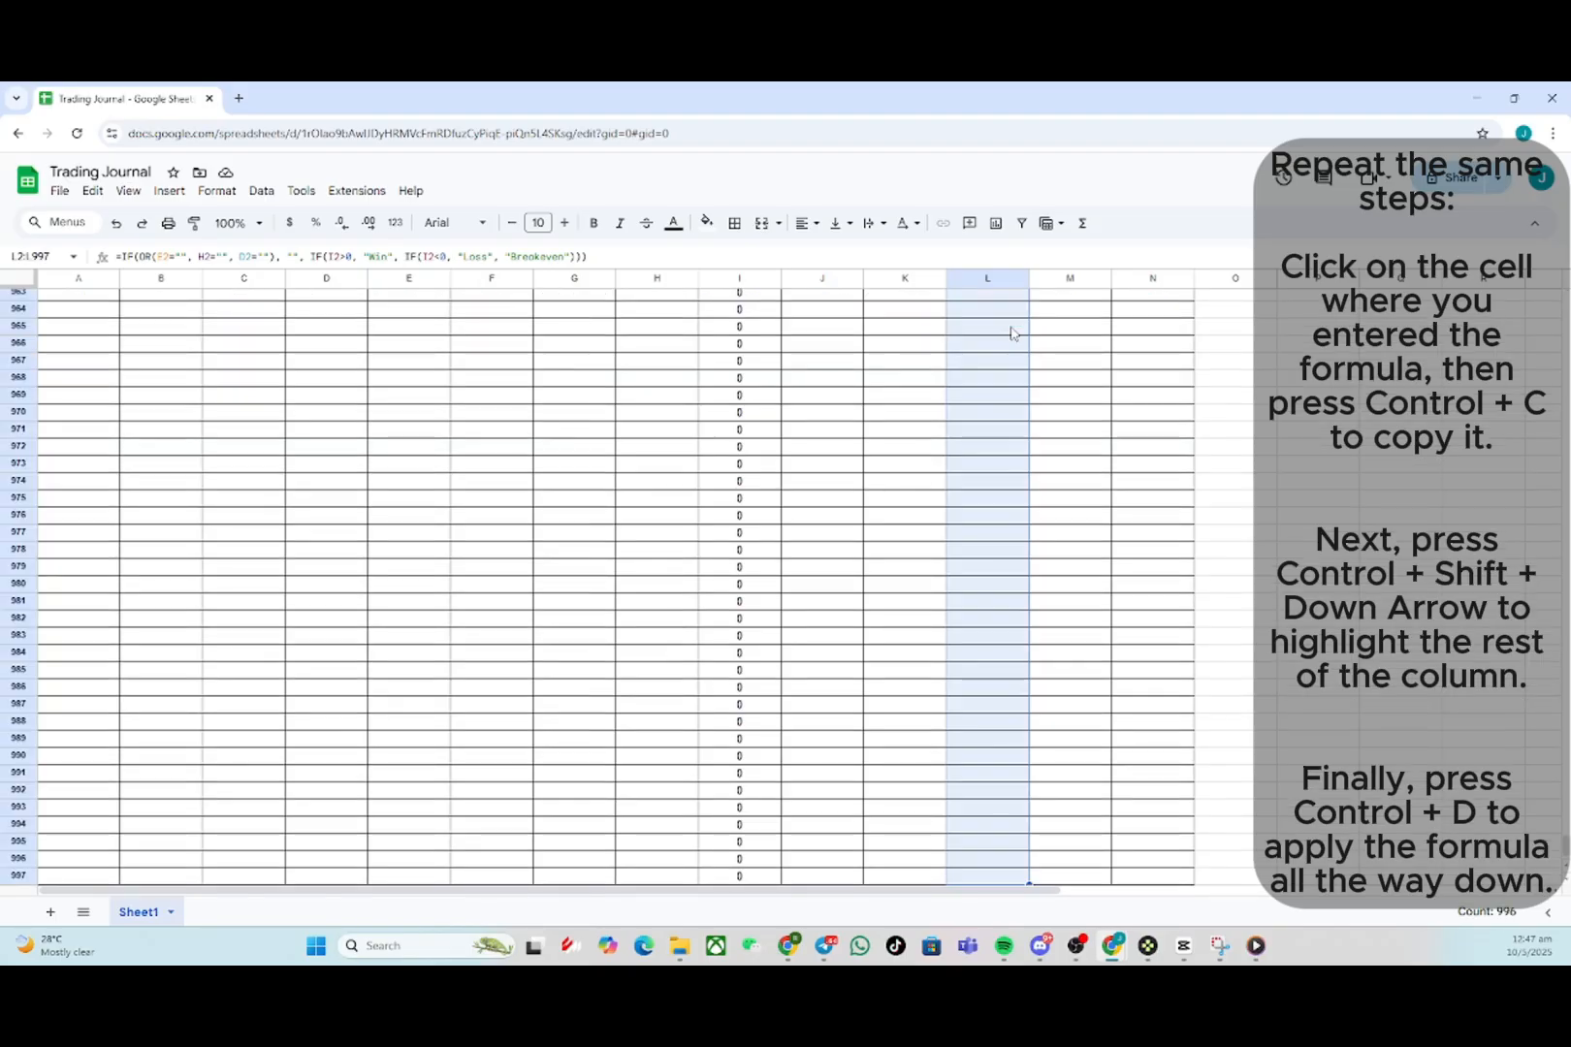
pyautogui.hotkey('ctrl', 'd')
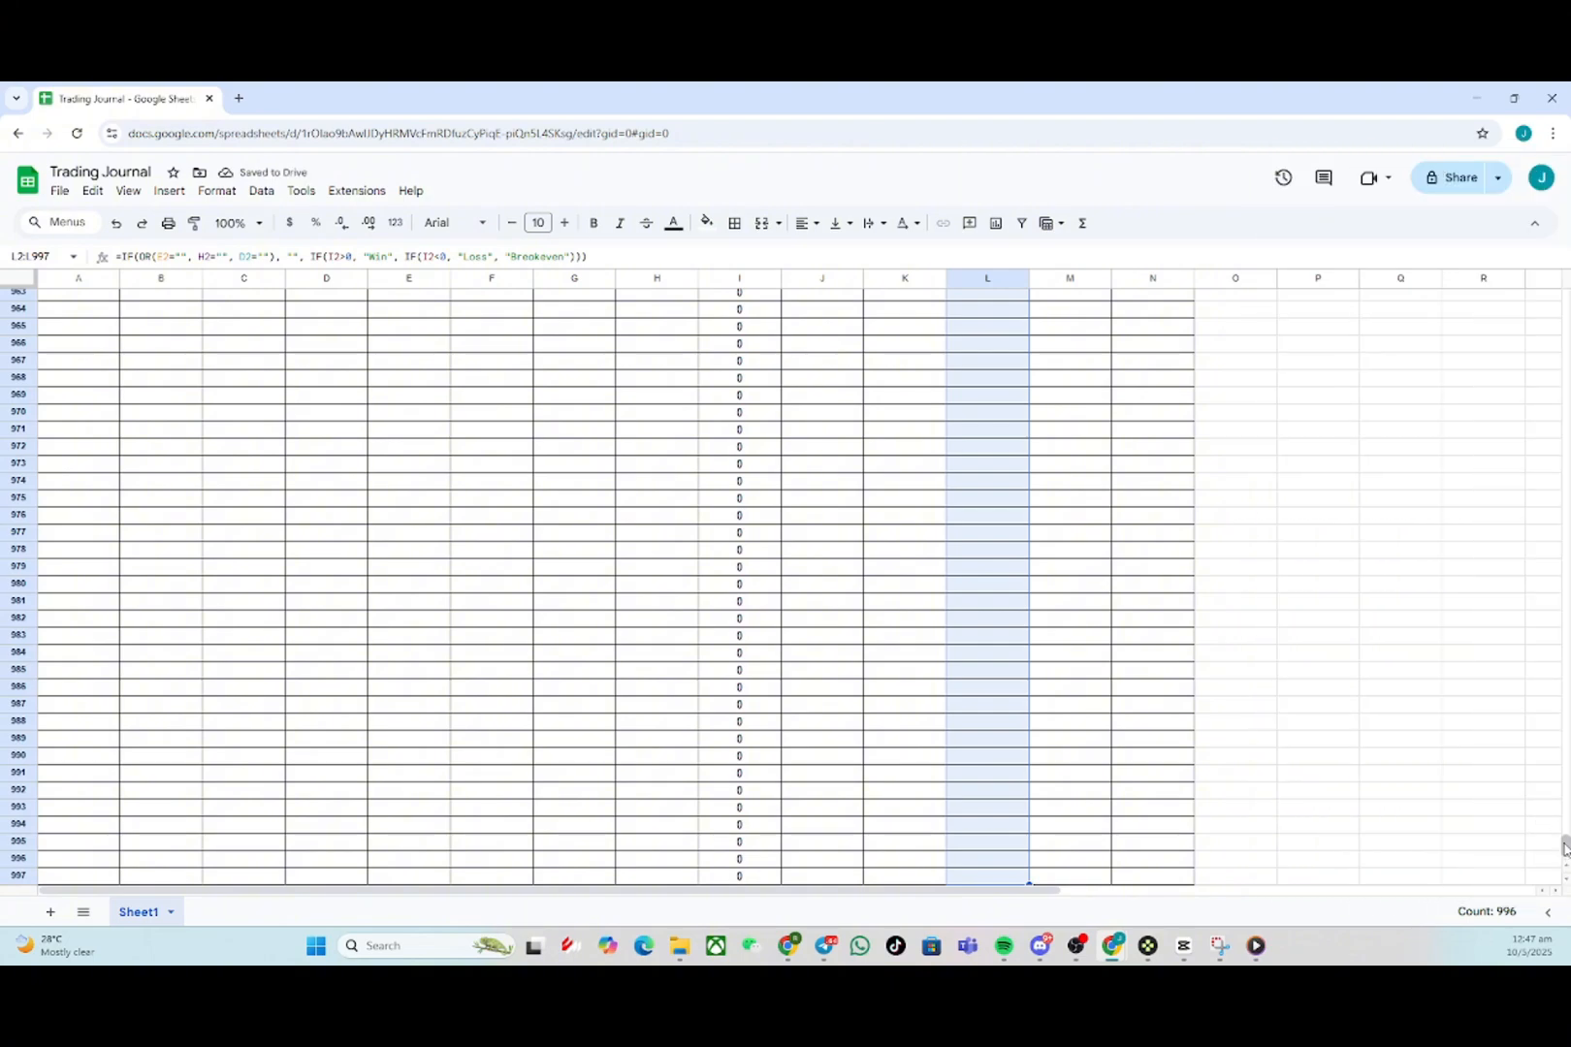
# - Add a conditional formatting rule on L2:L997 filling cells whose text is exactly Win with green
pyautogui.moveTo(1564, 844); pyautogui.dragTo(1549, 278)
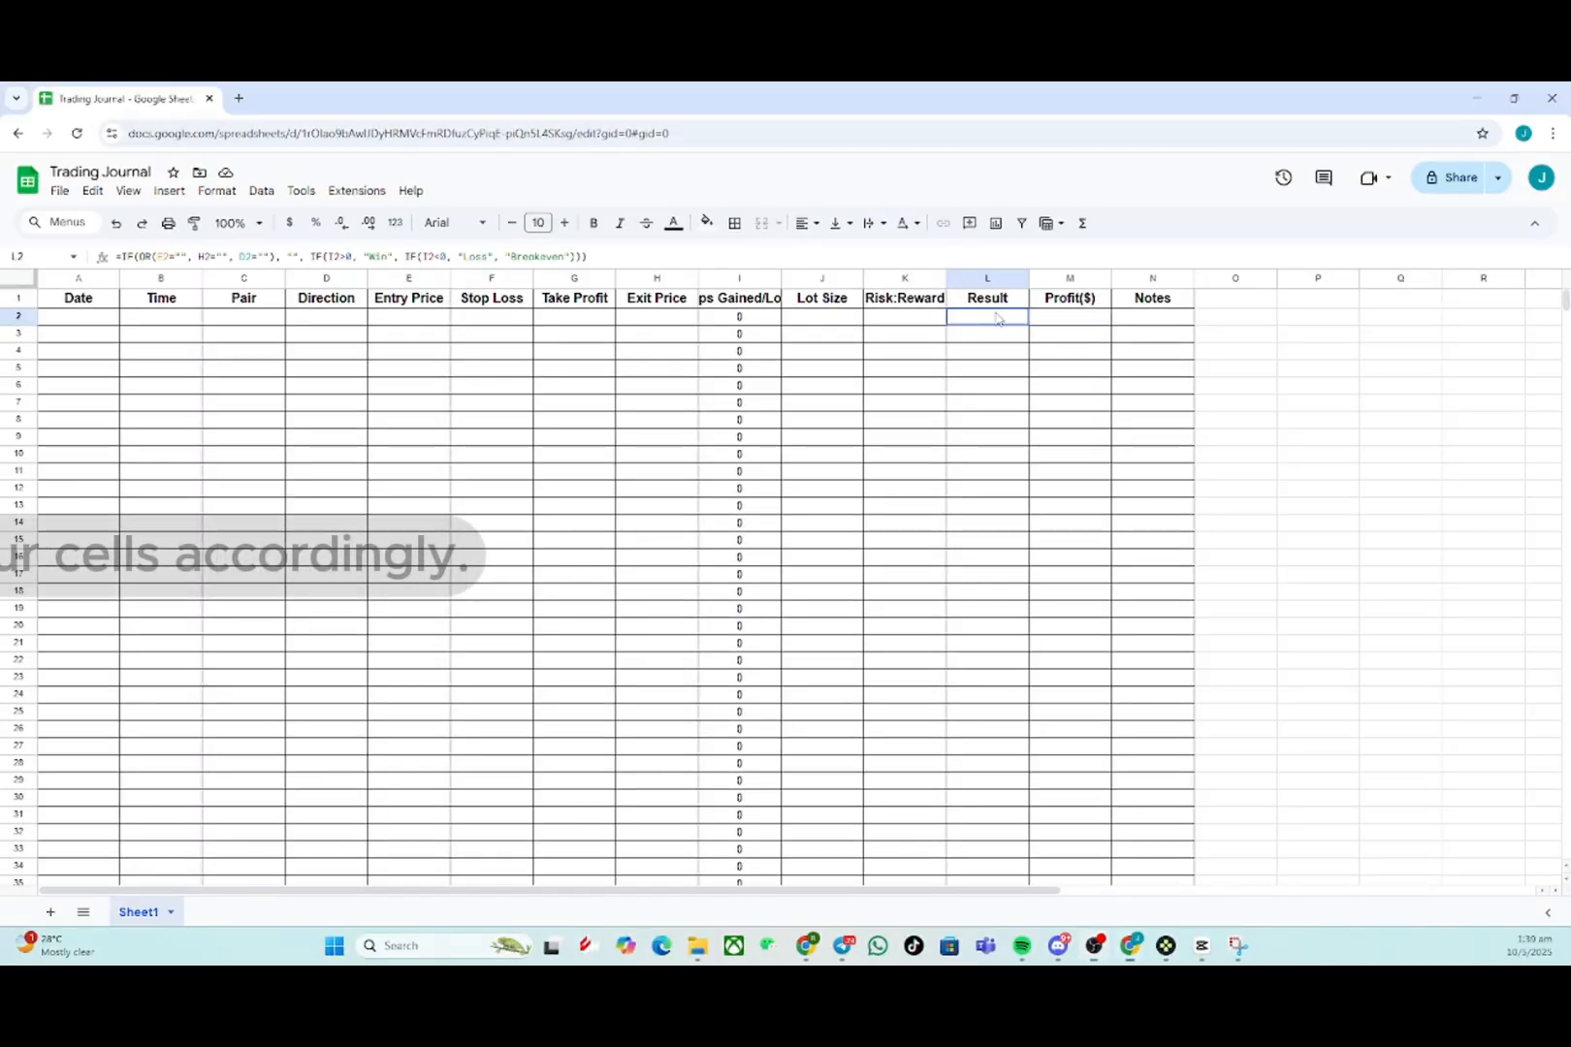
pyautogui.hotkey('ctrl', 'shift', 'Down')
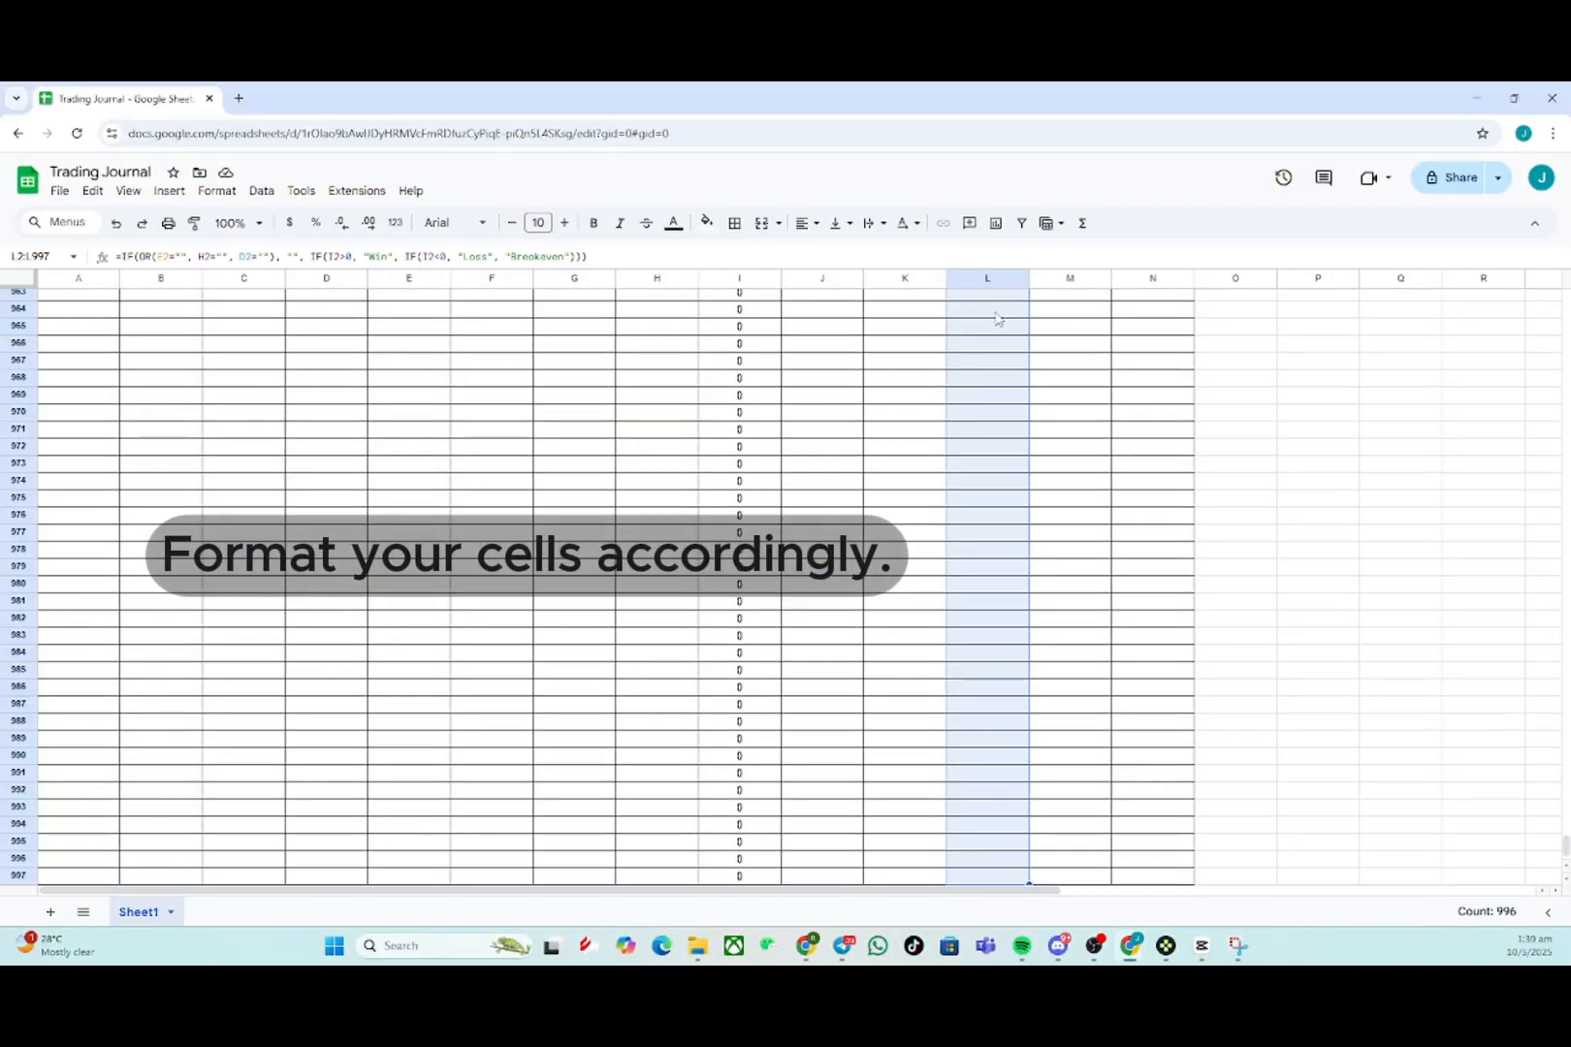
pyautogui.click(217, 191)
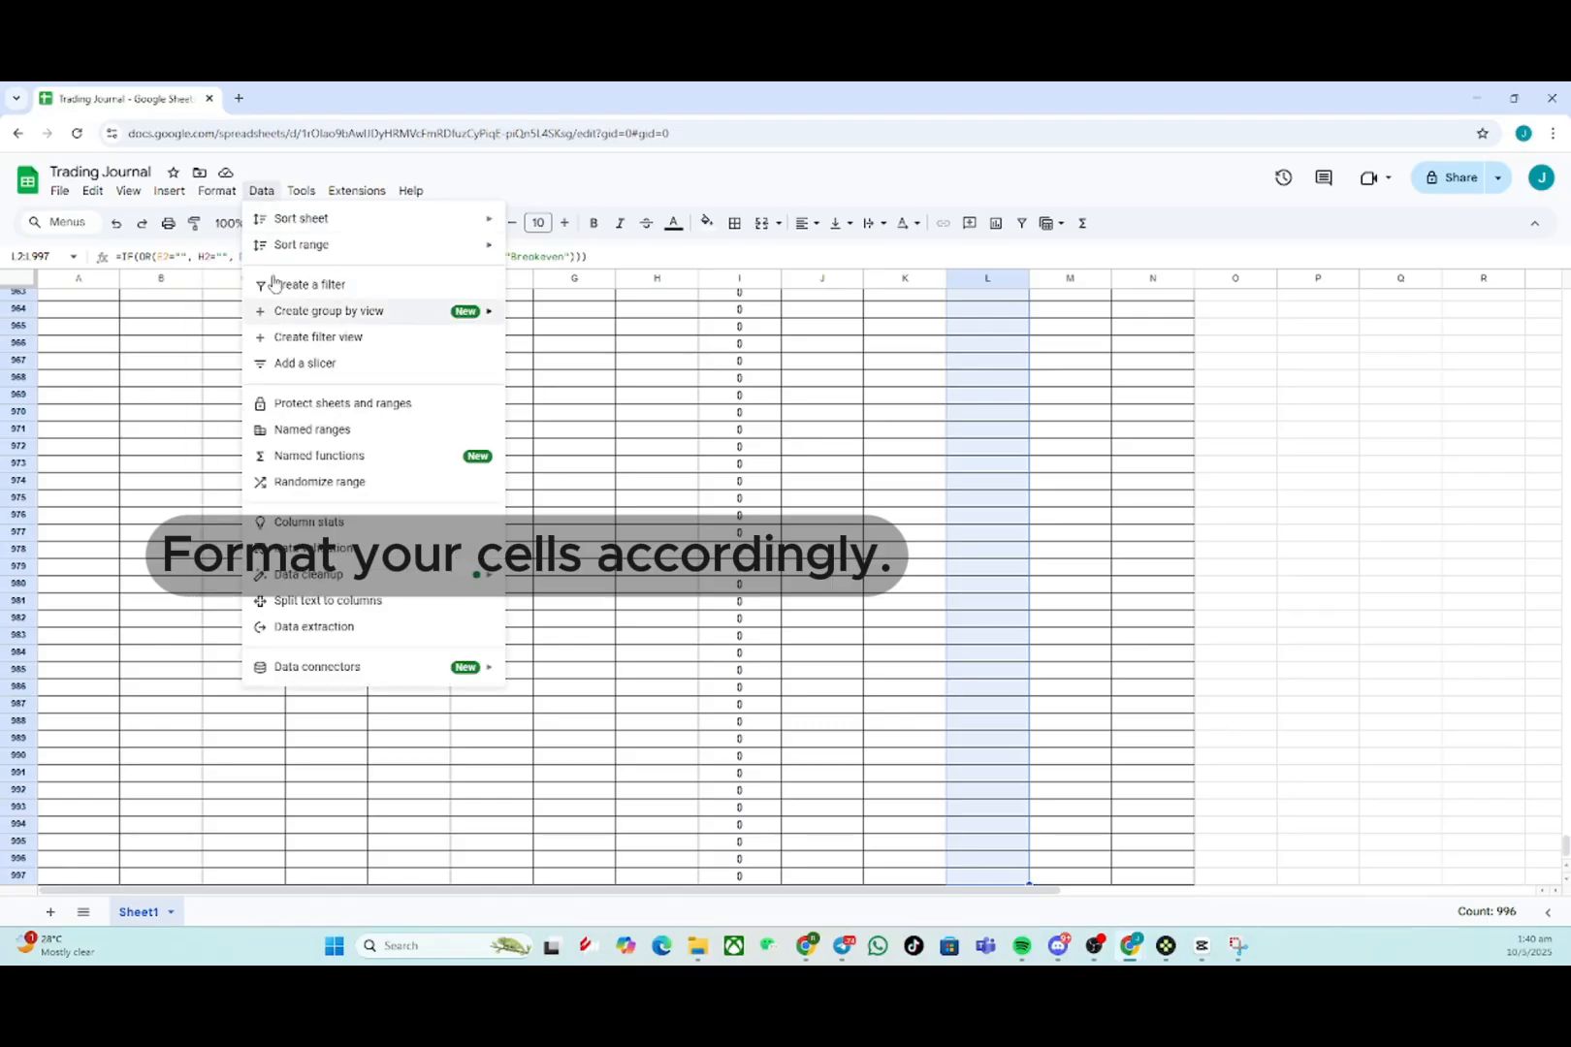
pyautogui.click(282, 523)
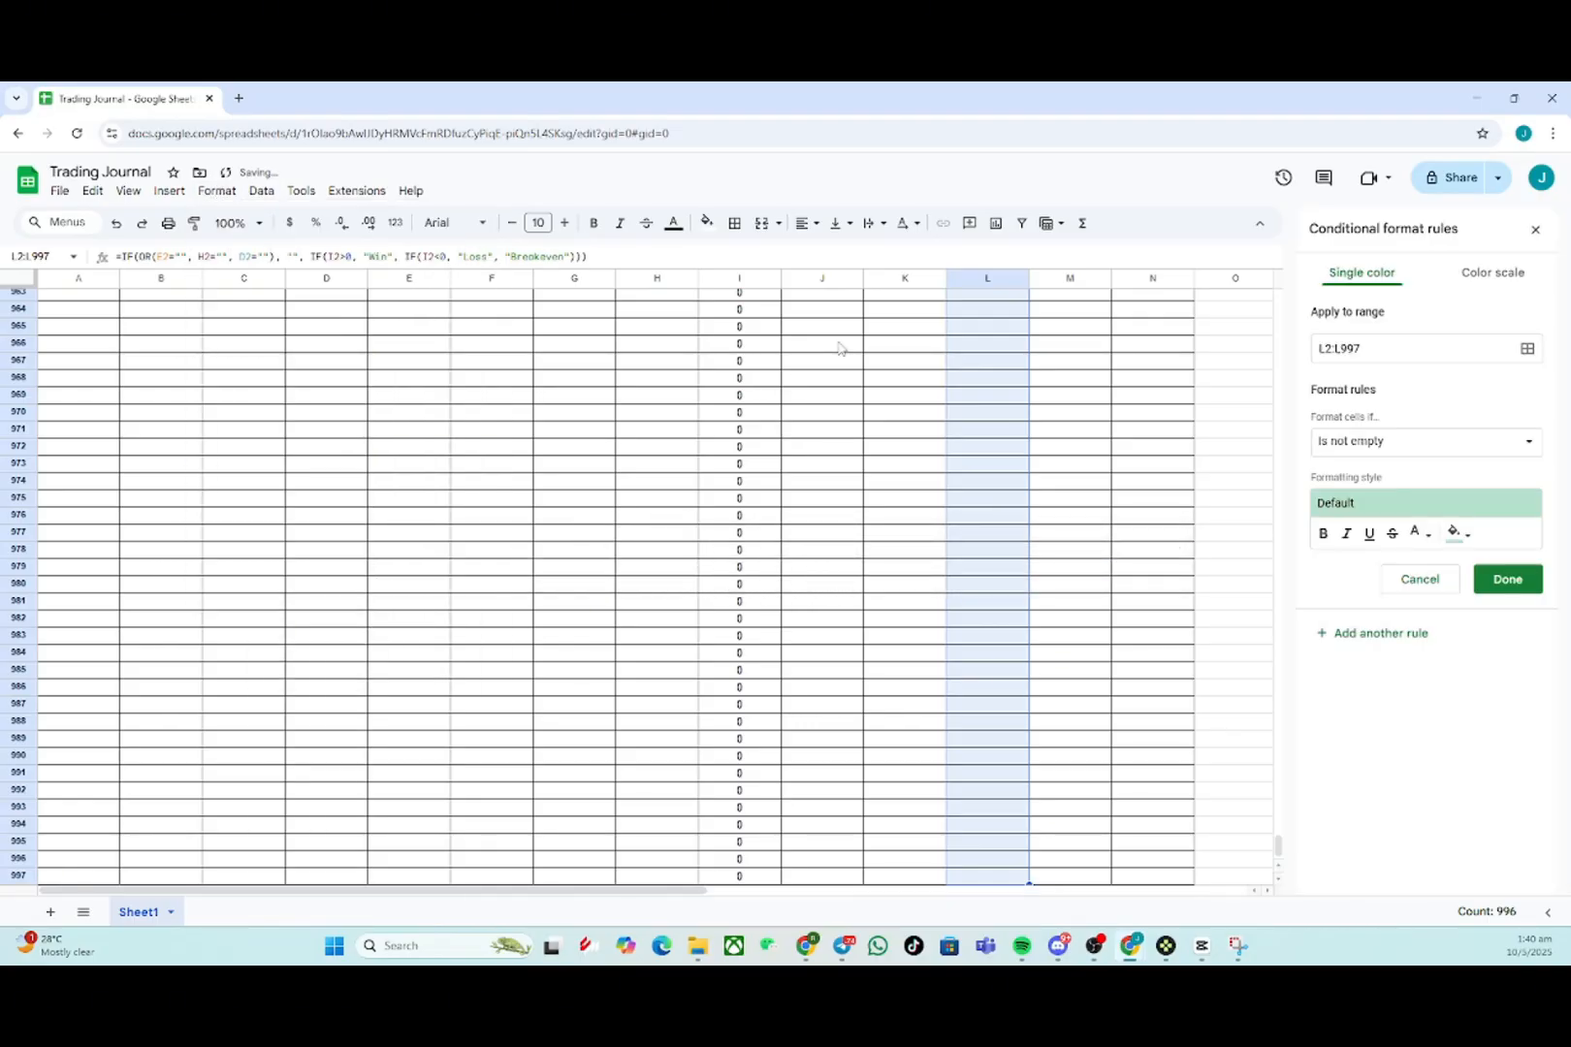
pyautogui.click(1371, 443)
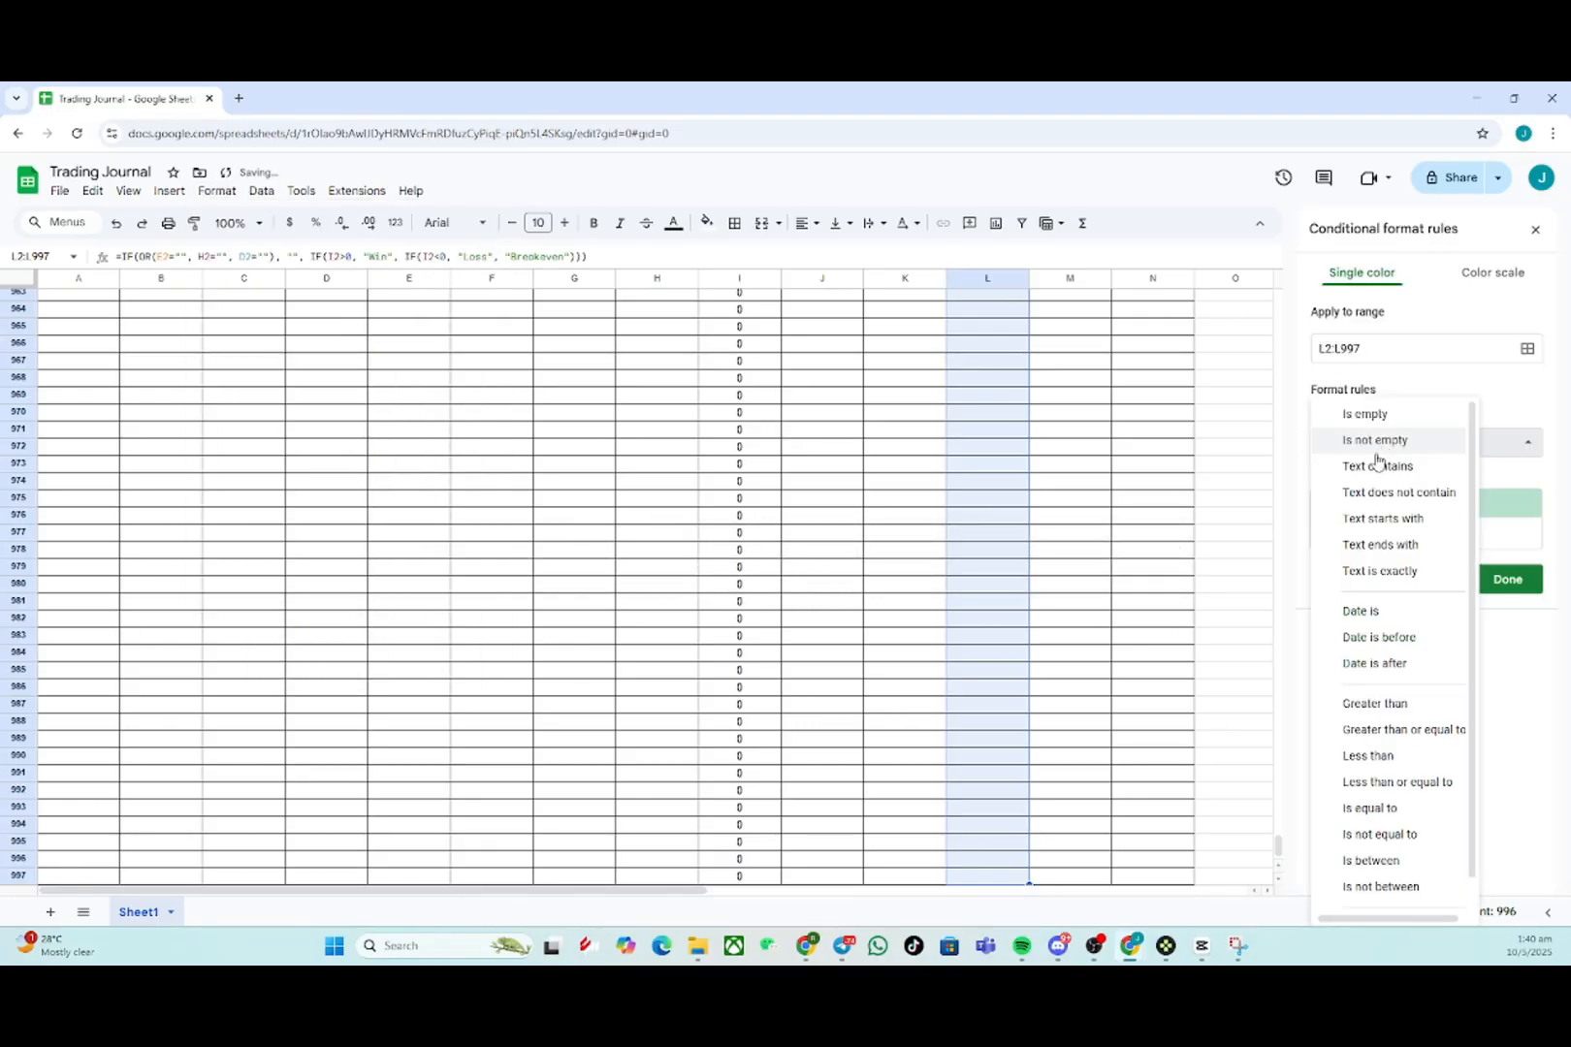
pyautogui.click(1389, 567)
pyautogui.click(1402, 485)
pyautogui.write('W')
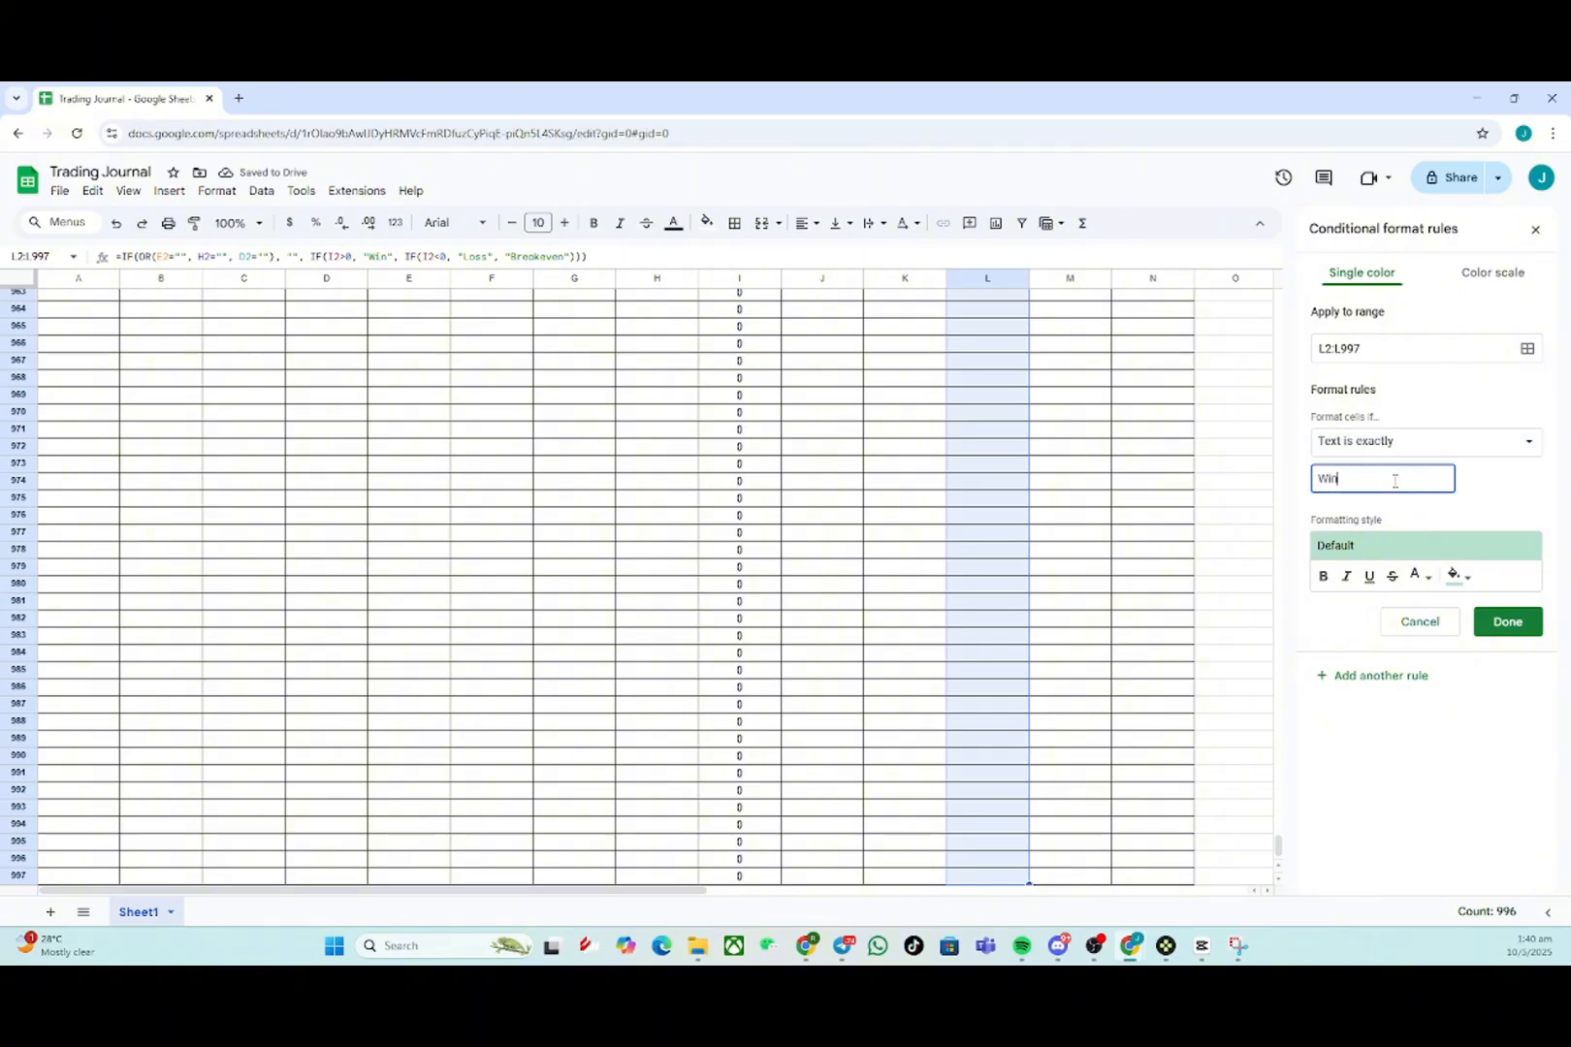
pyautogui.write('in')
pyautogui.click(1457, 575)
pyautogui.click(1369, 648)
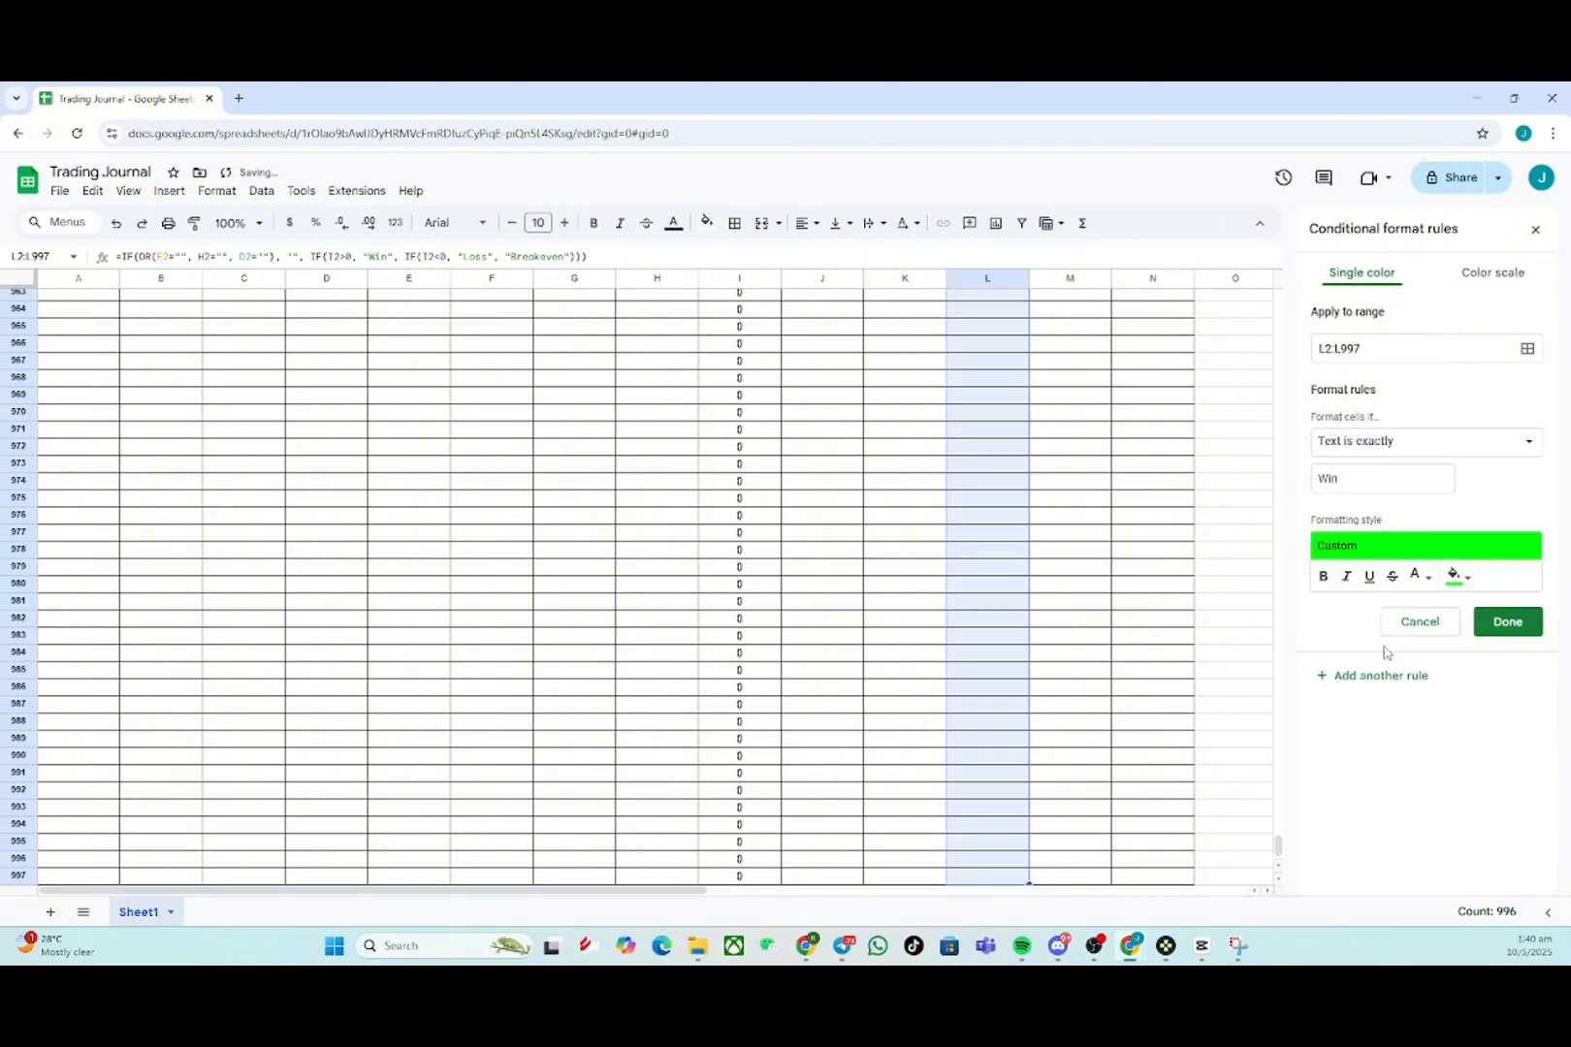
pyautogui.click(1508, 621)
# - Add another conditional formatting rule filling cells whose text is exactly Break-even with yellow
pyautogui.click(1411, 357)
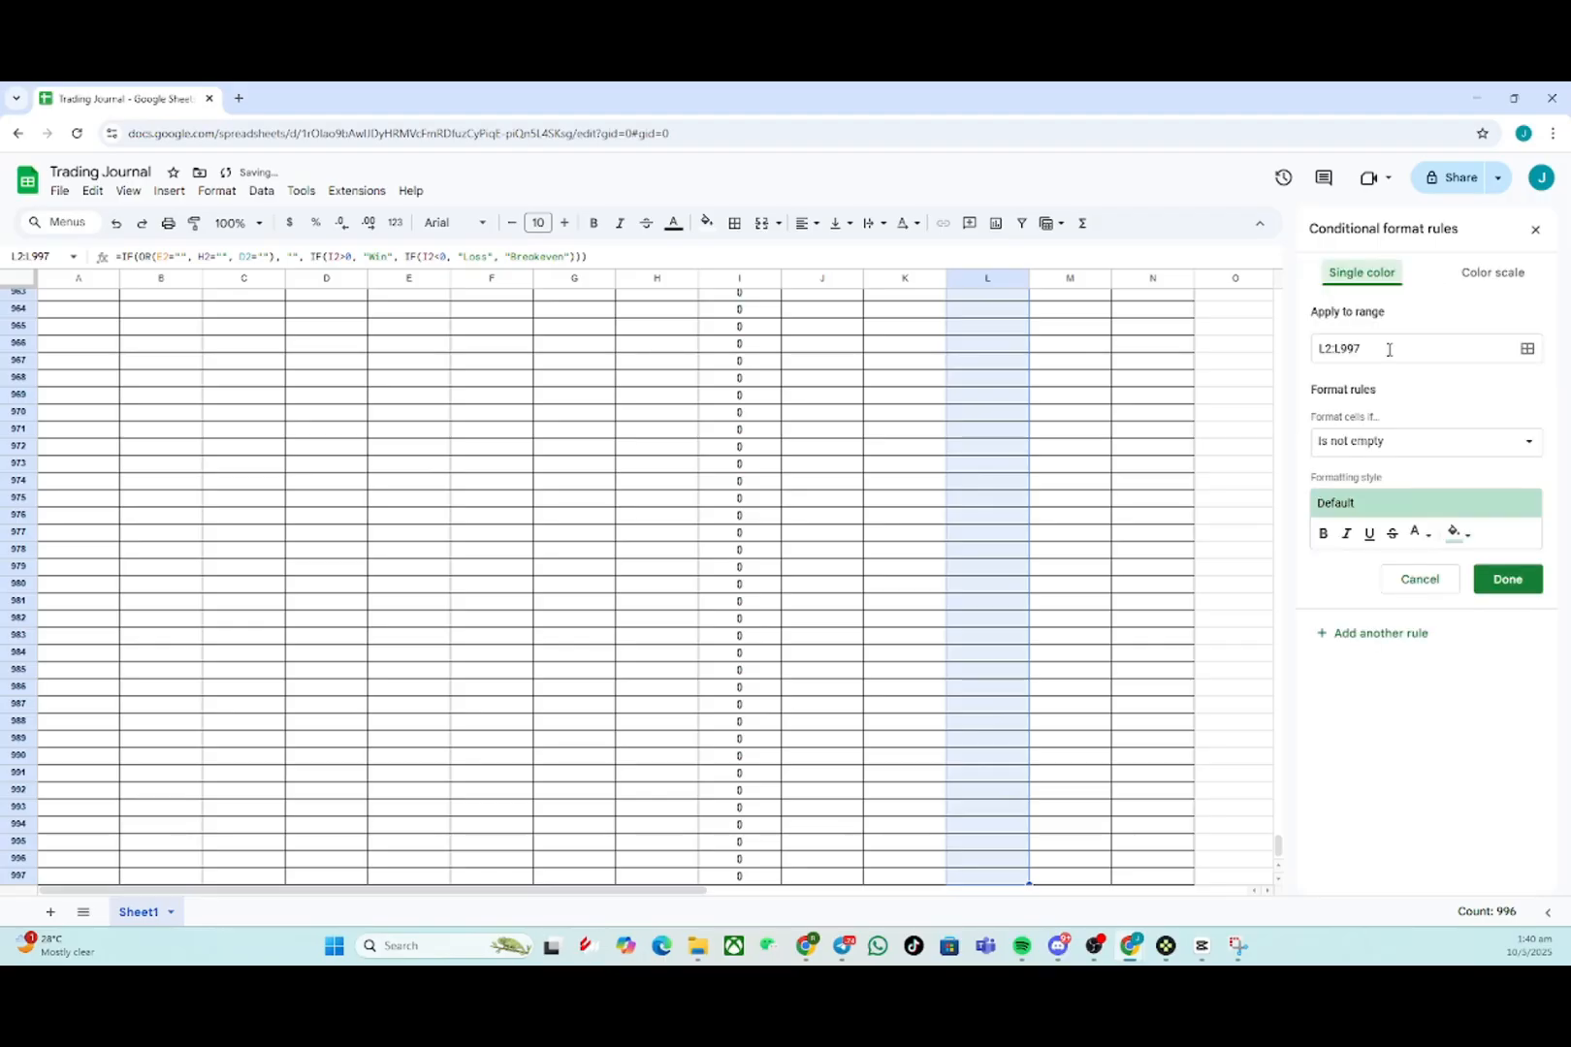
pyautogui.click(1393, 438)
pyautogui.click(1321, 571)
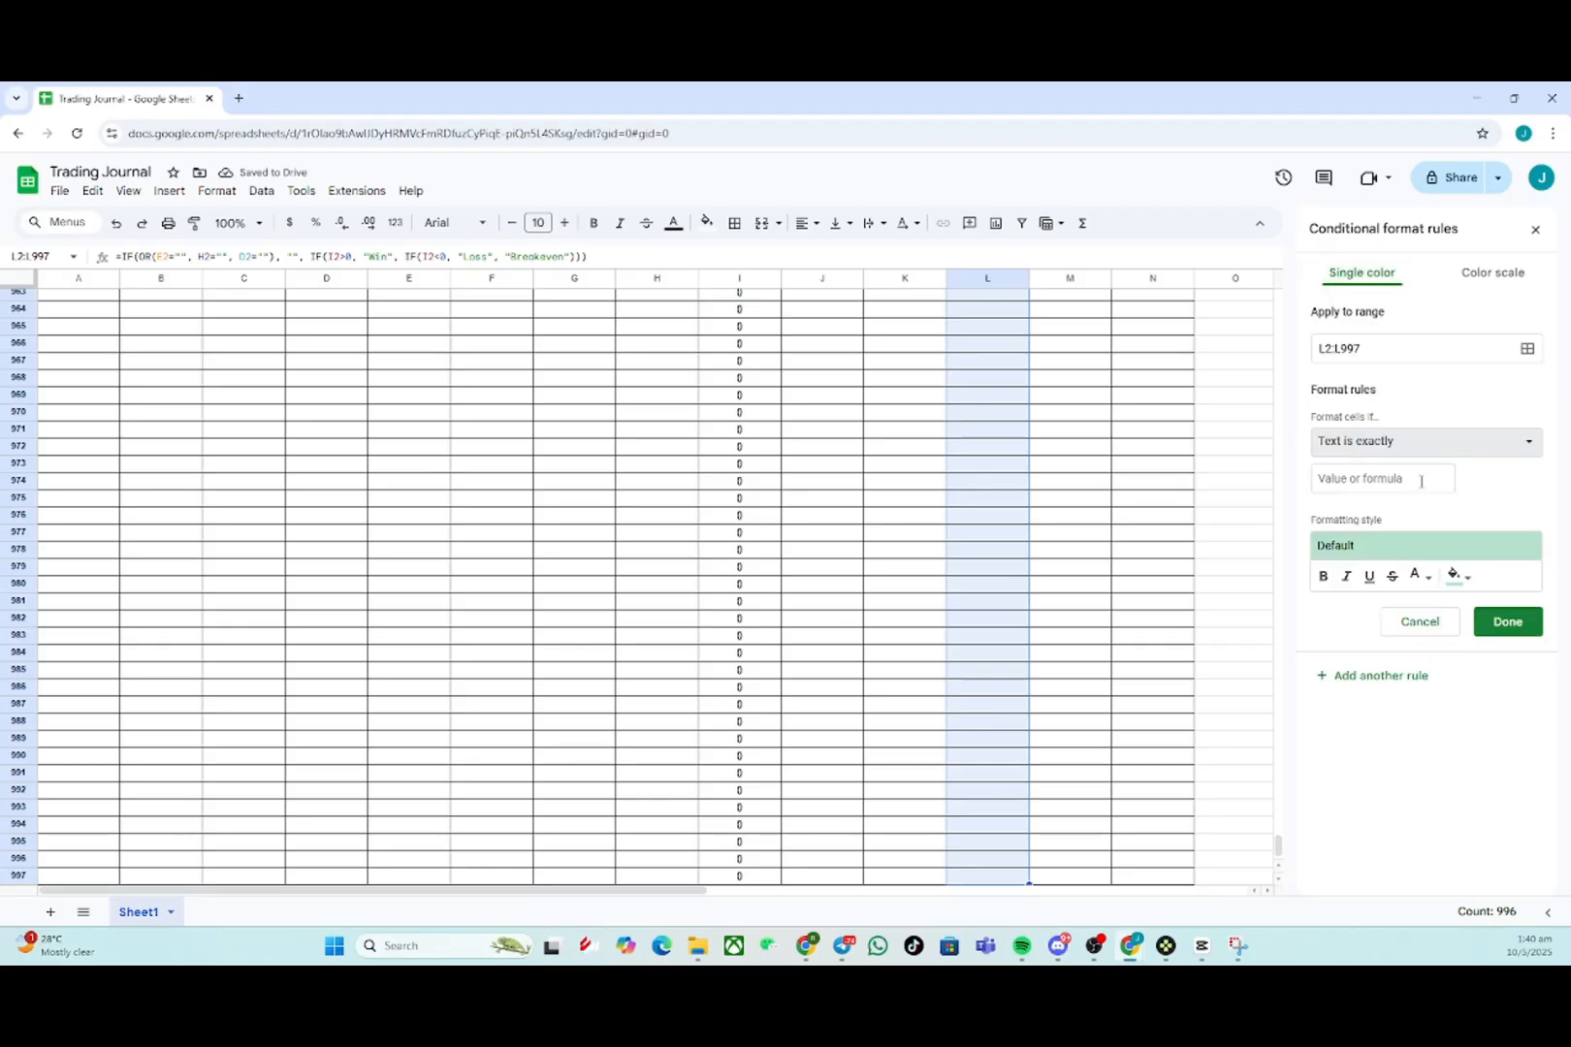
pyautogui.click(1421, 480)
pyautogui.write('Break-even')
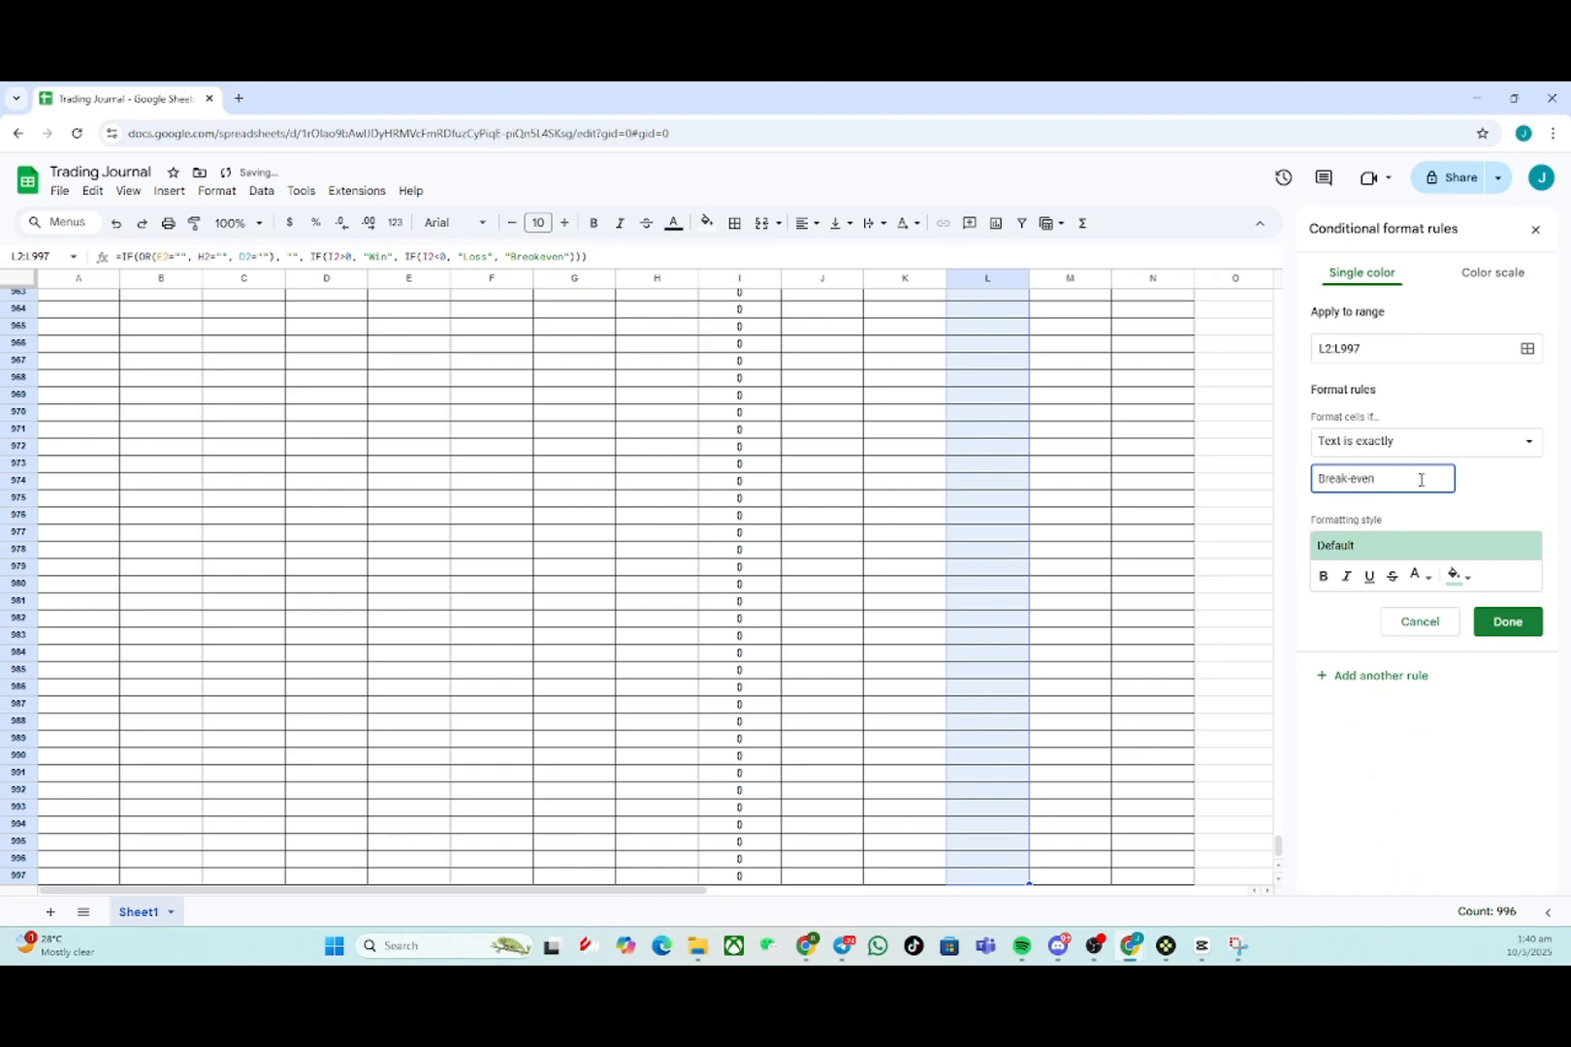
pyautogui.click(1460, 577)
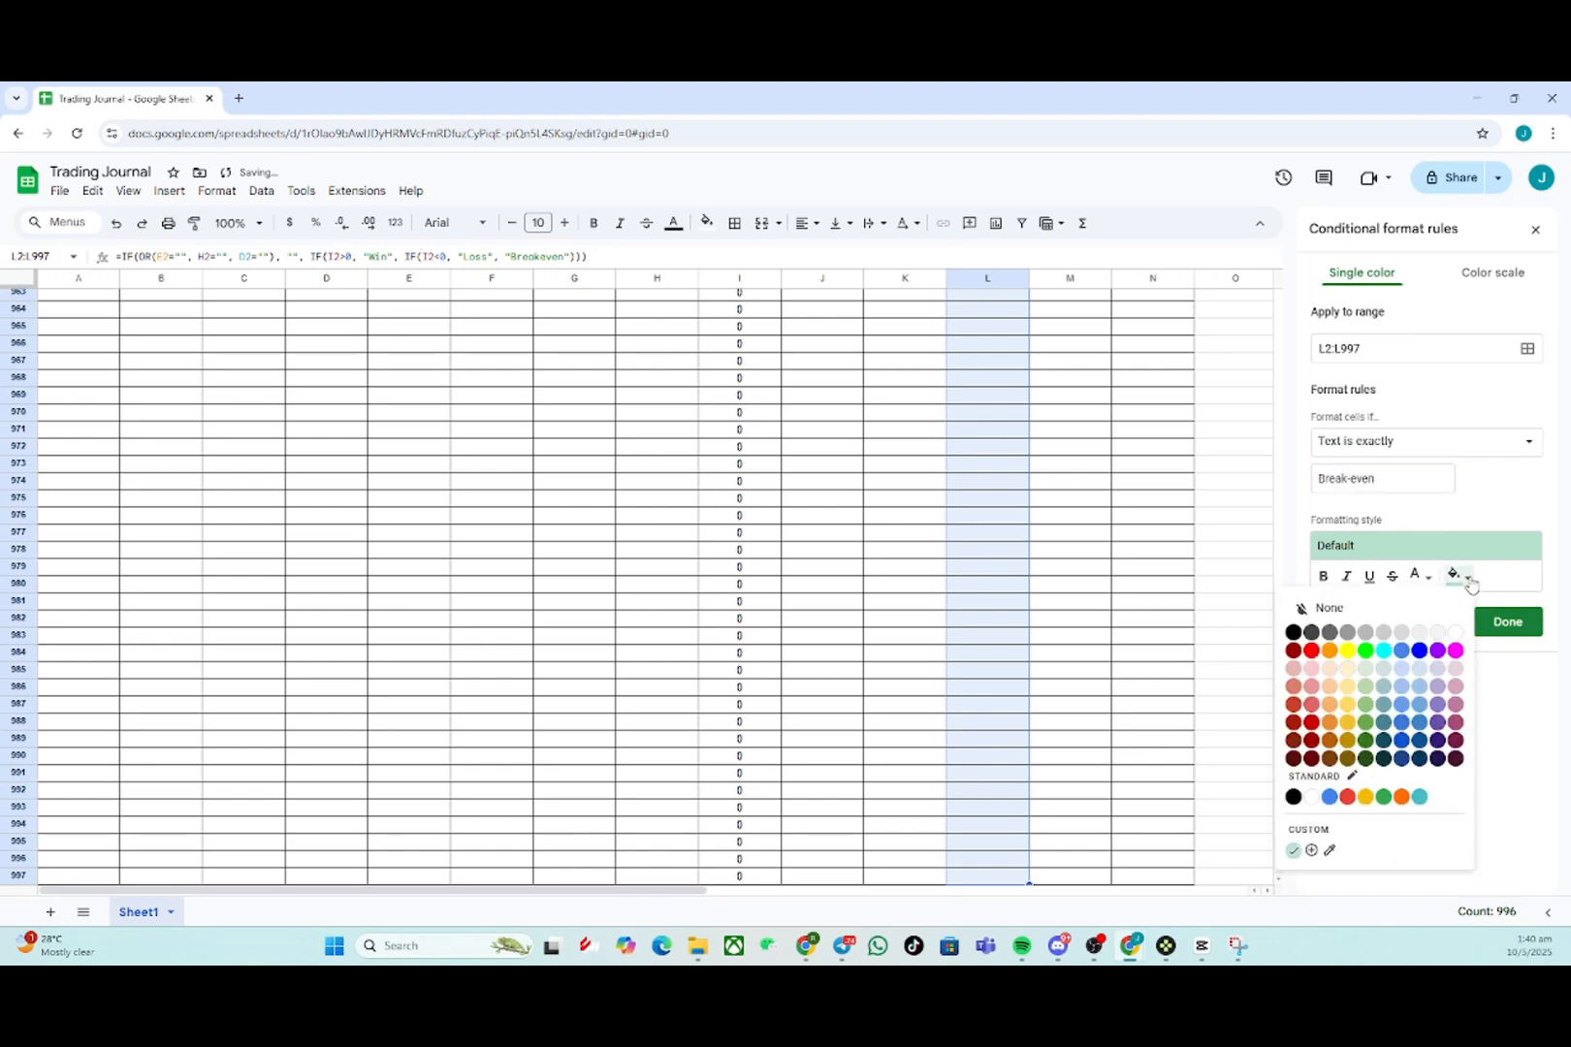
pyautogui.click(1348, 650)
pyautogui.click(1507, 622)
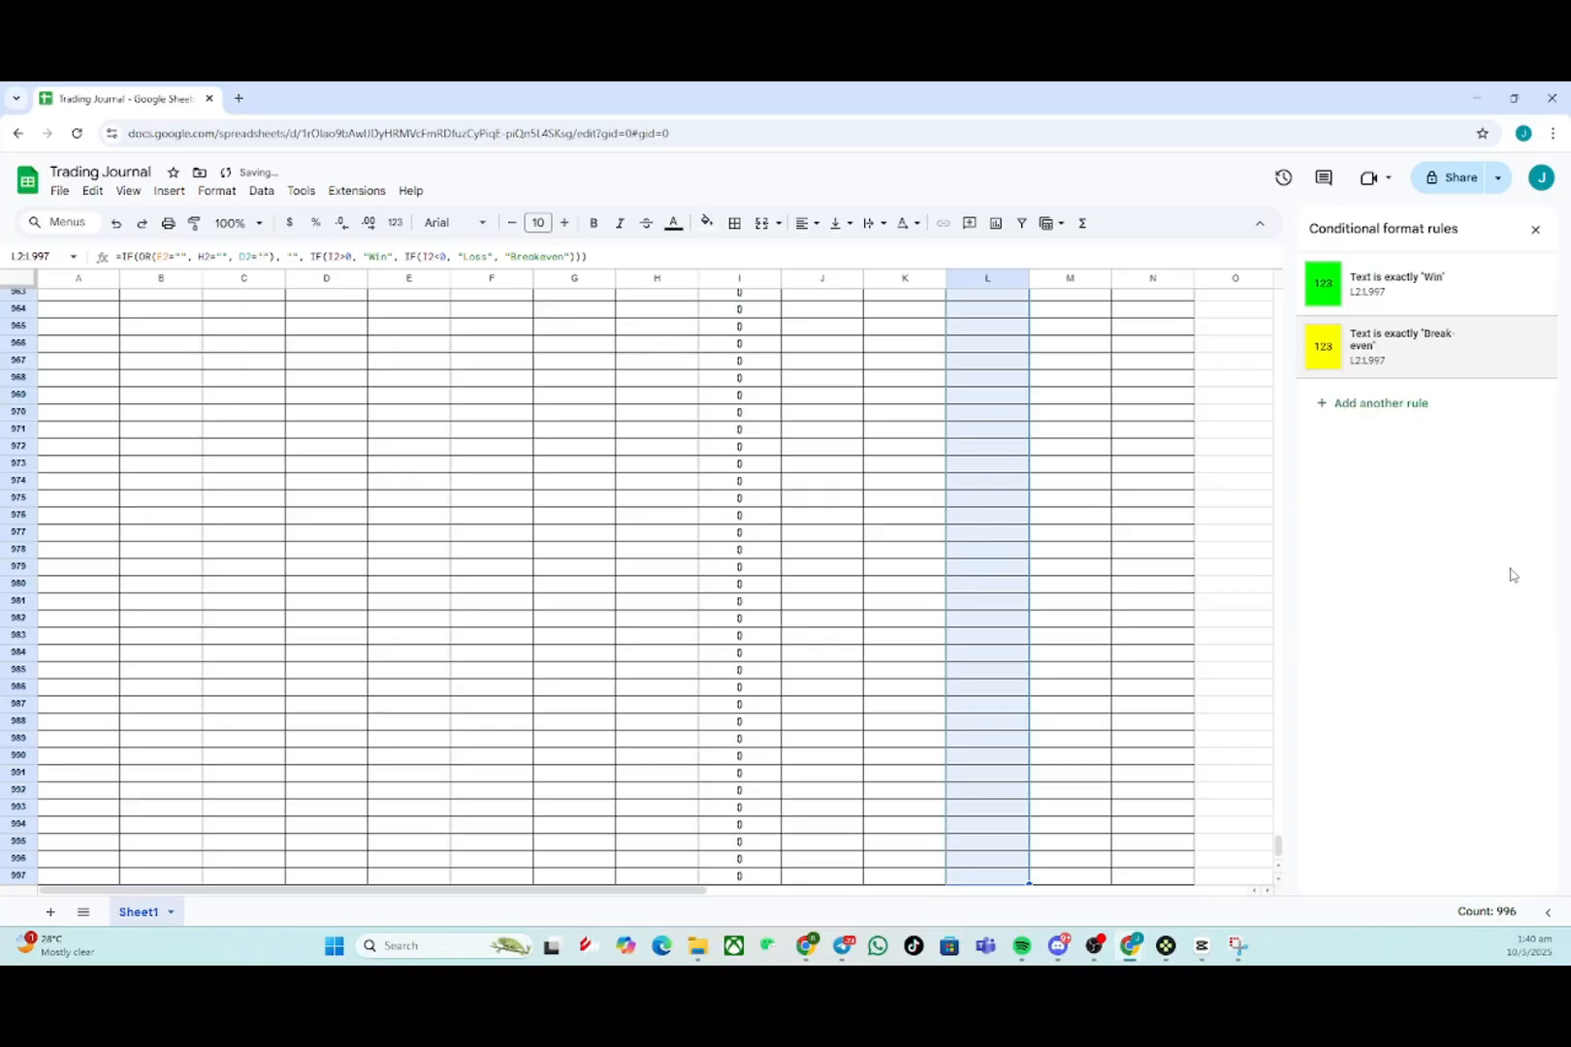
# - Add a third conditional formatting rule filling cells whose text is exactly Loss with red, and close the rules panel
pyautogui.click(1424, 407)
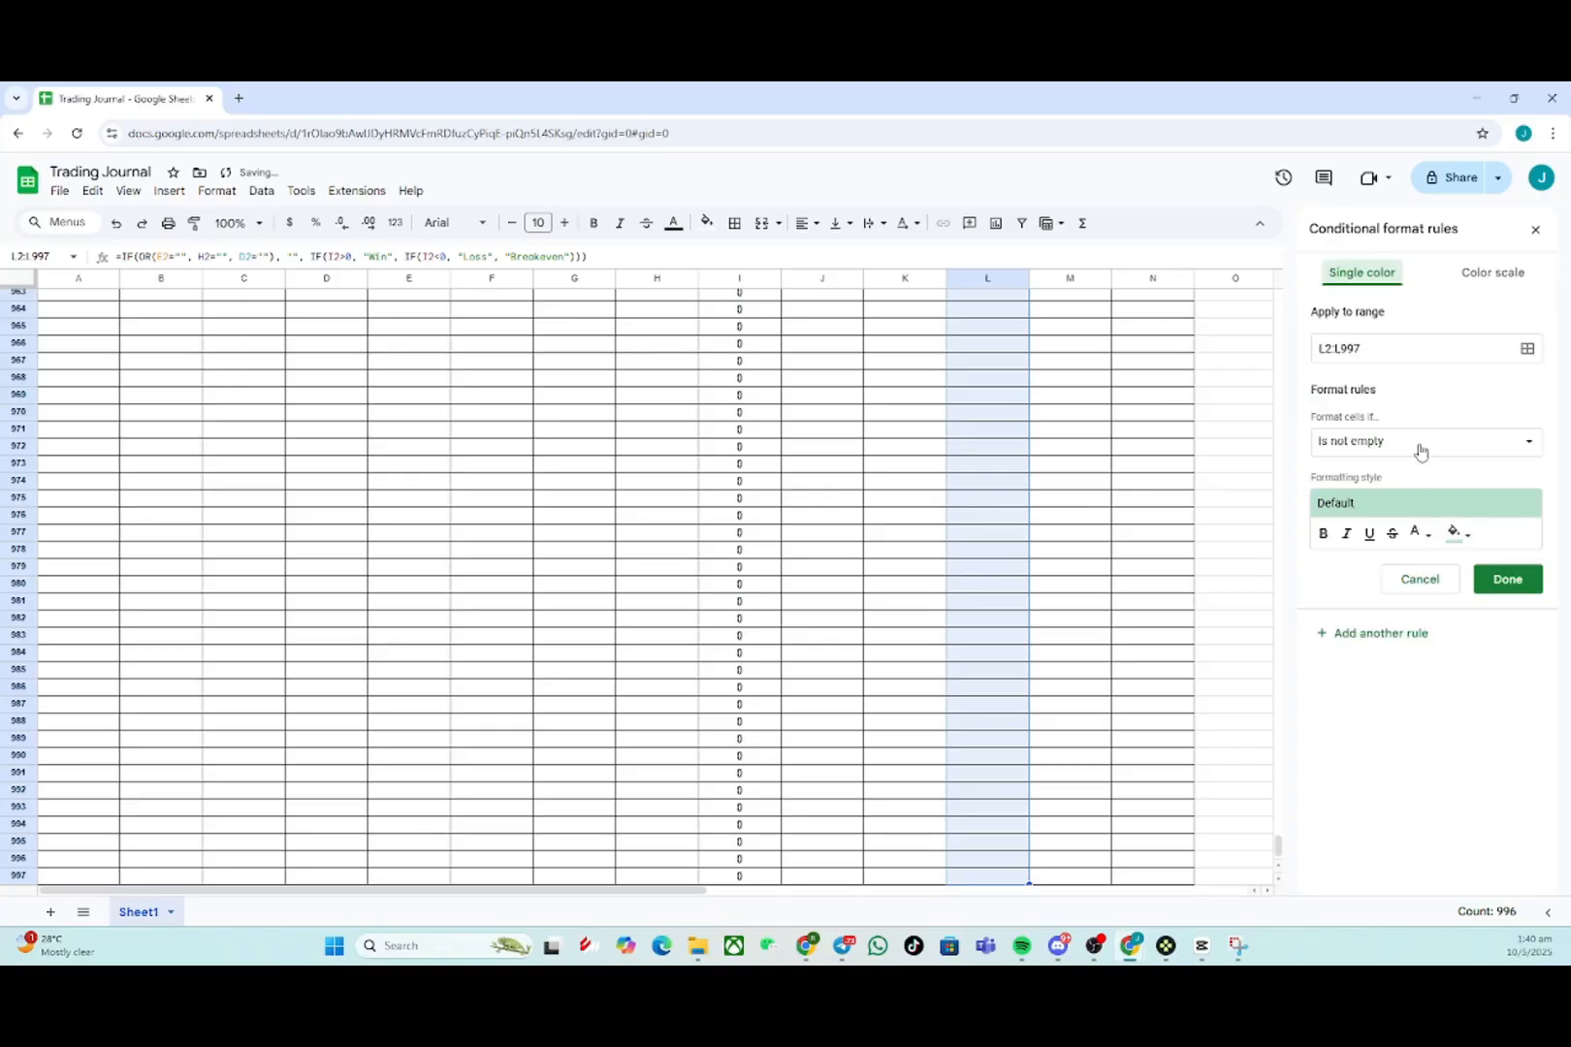
pyautogui.click(1422, 444)
pyautogui.click(1393, 569)
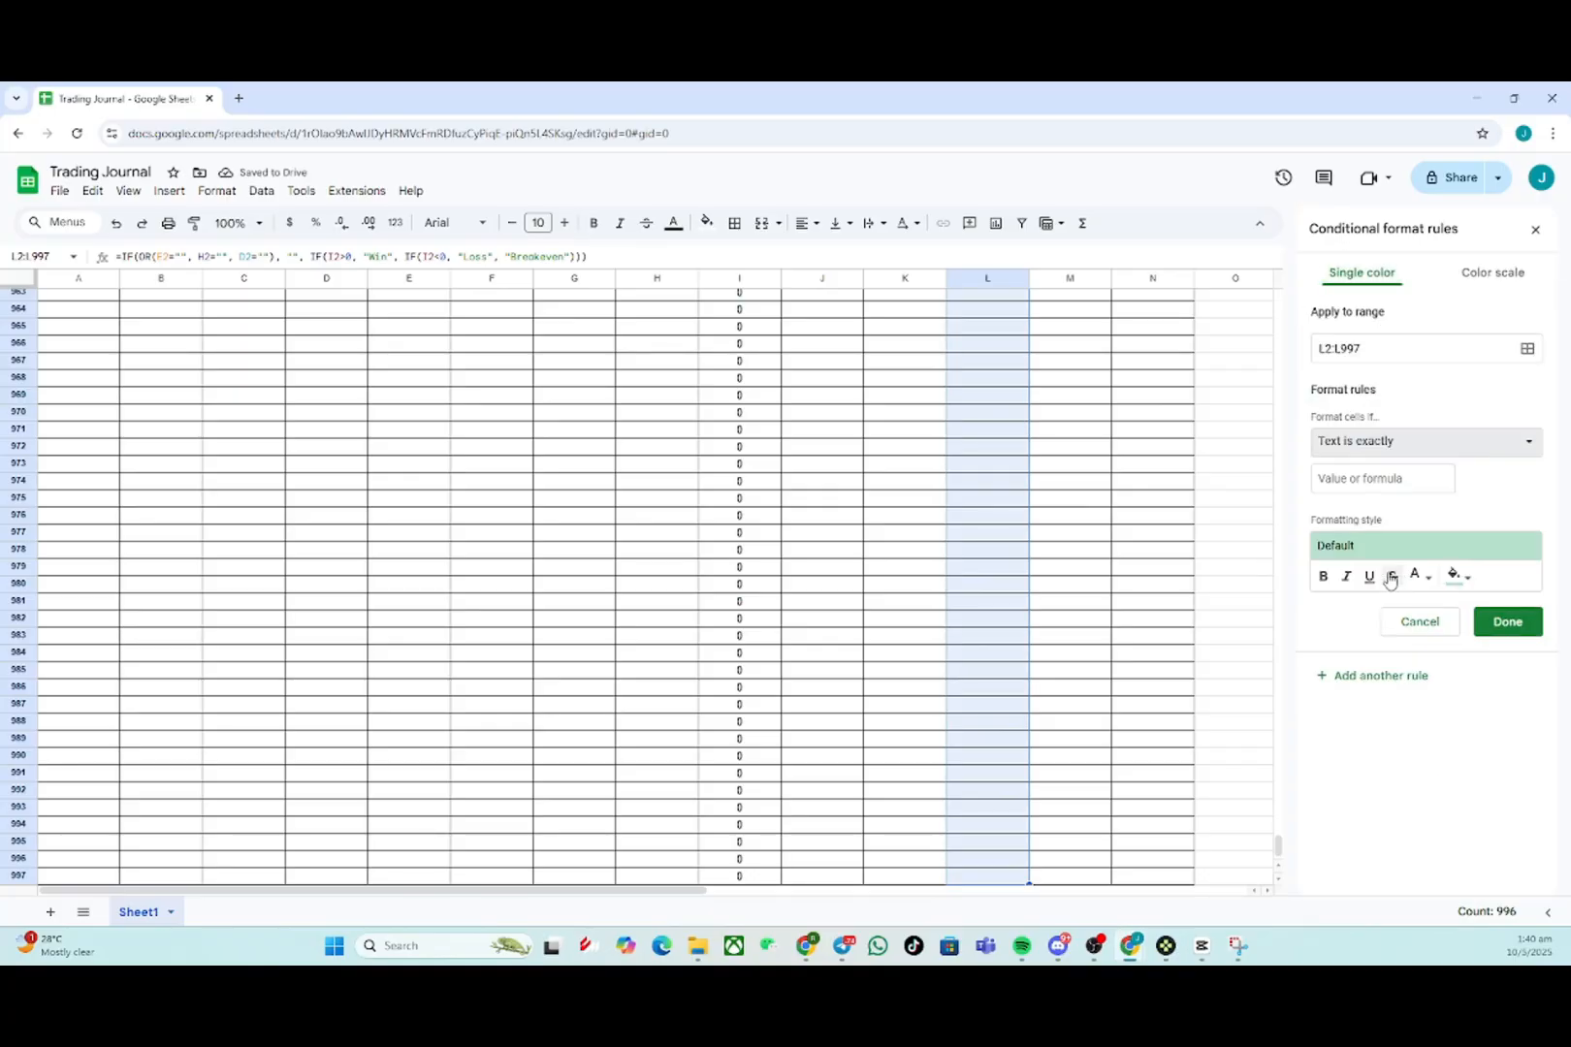
pyautogui.click(1419, 480)
pyautogui.write('Loss')
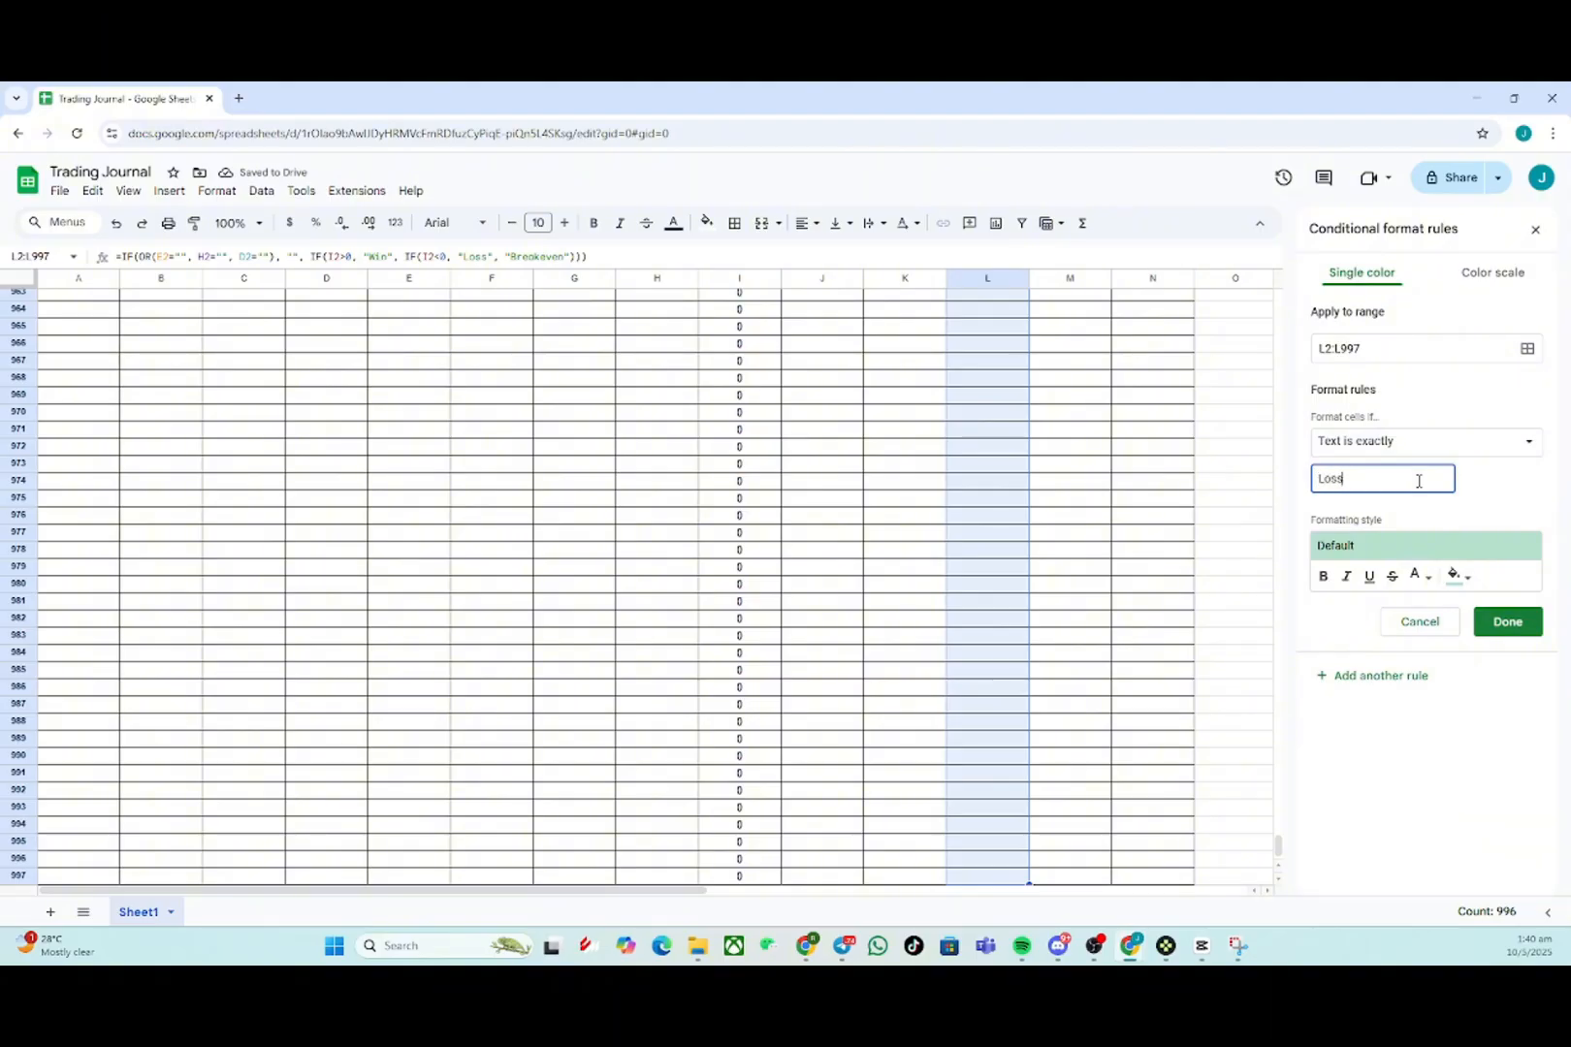
pyautogui.click(1456, 576)
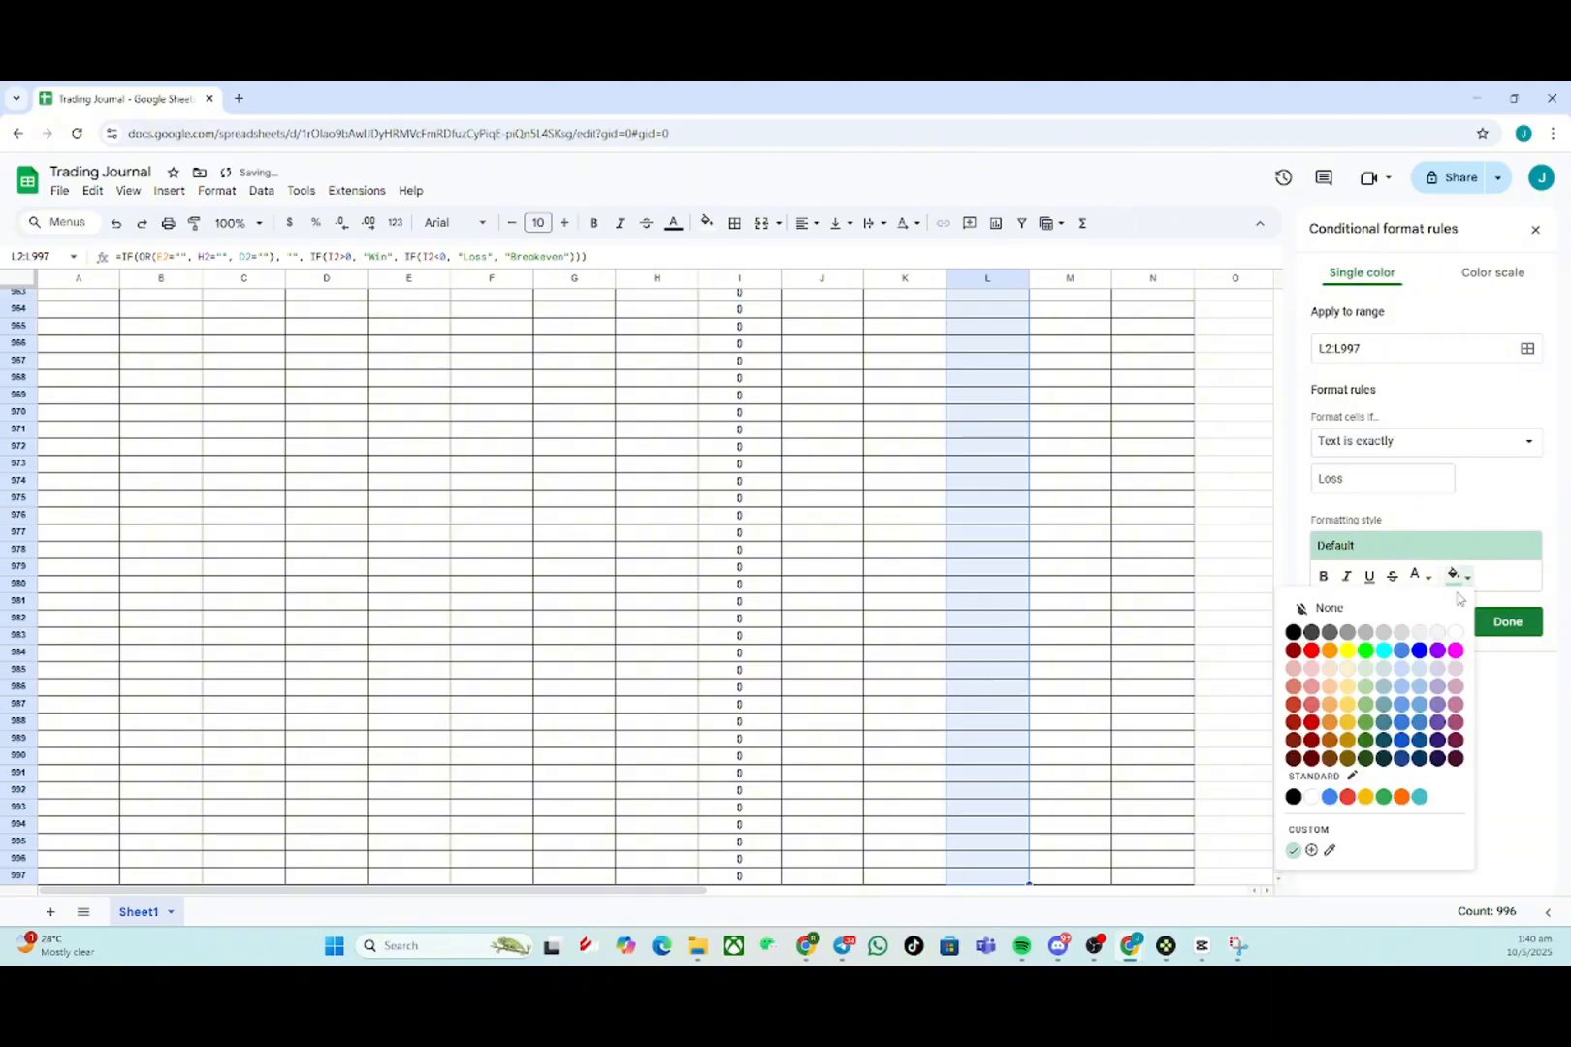
pyautogui.click(1312, 652)
pyautogui.click(1508, 622)
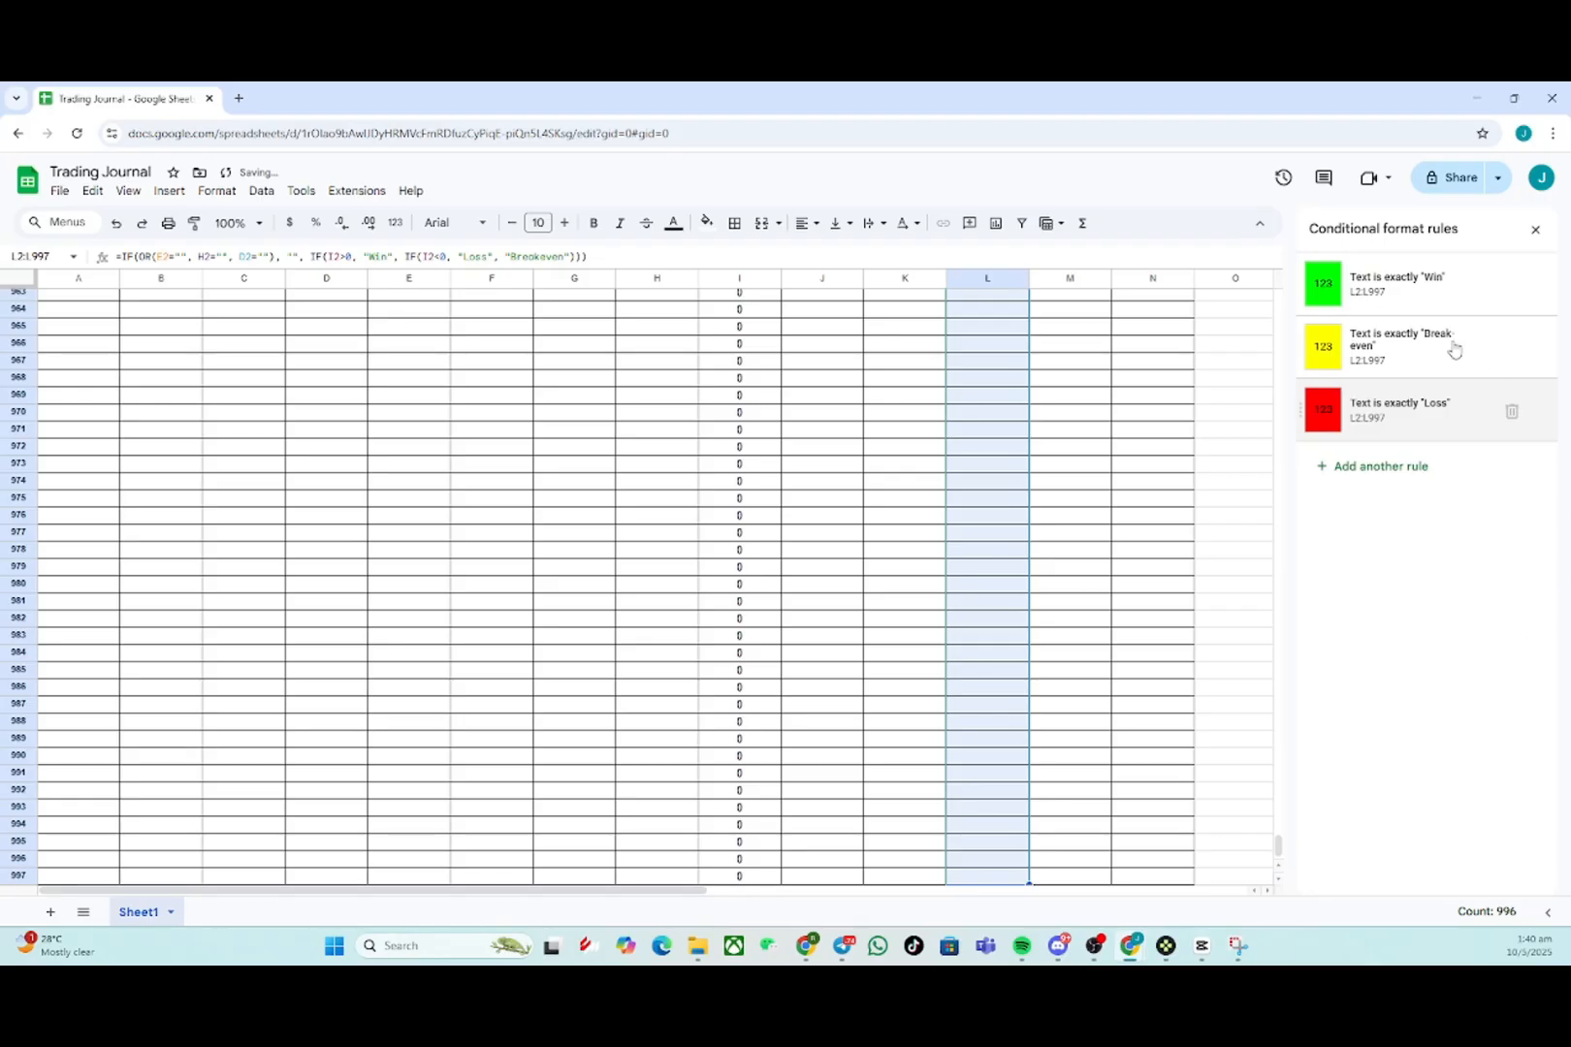
pyautogui.click(888, 549)
pyautogui.scroll(4, 1017, 582)
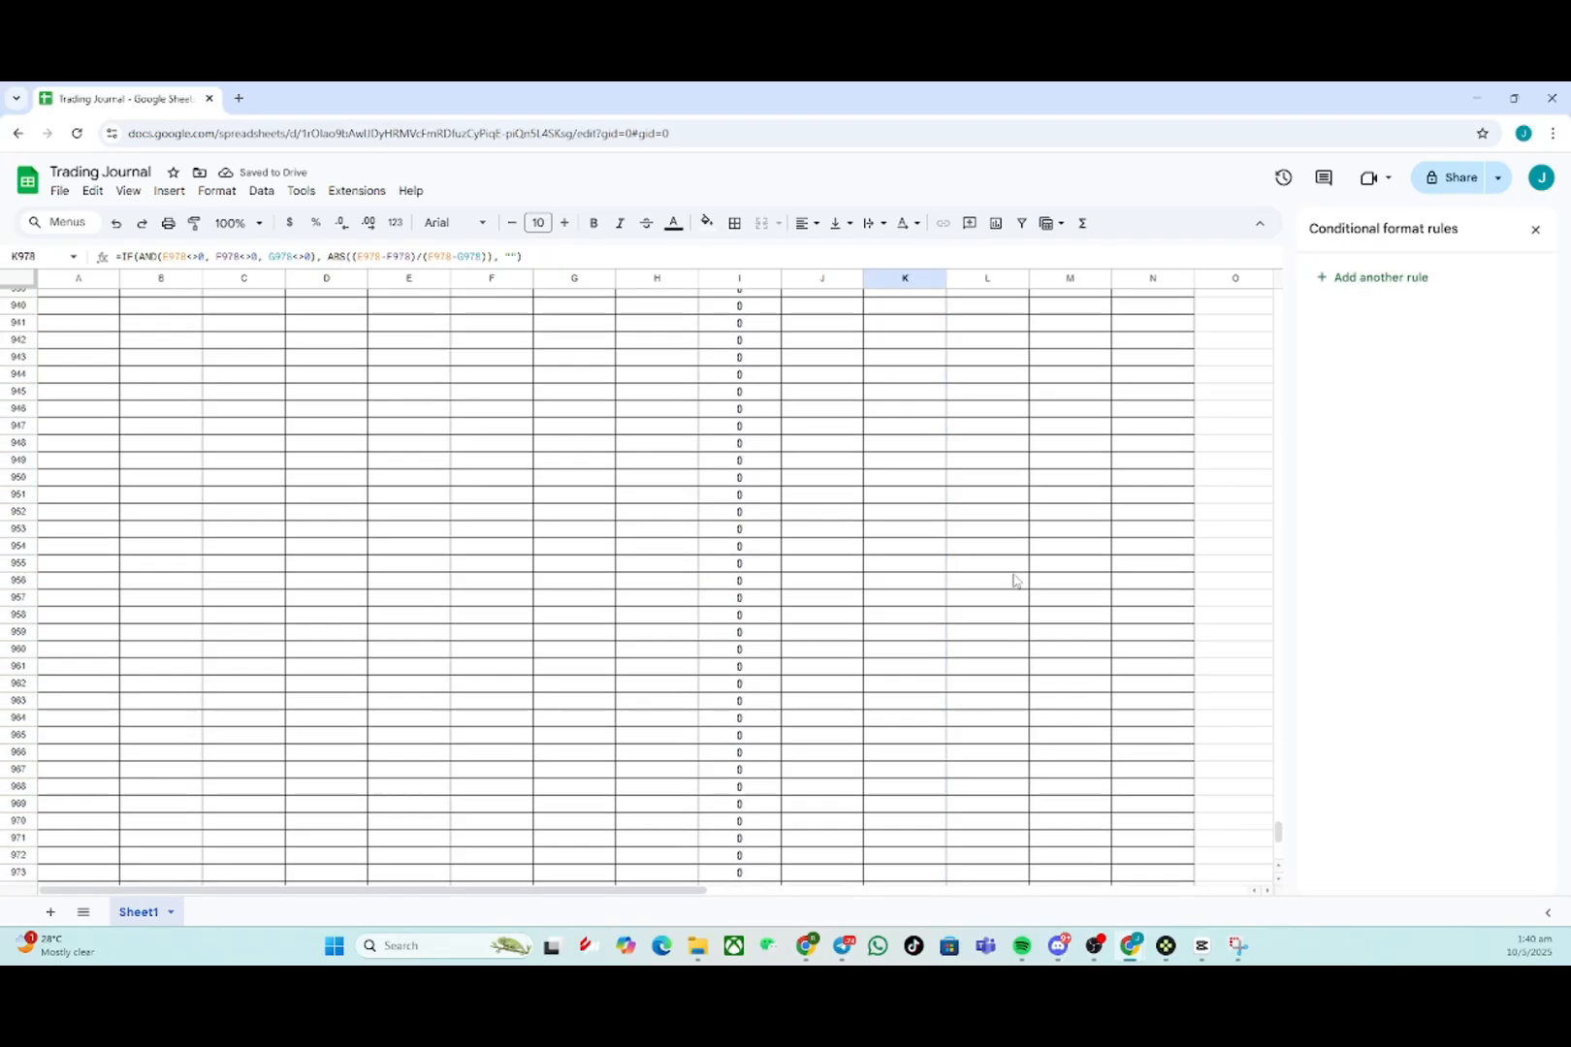
pyautogui.moveTo(1277, 831); pyautogui.dragTo(1418, 263)
pyautogui.click(1536, 228)
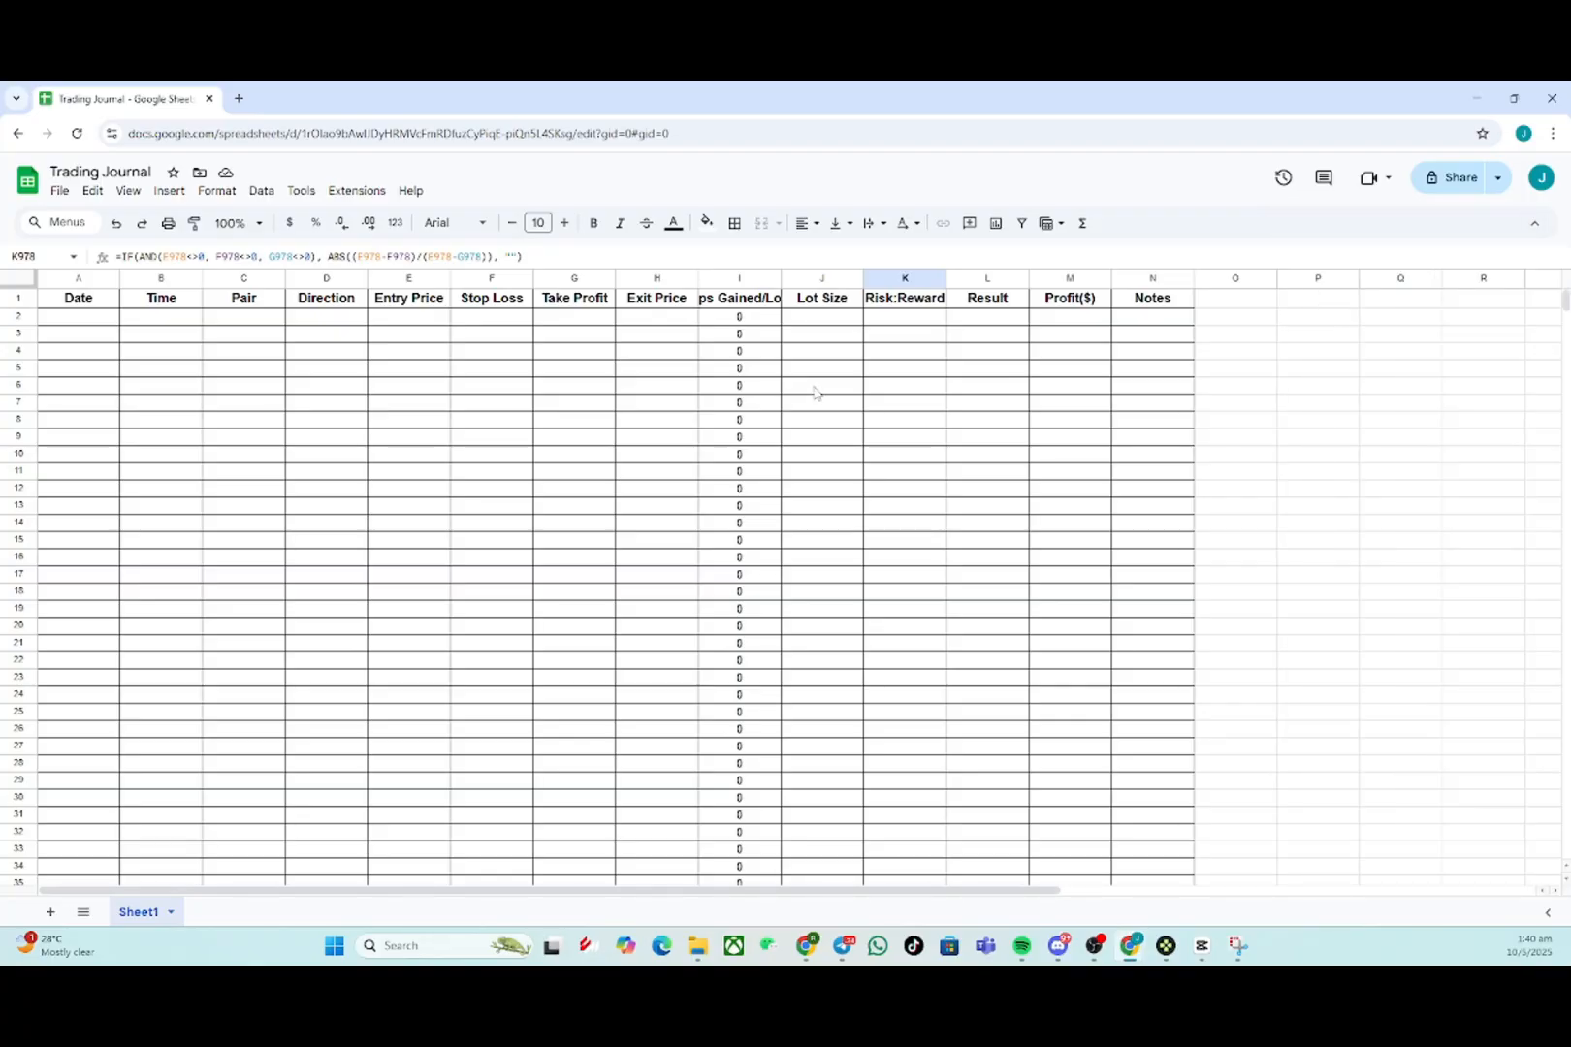
# - Select the whole sheet and center-align all cell contents horizontally
pyautogui.hotkey('ctrl', 'a')
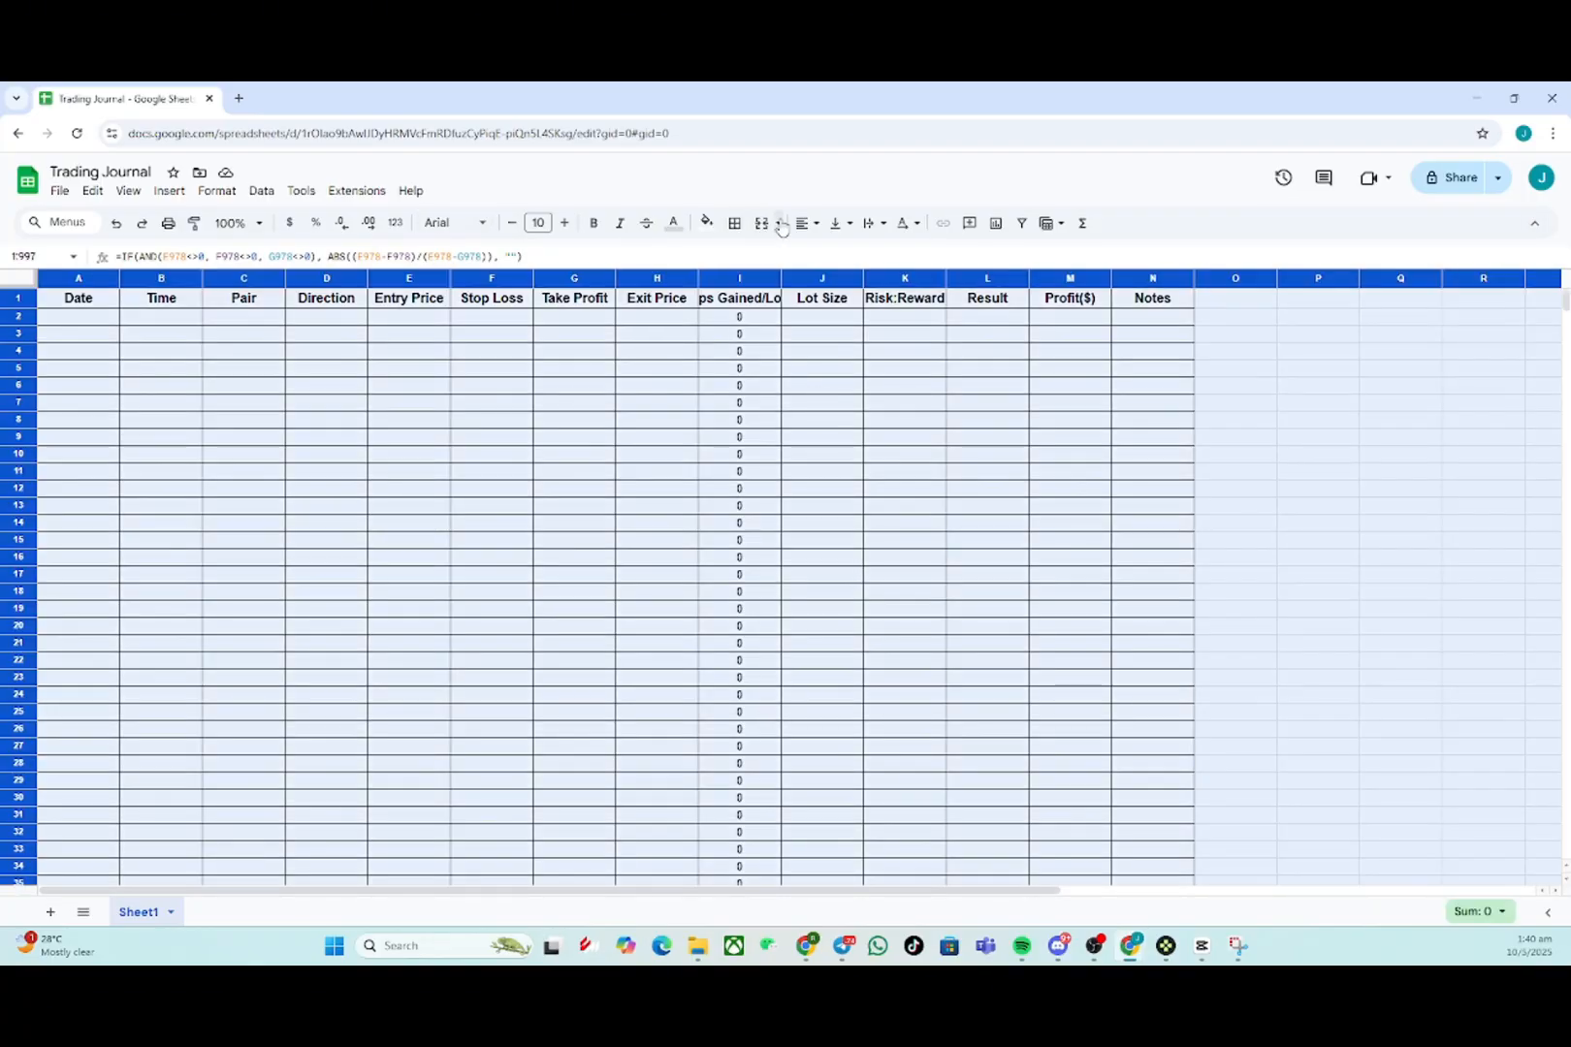
pyautogui.click(806, 223)
pyautogui.click(833, 255)
pyautogui.click(742, 441)
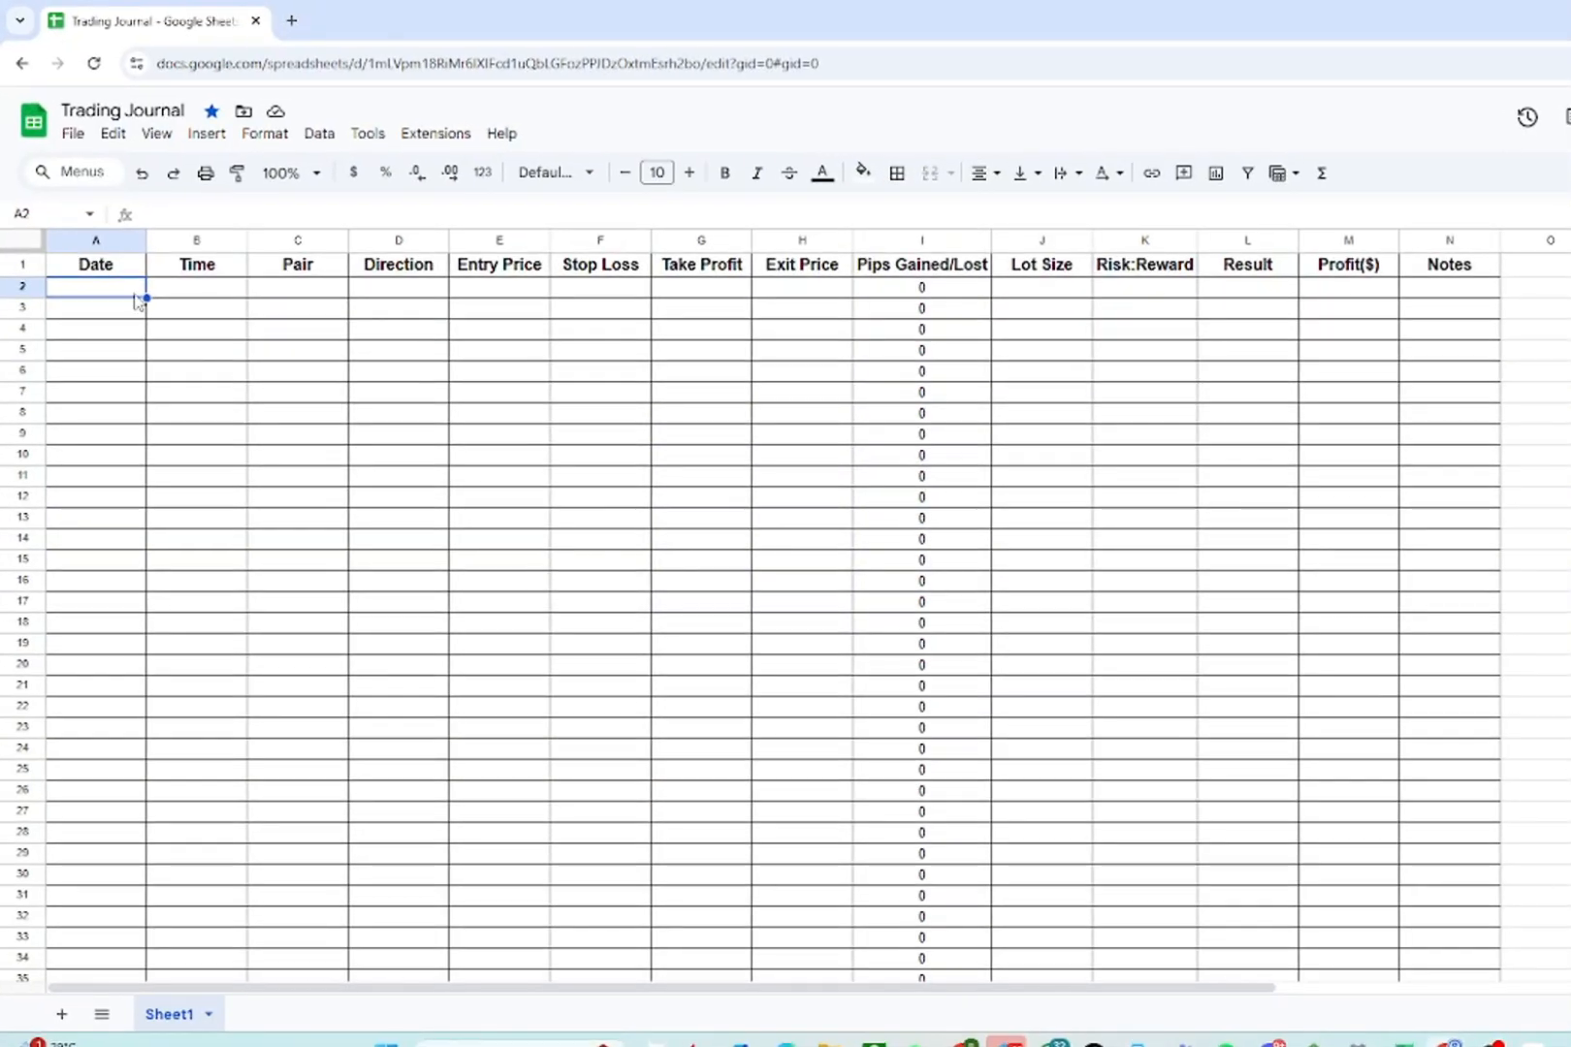
# - Enter the first trade's date 06/05/2025 and time 11pm in row 2
pyautogui.write('06/06')
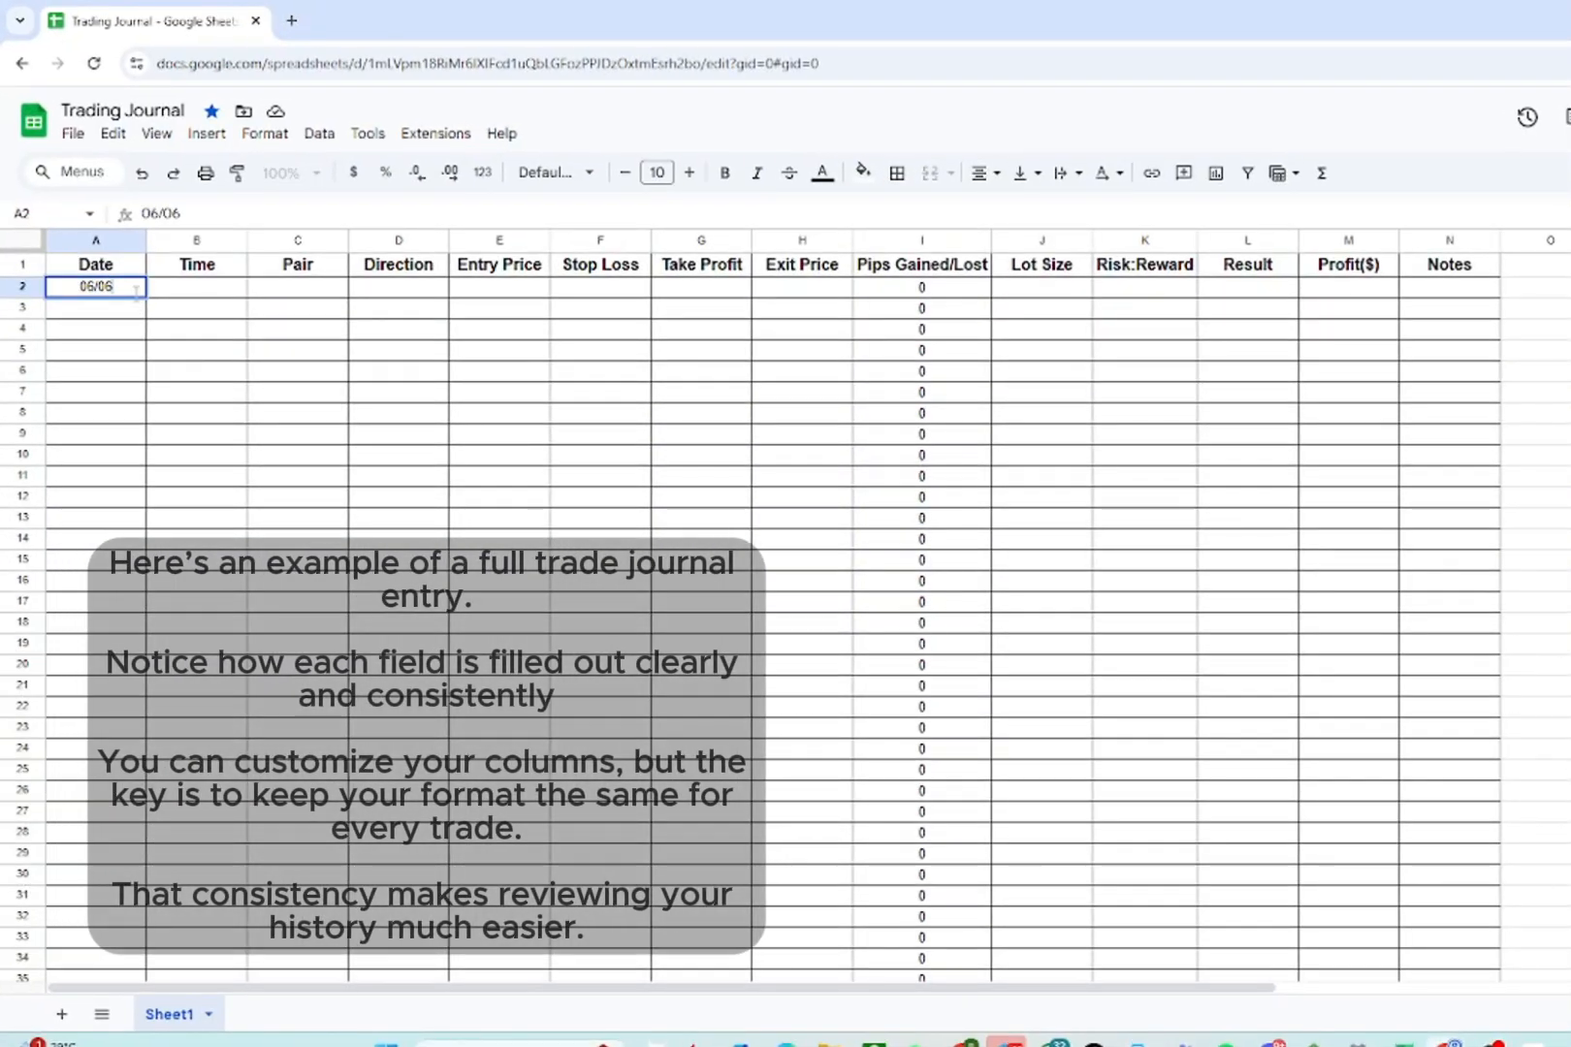
pyautogui.press('BackSpace')
pyautogui.write('5/202')
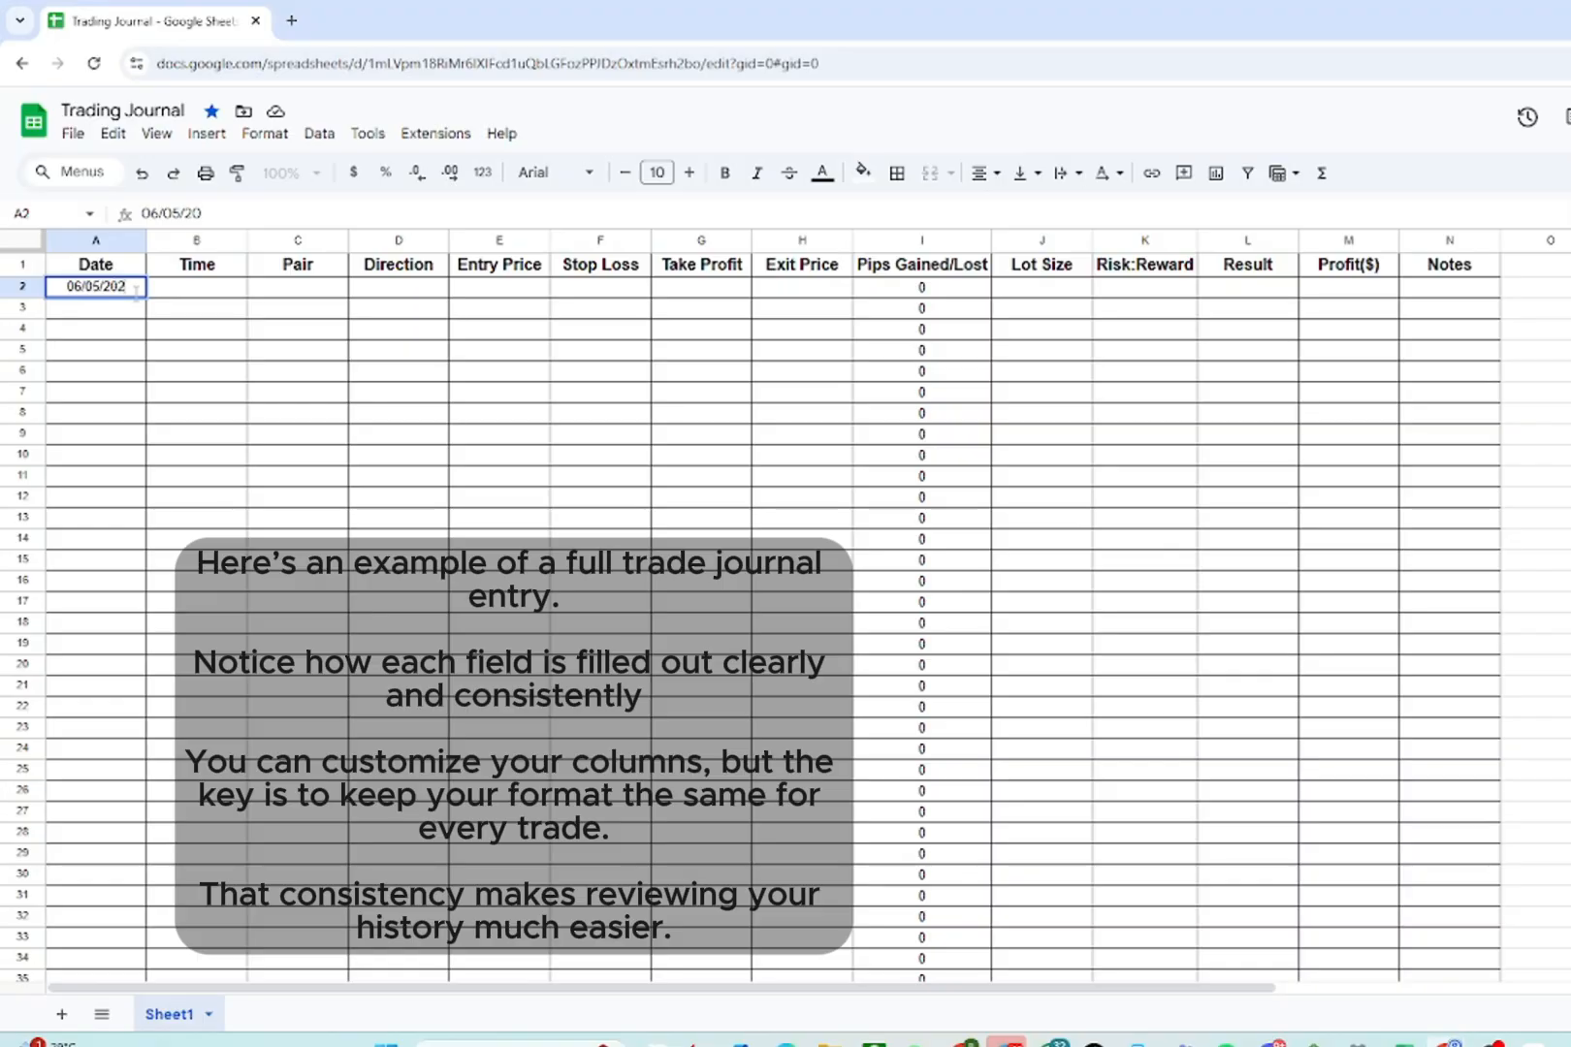
pyautogui.write('5')
pyautogui.press('Tab')
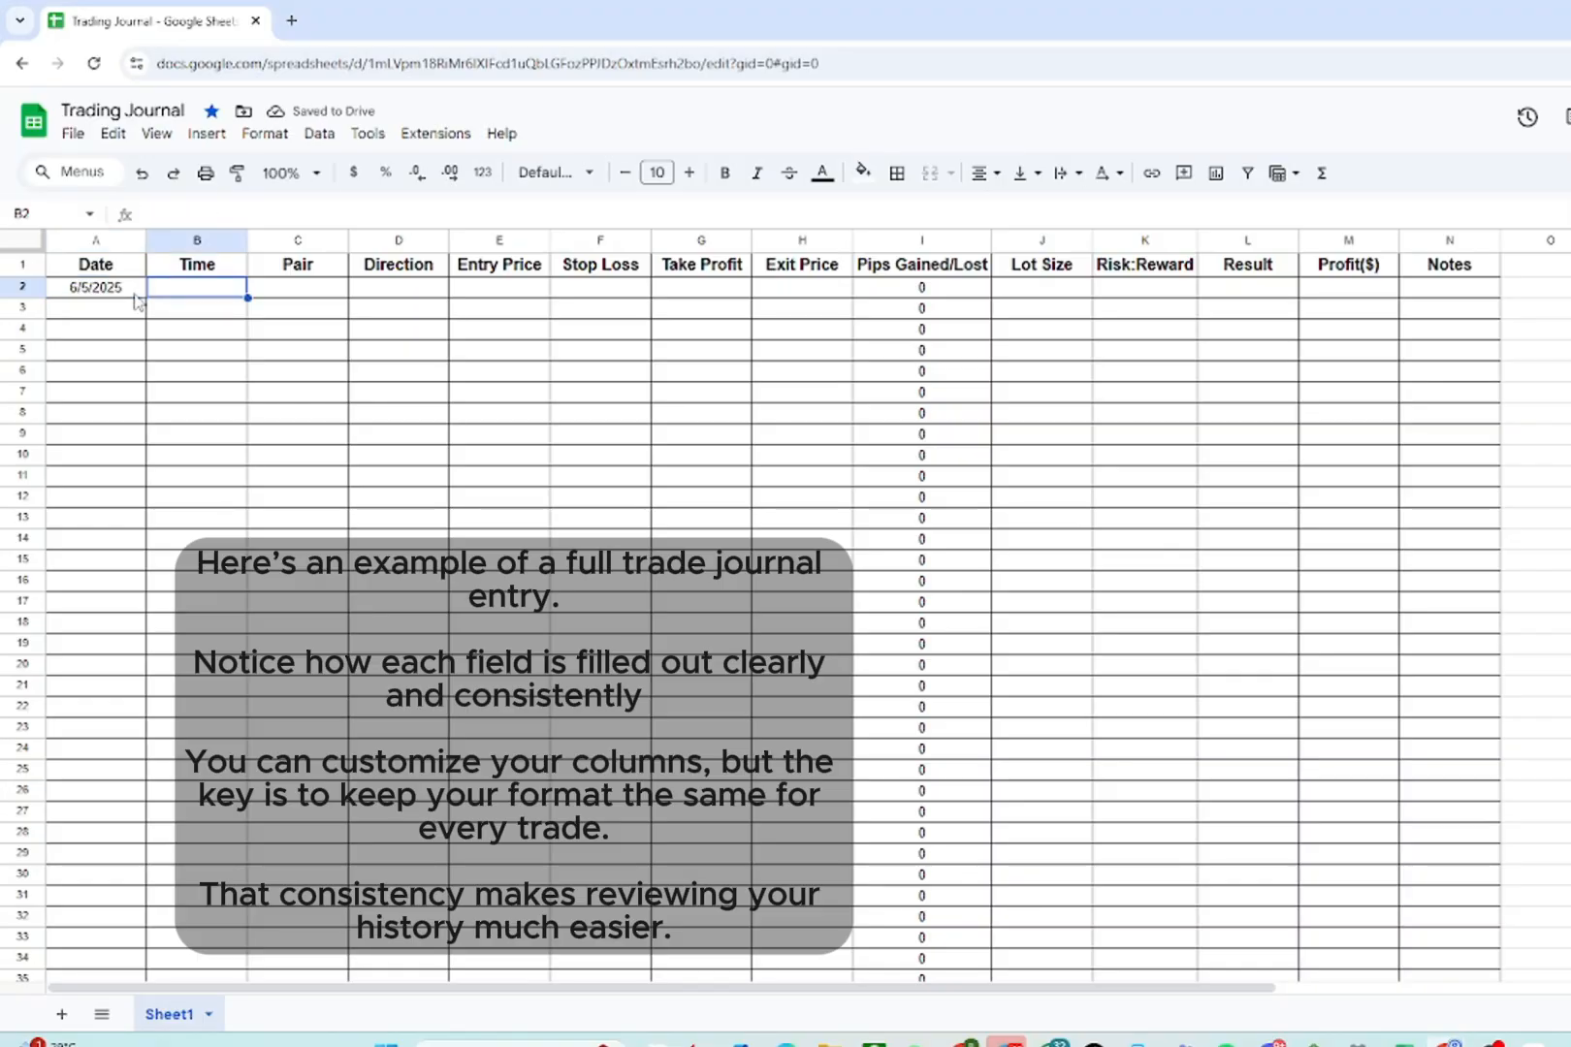
pyautogui.write('11pm')
pyautogui.press('Return')
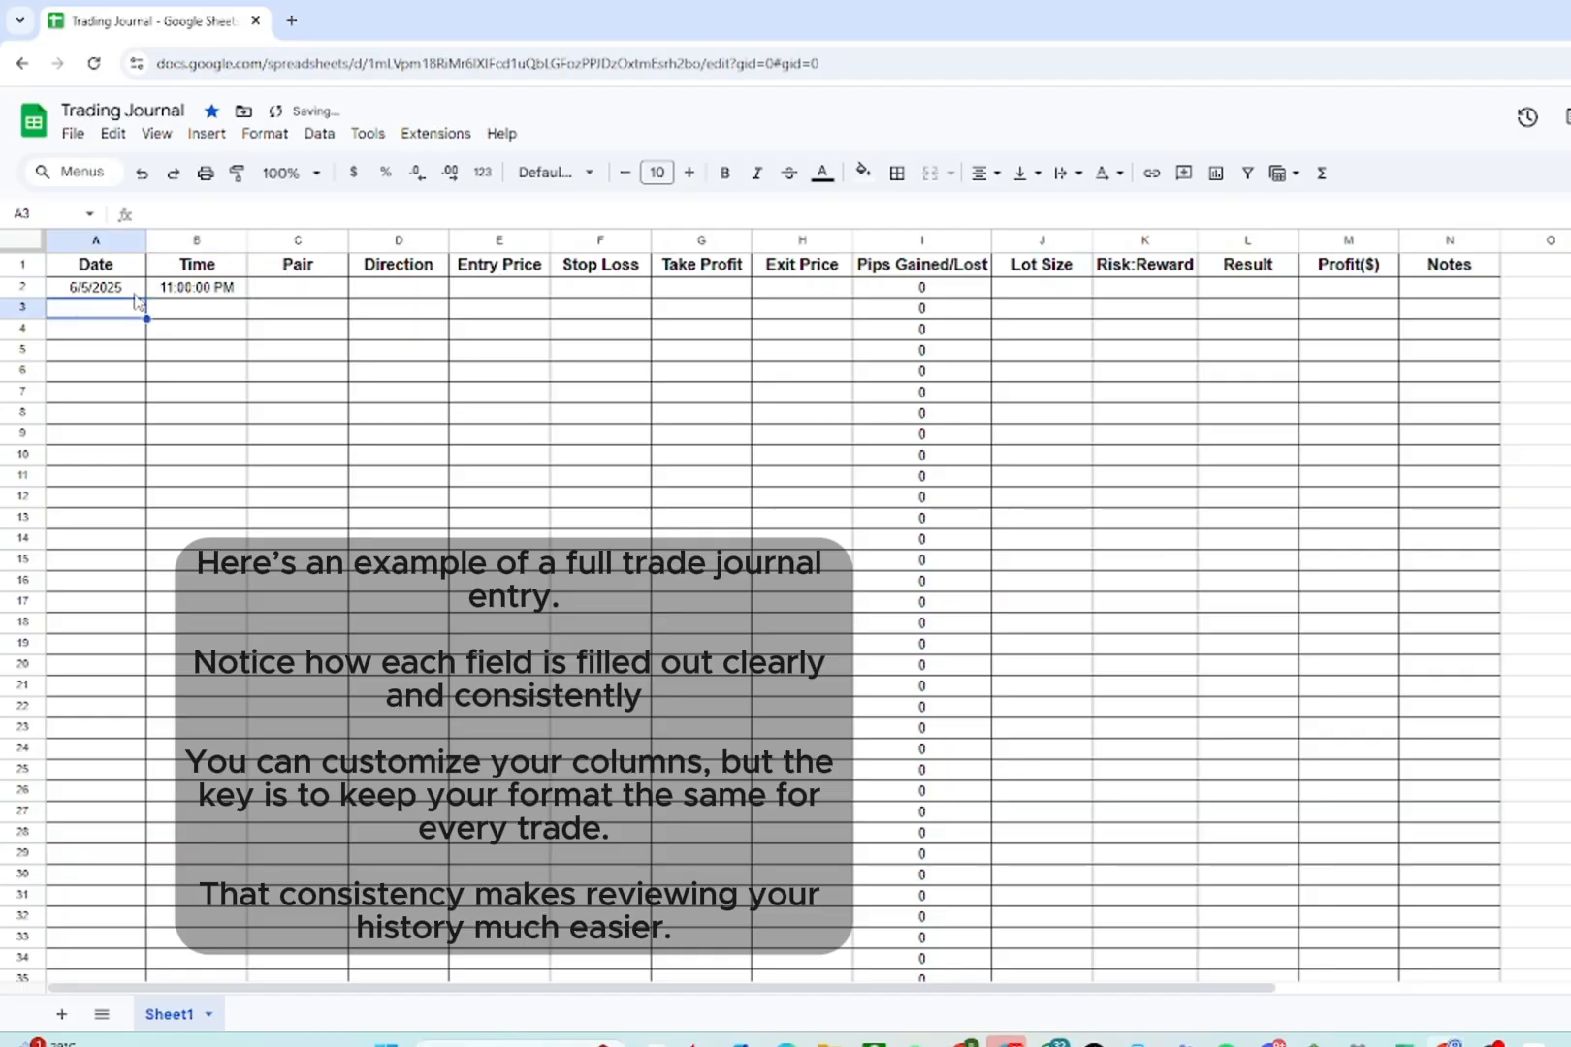
# - Enter XAU/USD as the first trade's pair and Sell as its direction
pyautogui.press('Up')
pyautogui.press('Right')
pyautogui.press('Right')
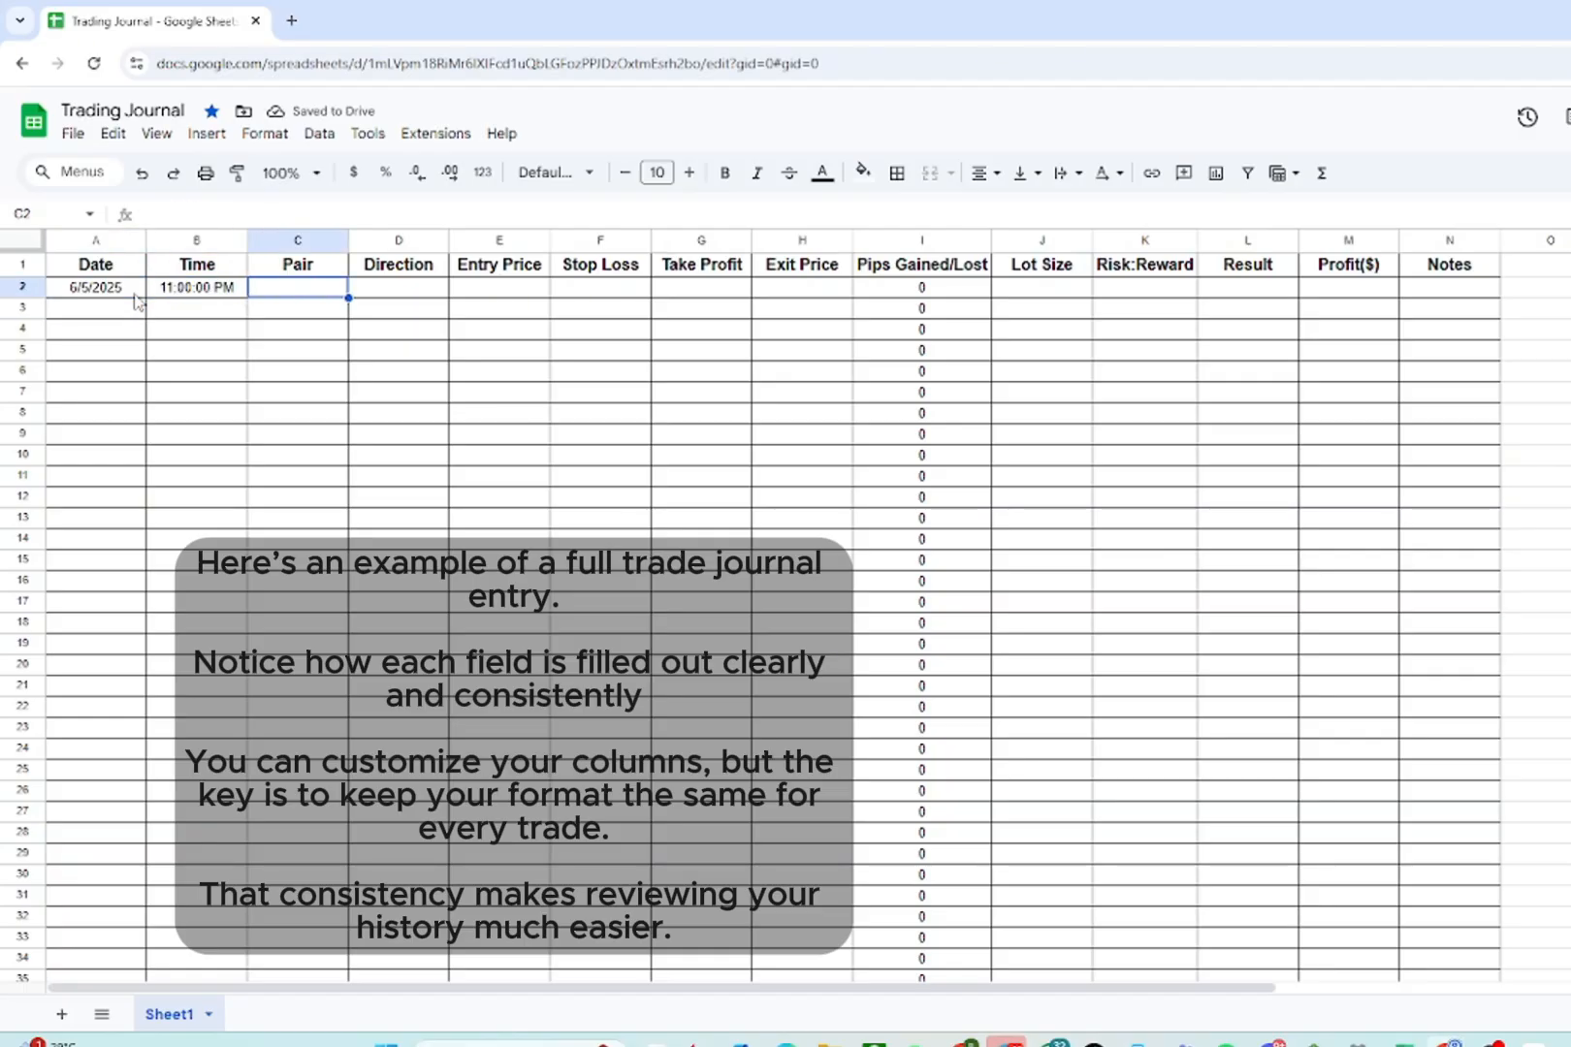
pyautogui.write('ZAU/US')
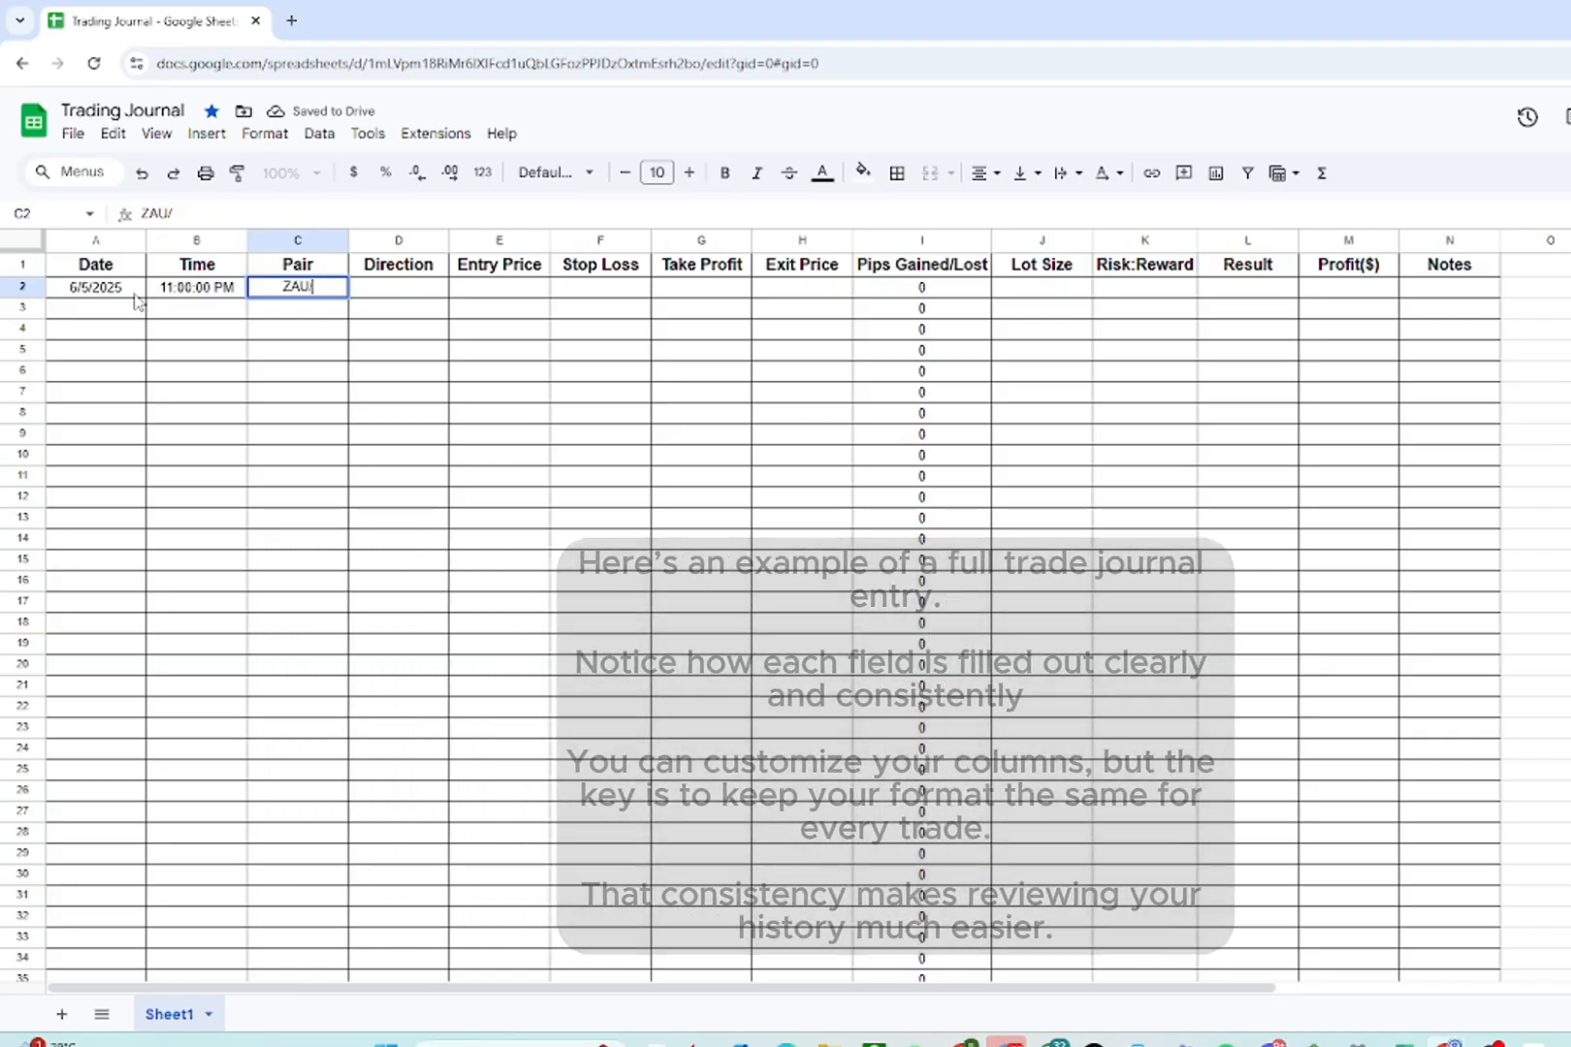
pyautogui.press('BackSpace')
pyautogui.press('BackSpace')
pyautogui.press('BackSpace')
pyautogui.press('BackSpace')
pyautogui.press('BackSpace')
pyautogui.press('BackSpace')
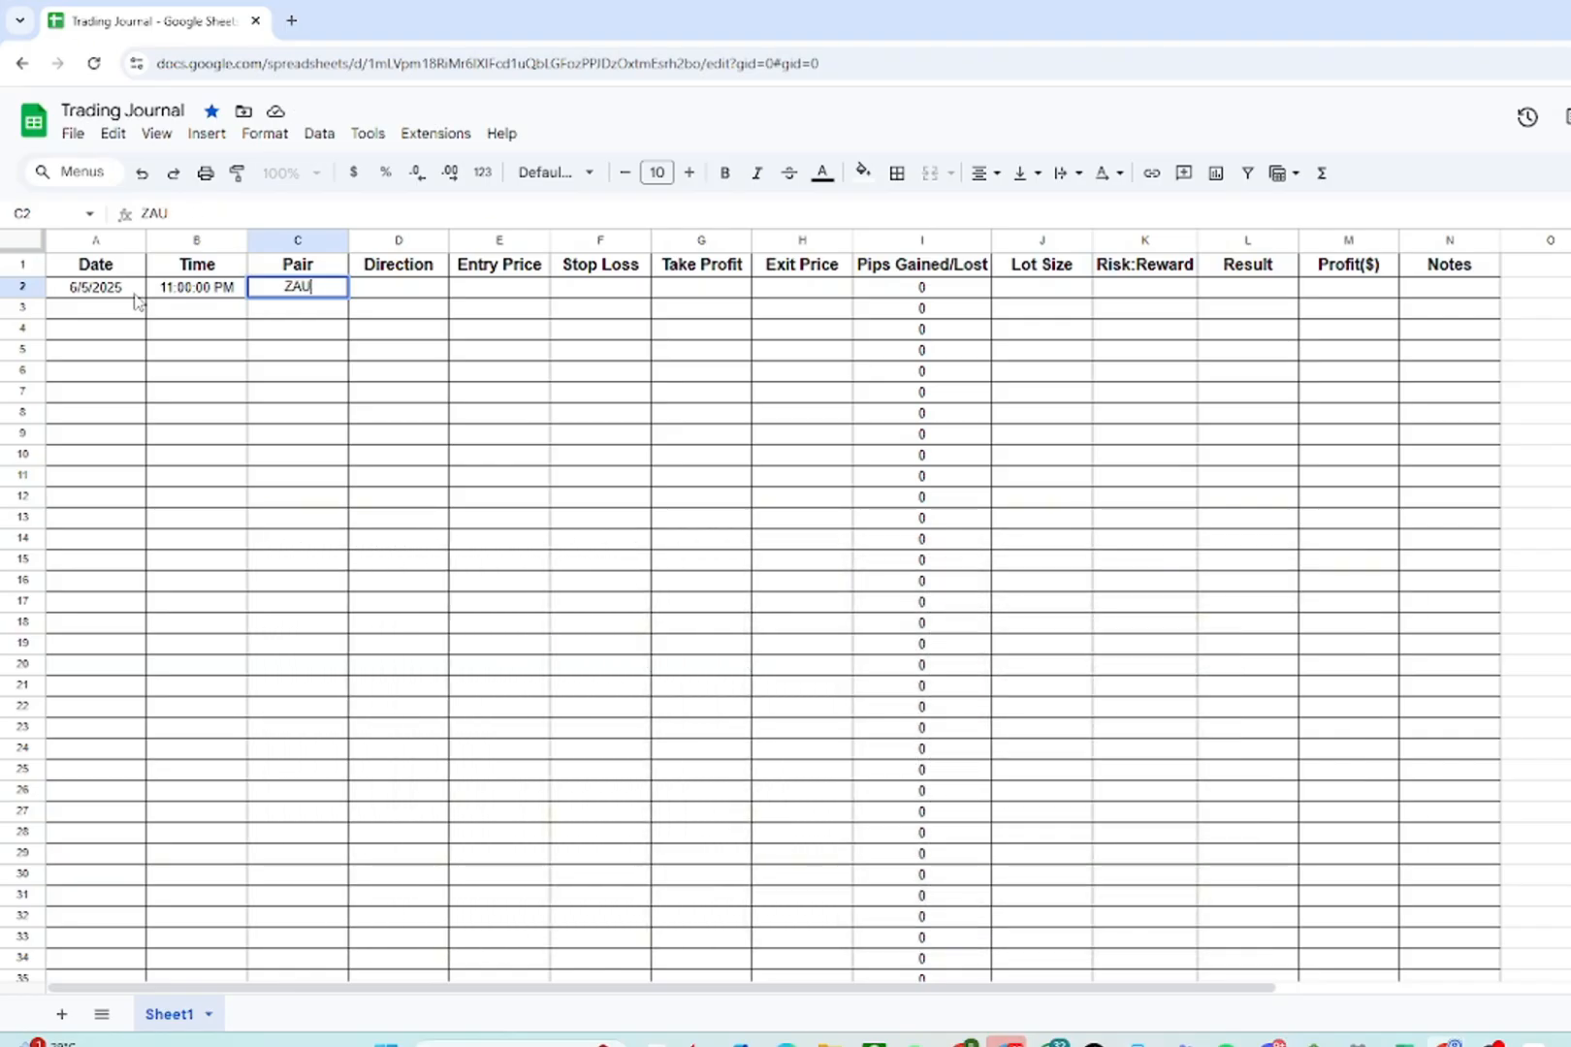
pyautogui.write('Xau')
pyautogui.press('BackSpace')
pyautogui.press('BackSpace')
pyautogui.write('AU/USD')
pyautogui.press('Tab')
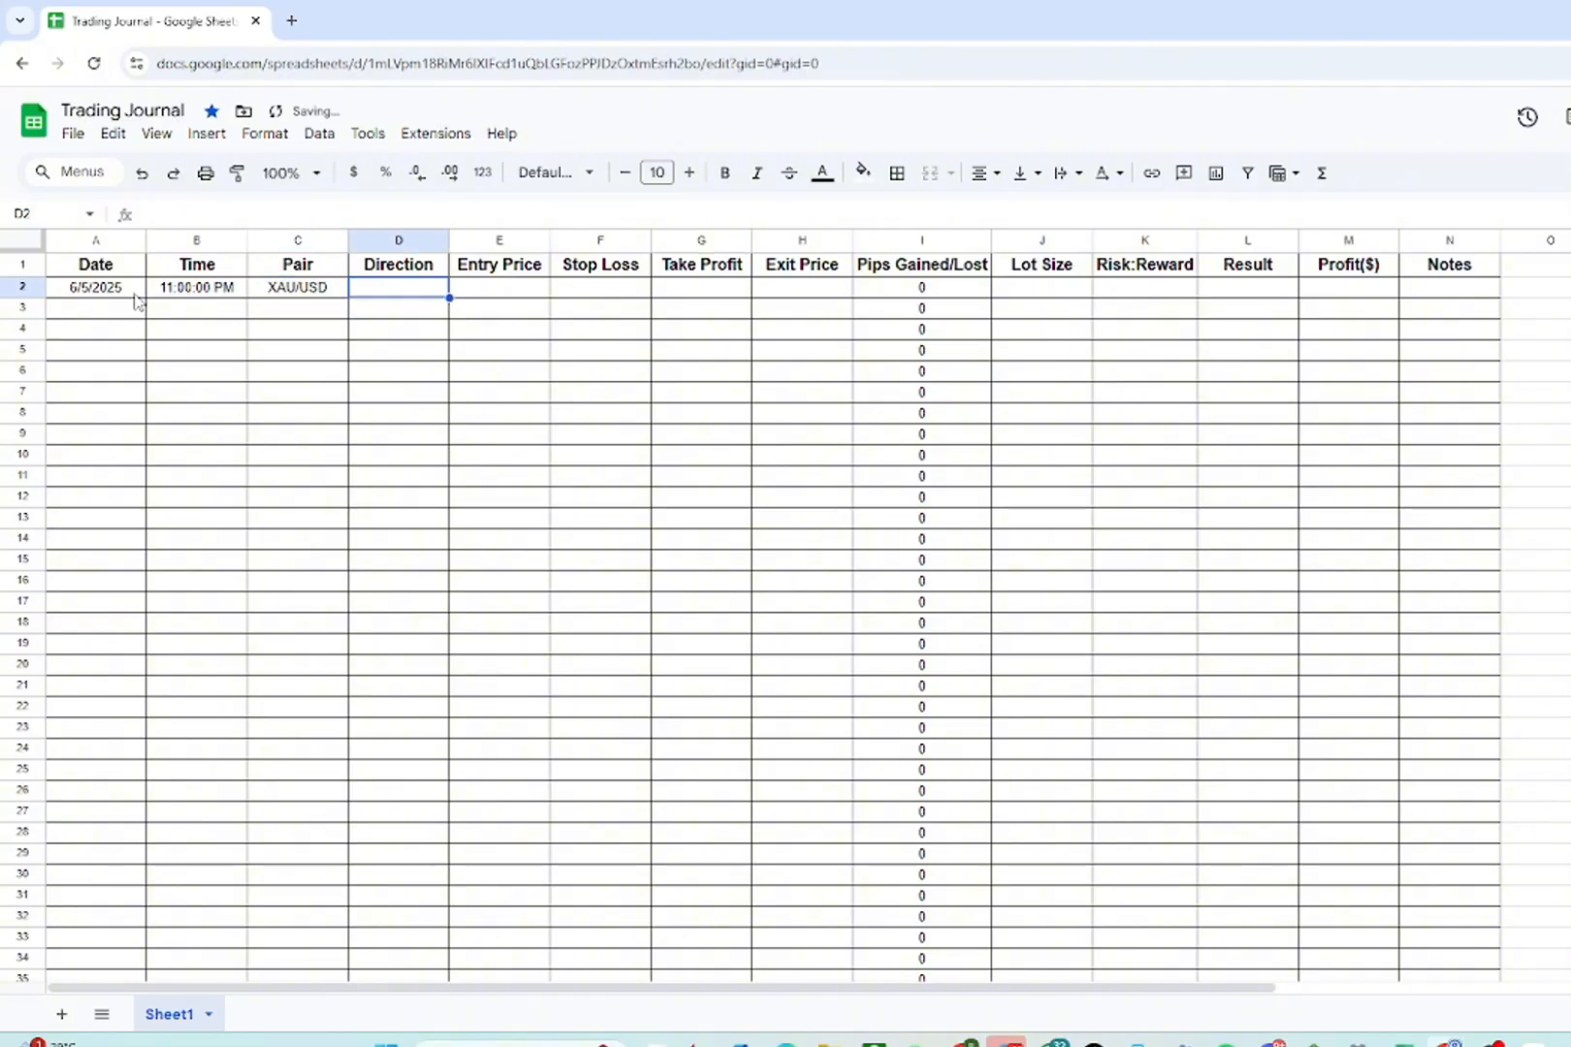
pyautogui.write('Sell')
pyautogui.press('Tab')
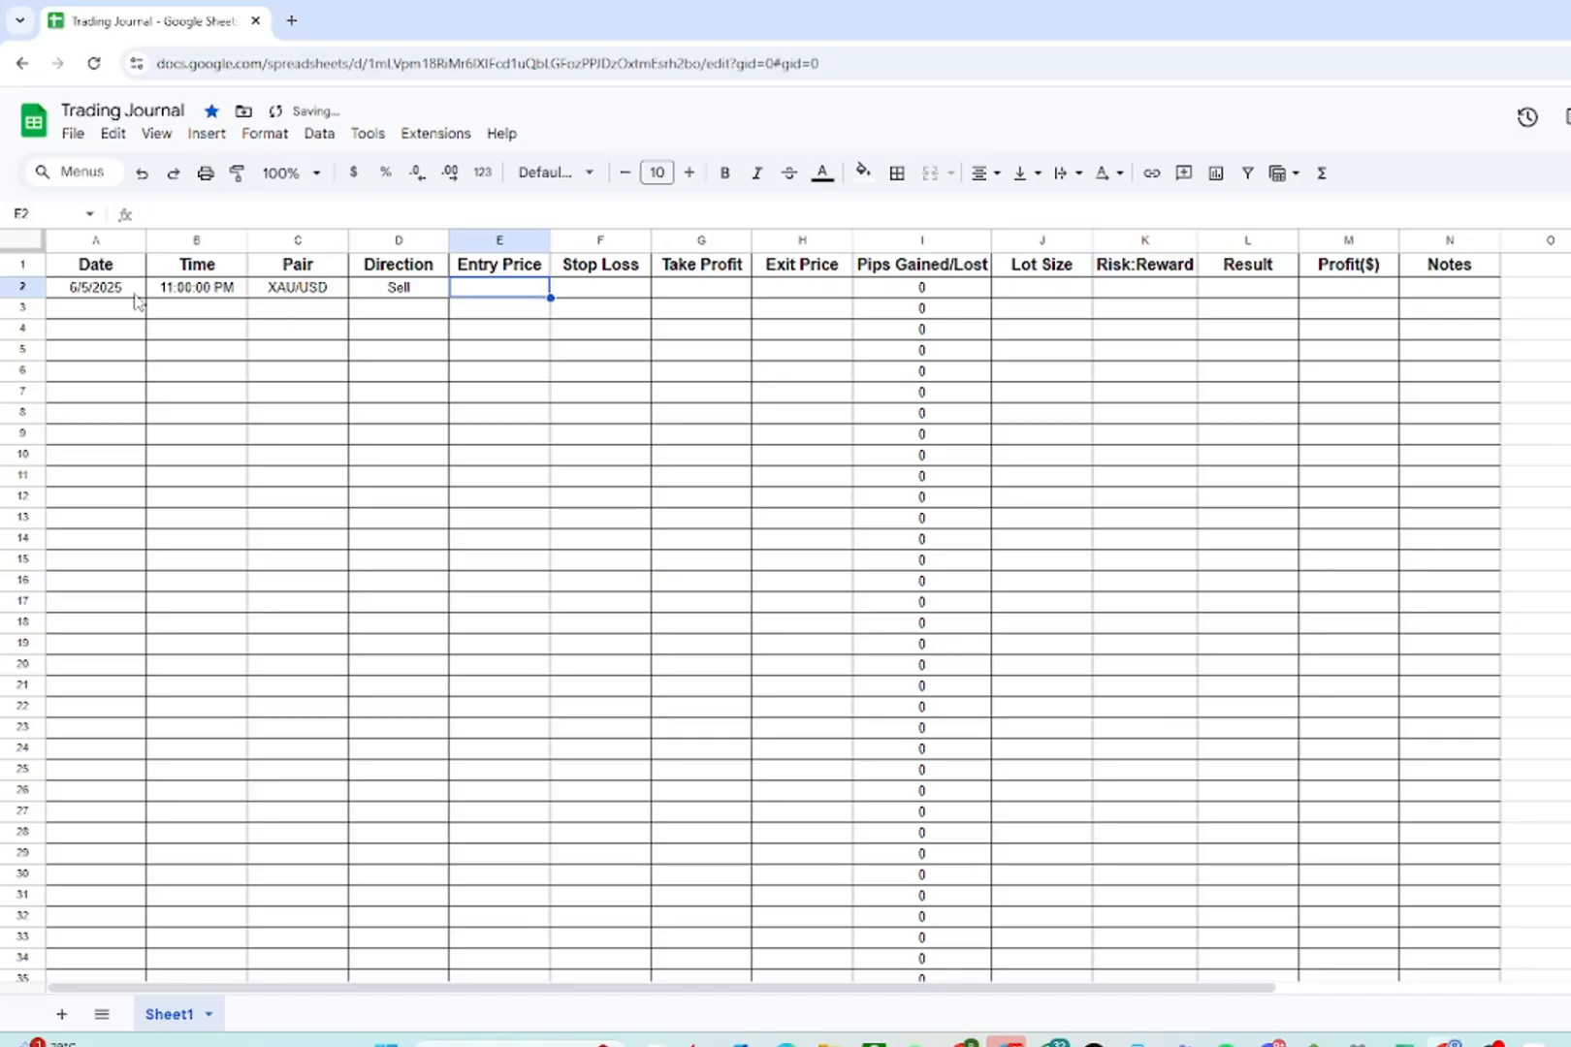
# - Enter the first trade's entry price 3210, stop loss 3215 and take profit 3200
pyautogui.write('3210')
pyautogui.press('Tab')
pyautogui.write('312')
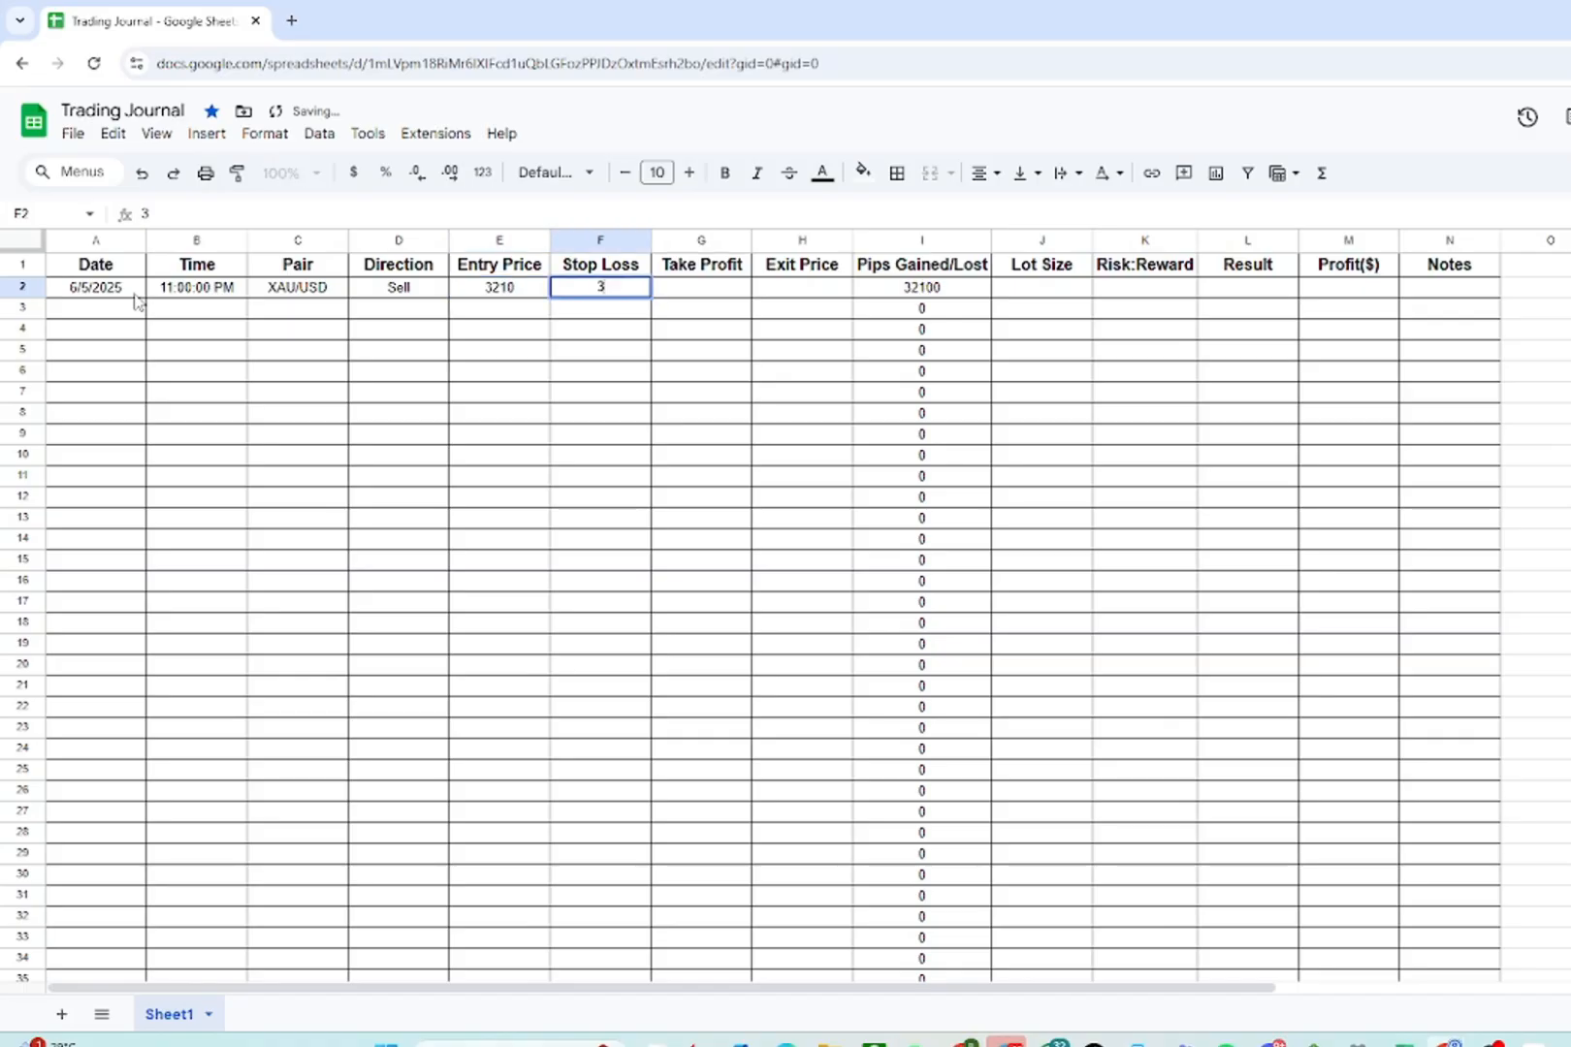
pyautogui.press('BackSpace')
pyautogui.press('BackSpace')
pyautogui.write('215')
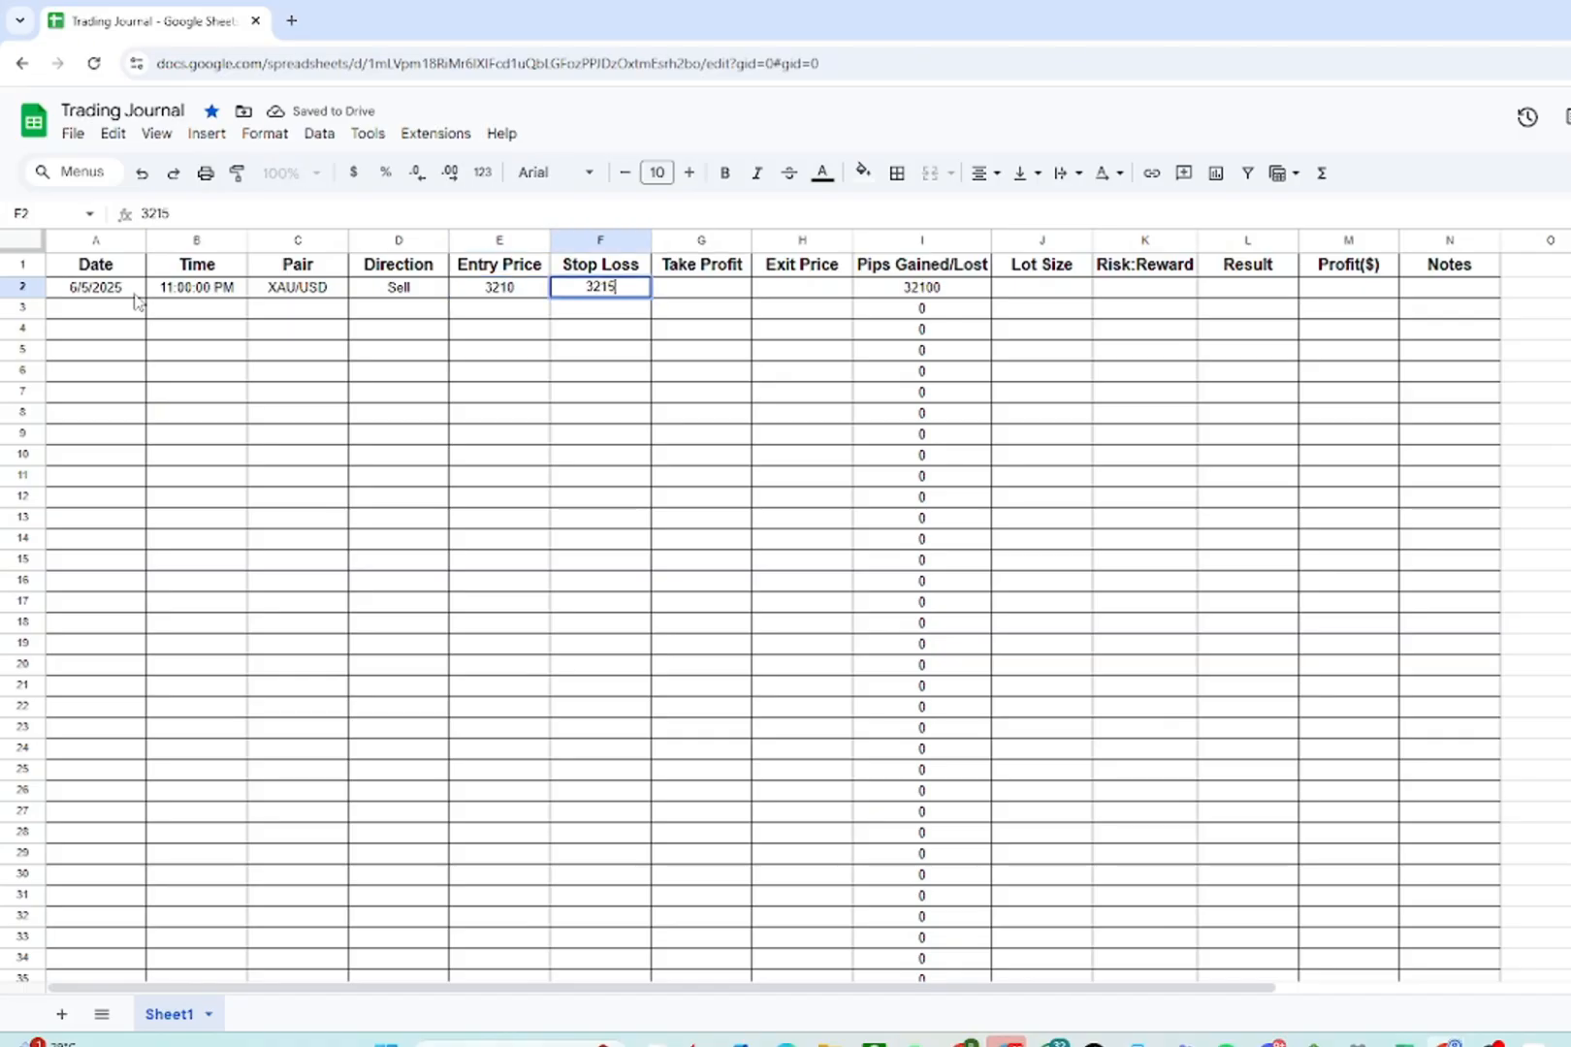
pyautogui.press('Tab')
pyautogui.write('32')
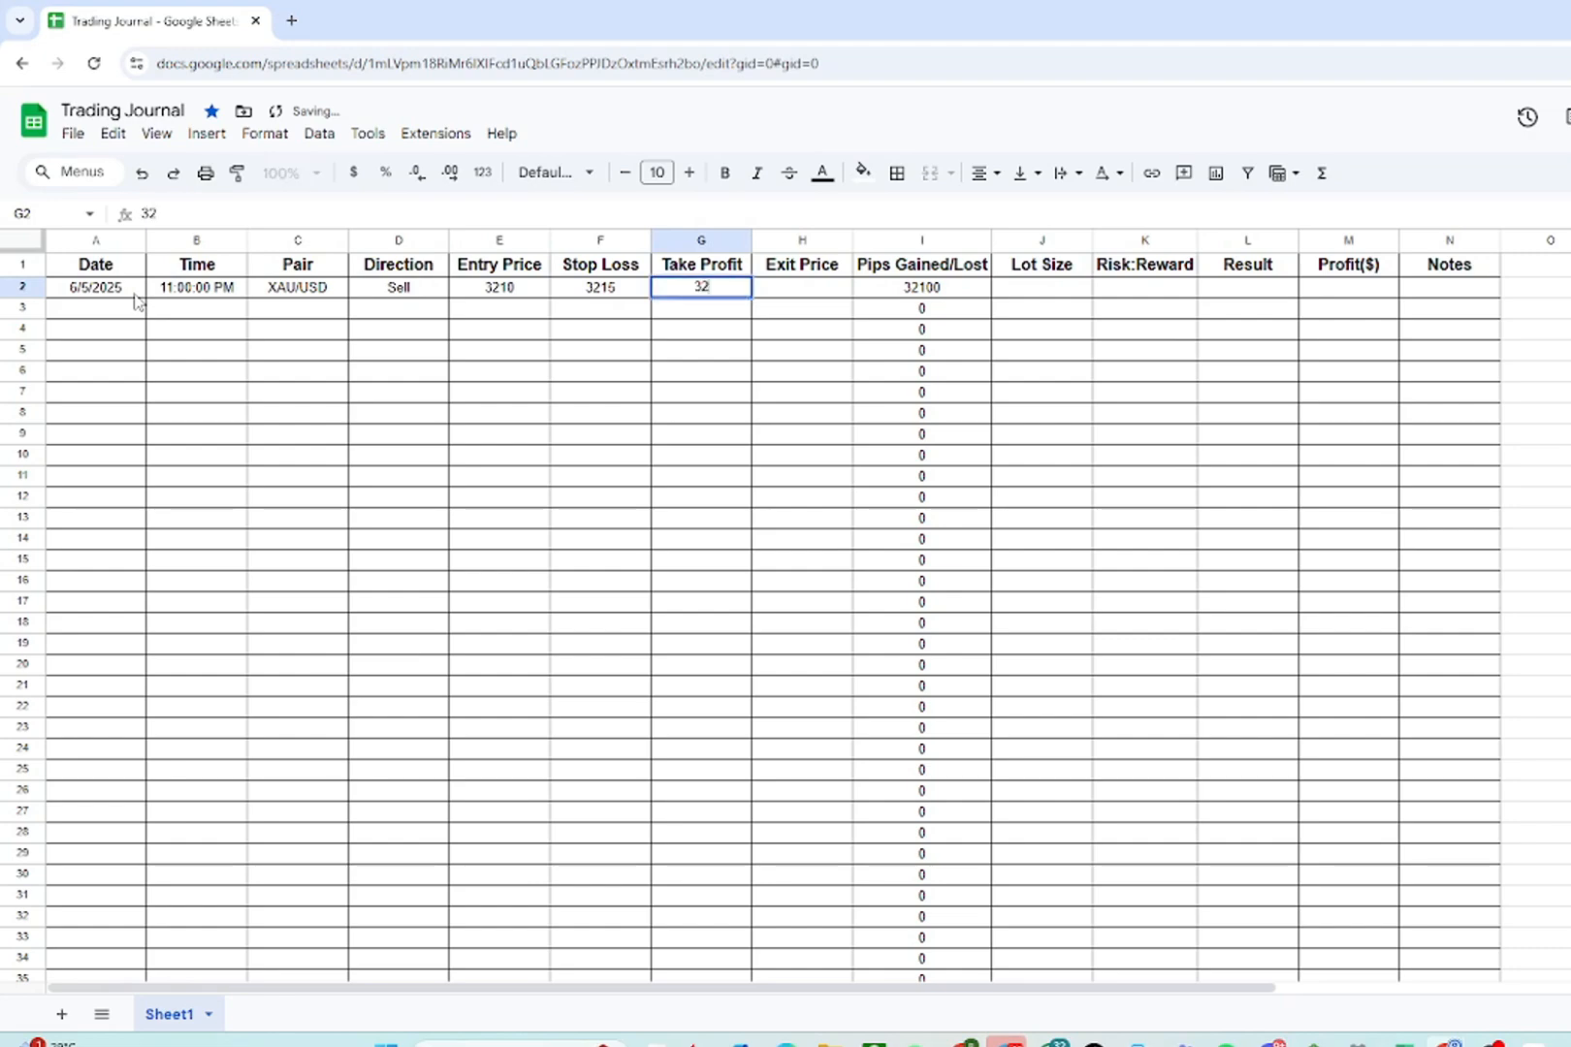
pyautogui.write('00')
pyautogui.press('Tab')
# - Enter the first trade's exit price 3200 and lot size 0.01
pyautogui.write('3')
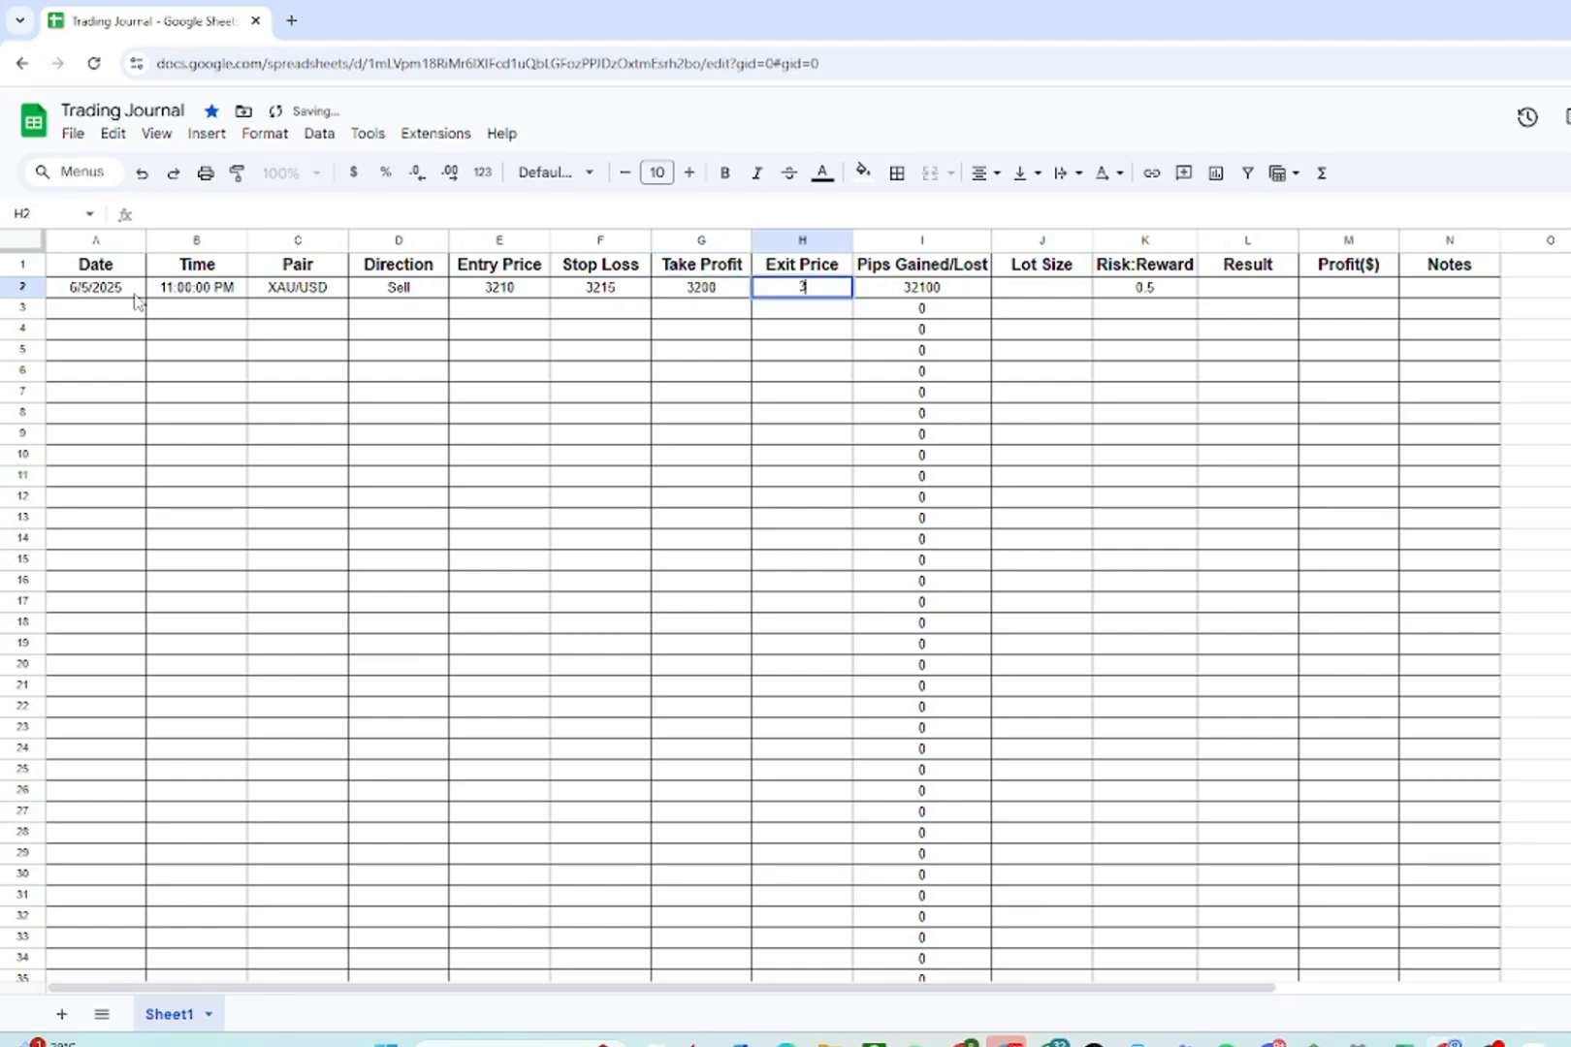
pyautogui.write('200')
pyautogui.press('Tab')
pyautogui.press('Tab')
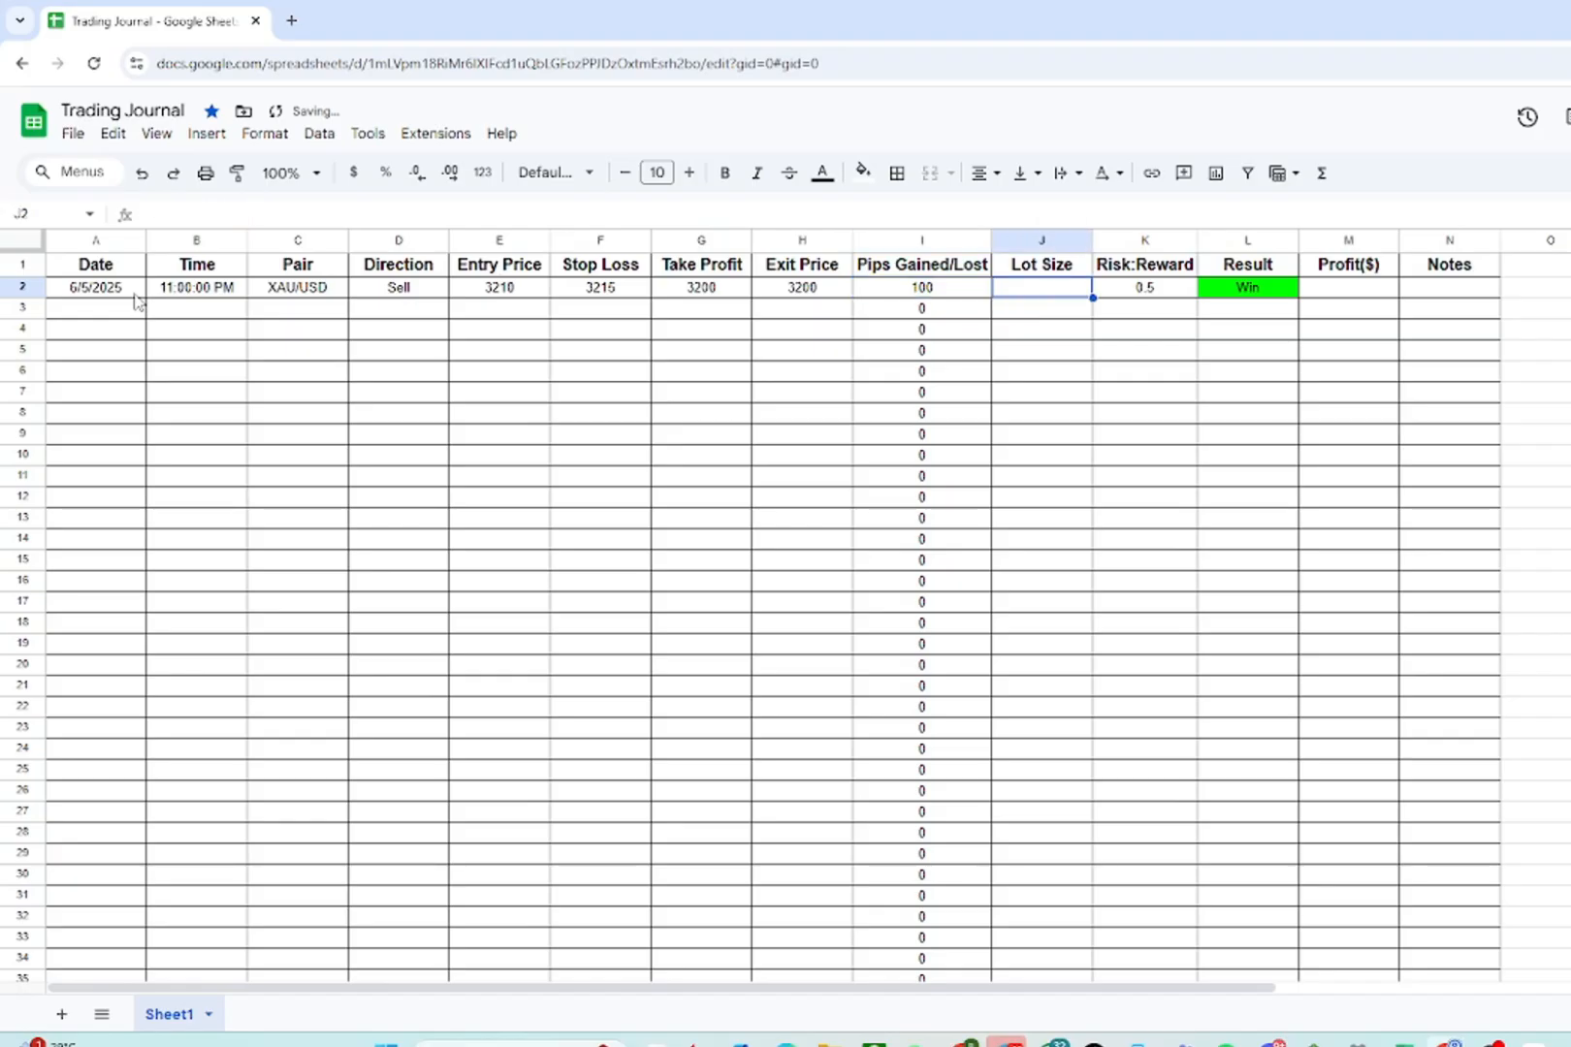
pyautogui.write('0.0')
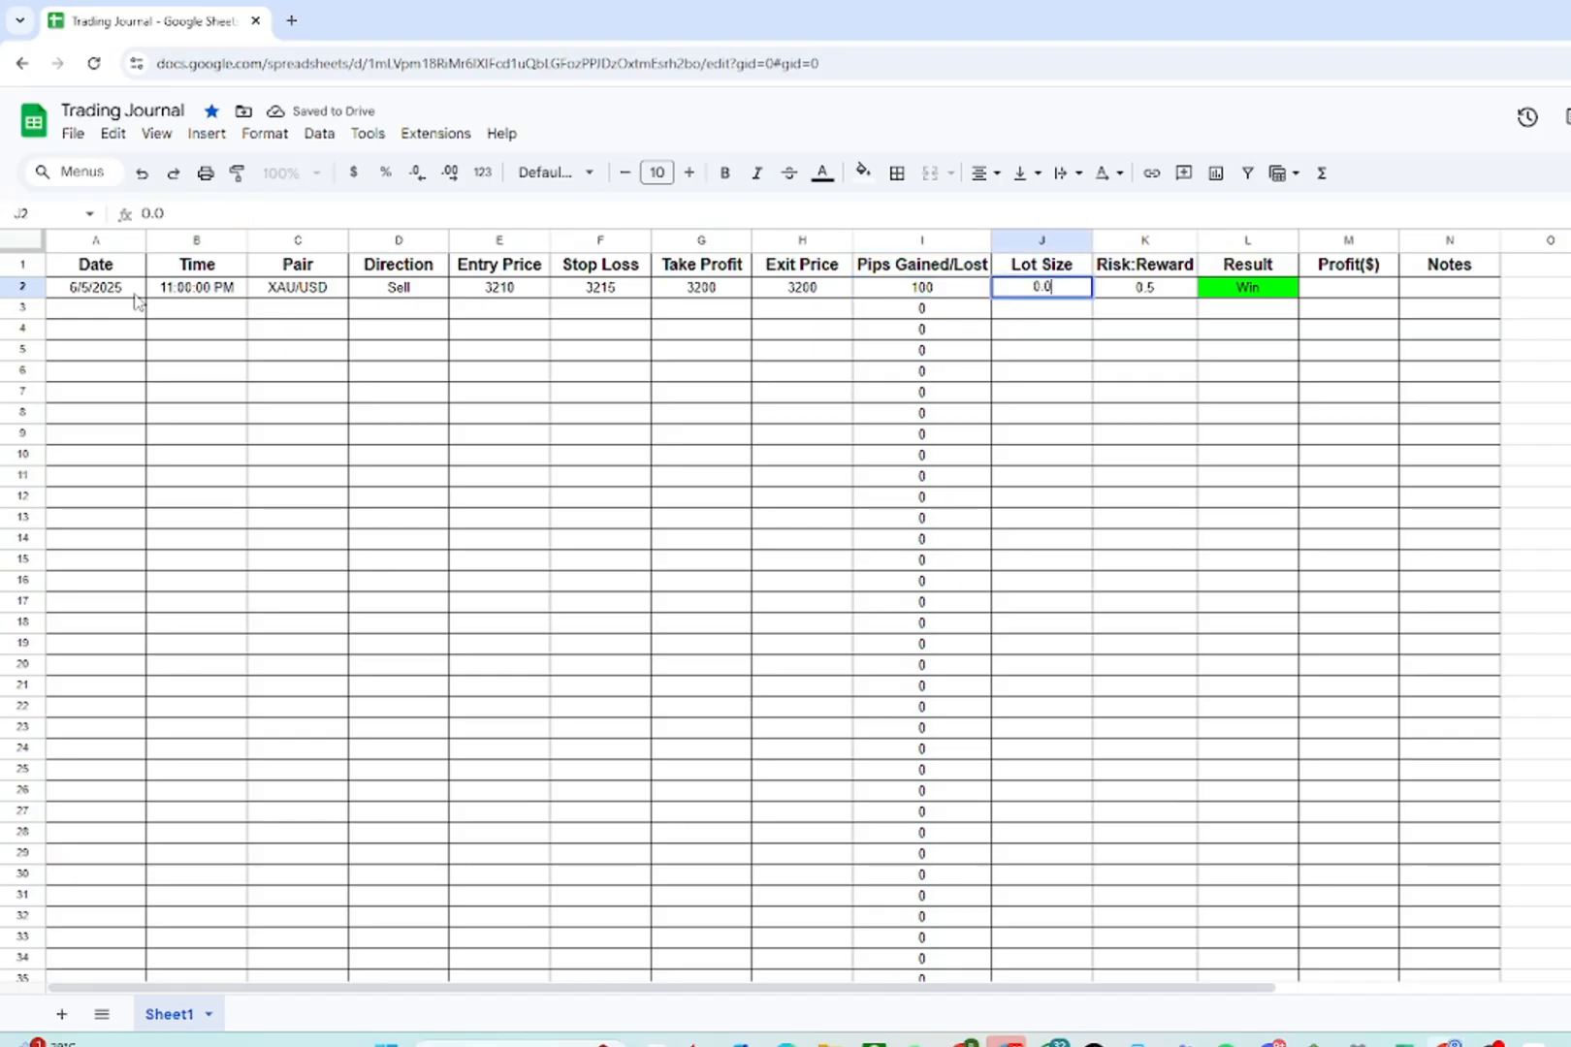
pyautogui.write('1')
pyautogui.click(1364, 334)
# - Add the note London Scalping to the first trade and widen the Notes column to fit it
pyautogui.click(1425, 294)
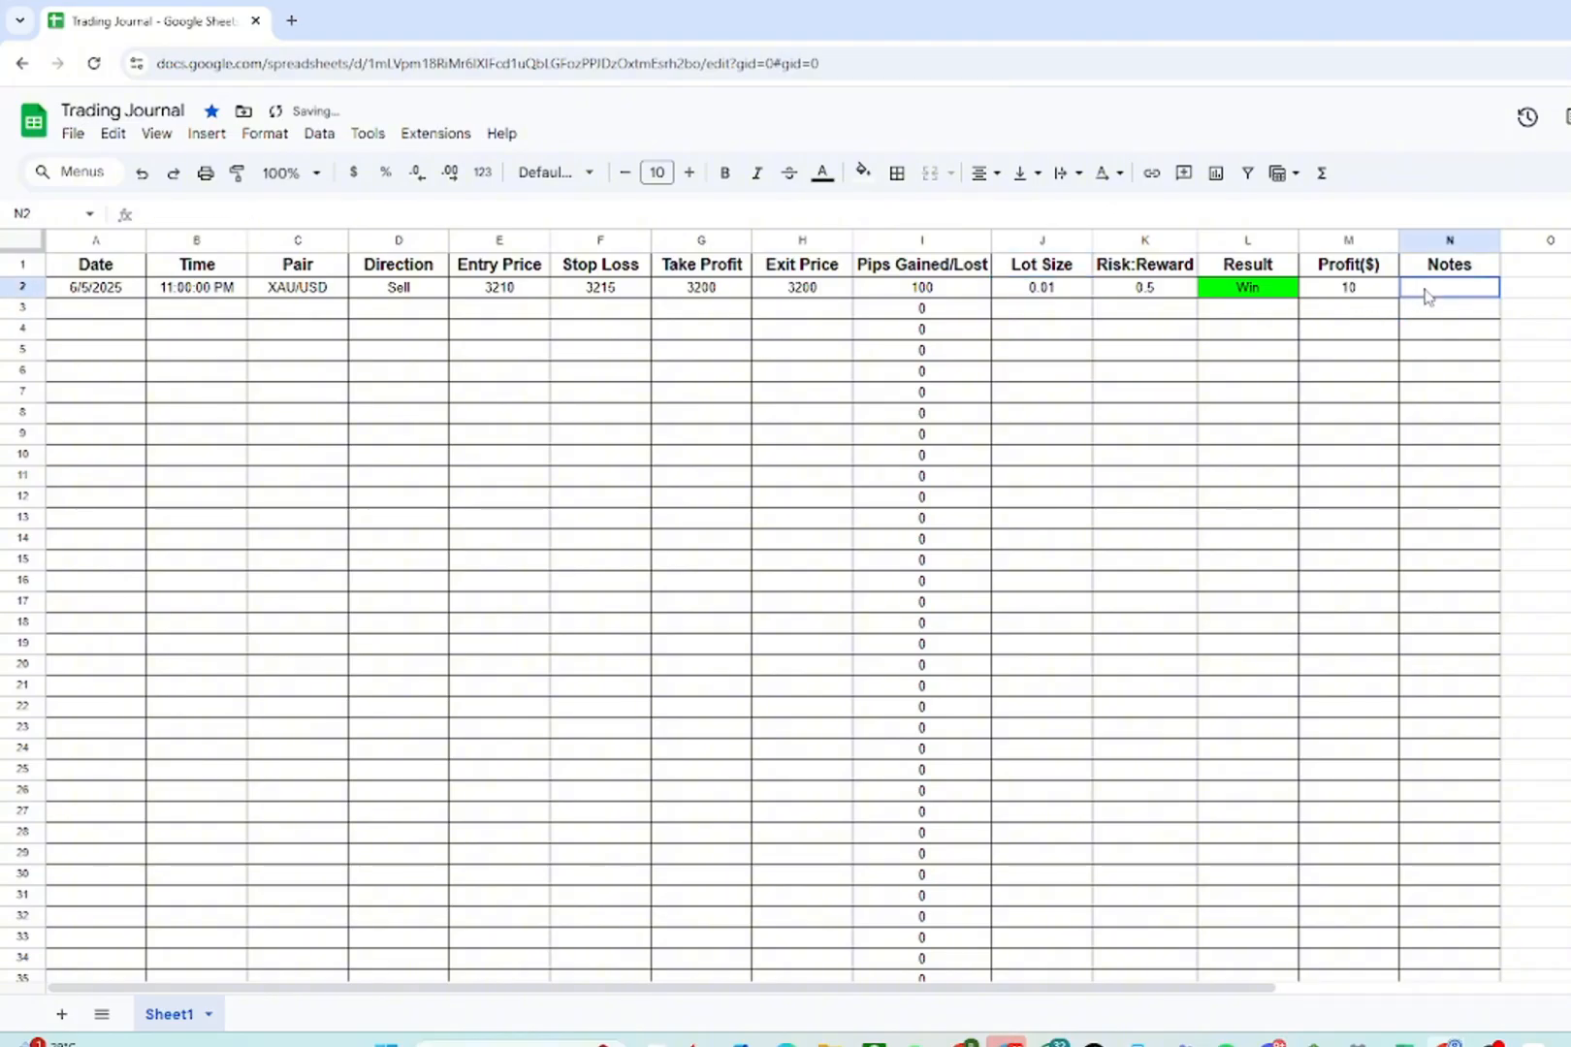
pyautogui.write('London')
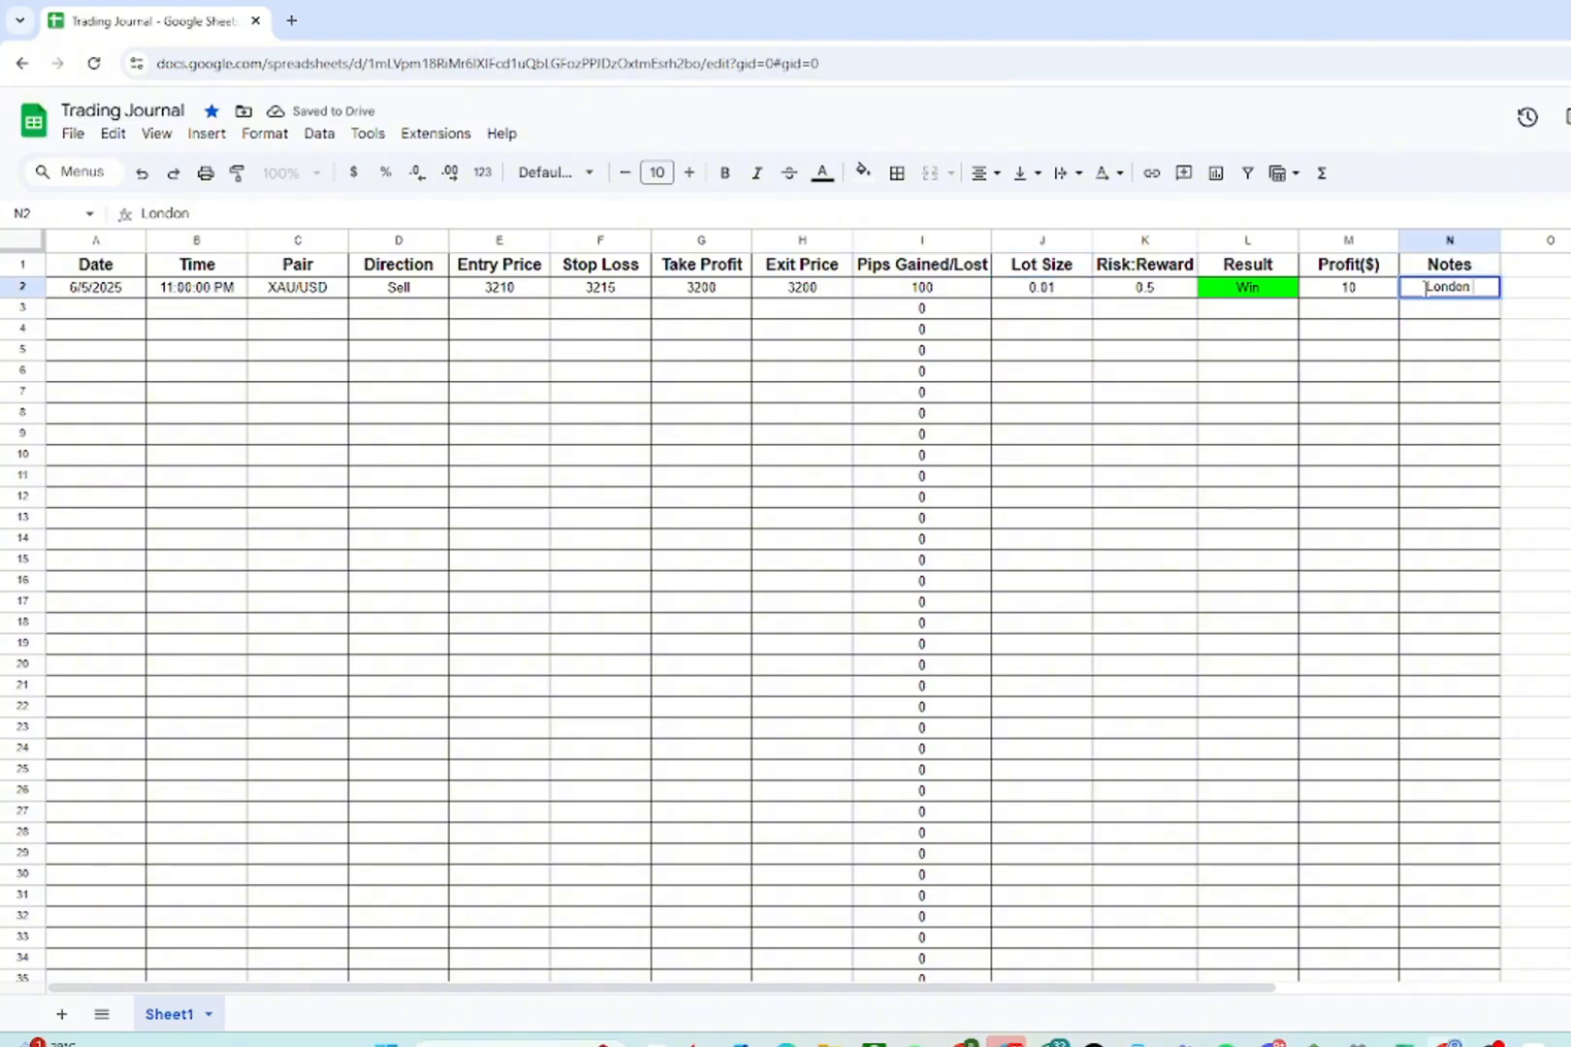
pyautogui.write(' Scalping')
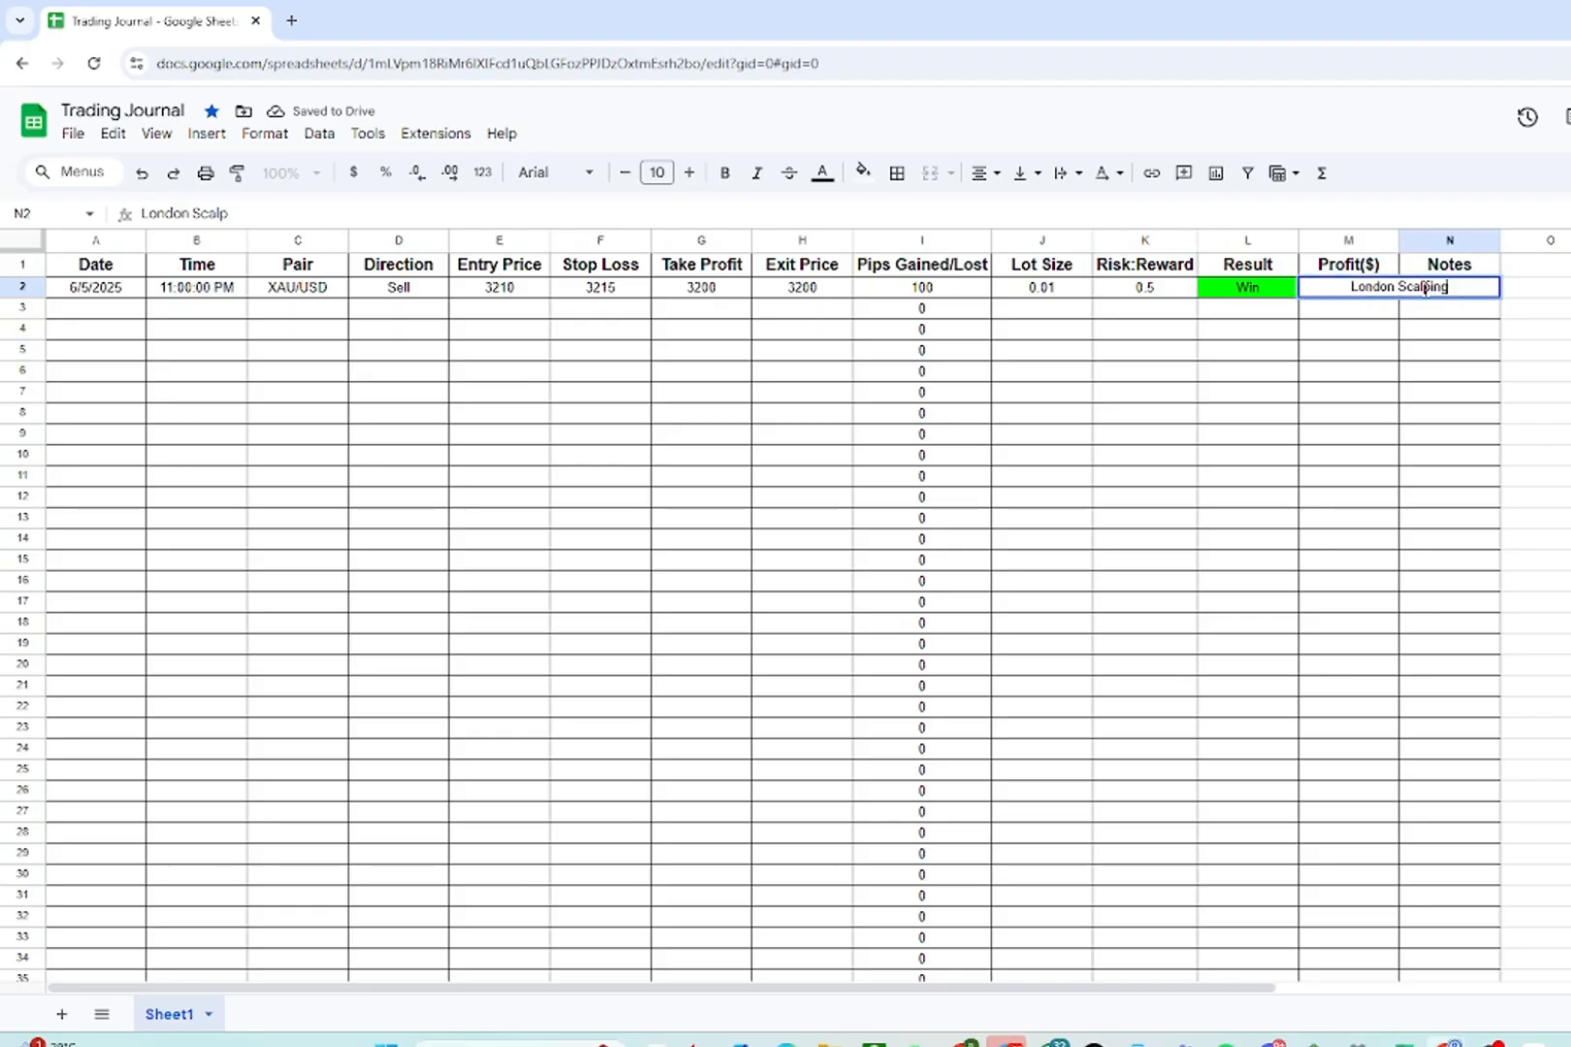
pyautogui.click(1338, 373)
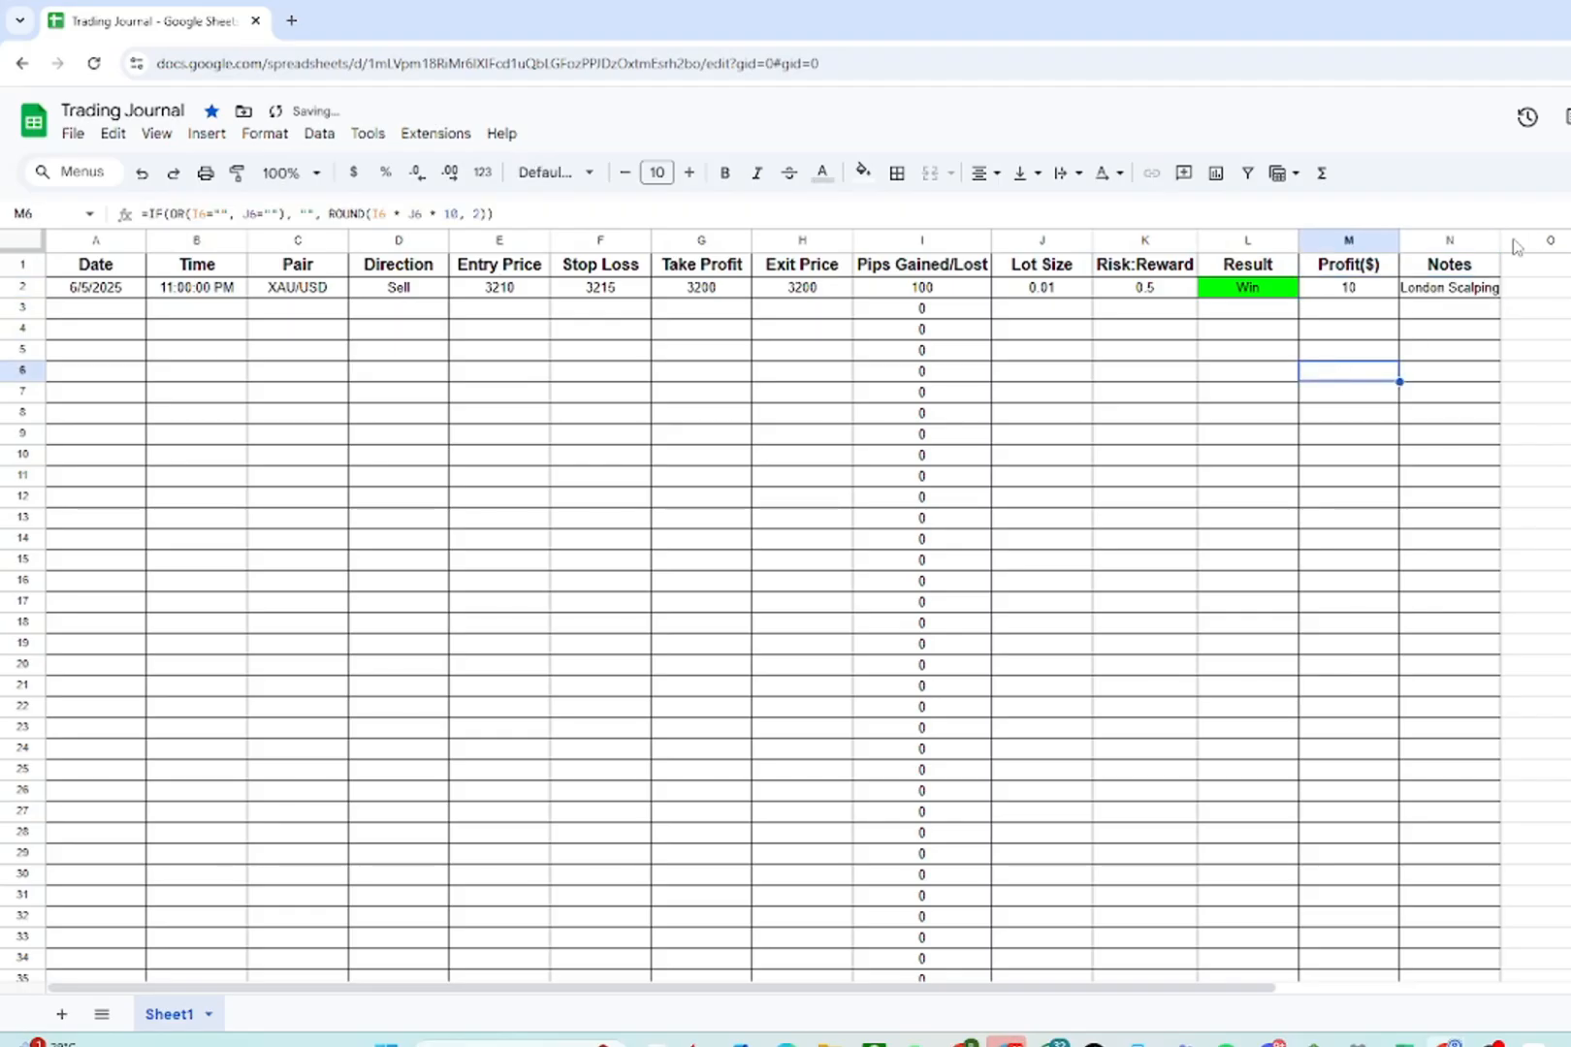
pyautogui.moveTo(1500, 240); pyautogui.dragTo(1543, 239)
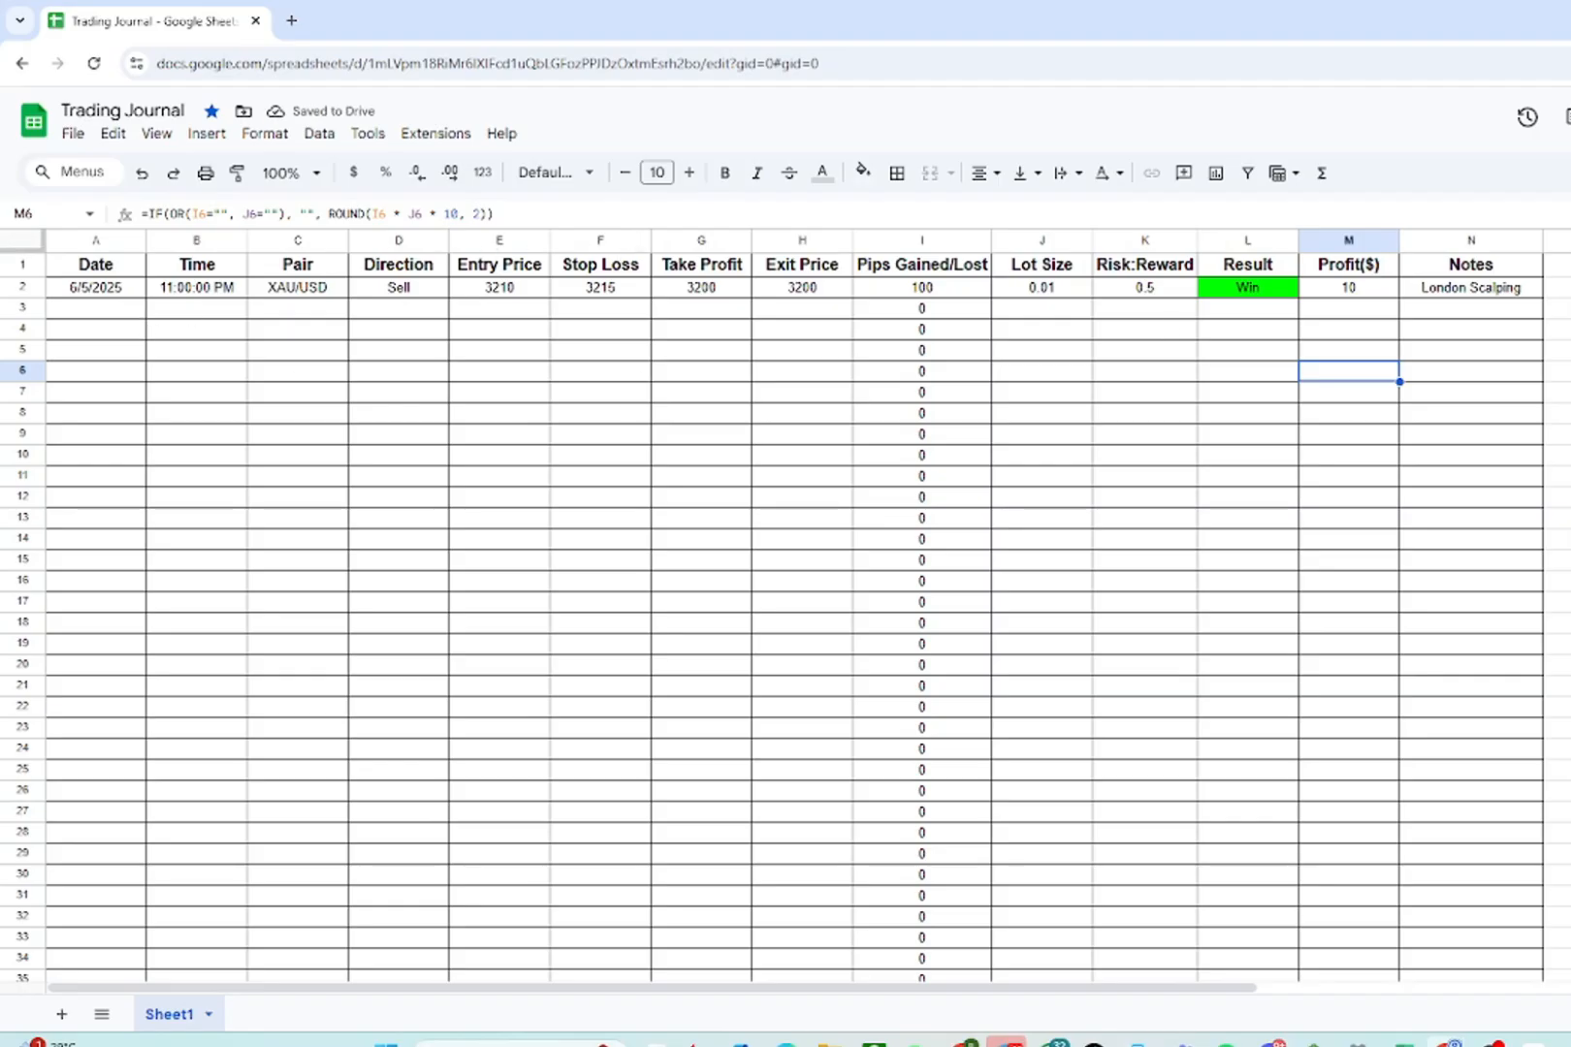
# - Enter the second trade's date 06/05/2025 and time 11pm in row 3
pyautogui.click(83, 311)
pyautogui.write('06/')
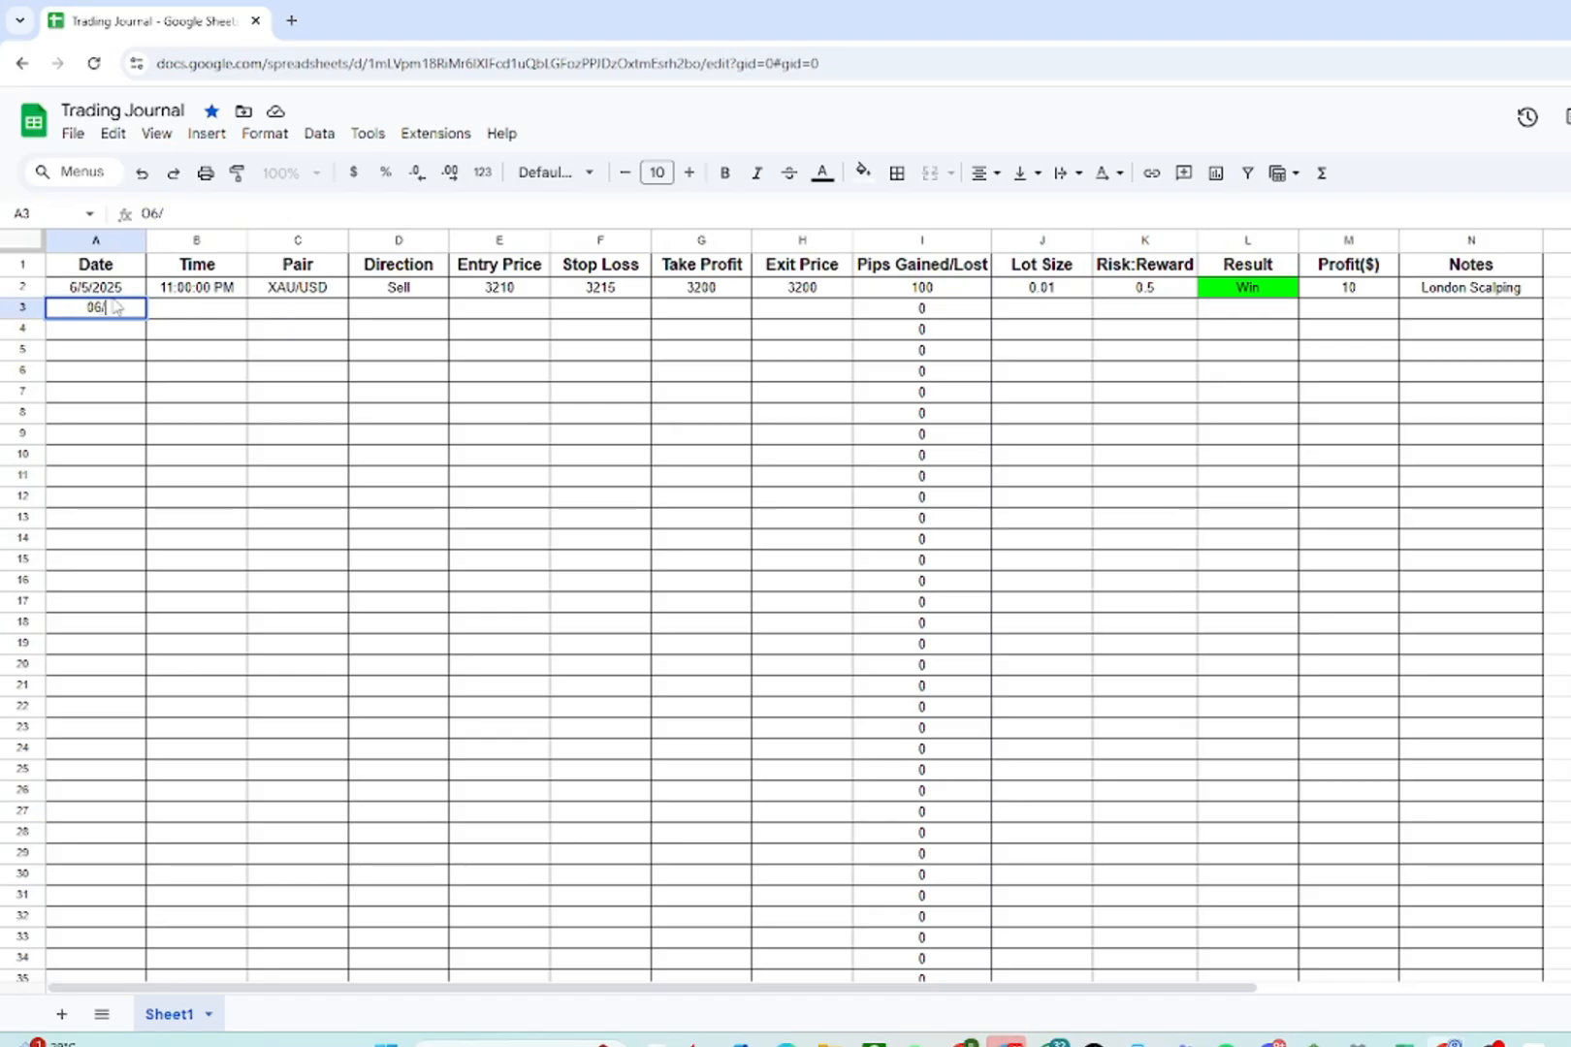
pyautogui.write('05/2025')
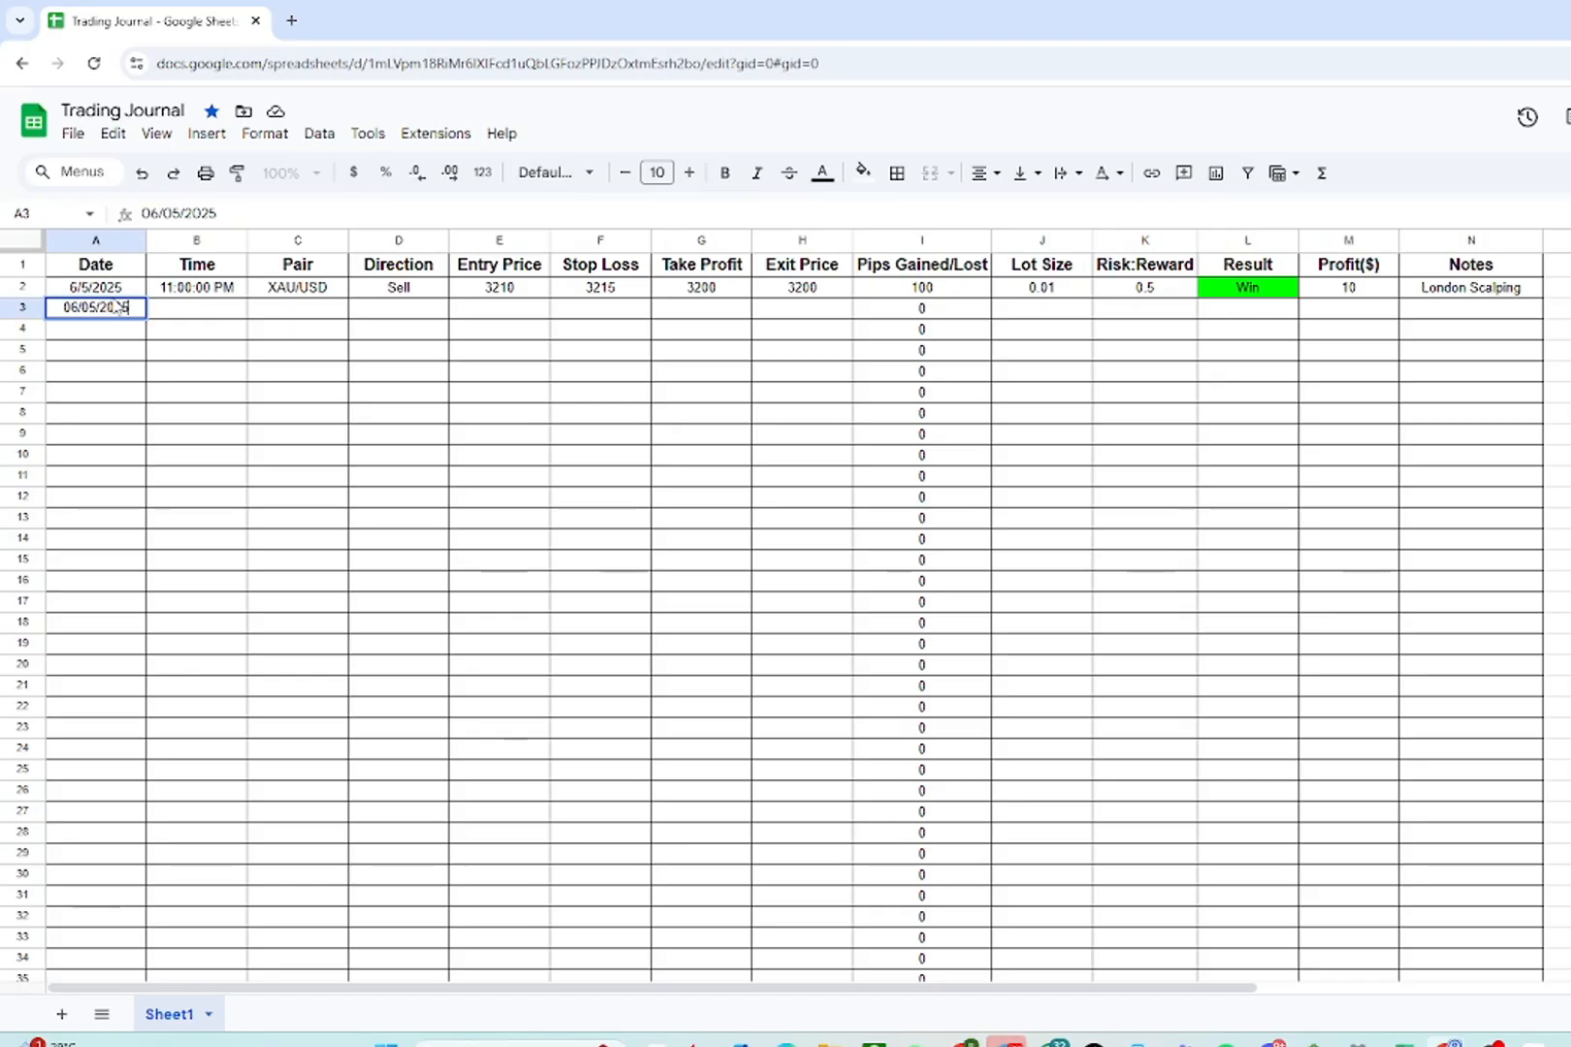
pyautogui.press('Tab')
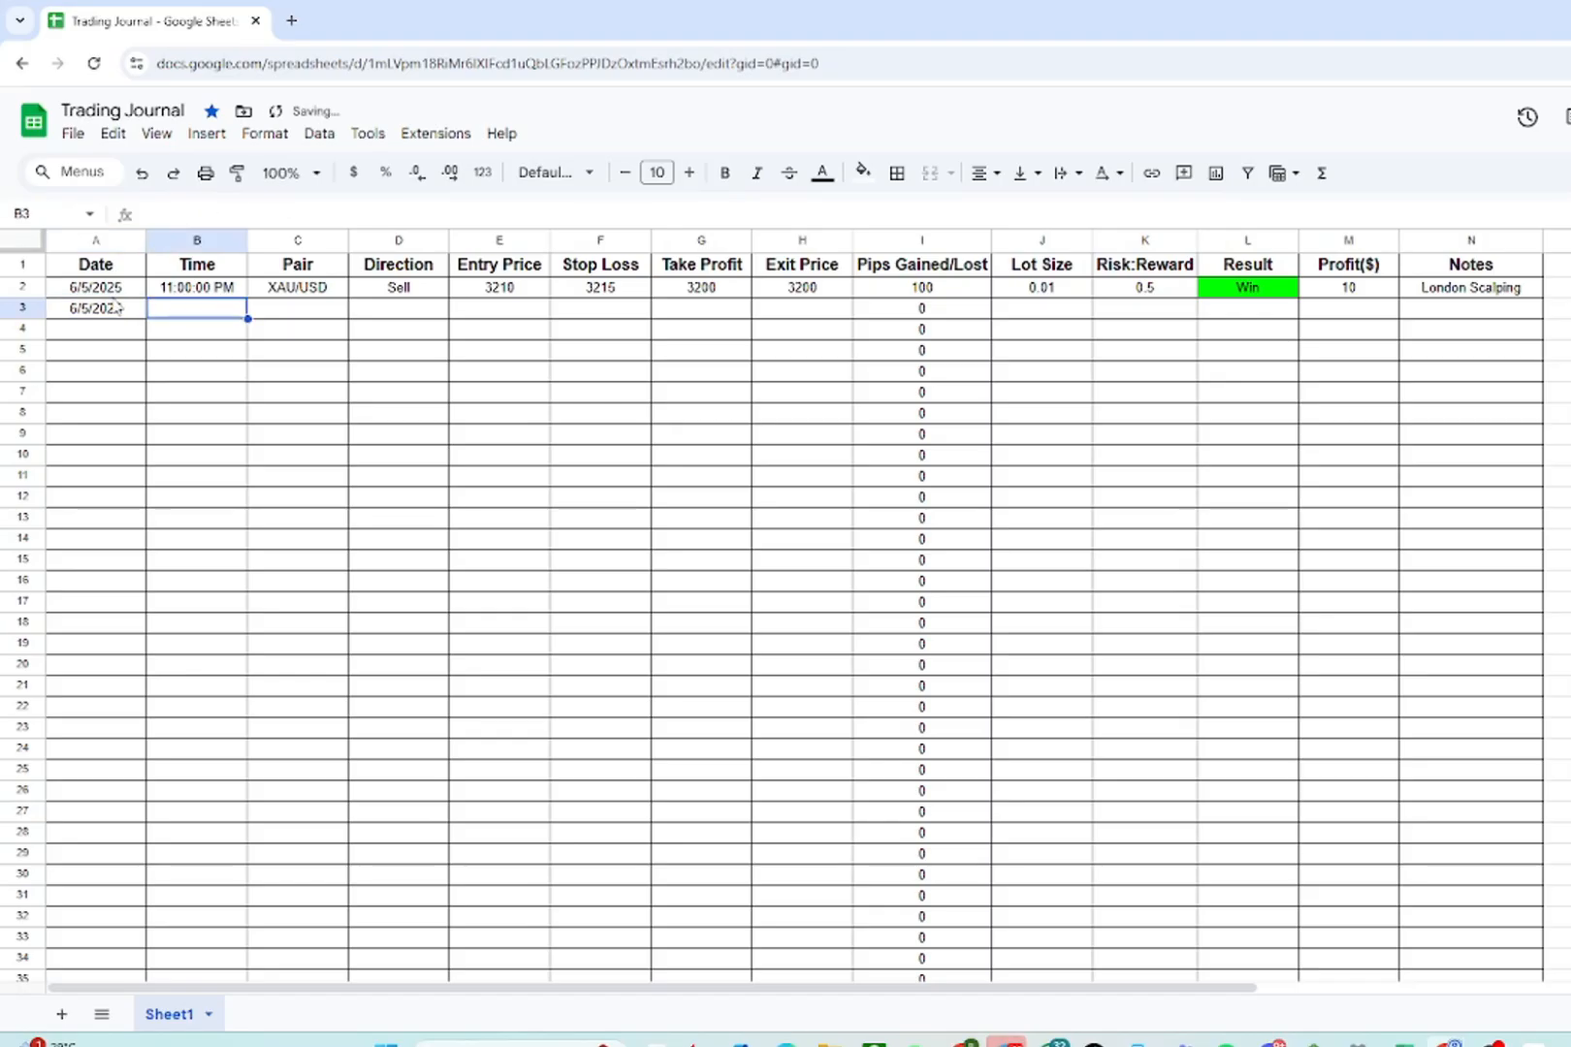
pyautogui.write('11p')
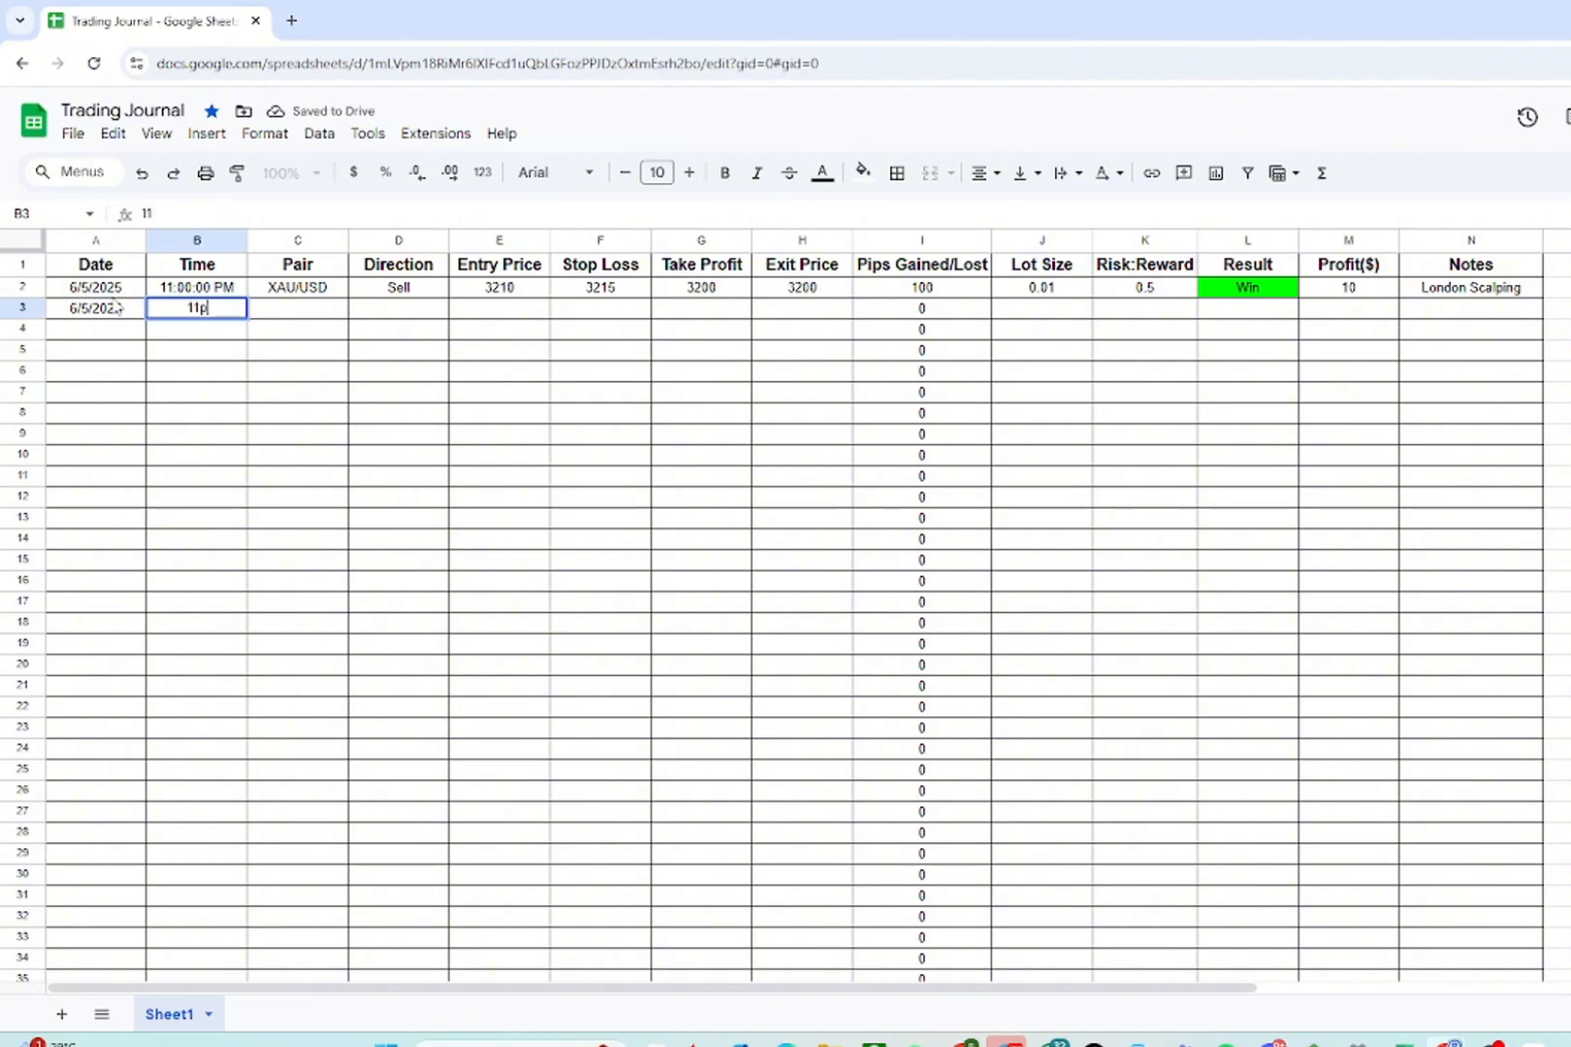
pyautogui.write('m')
pyautogui.press('Return')
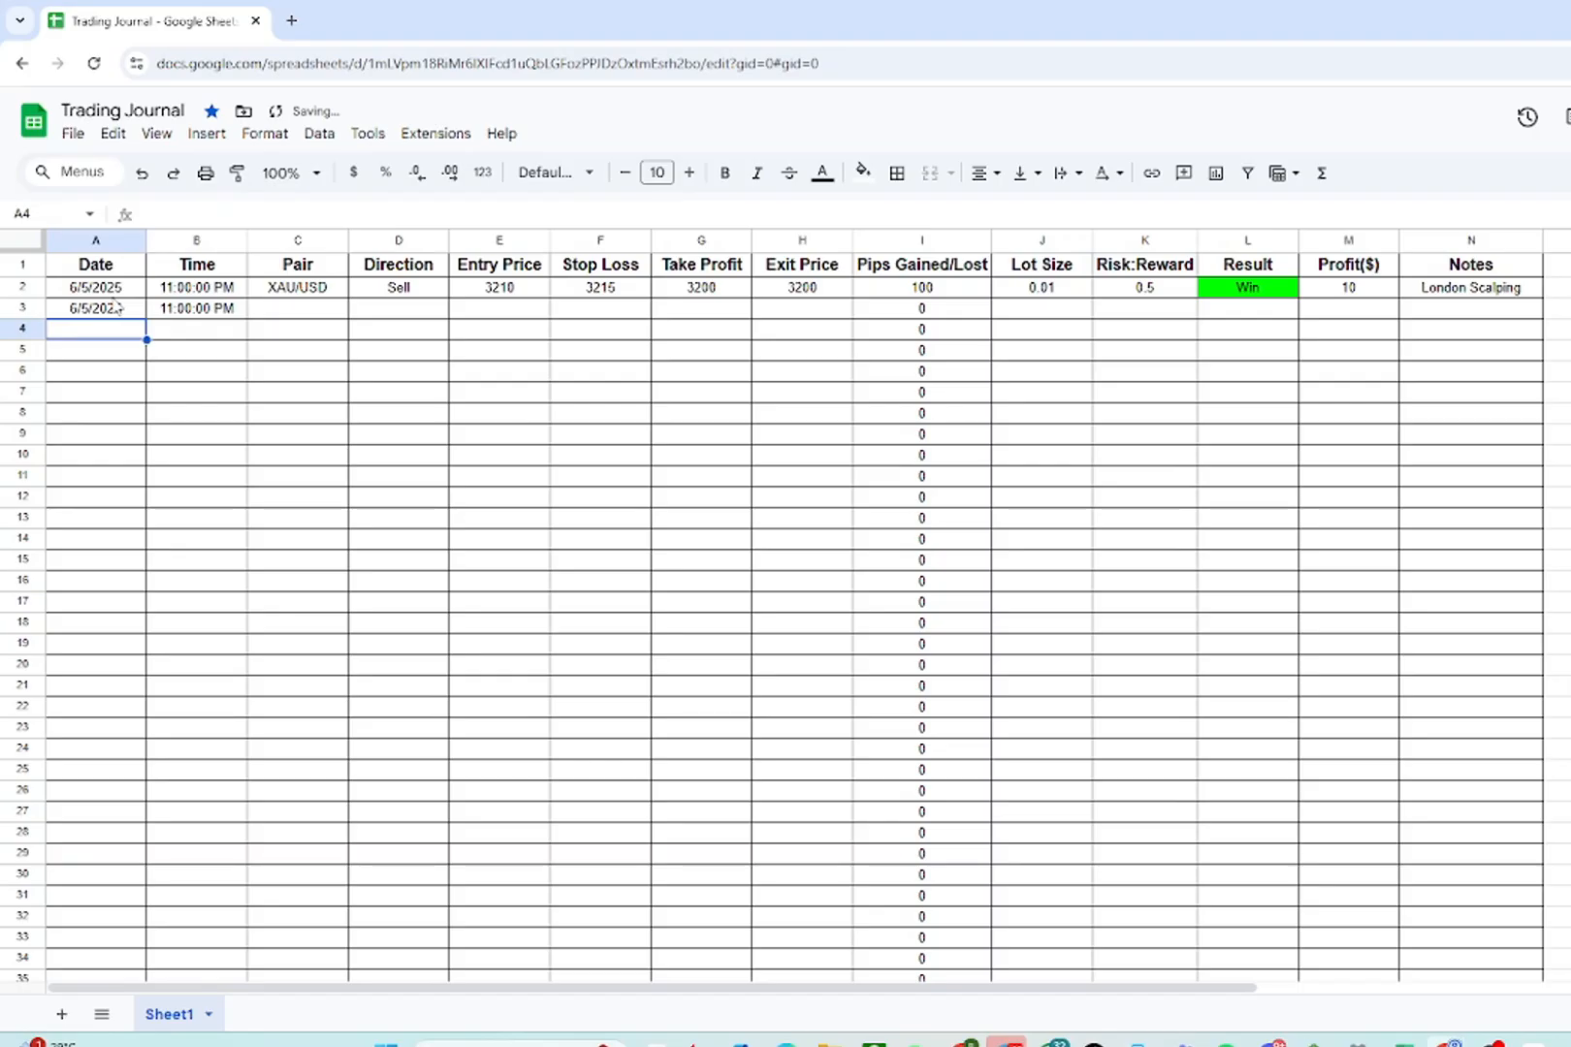
# - Enter BTC/USD as the second trade's pair and Buy as its direction
pyautogui.click(311, 304)
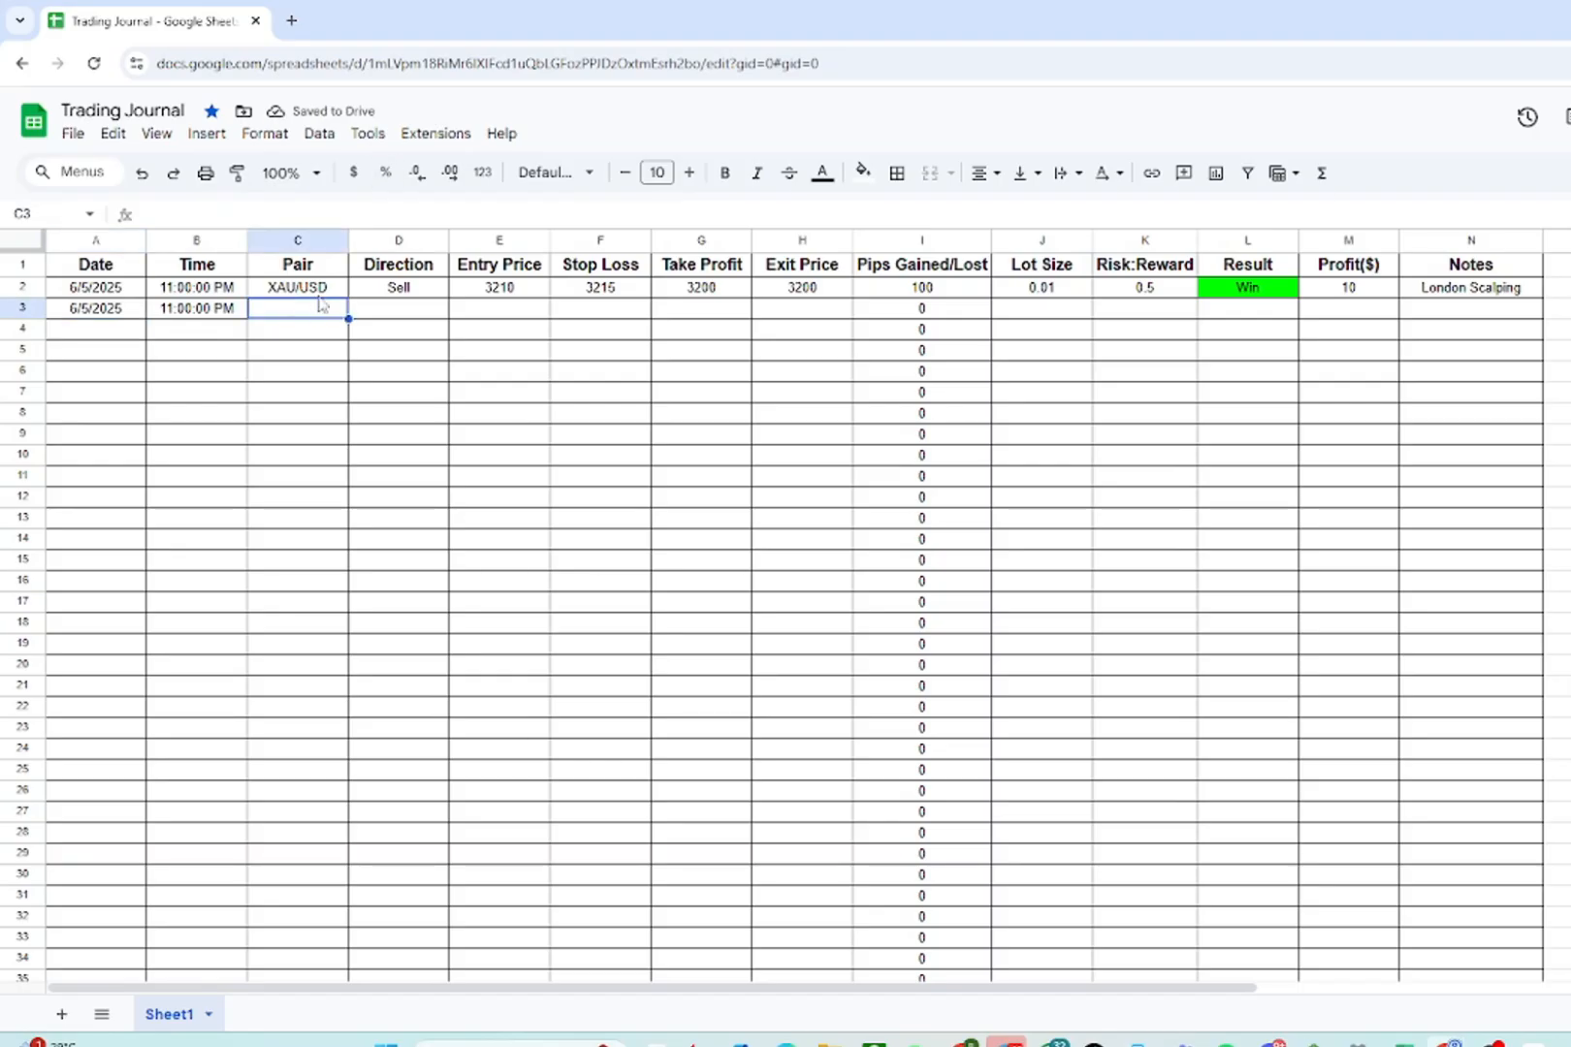
pyautogui.write('BTC/U')
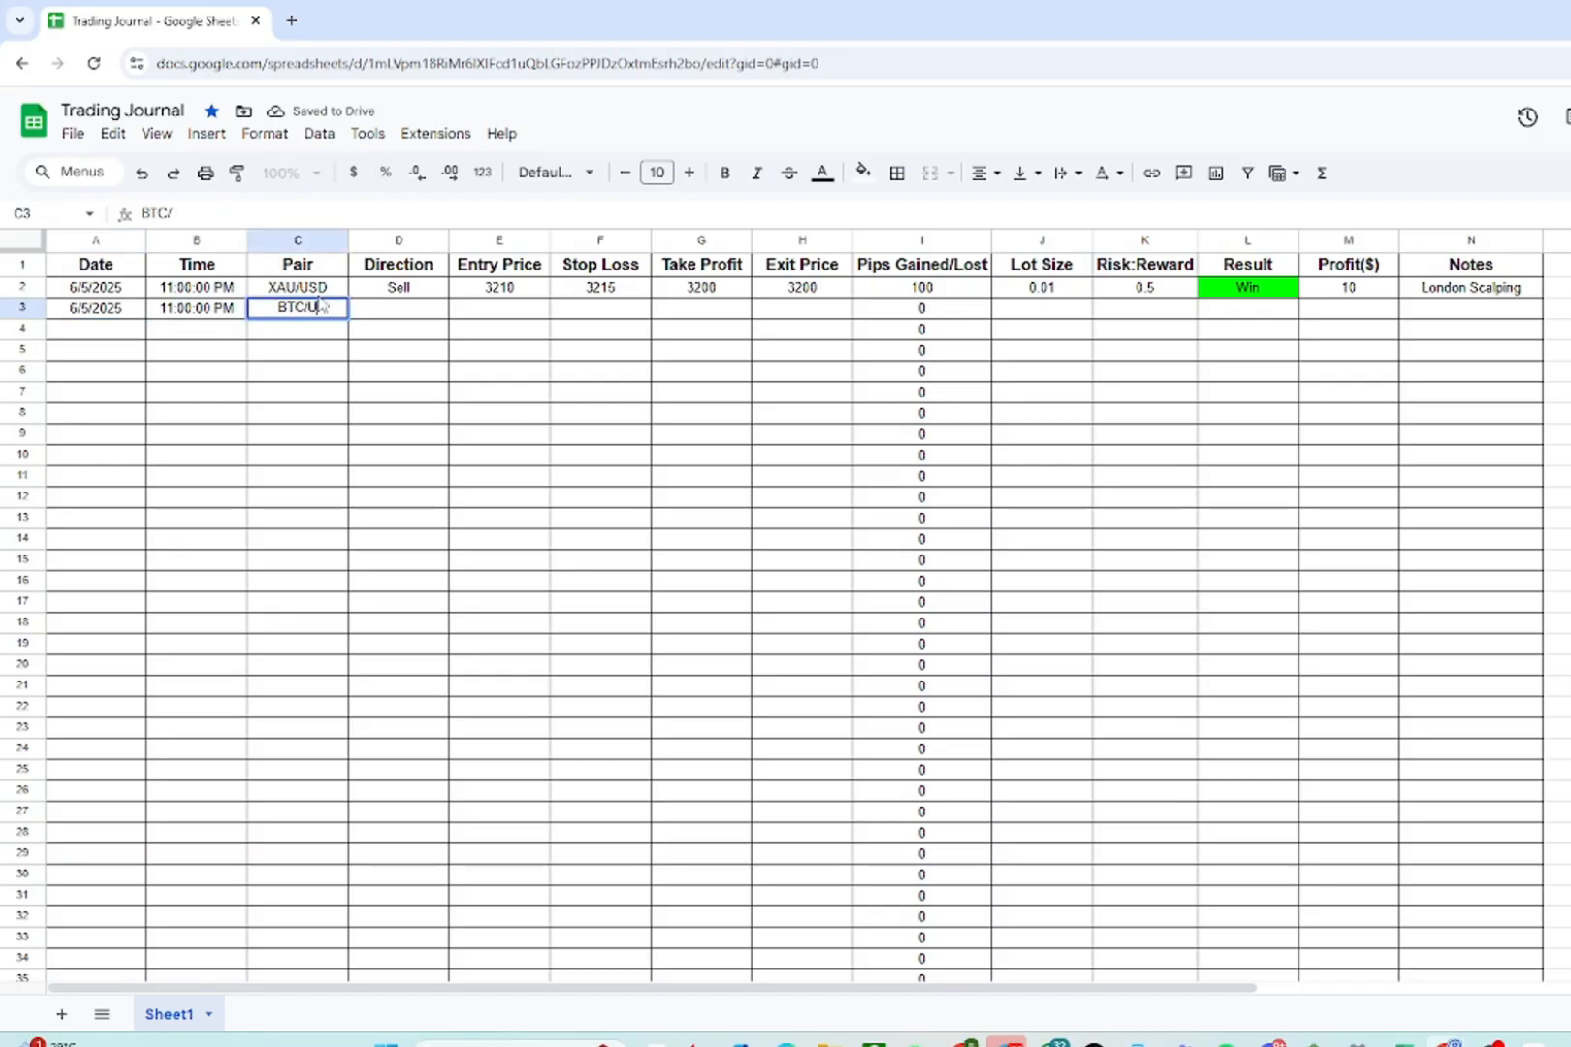
pyautogui.write('SD')
pyautogui.press('Tab')
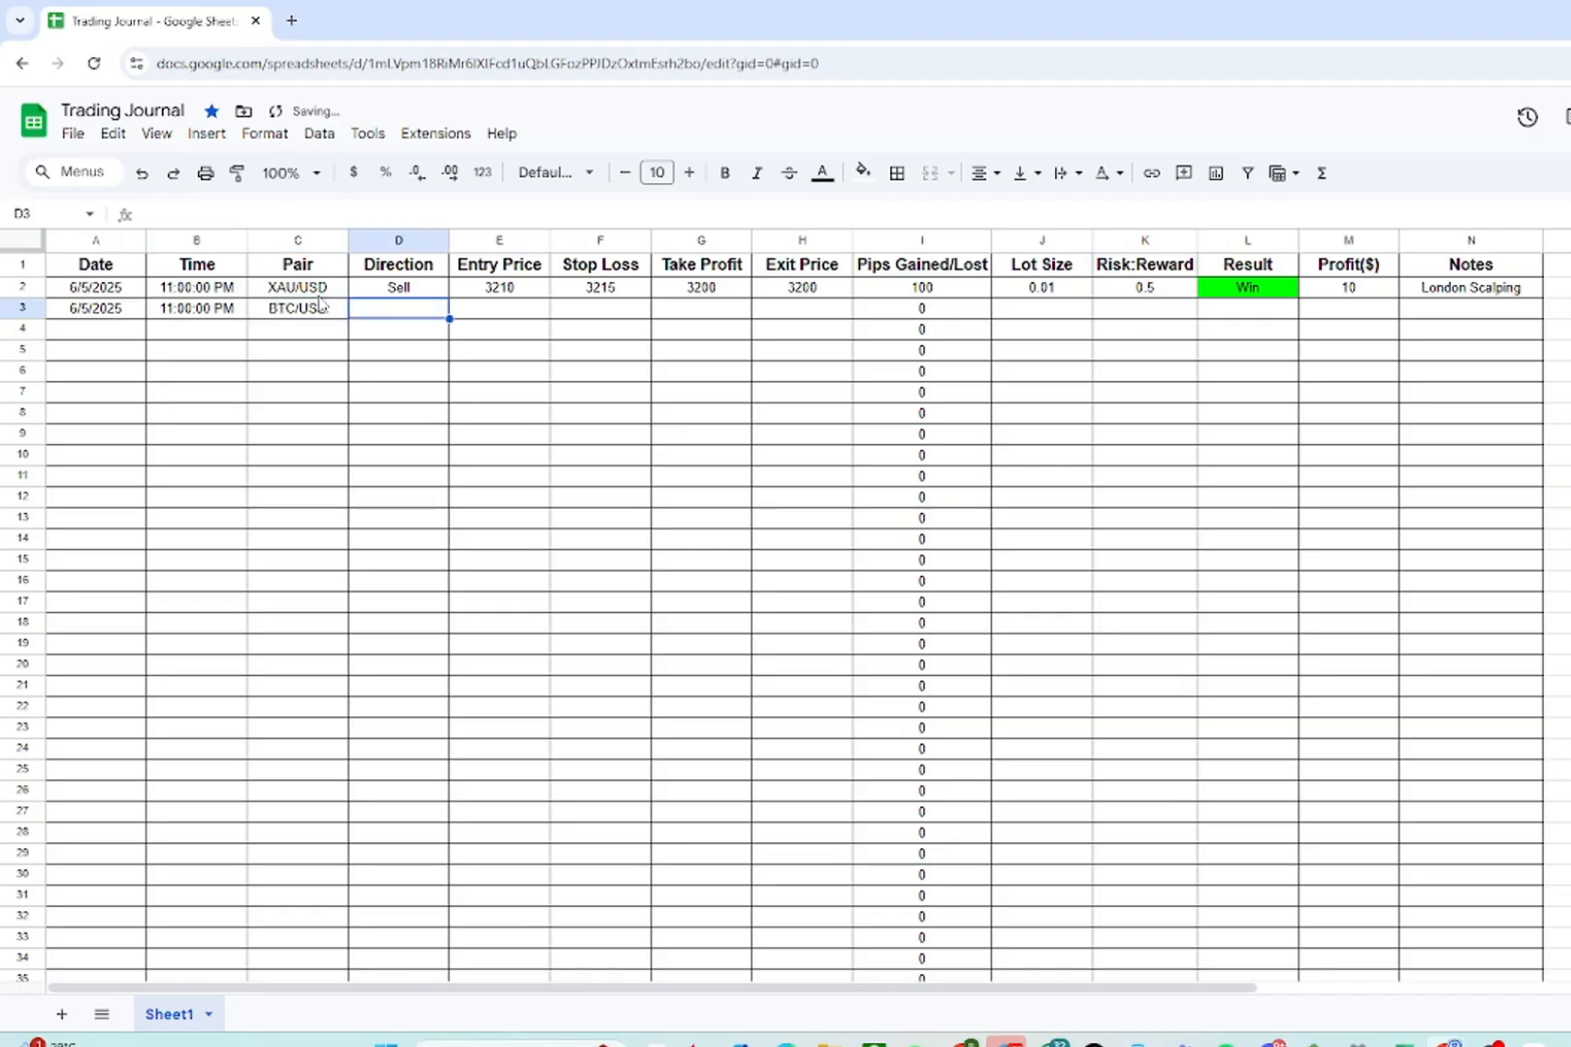
pyautogui.write('Buy')
pyautogui.press('Tab')
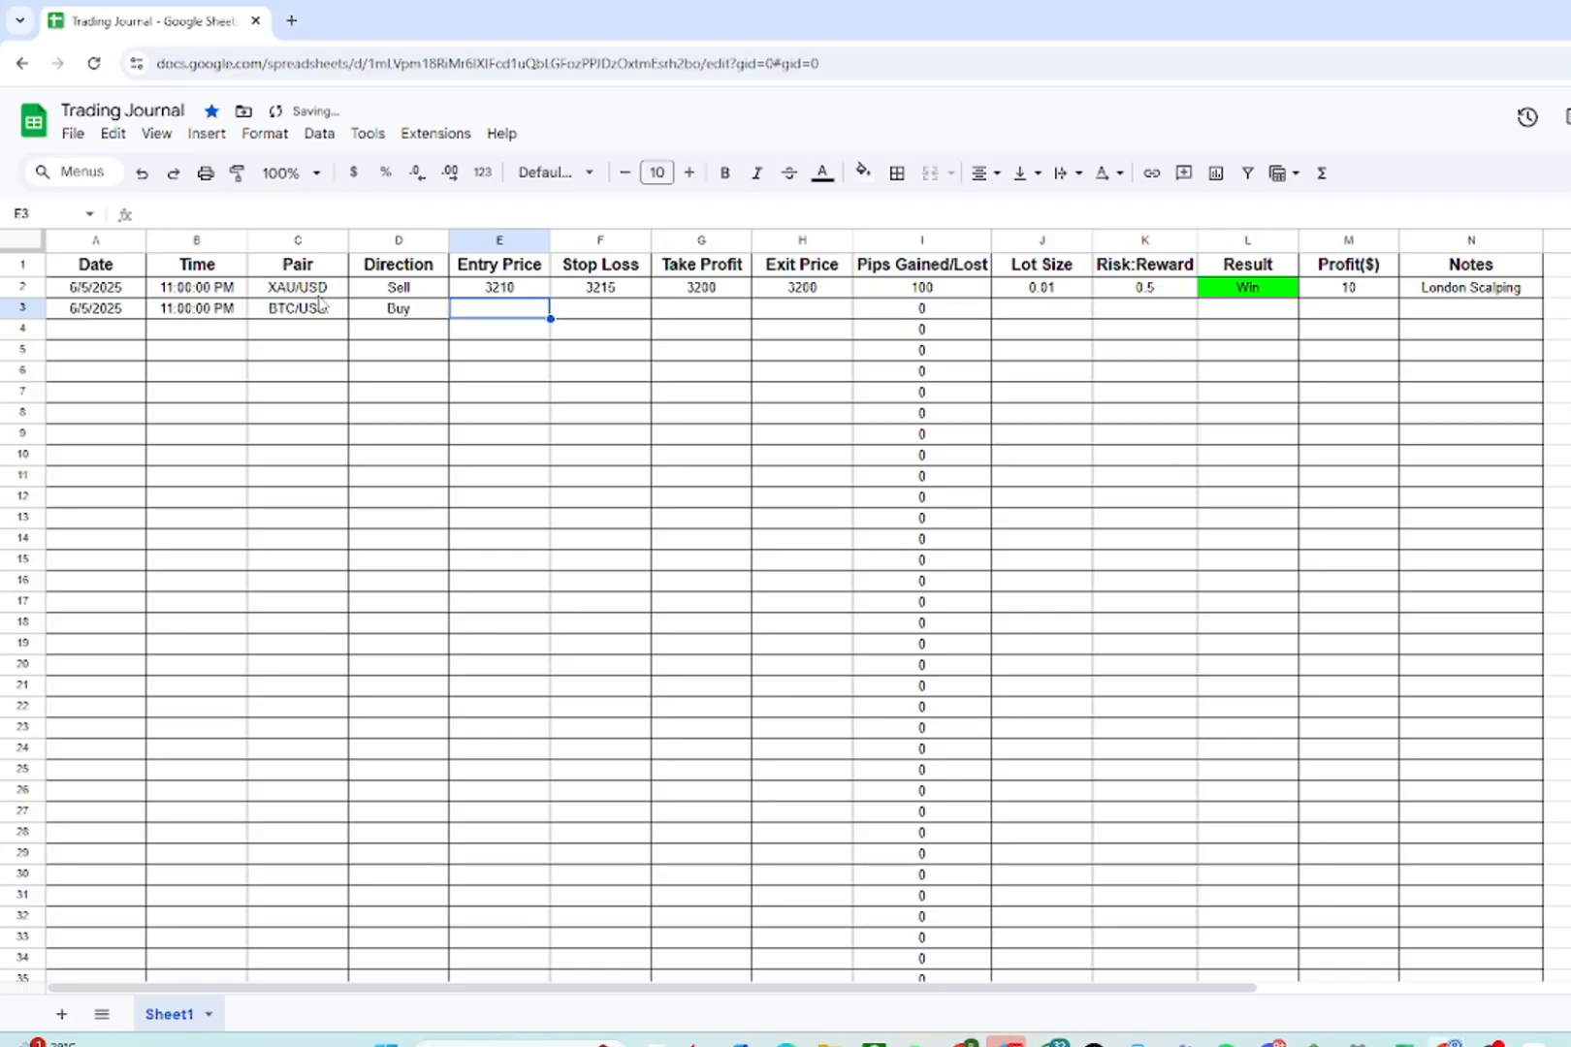
# - Enter the second trade's entry price 90000, stop loss 89500 and take profit 91000
pyautogui.write('90000')
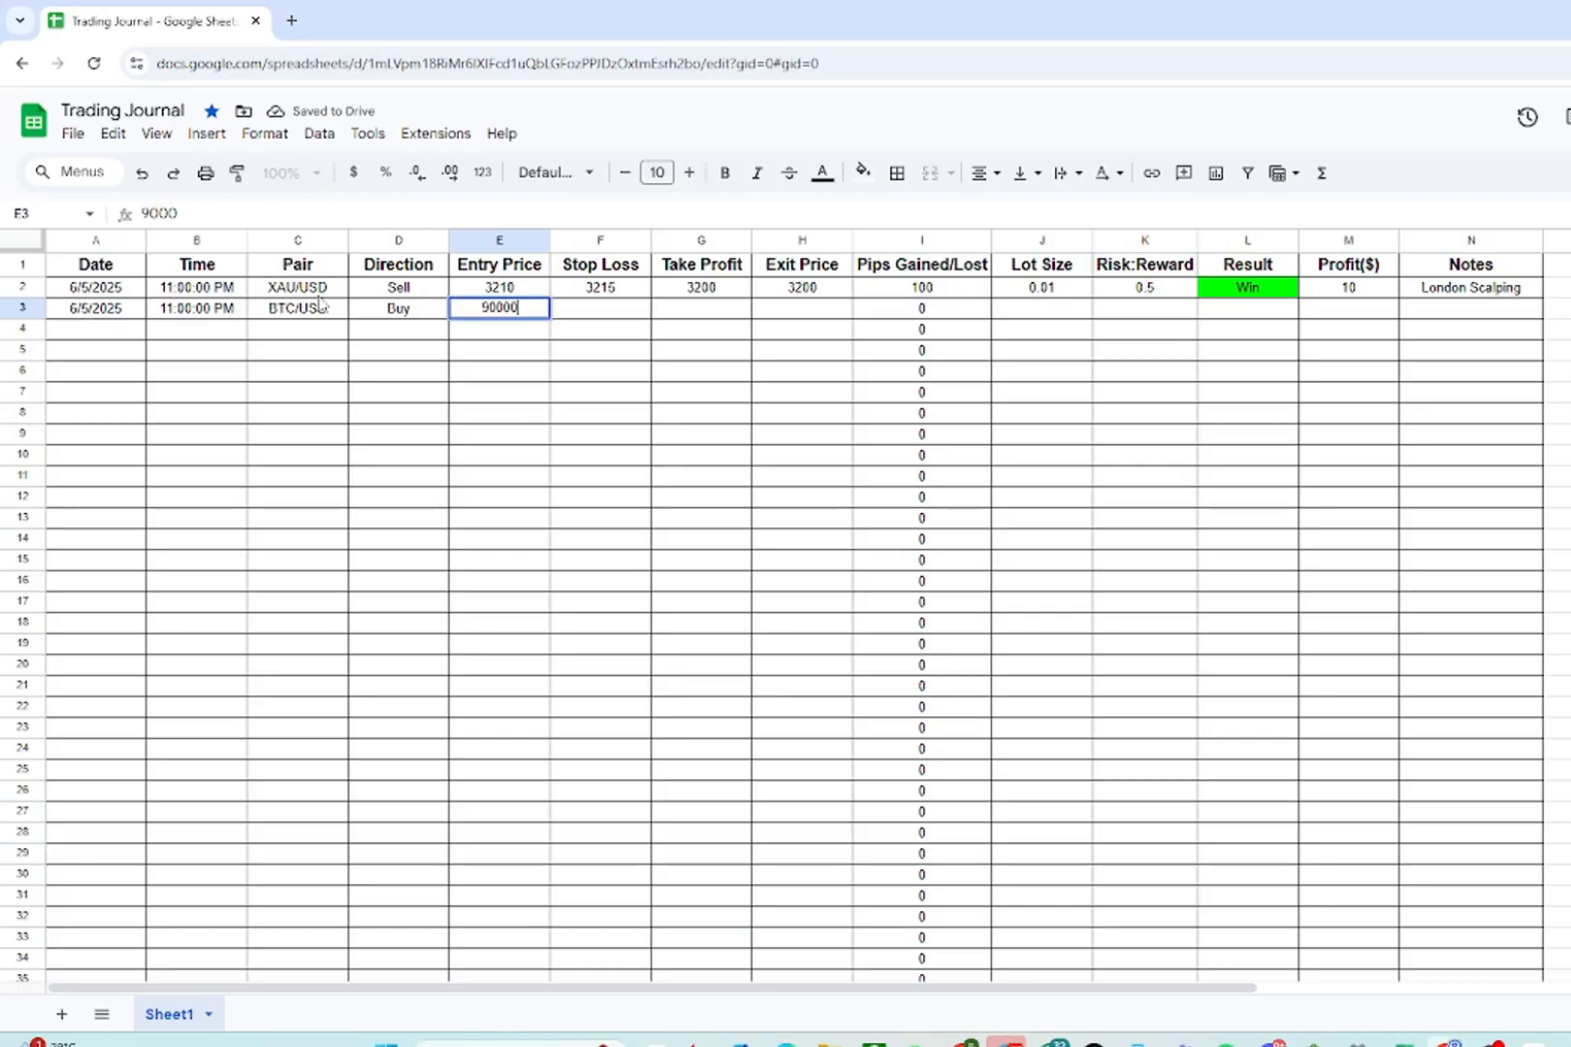
pyautogui.press('Tab')
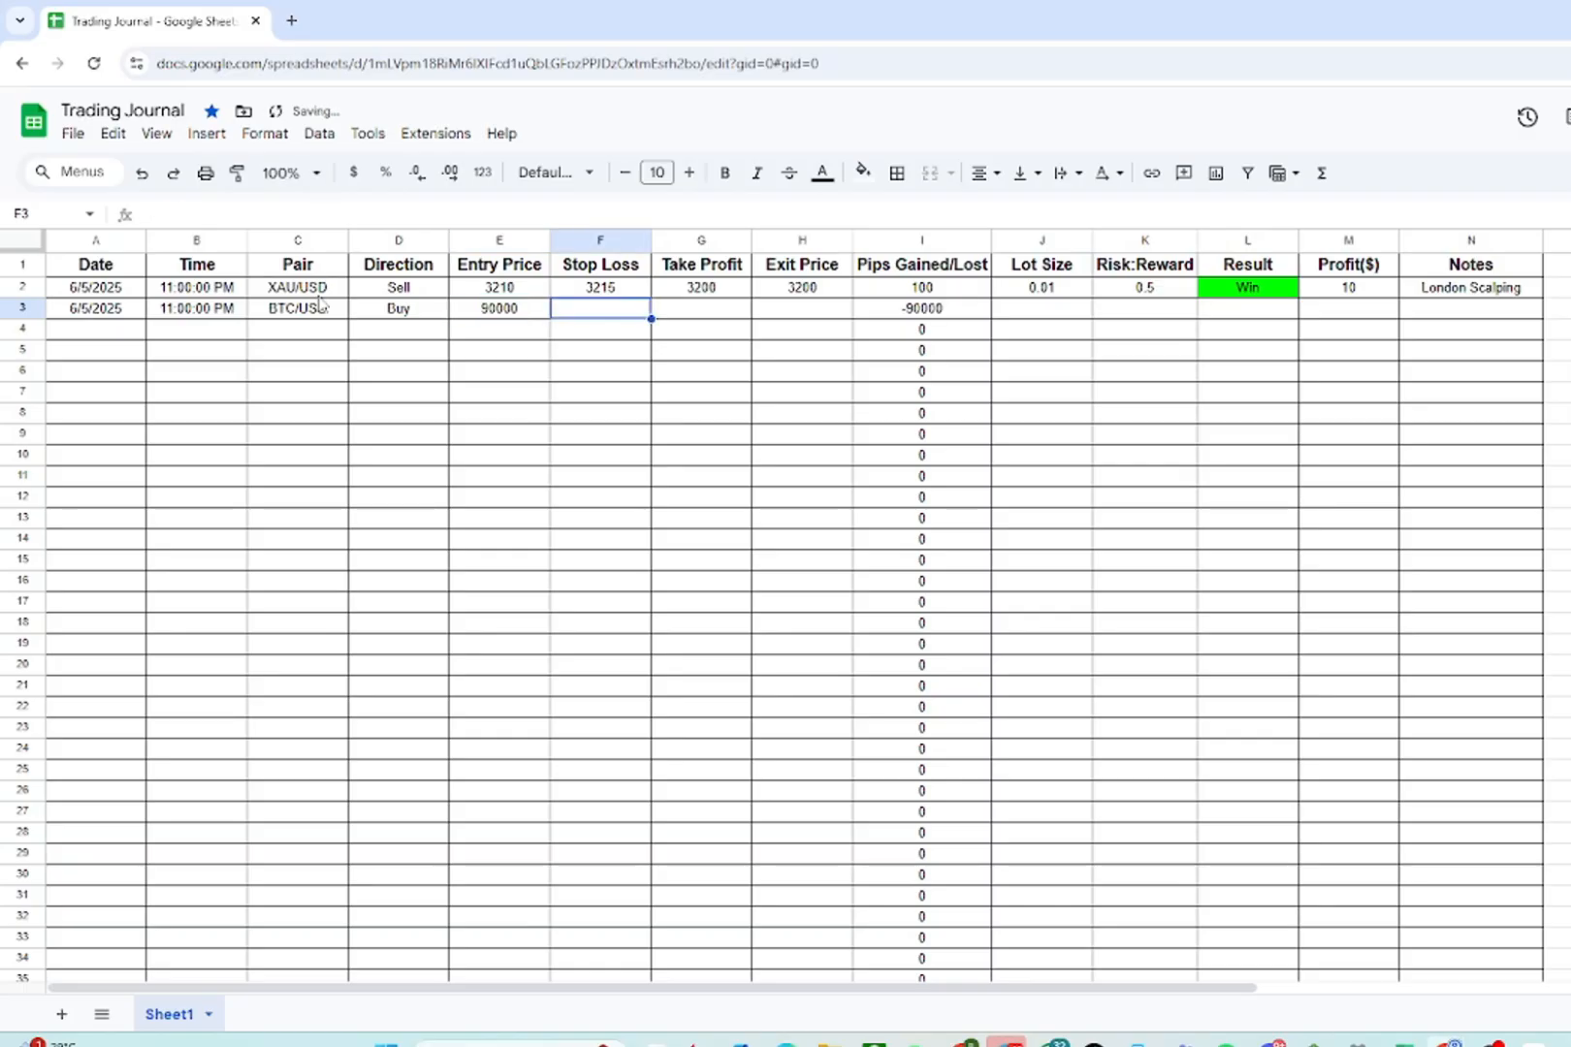
pyautogui.write('89500')
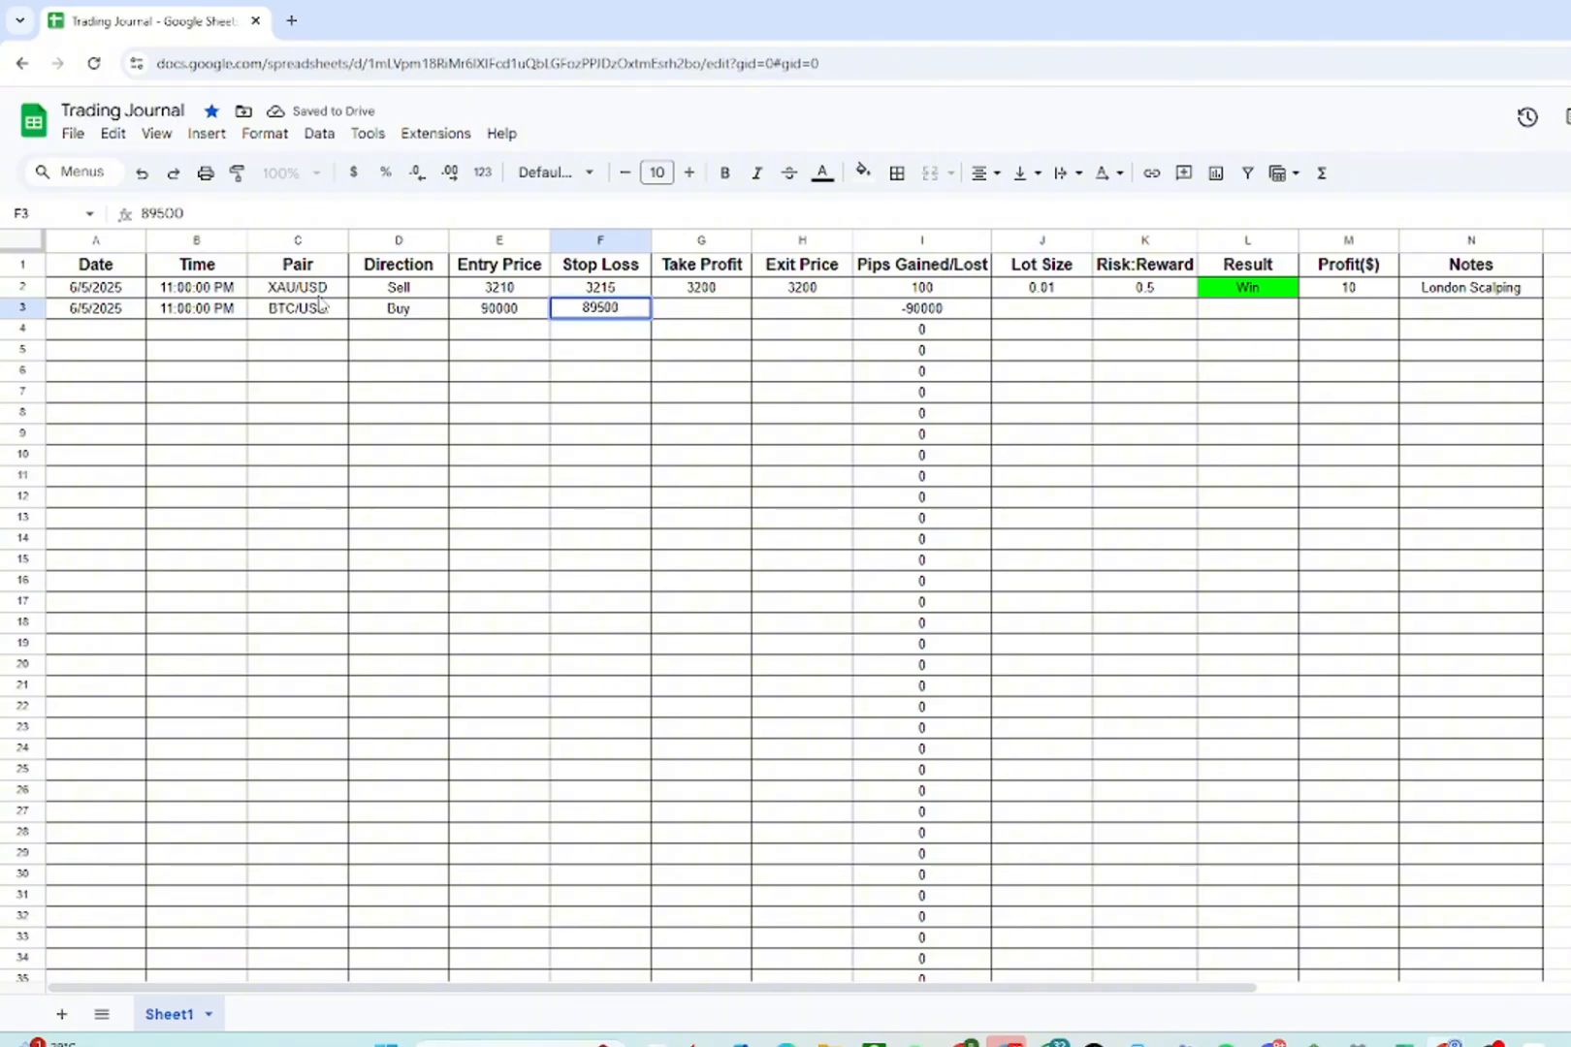
pyautogui.press('Tab')
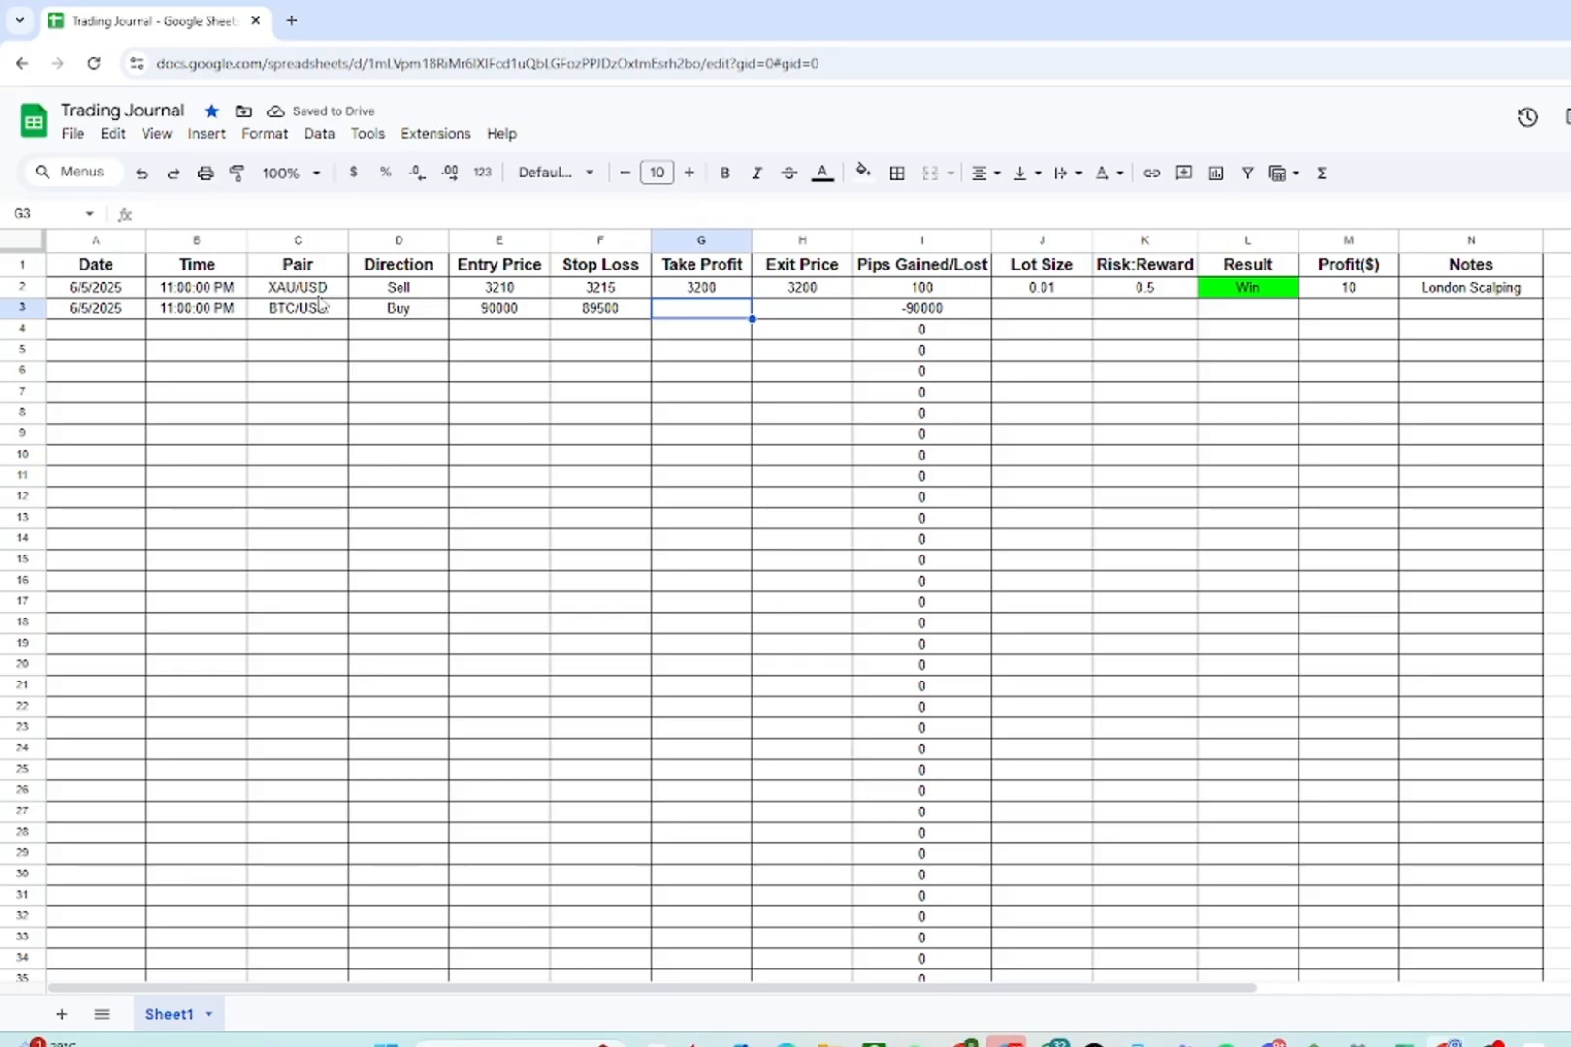
pyautogui.write('91000')
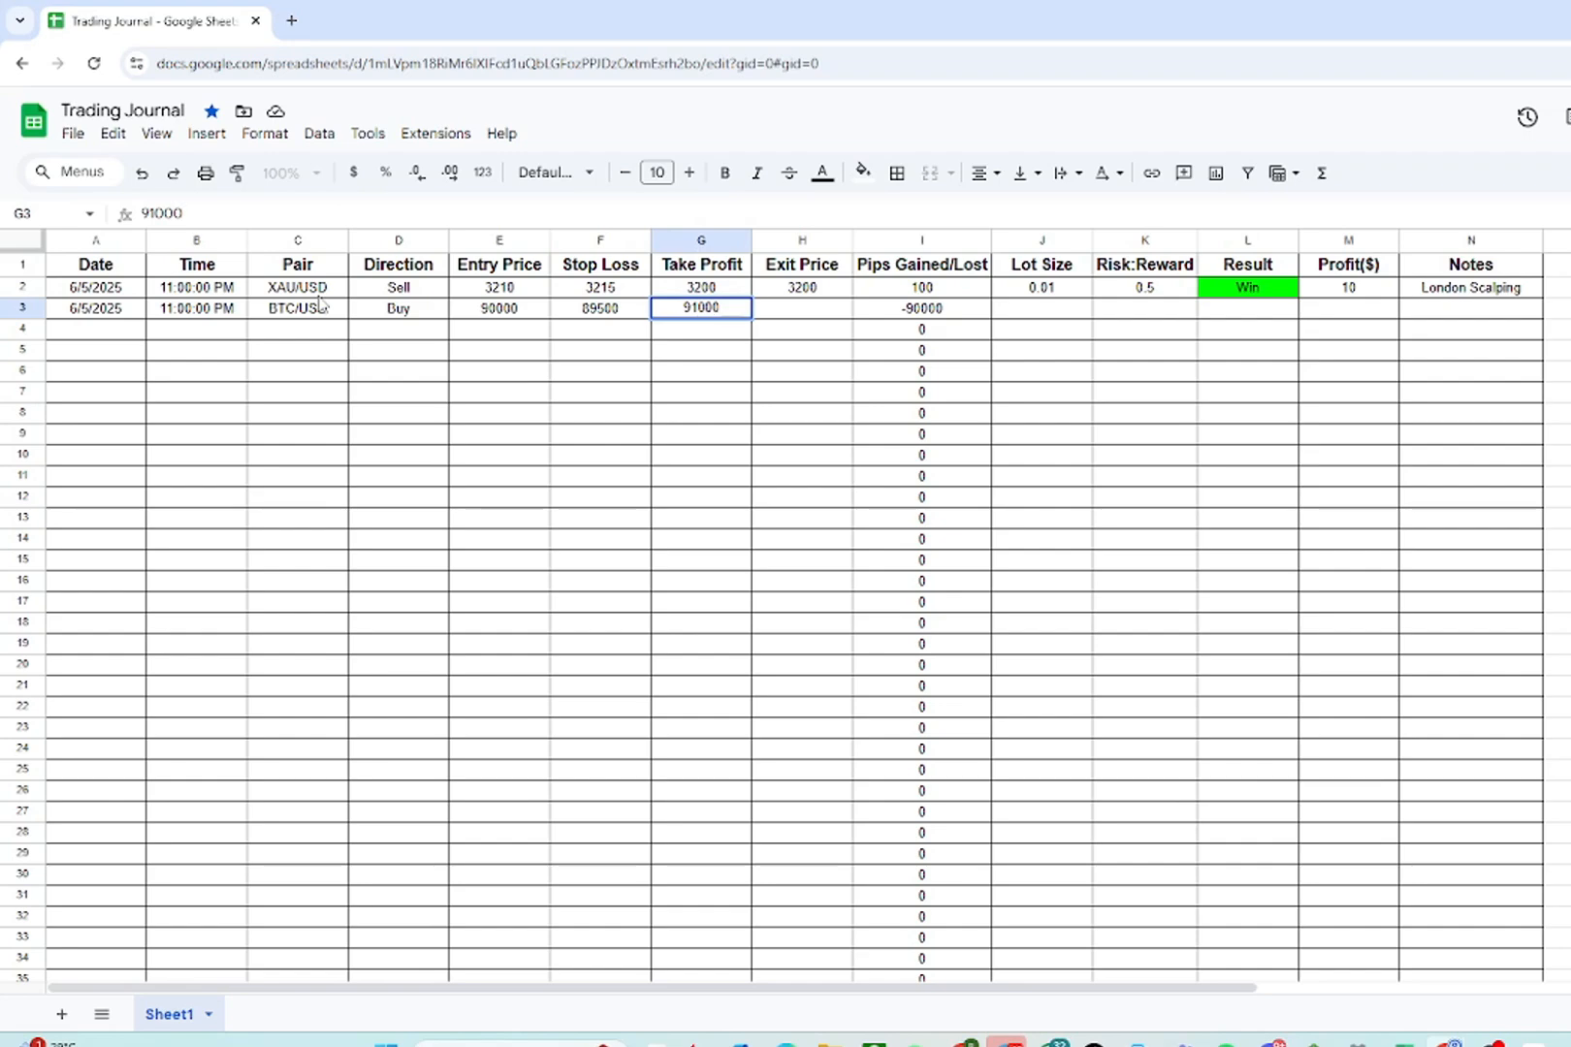
pyautogui.press('Tab')
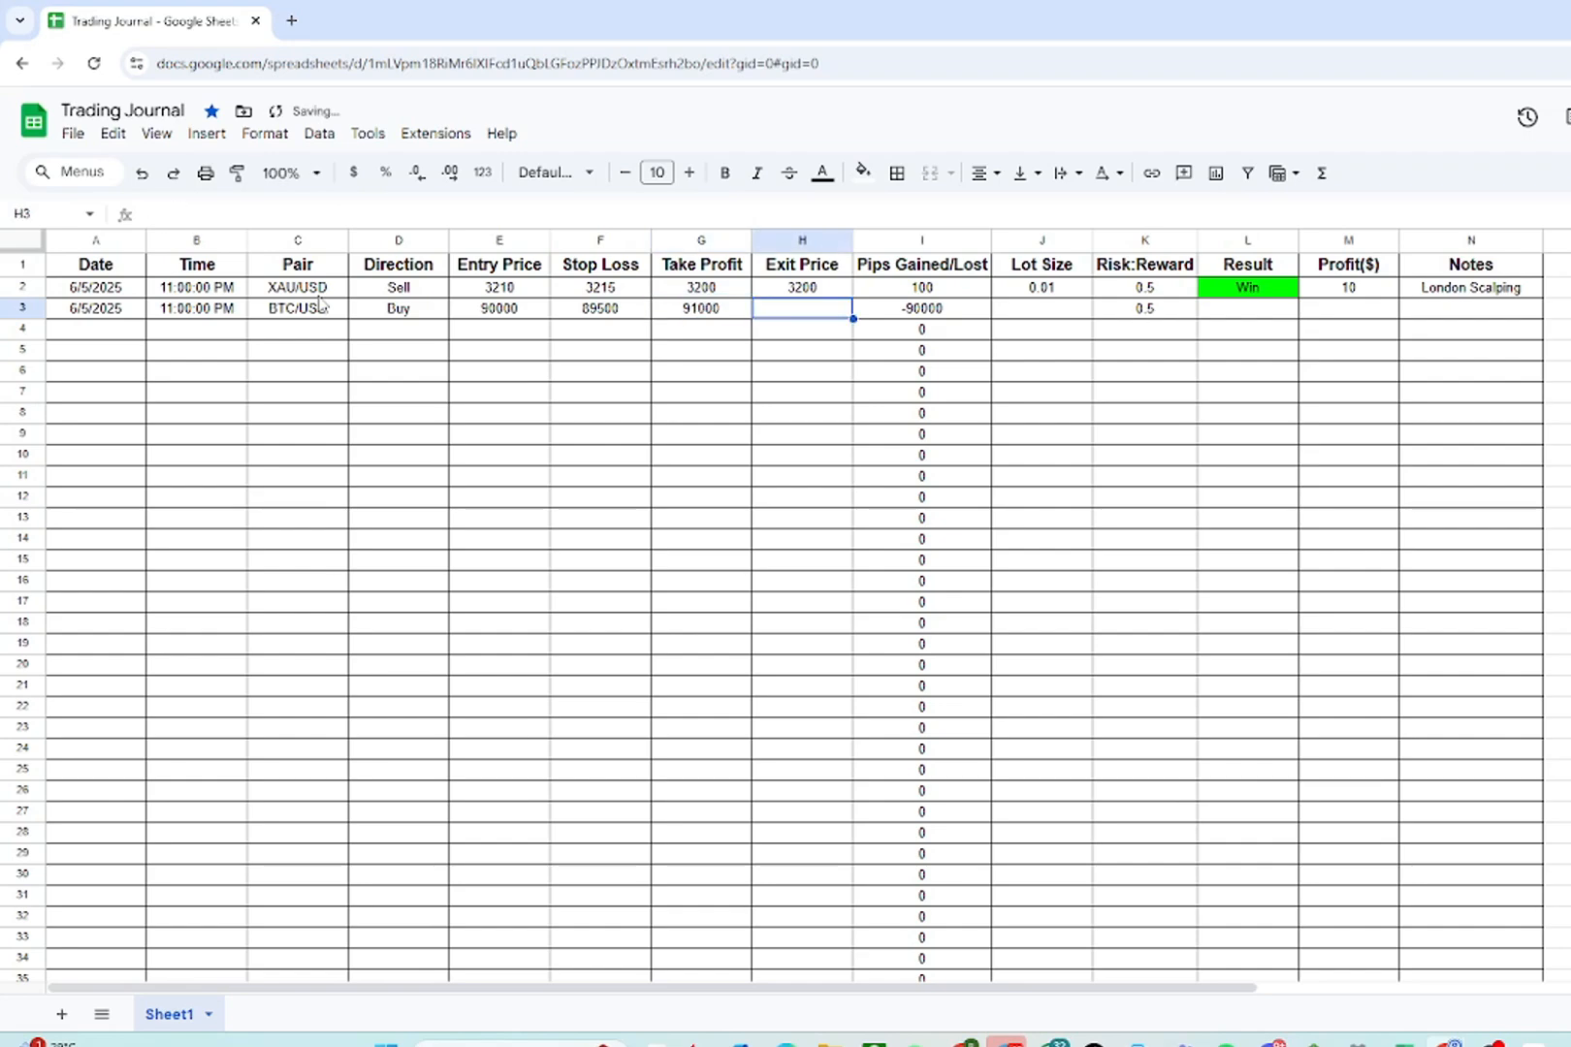
# - Enter the second trade's exit price 91000 and lot size 0.01
pyautogui.write('91000')
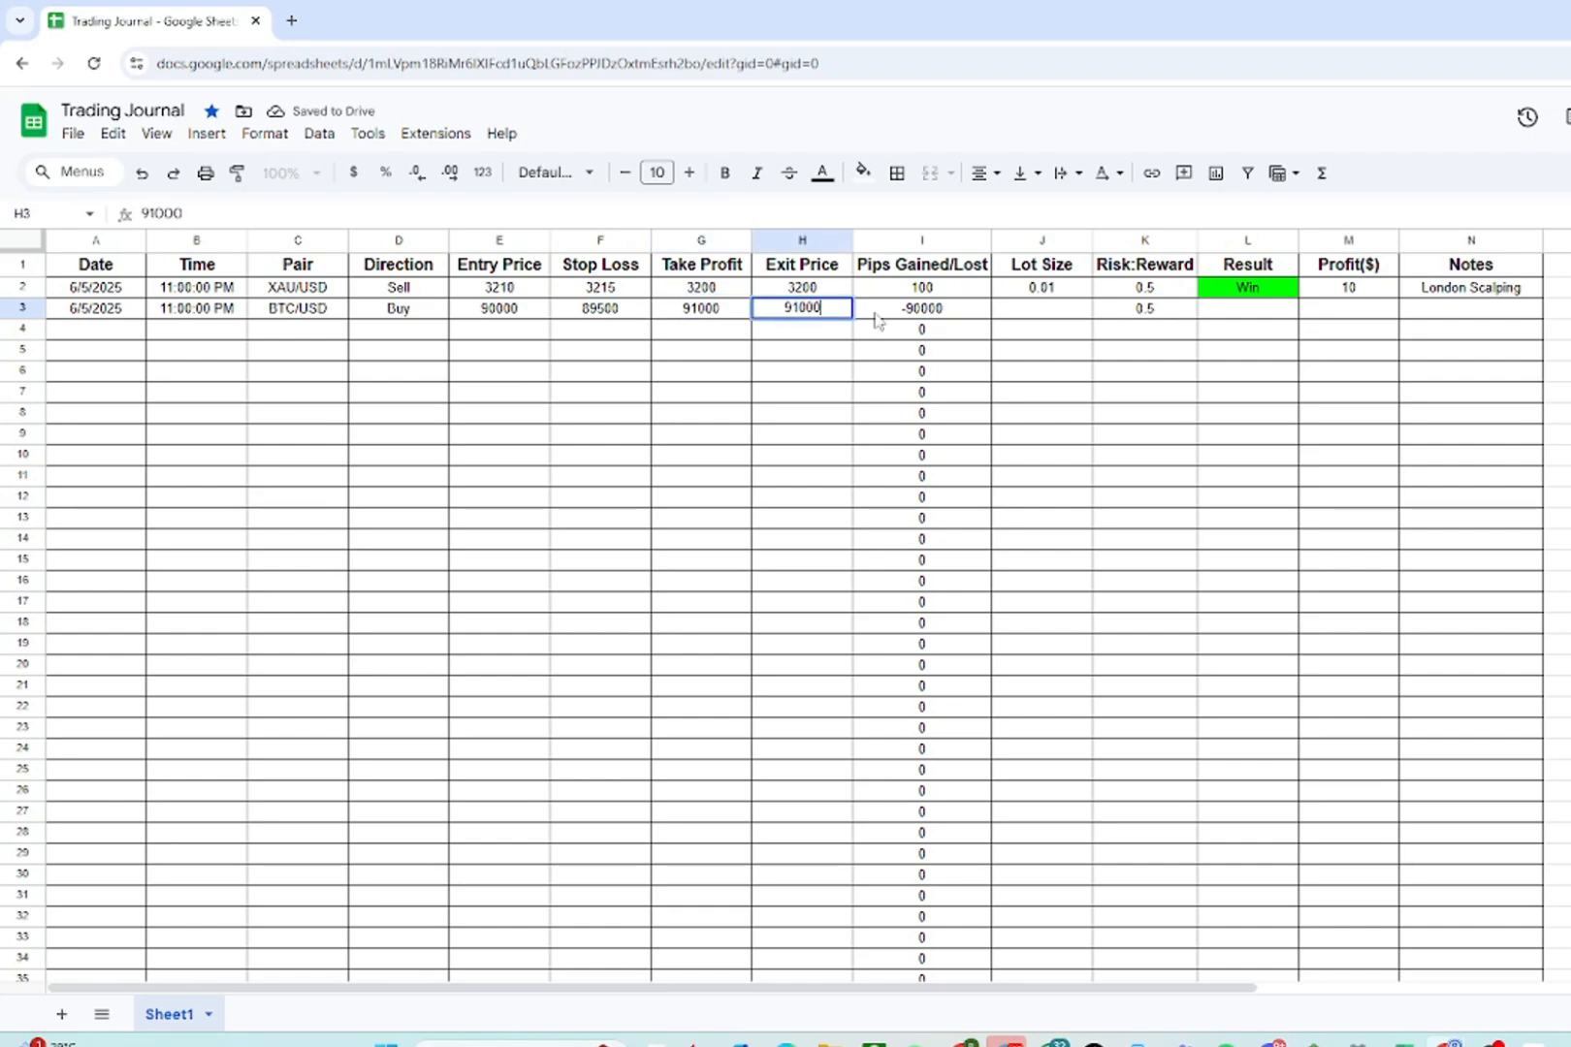
pyautogui.click(1039, 308)
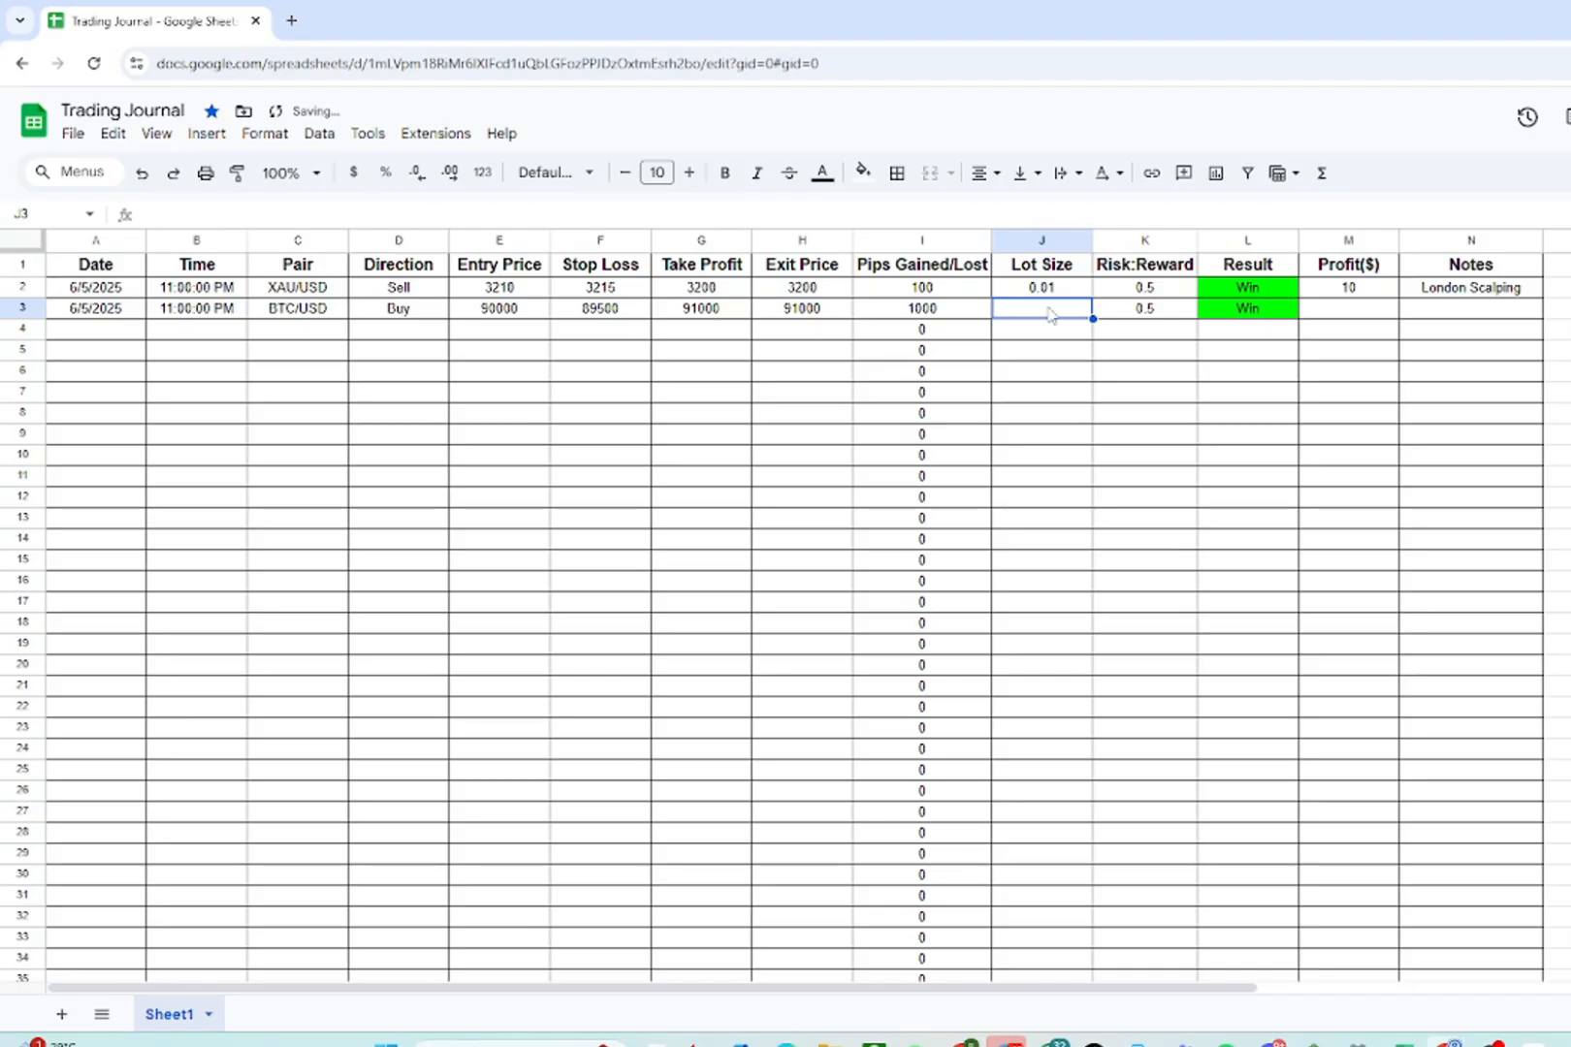
pyautogui.write('0.01')
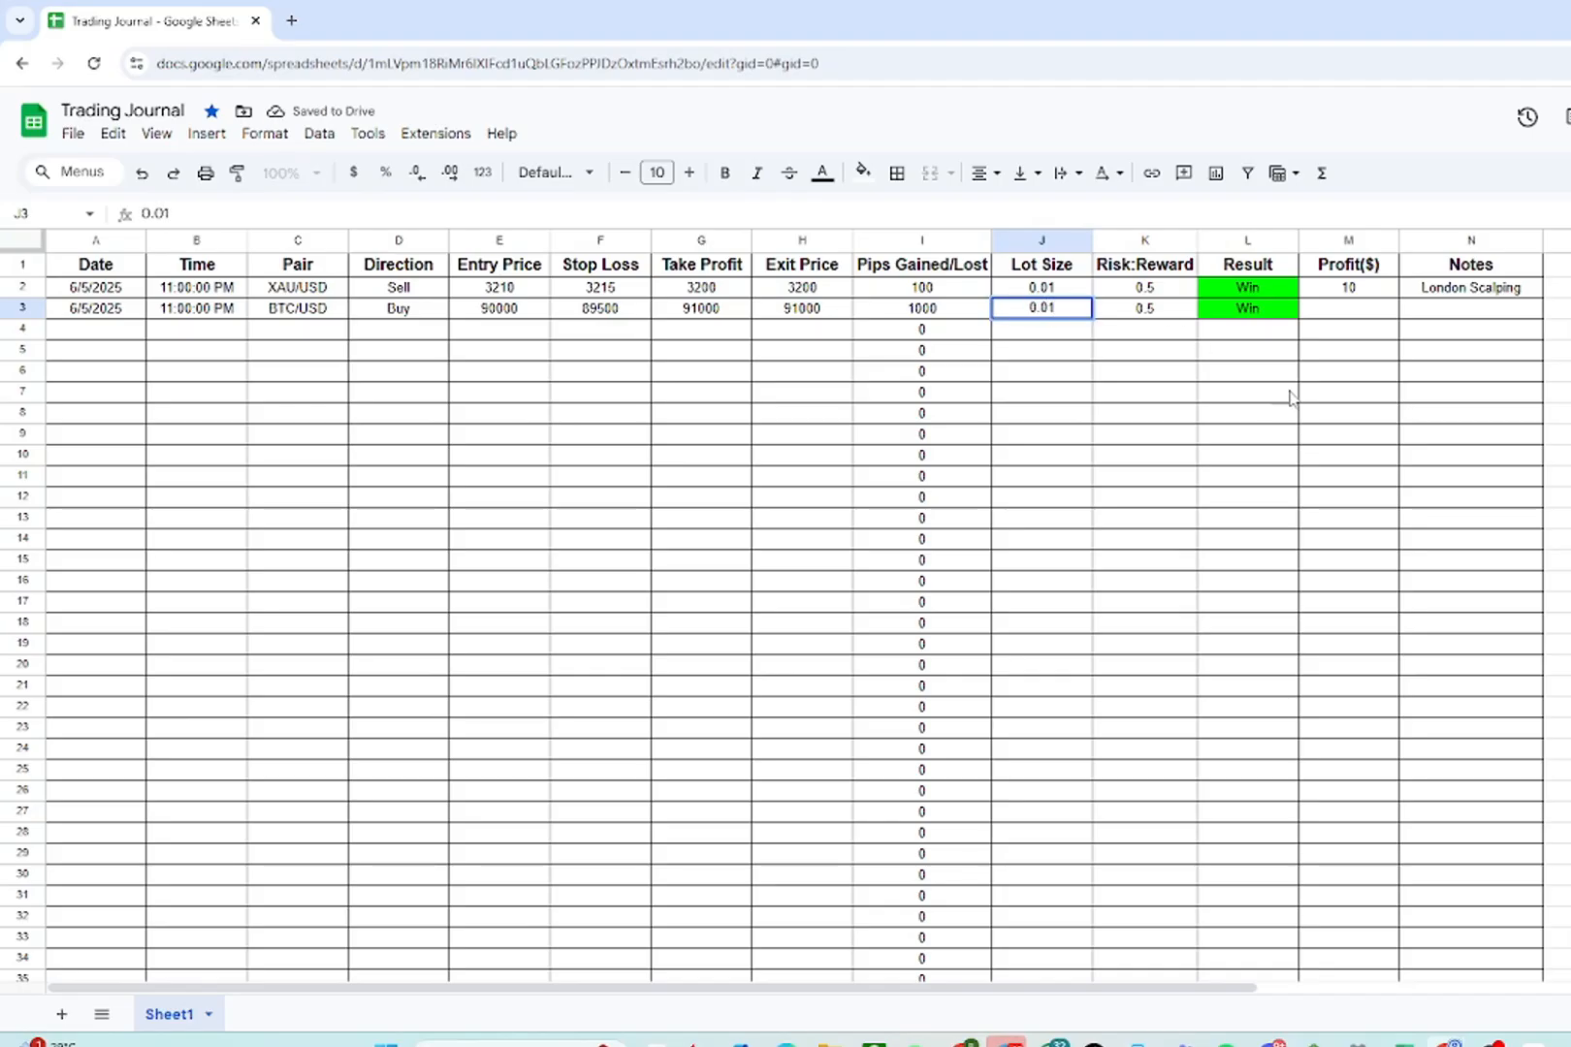
pyautogui.click(1288, 397)
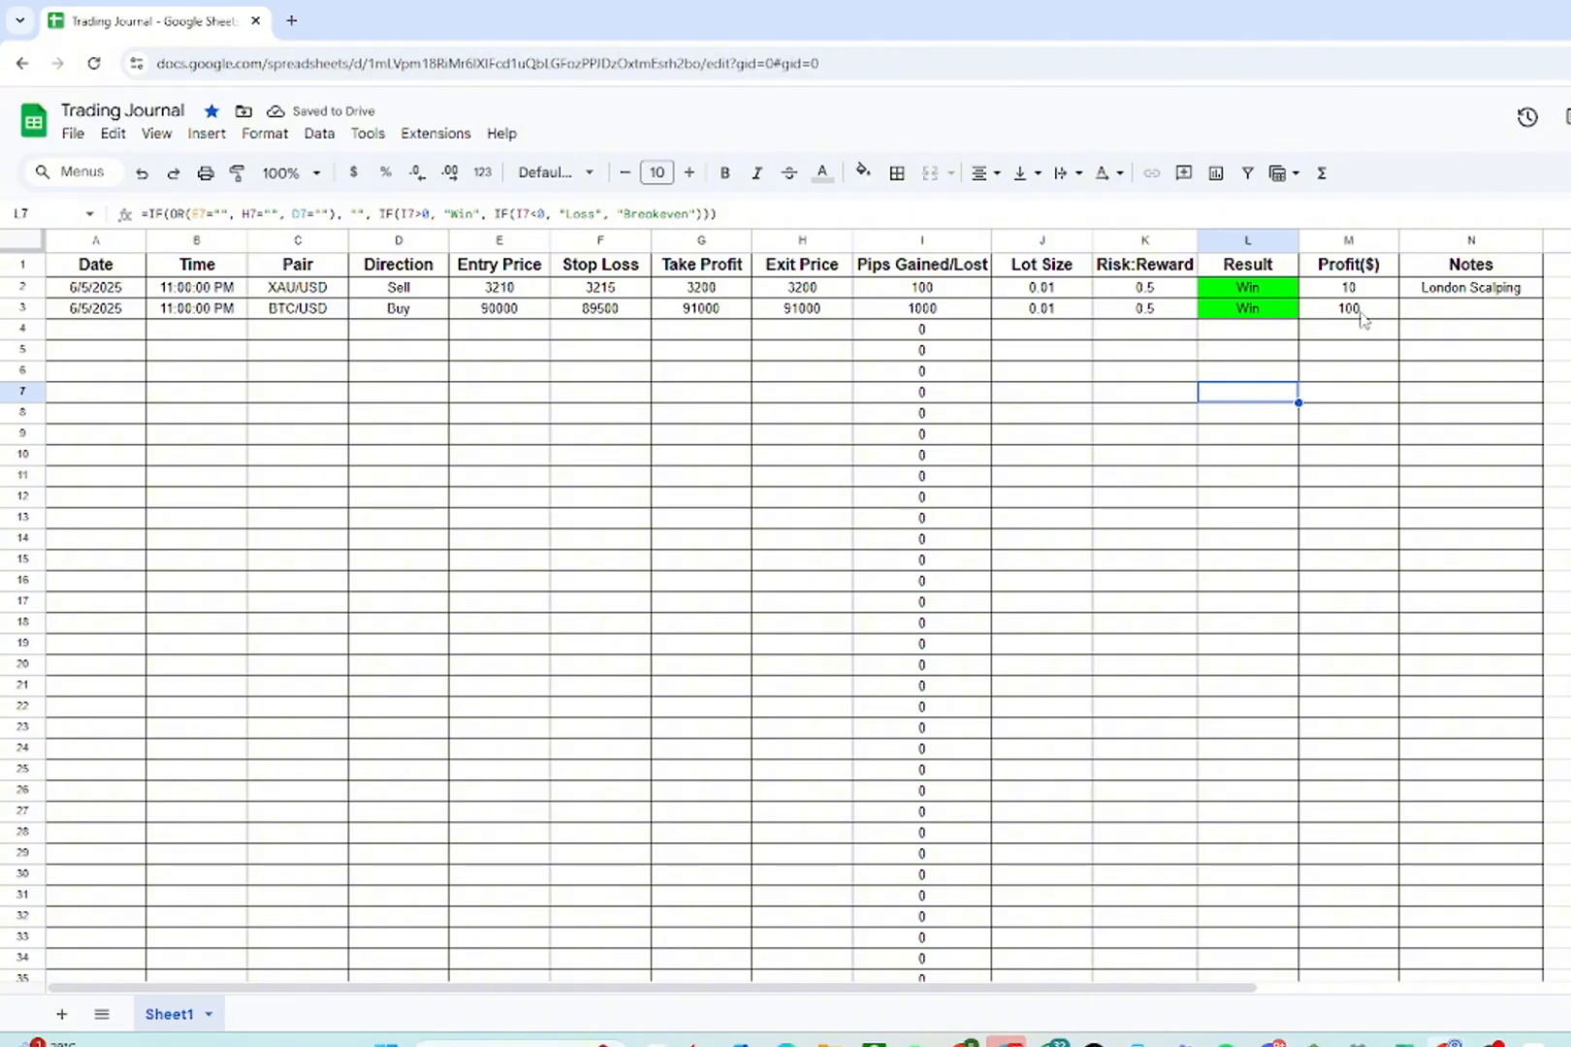
# - Add the note BTC Breakout to the second trade
pyautogui.click(1469, 312)
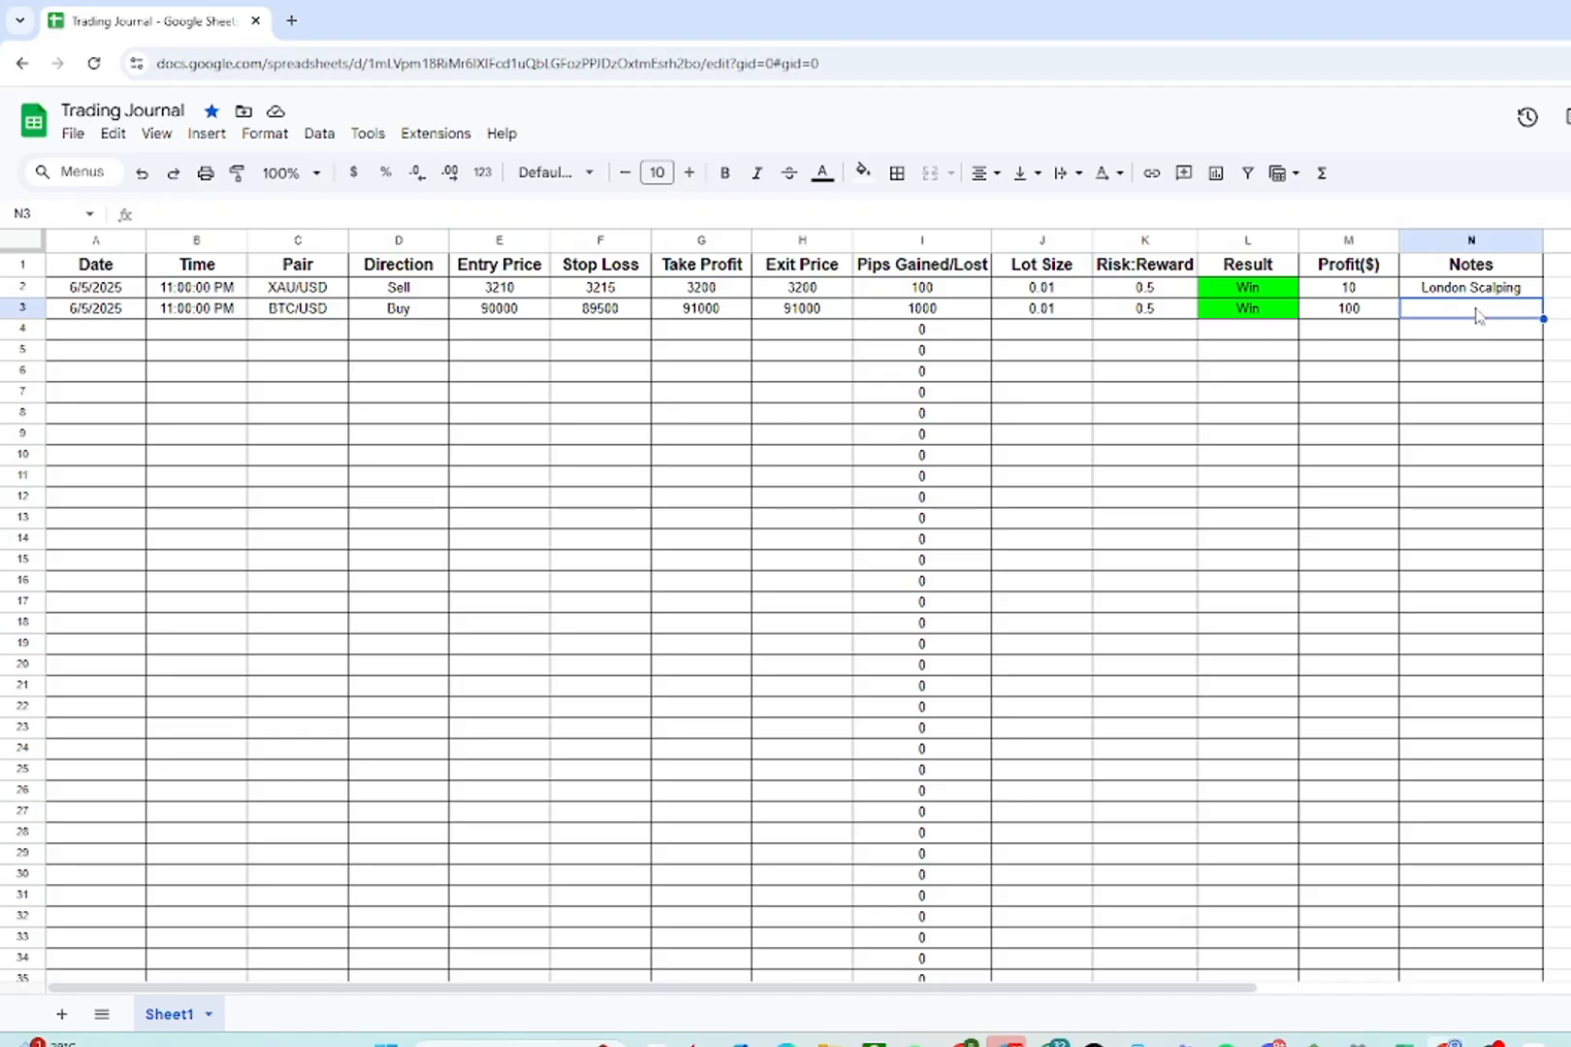
pyautogui.write('BTC Br')
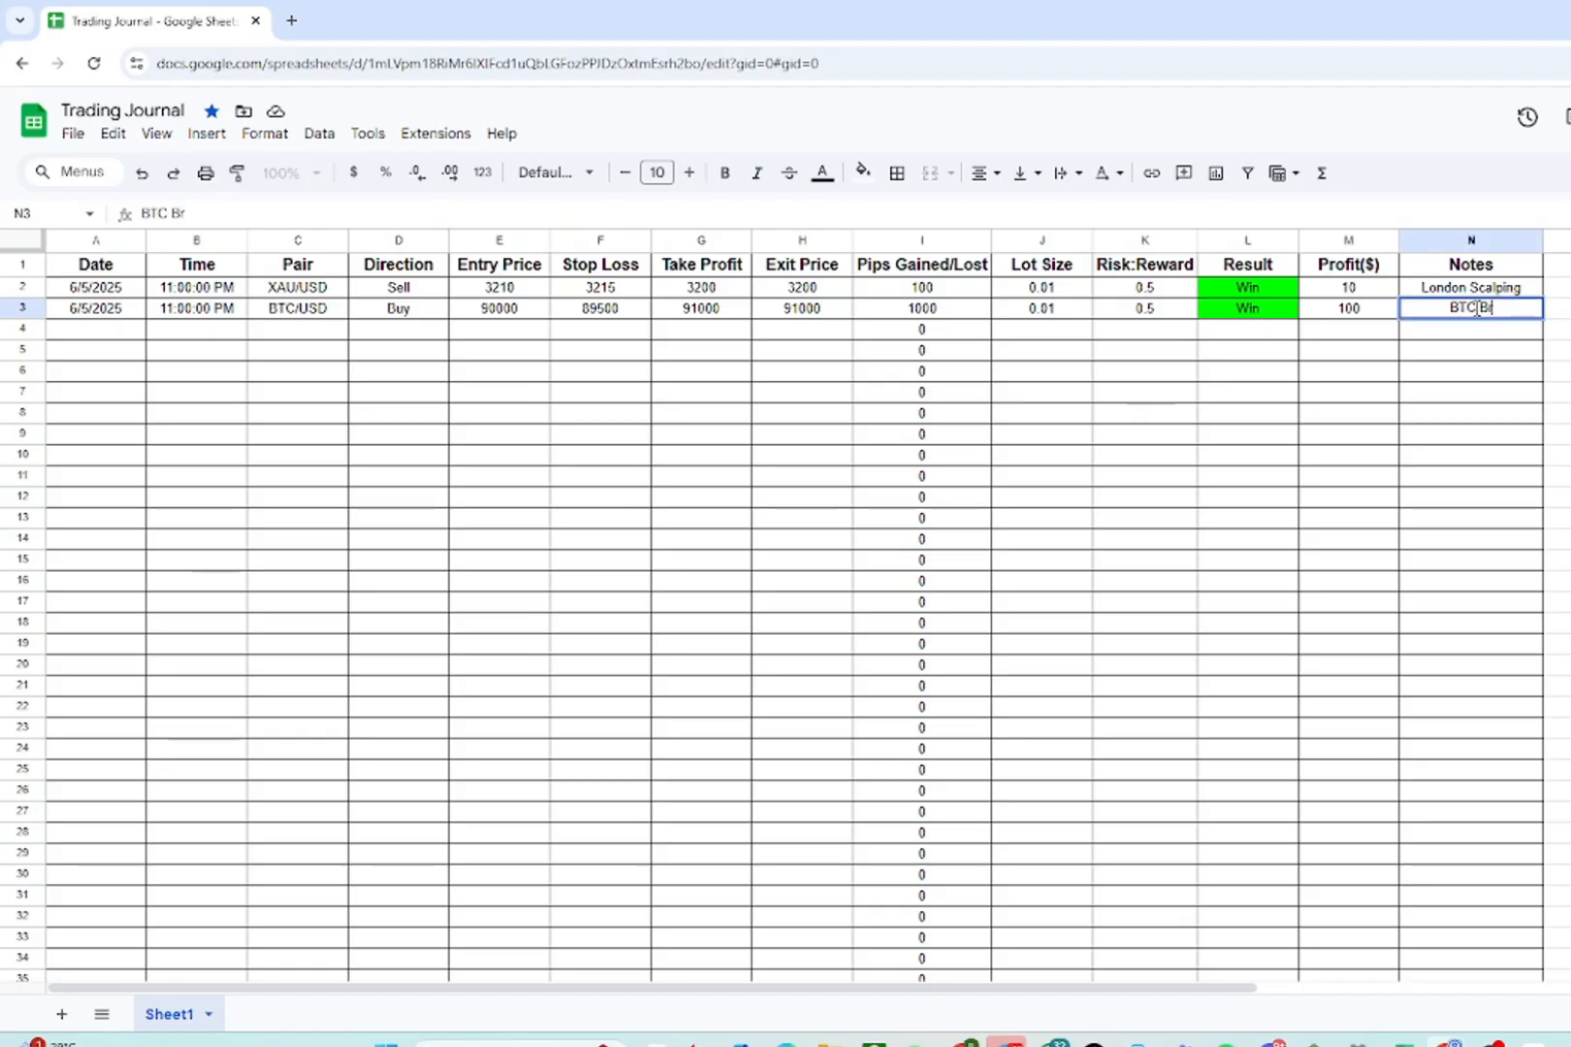
pyautogui.write('eakout')
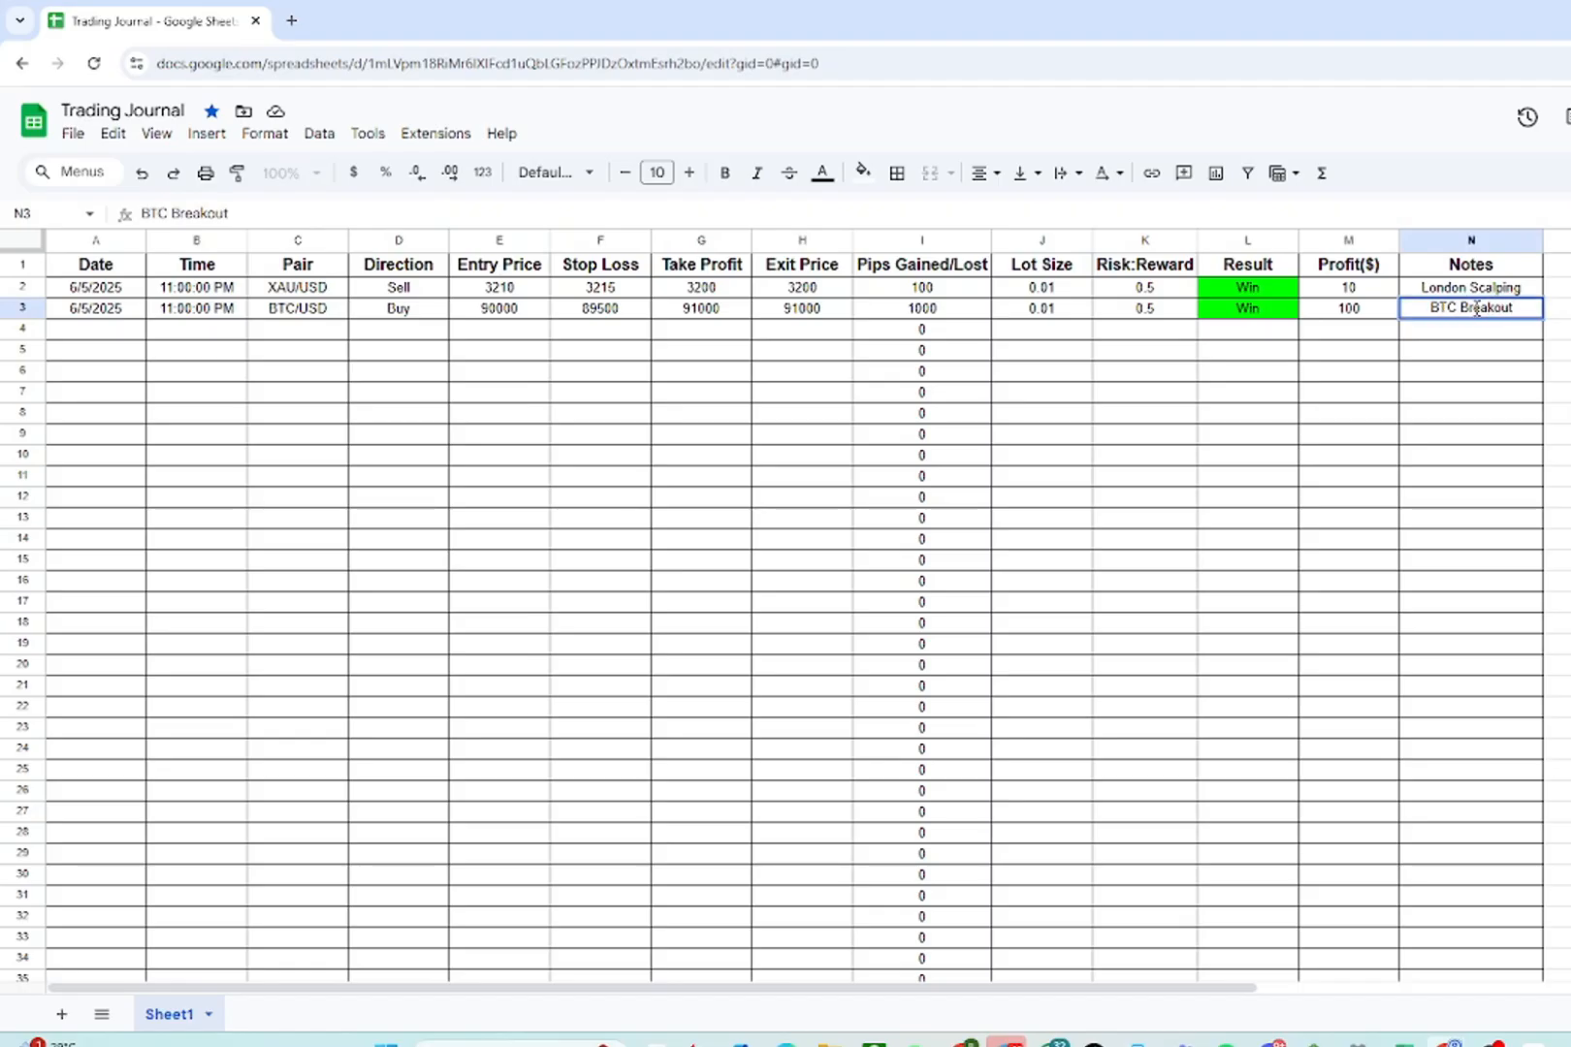
pyautogui.press('Return')
# - Enter the third trade's date 06/05/2025 and time 11pm in row 4
pyautogui.click(141, 331)
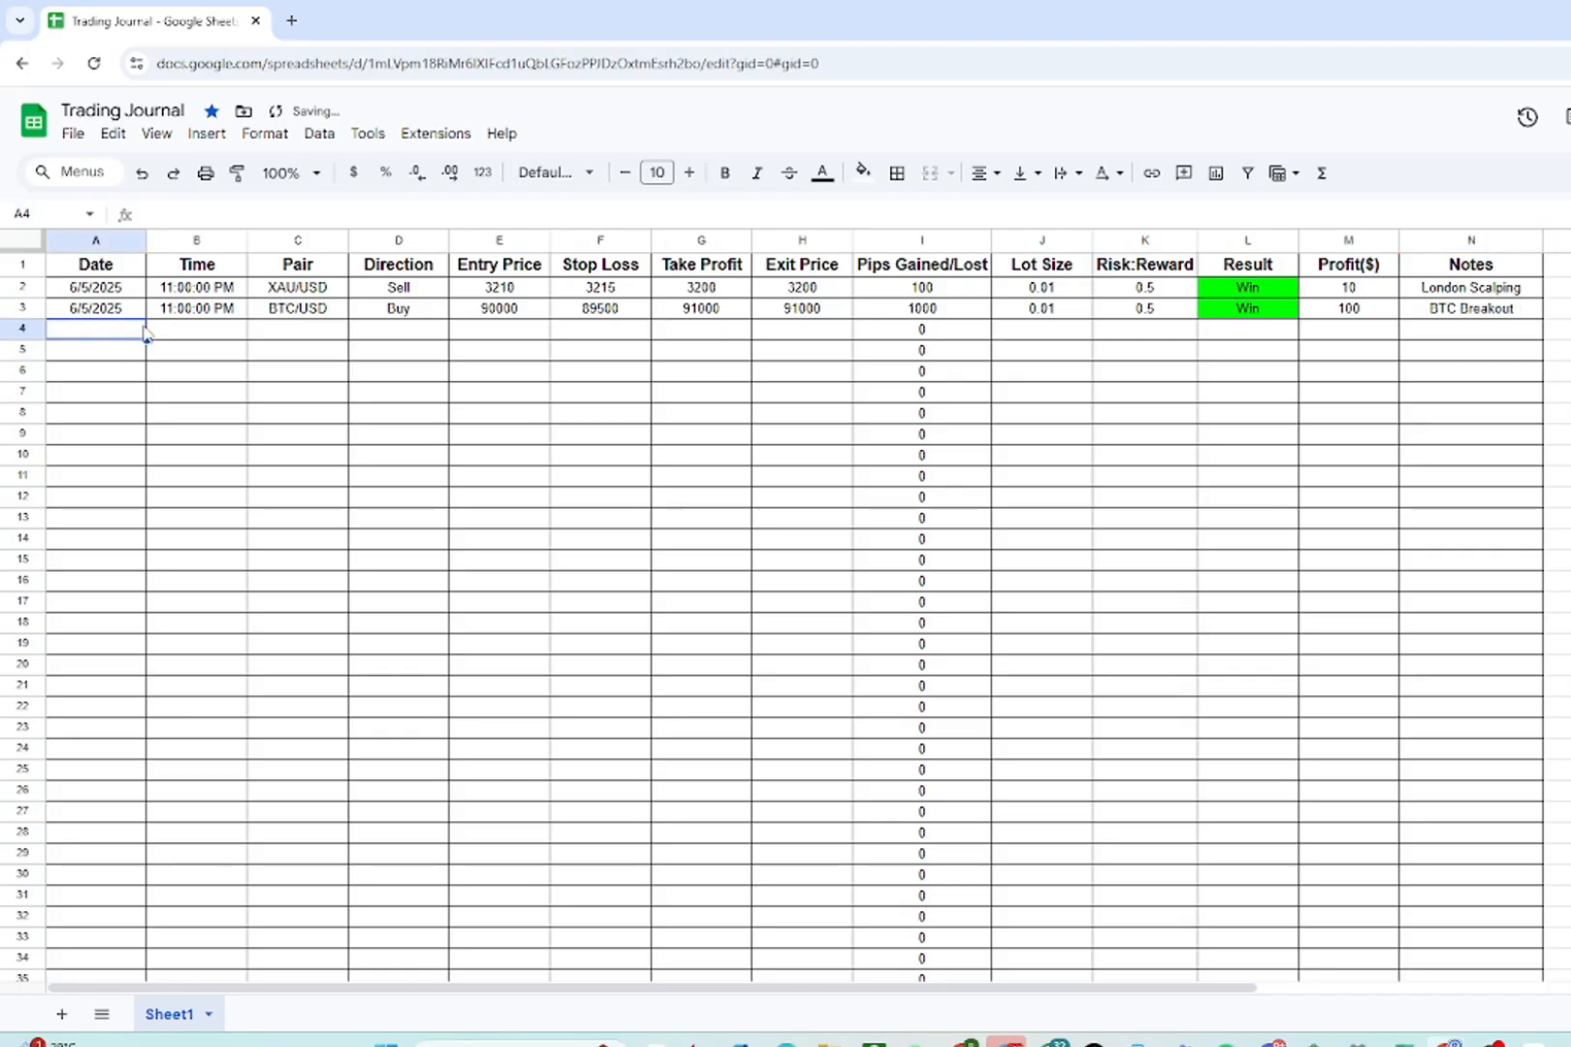
pyautogui.write('06/05')
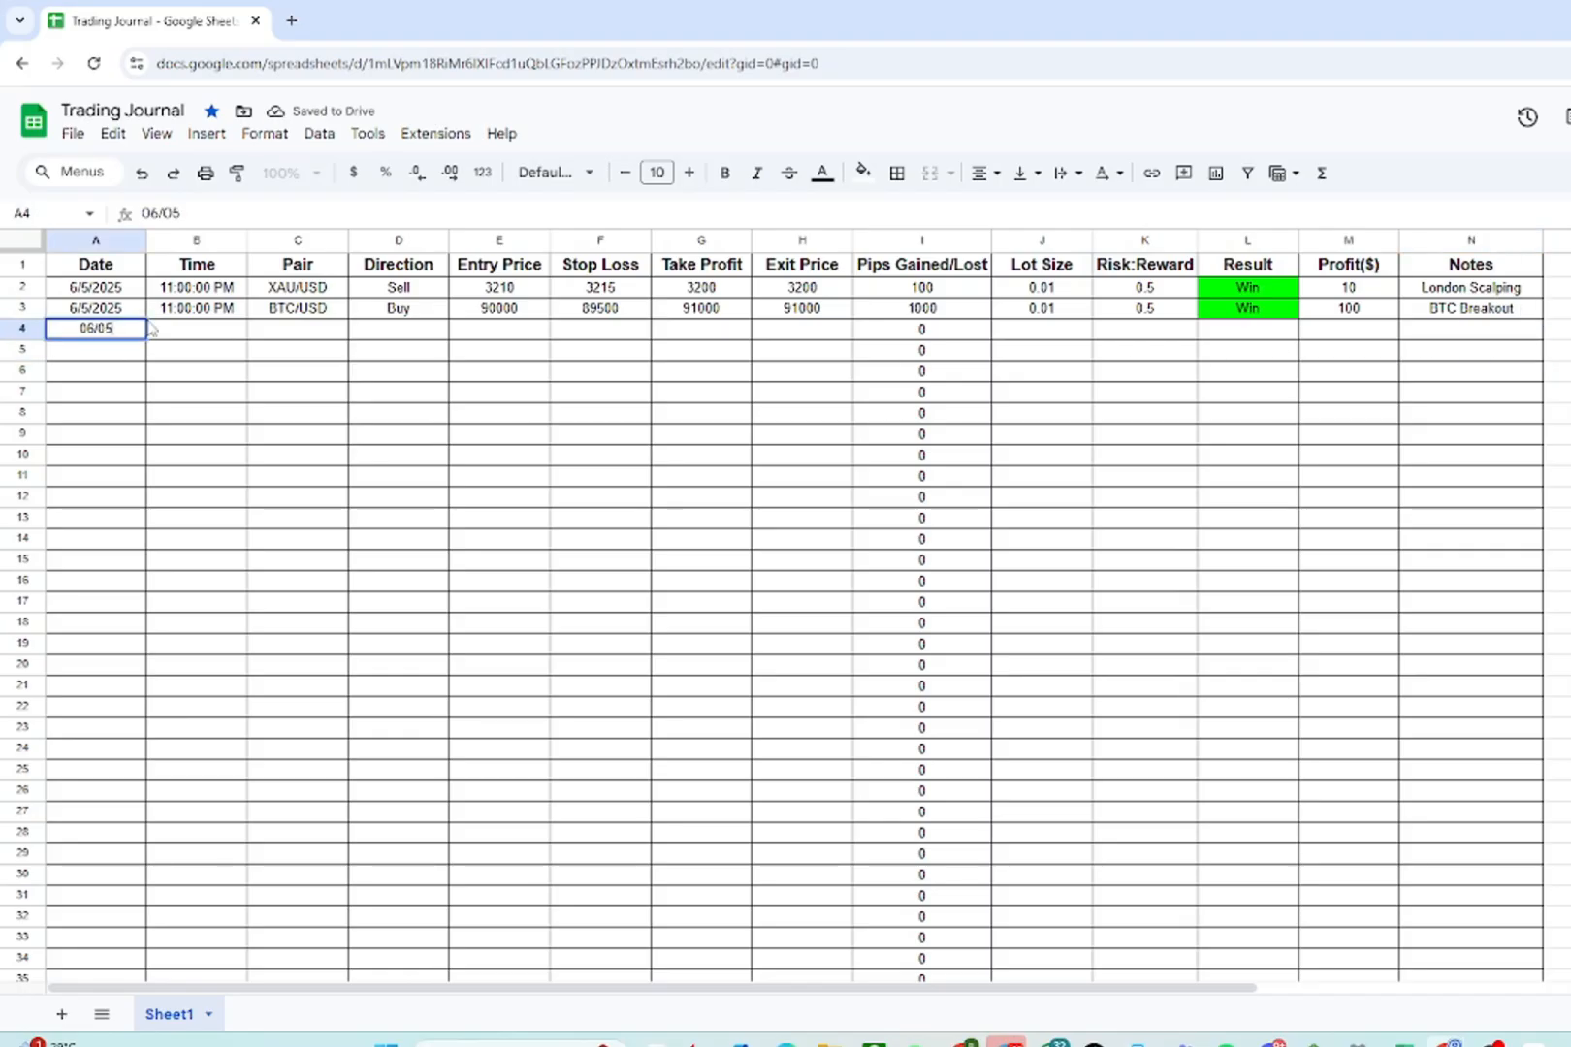
pyautogui.write('/202')
pyautogui.write('5')
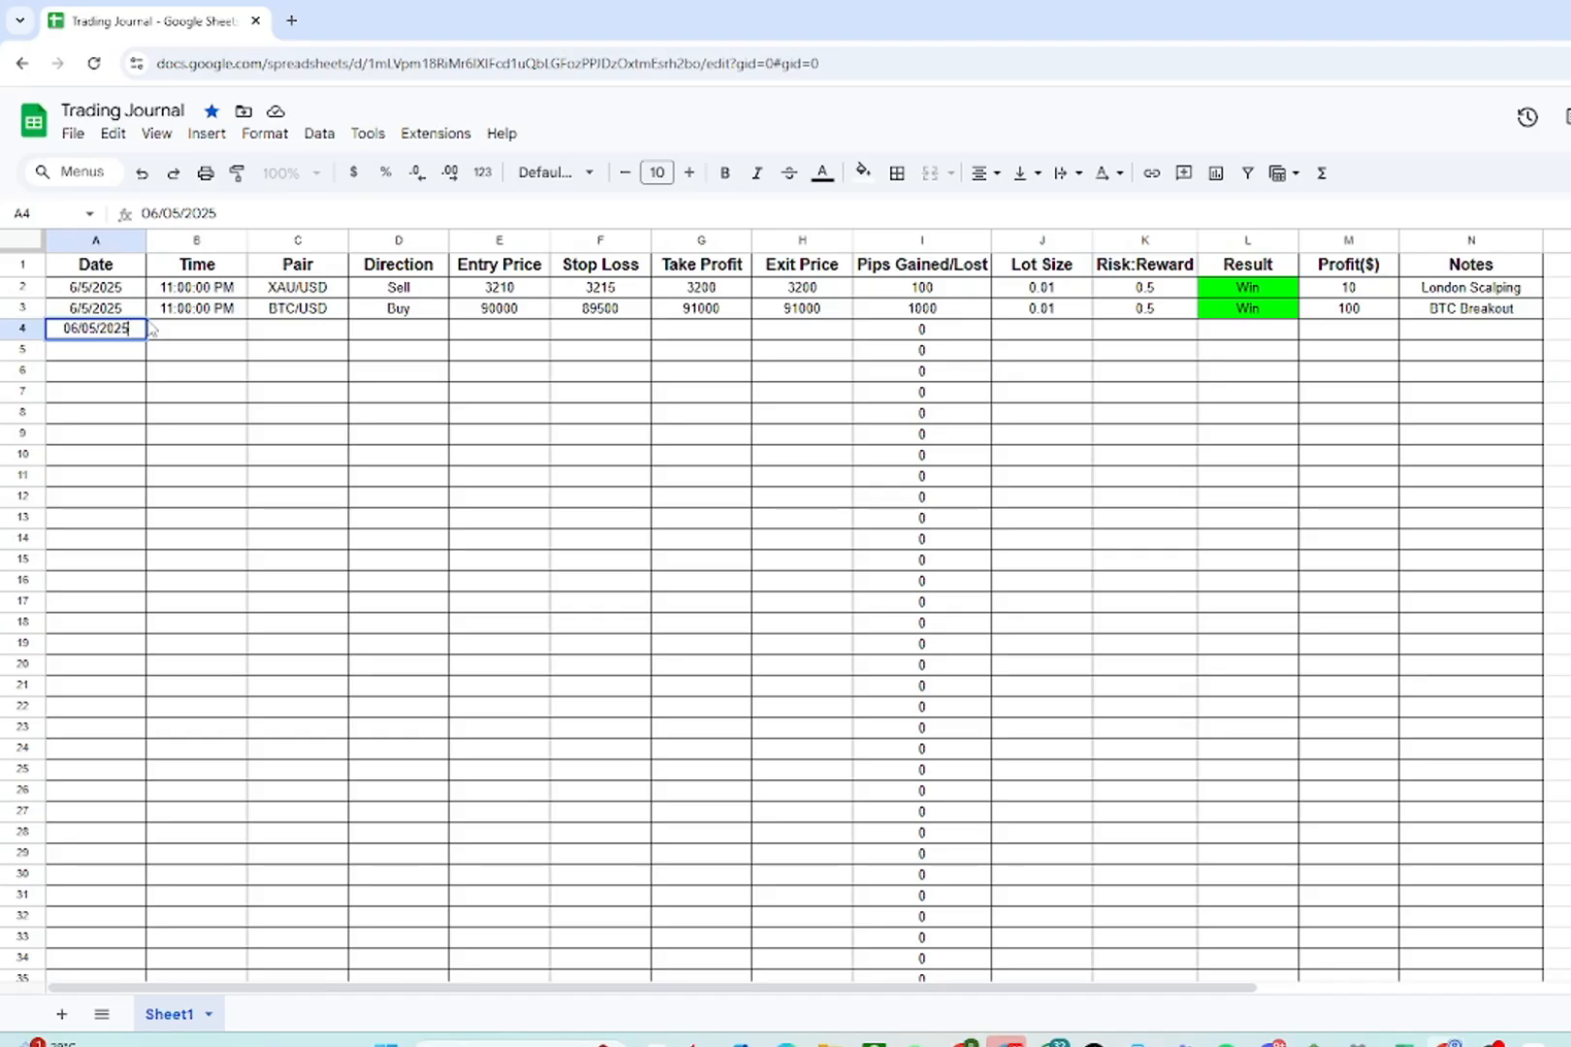
pyautogui.press('Tab')
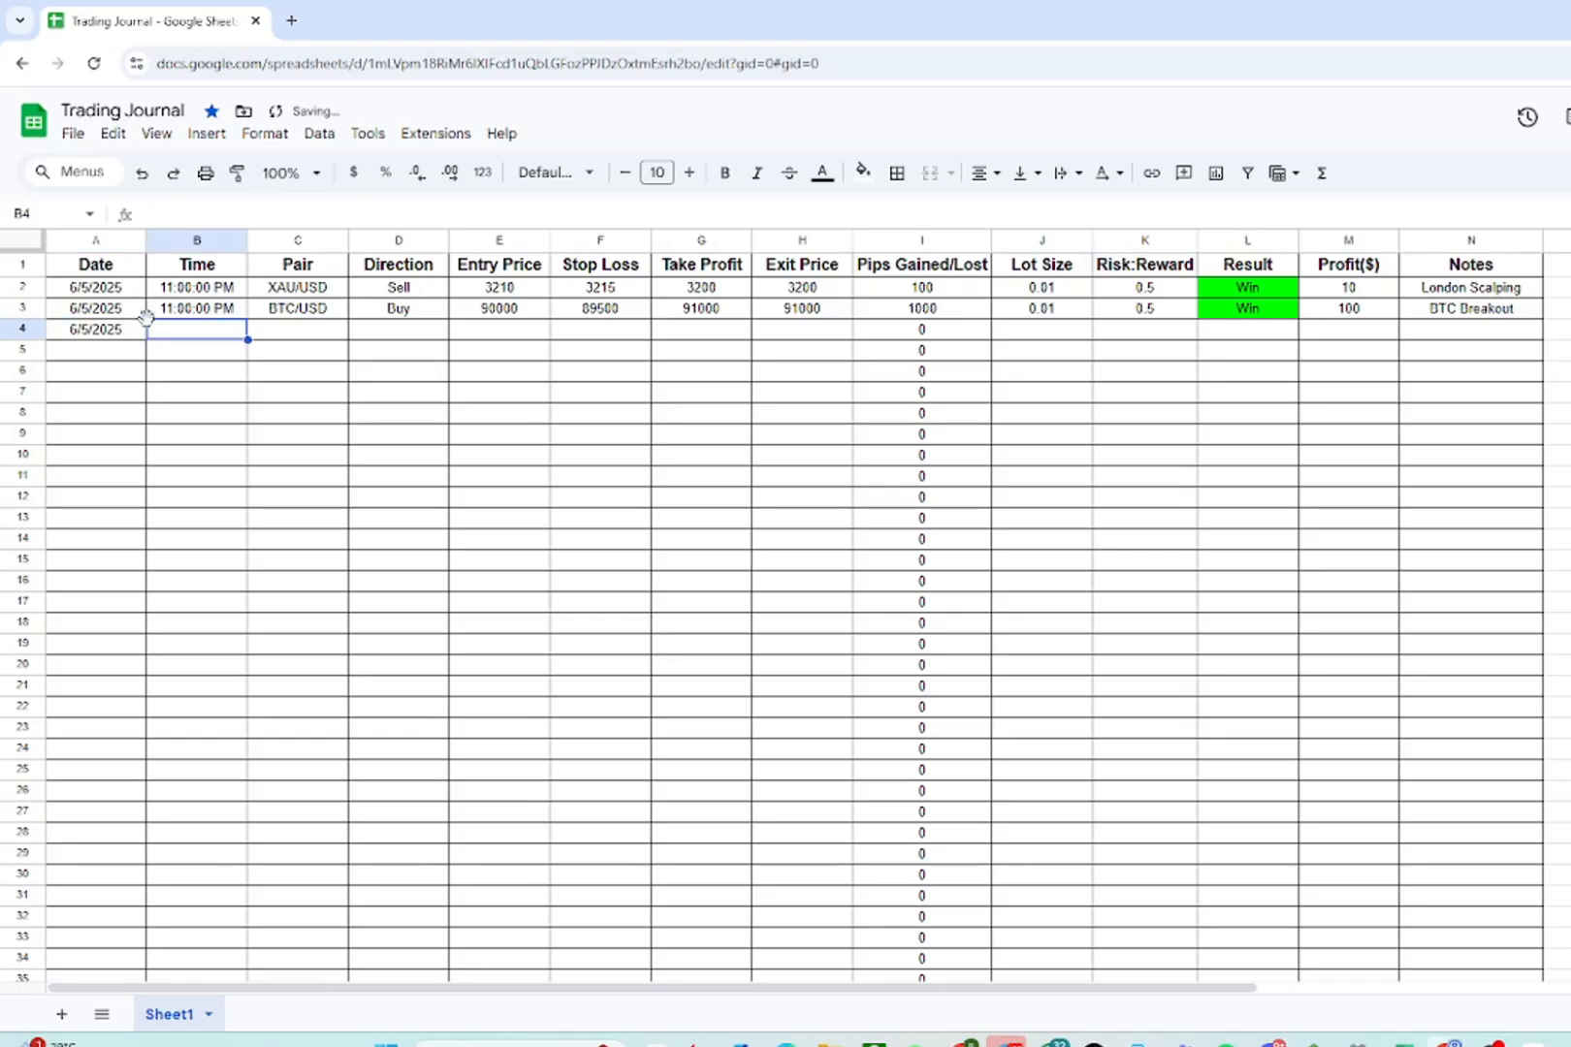
pyautogui.write('11pm')
pyautogui.press('Return')
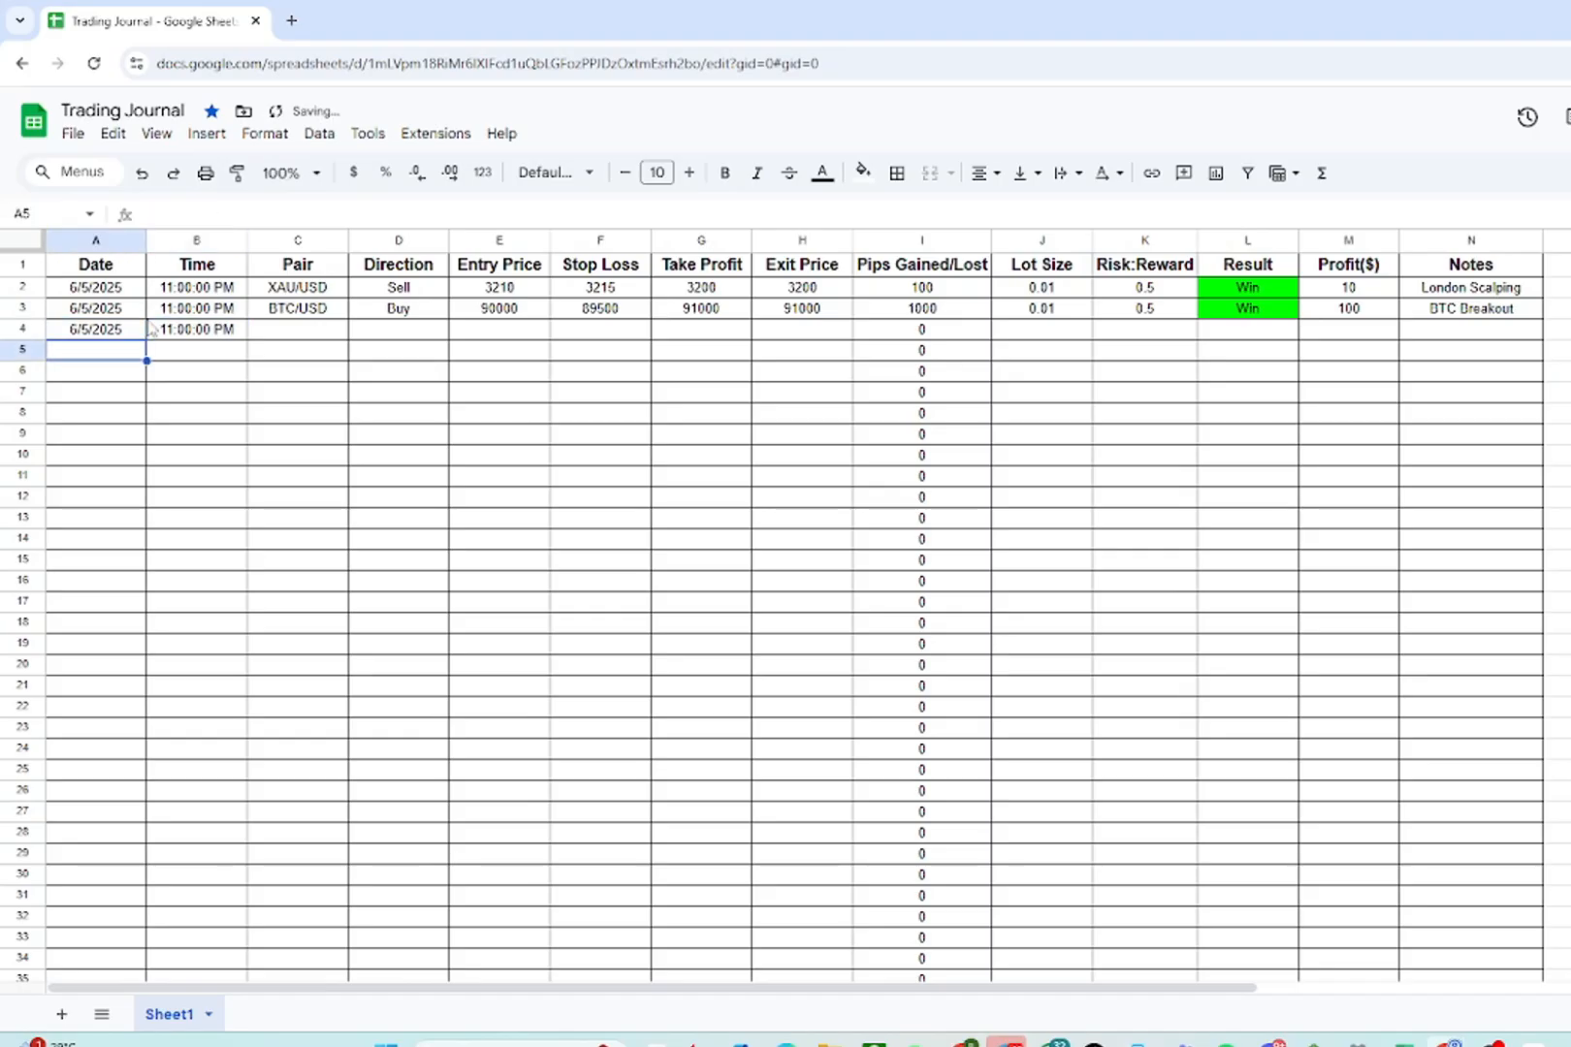
# - Enter EUR/USD as the third trade's pair and Sell as its direction
pyautogui.click(291, 332)
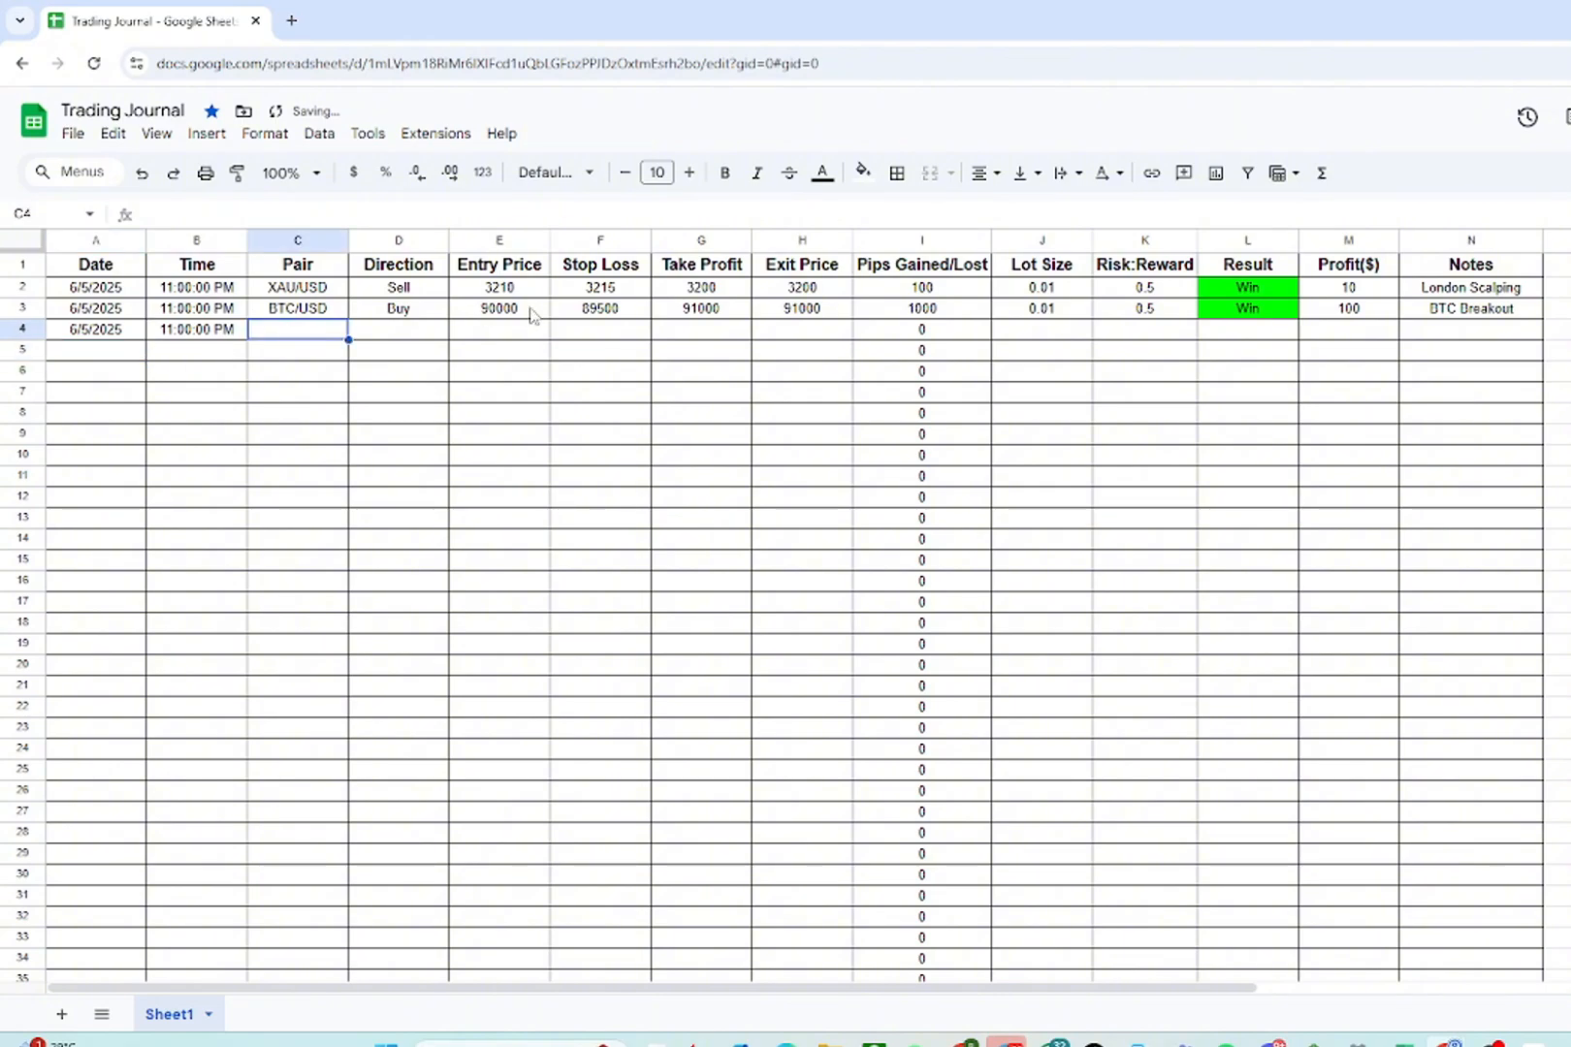
pyautogui.write('EUR')
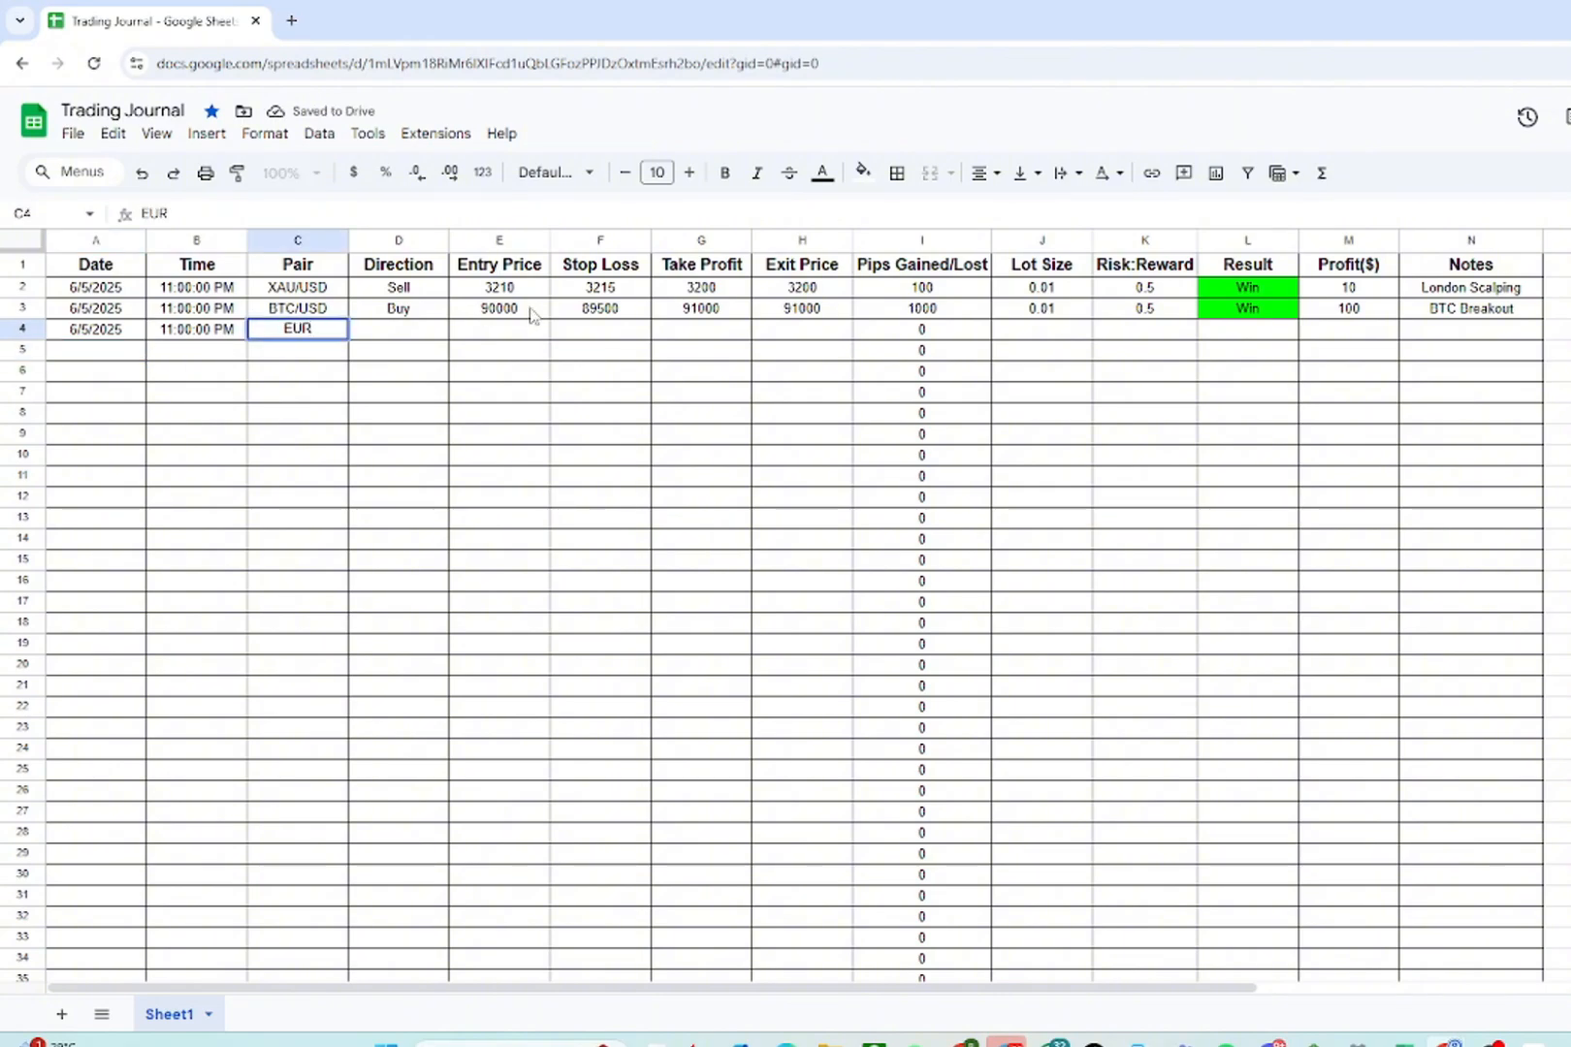
pyautogui.write('/USD')
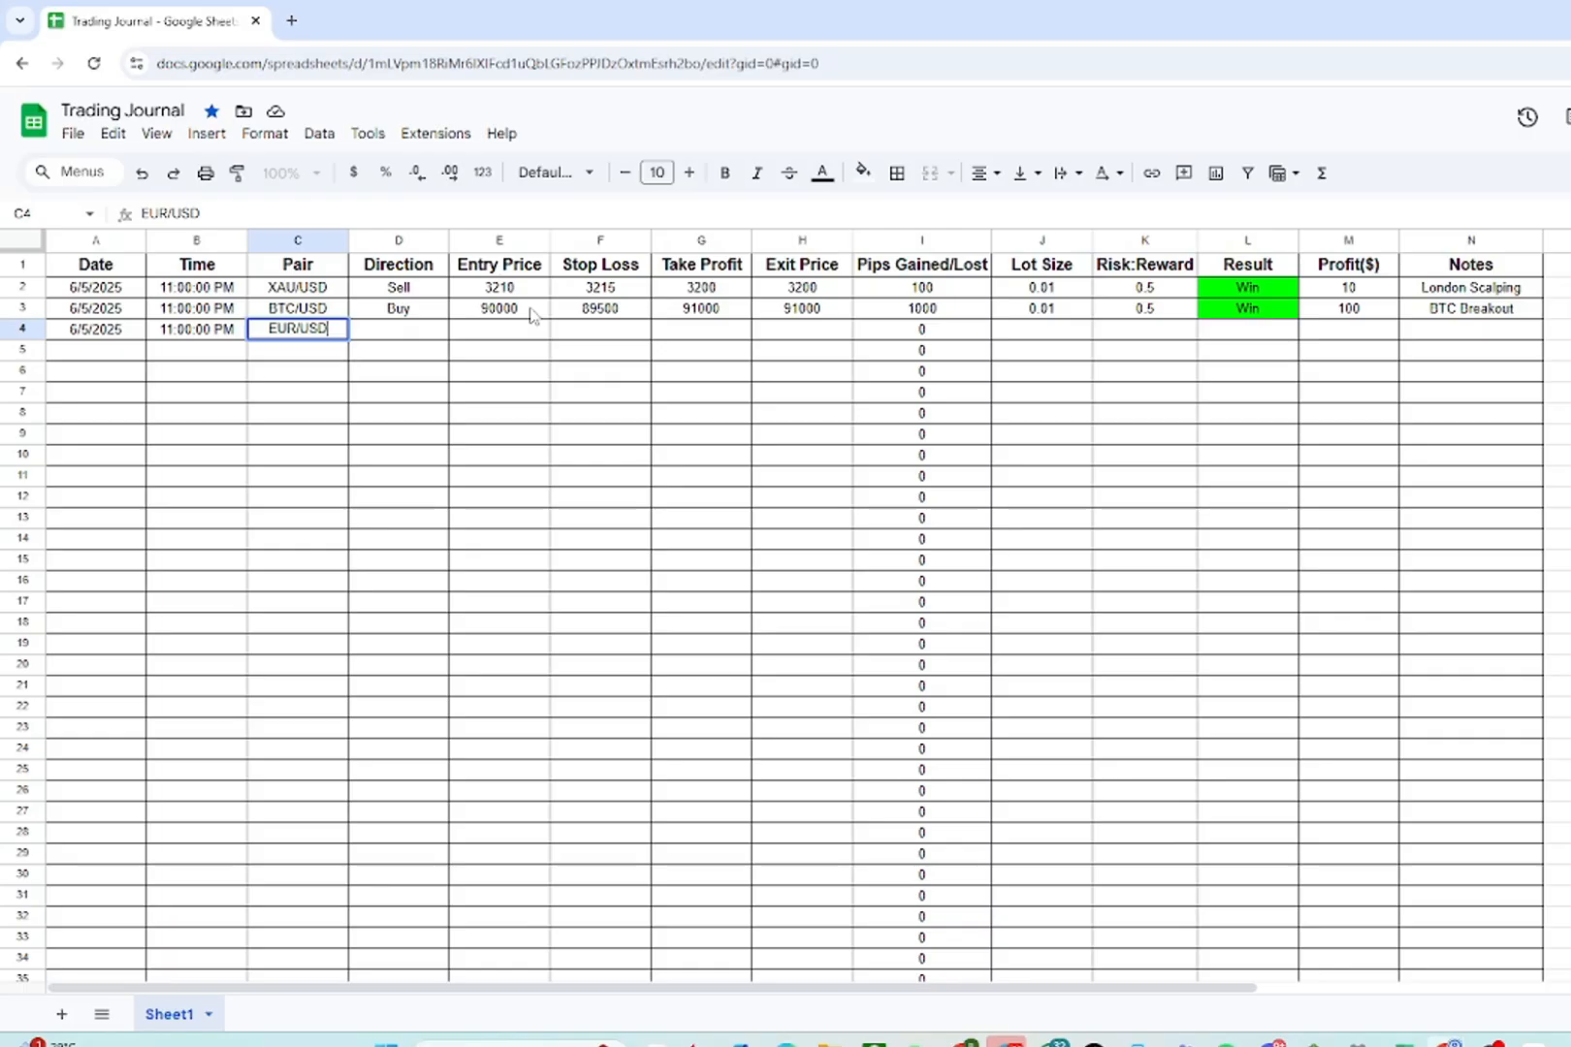
pyautogui.press('Tab')
pyautogui.write('Se;;')
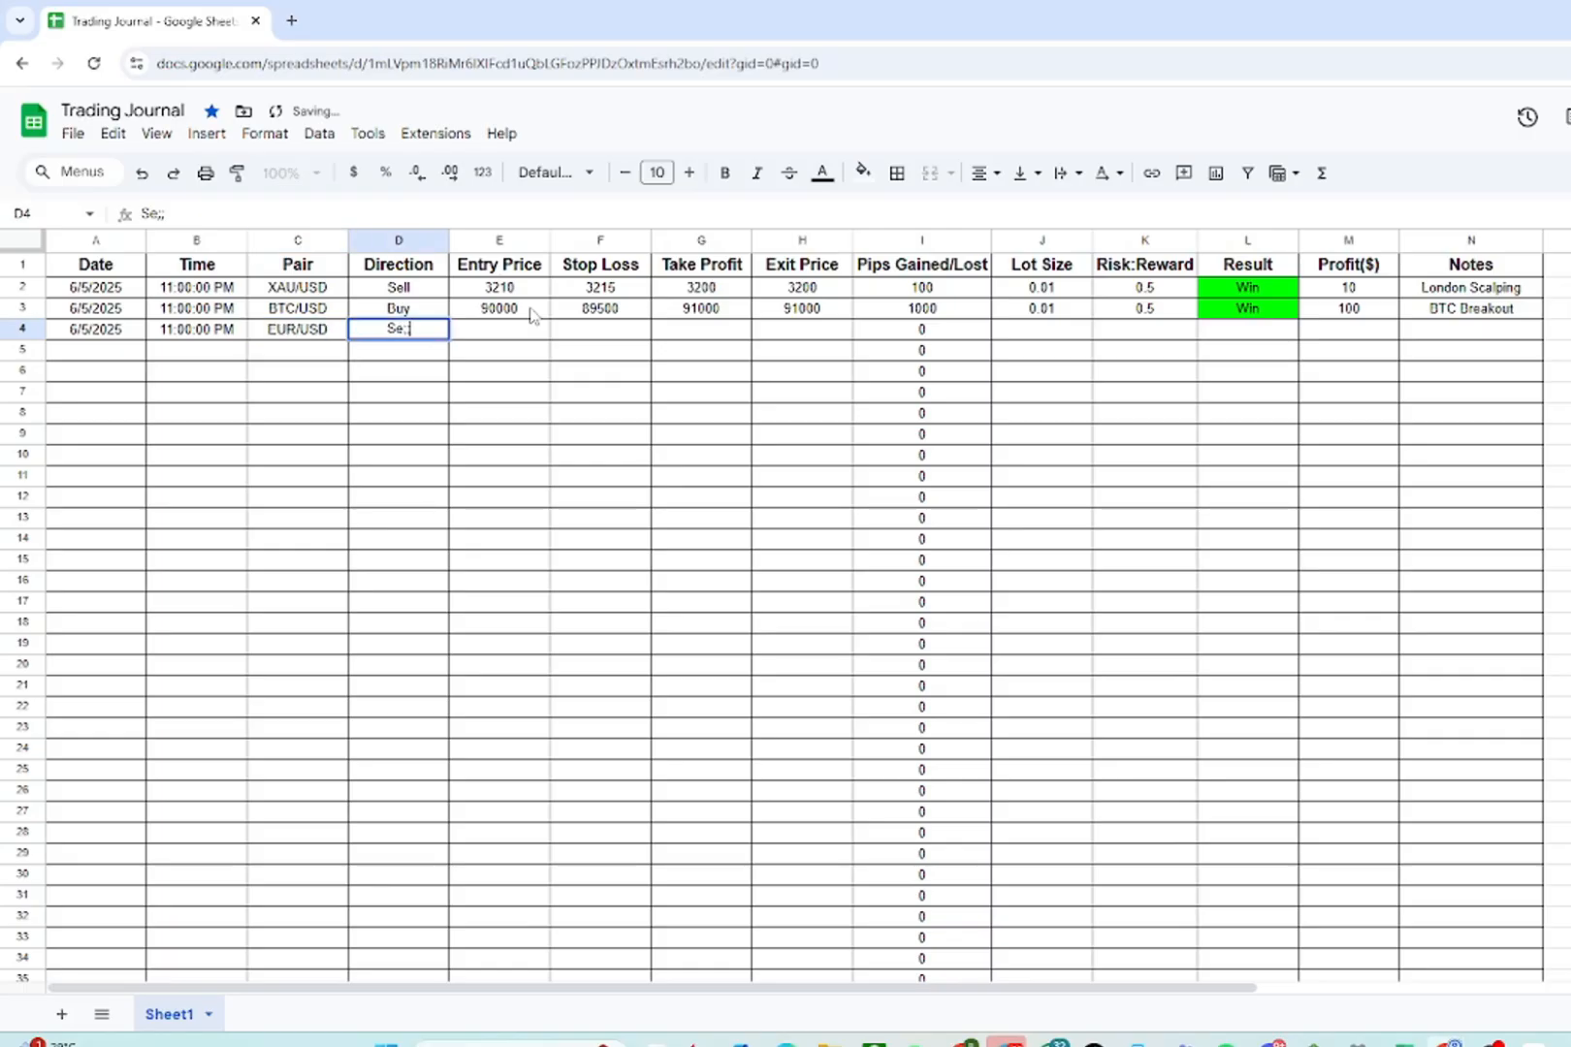
pyautogui.press('BackSpace')
pyautogui.press('BackSpace')
pyautogui.write('ll')
pyautogui.press('Tab')
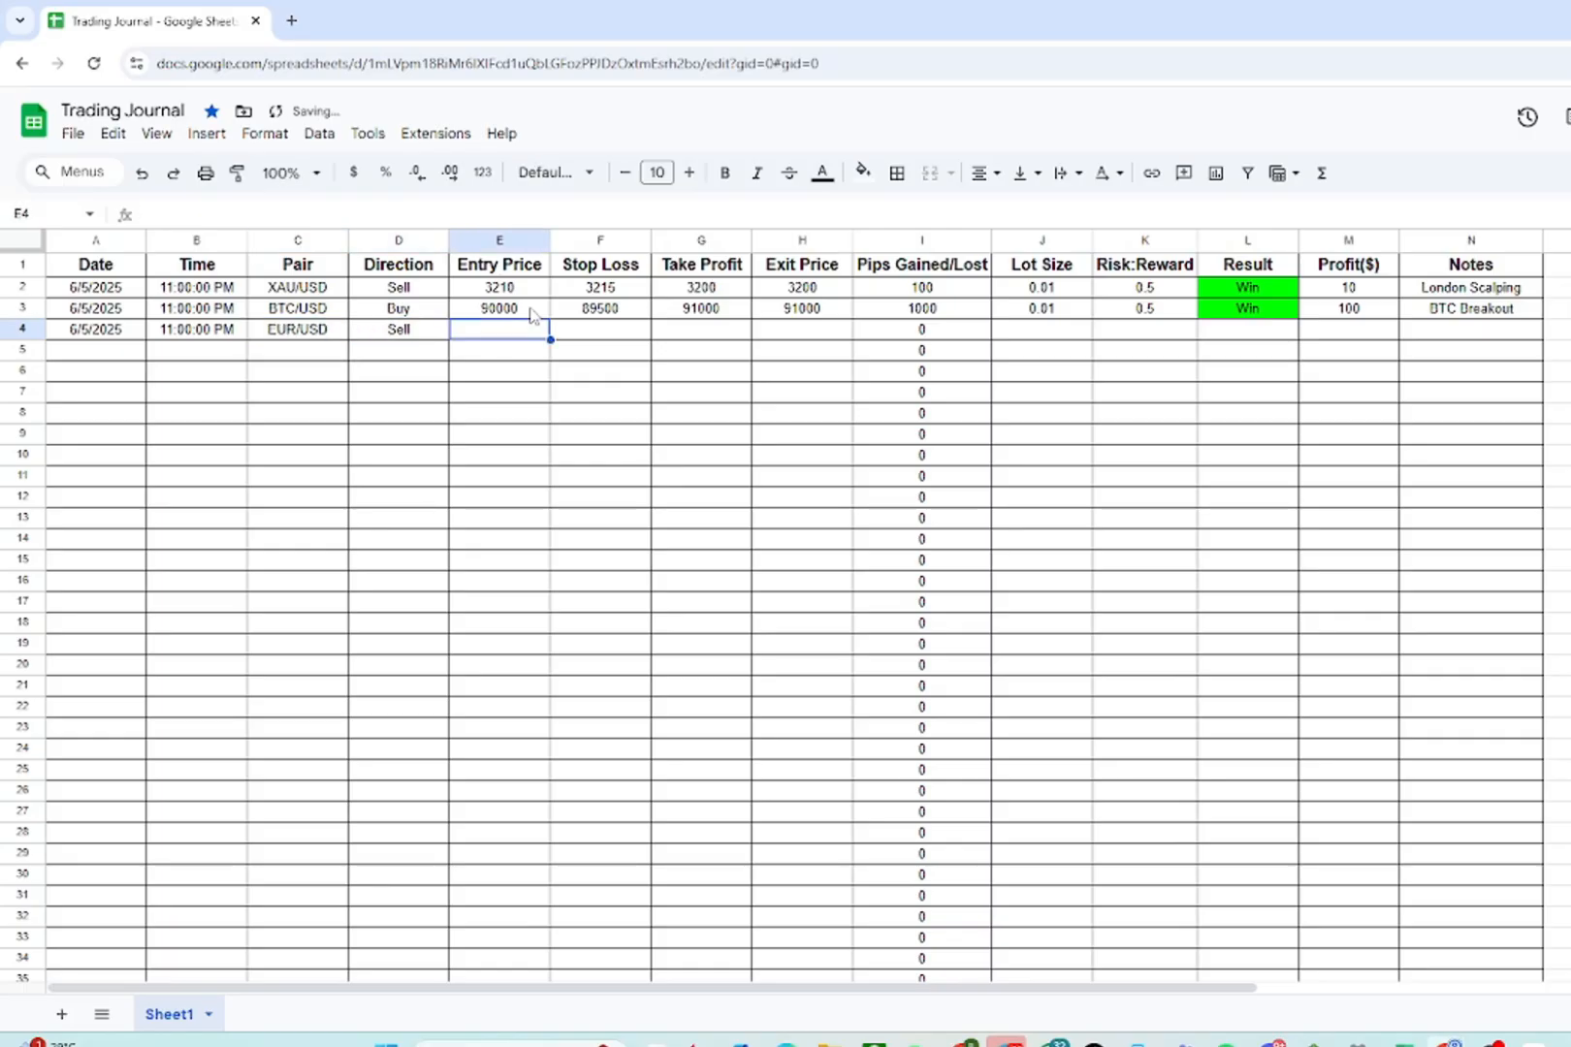
# - Enter the third trade's entry price 1.105 and stop loss 1.1100
pyautogui.write('1.10')
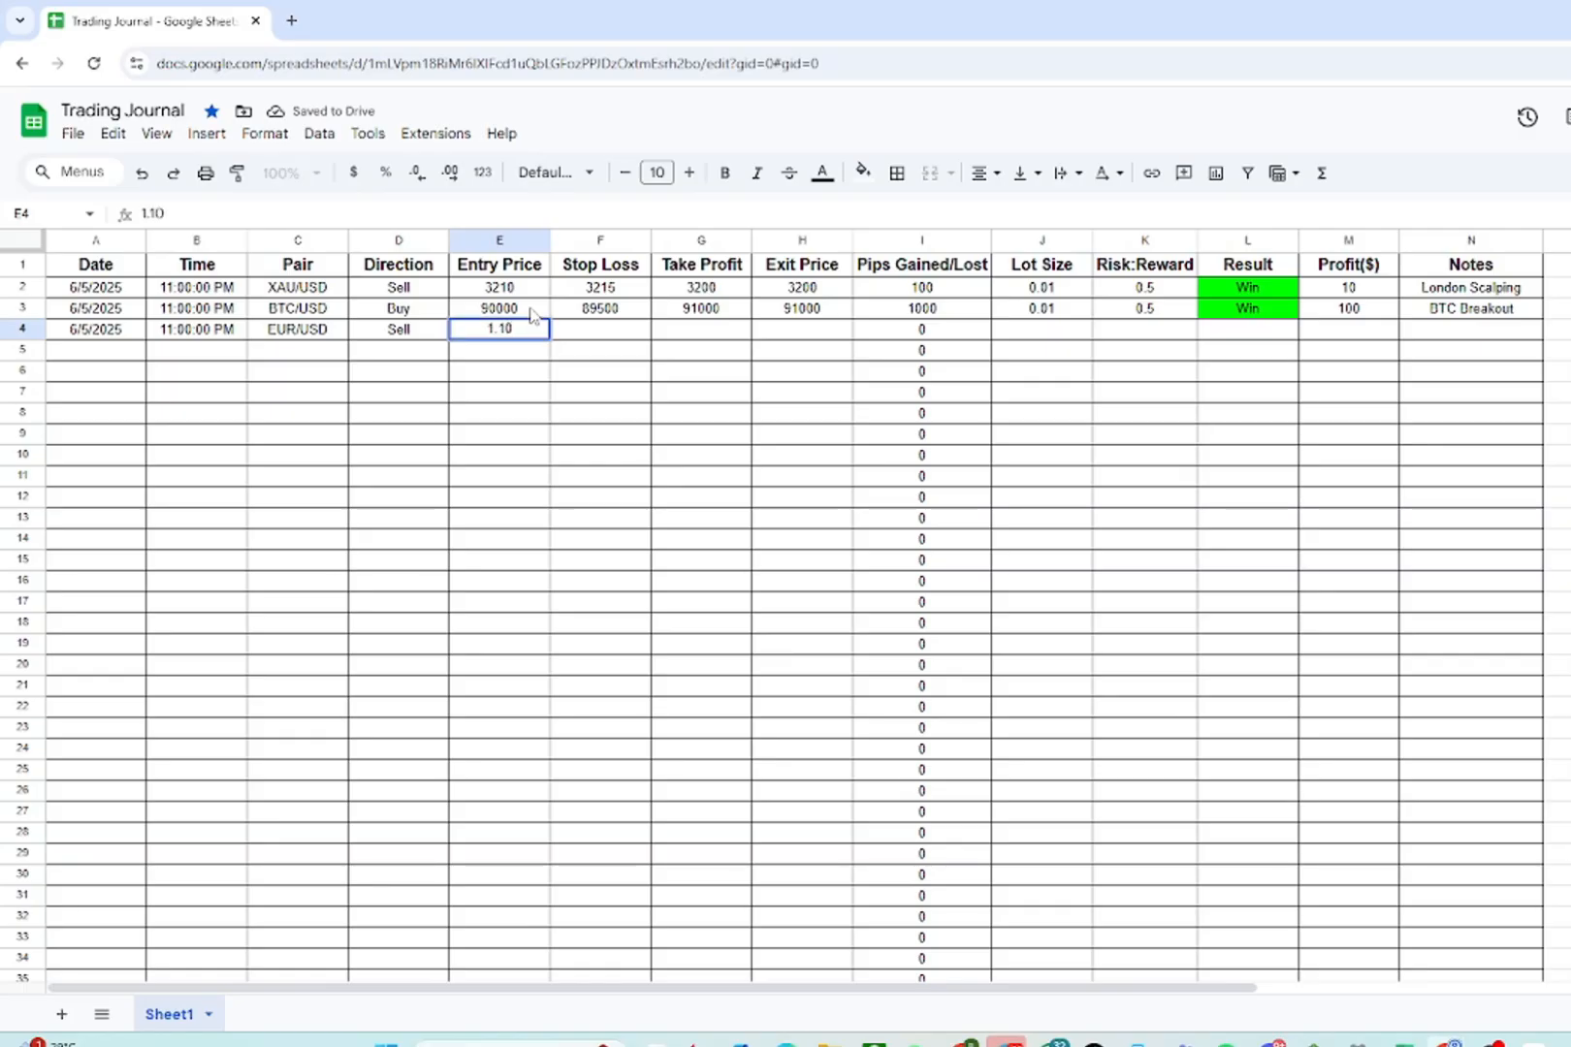
pyautogui.write('50')
pyautogui.press('Tab')
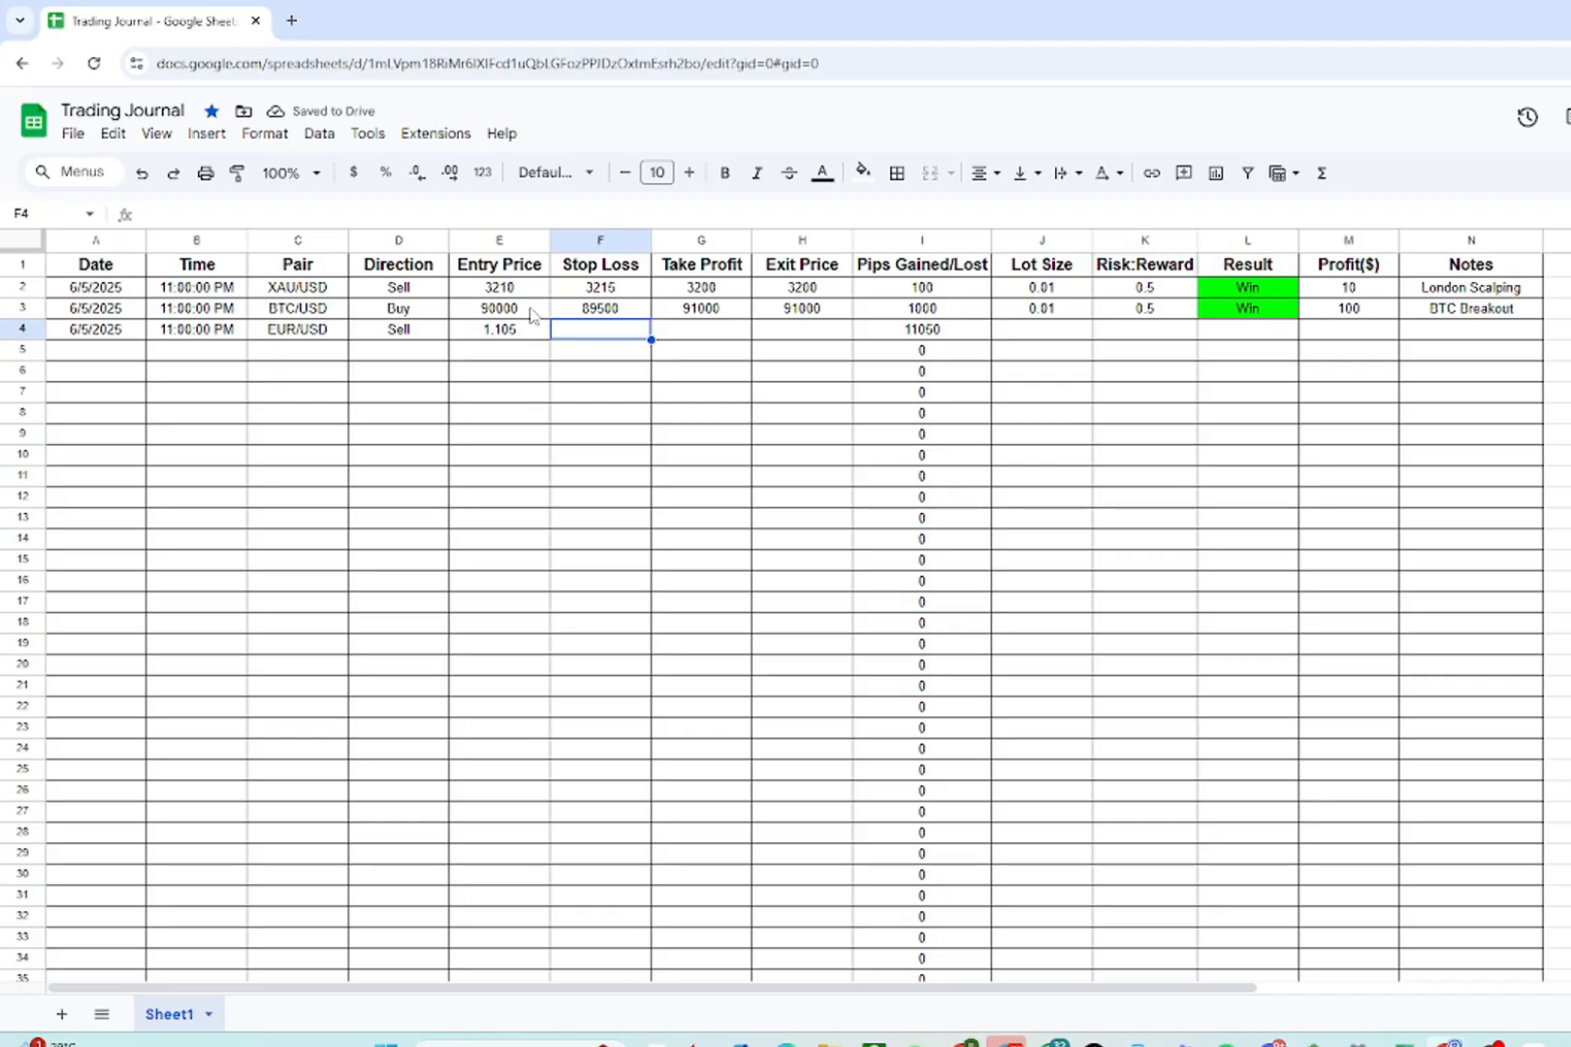
pyautogui.write('1.1100')
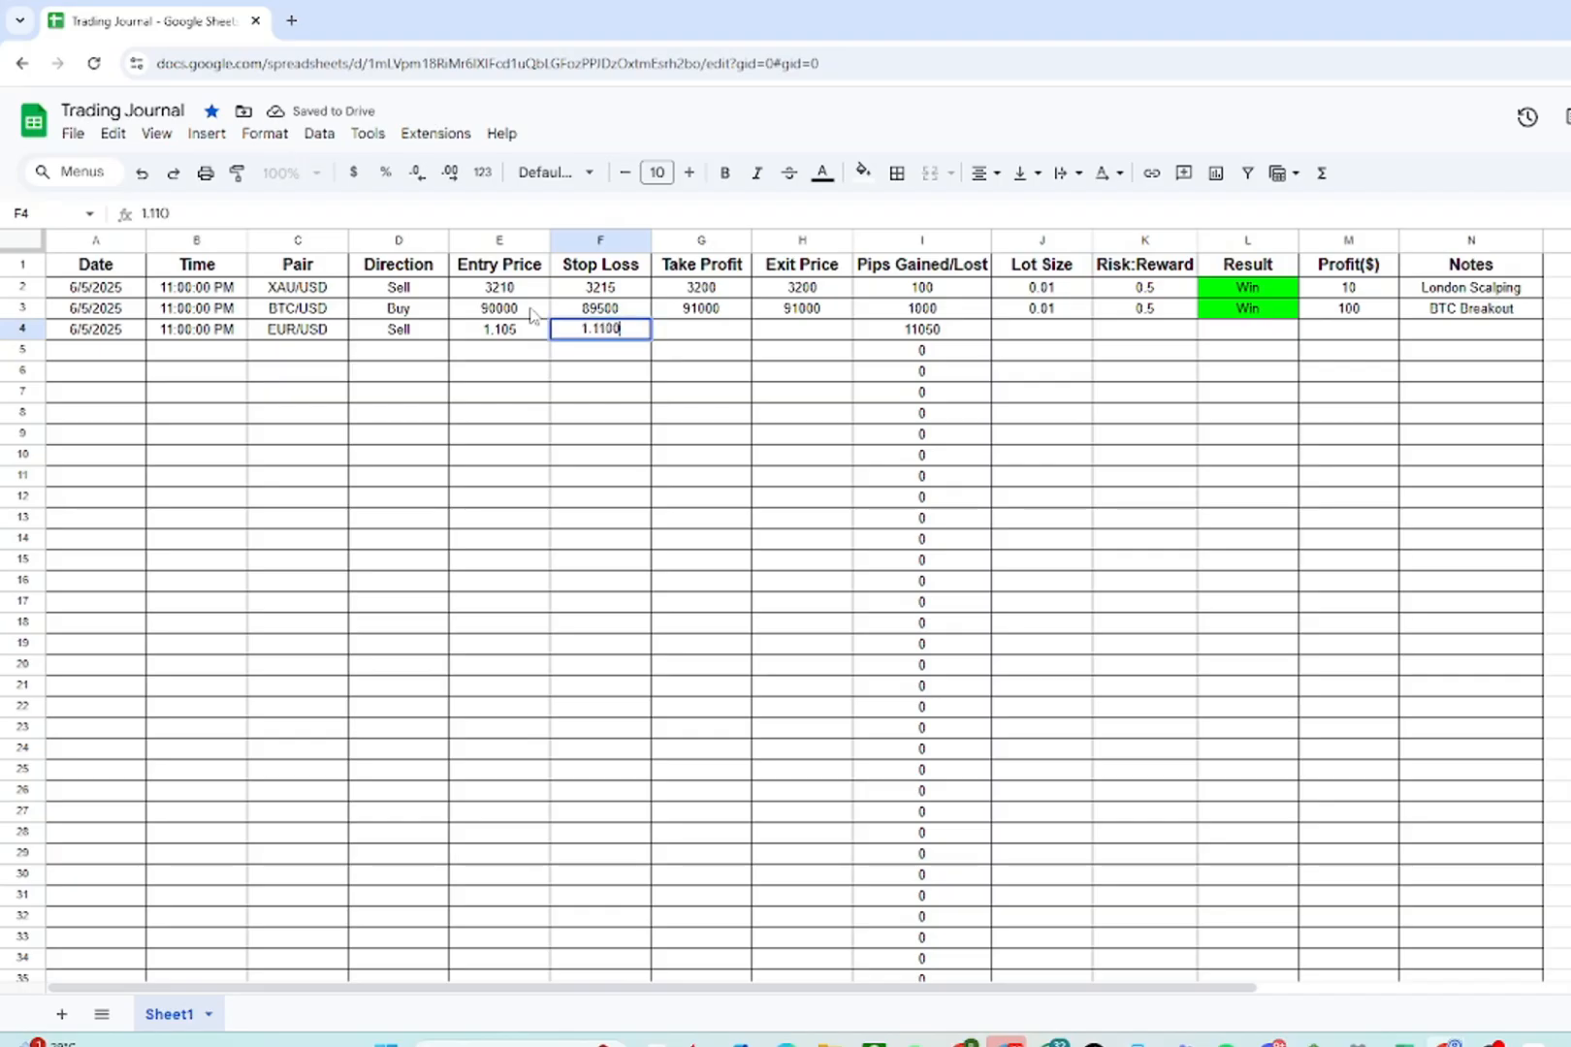
pyautogui.press('Return')
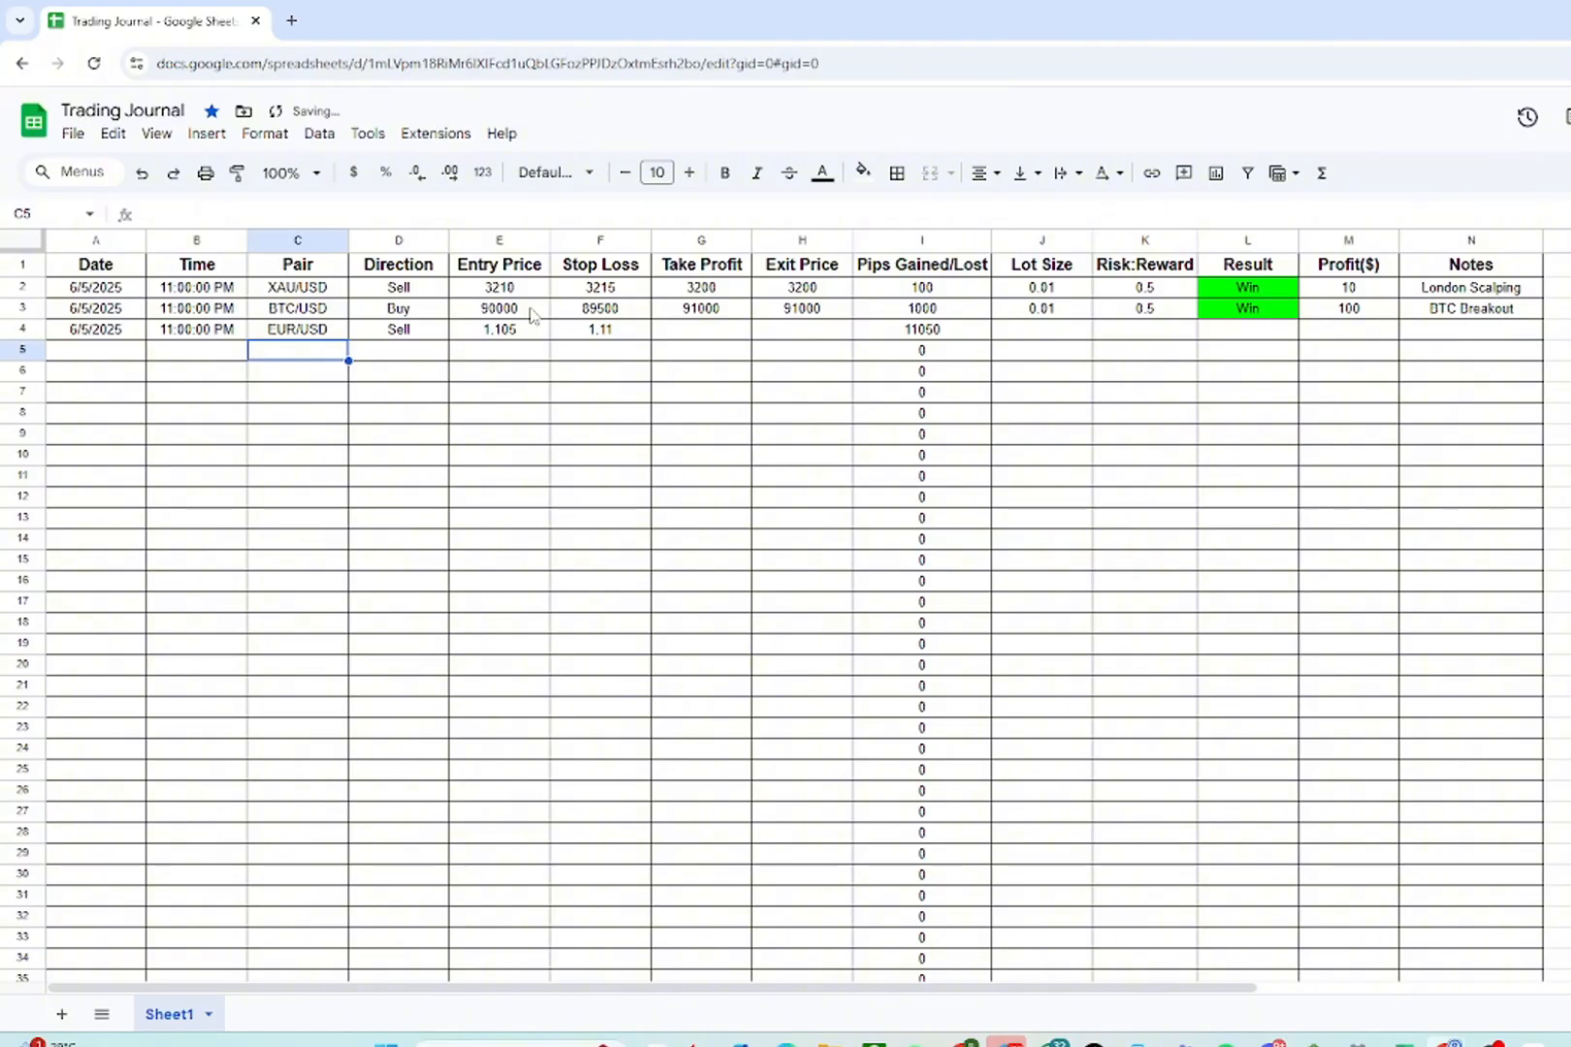
# - Enter the third trade's take profit 1.10, exit price 1.1 and lot size 0.01
pyautogui.press('Up')
pyautogui.press('Right')
pyautogui.press('Right')
pyautogui.press('Right')
pyautogui.press('Right')
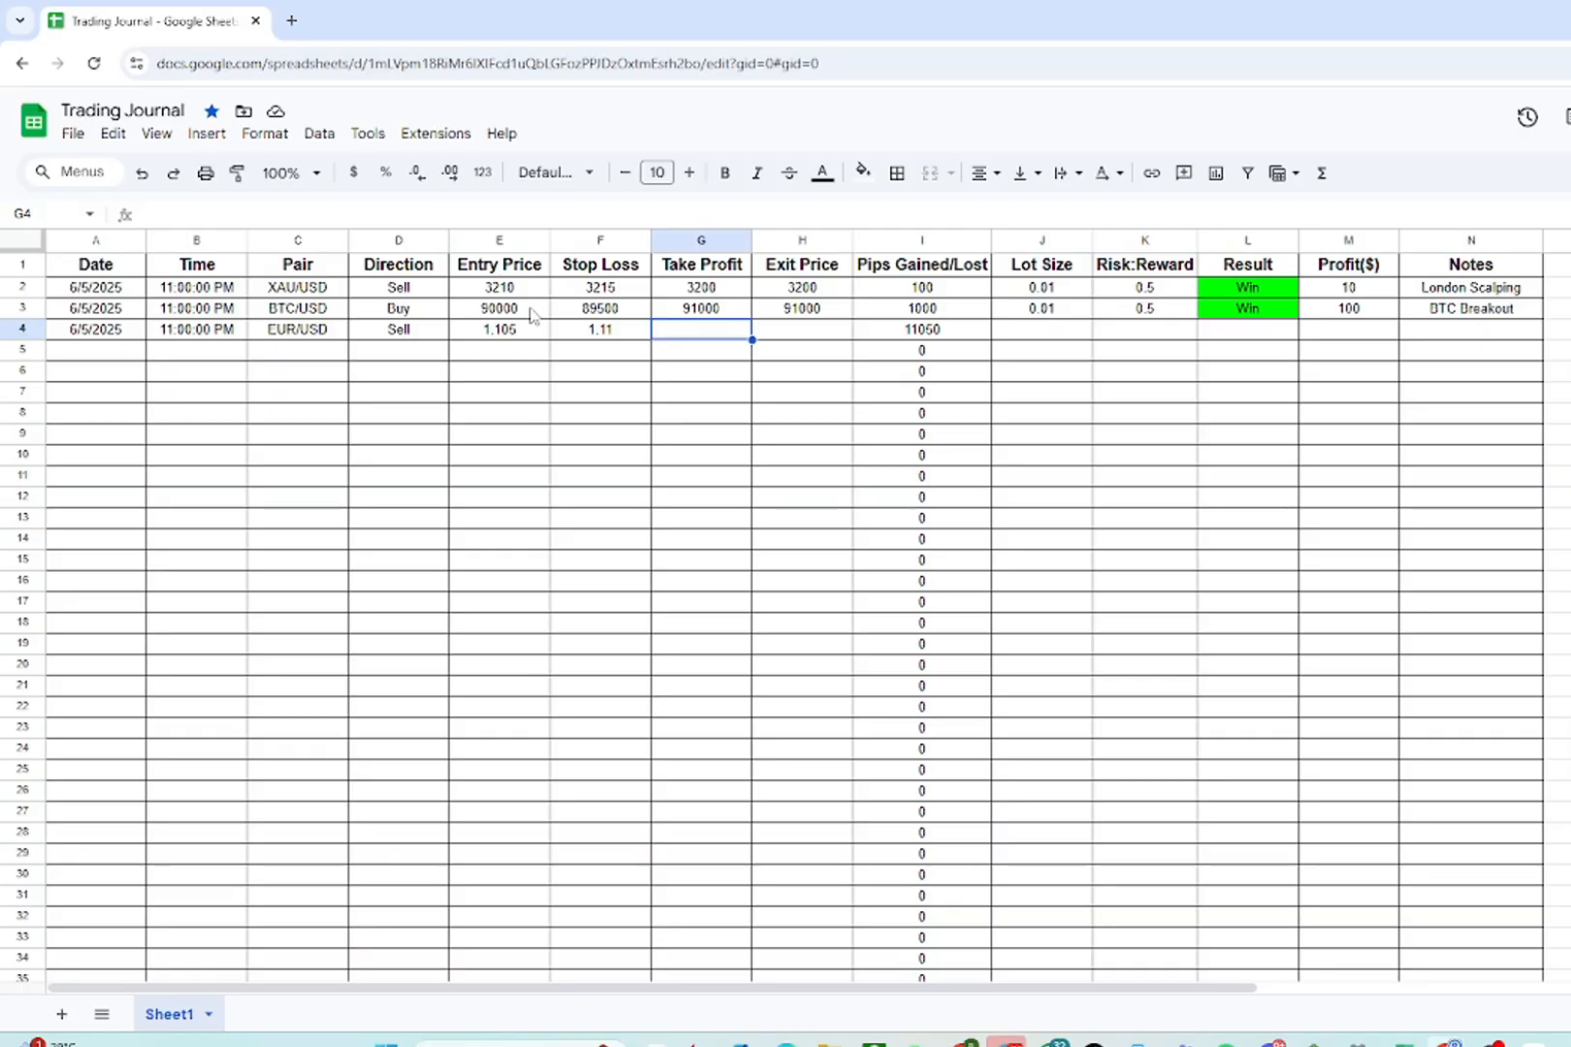
pyautogui.write('1.')
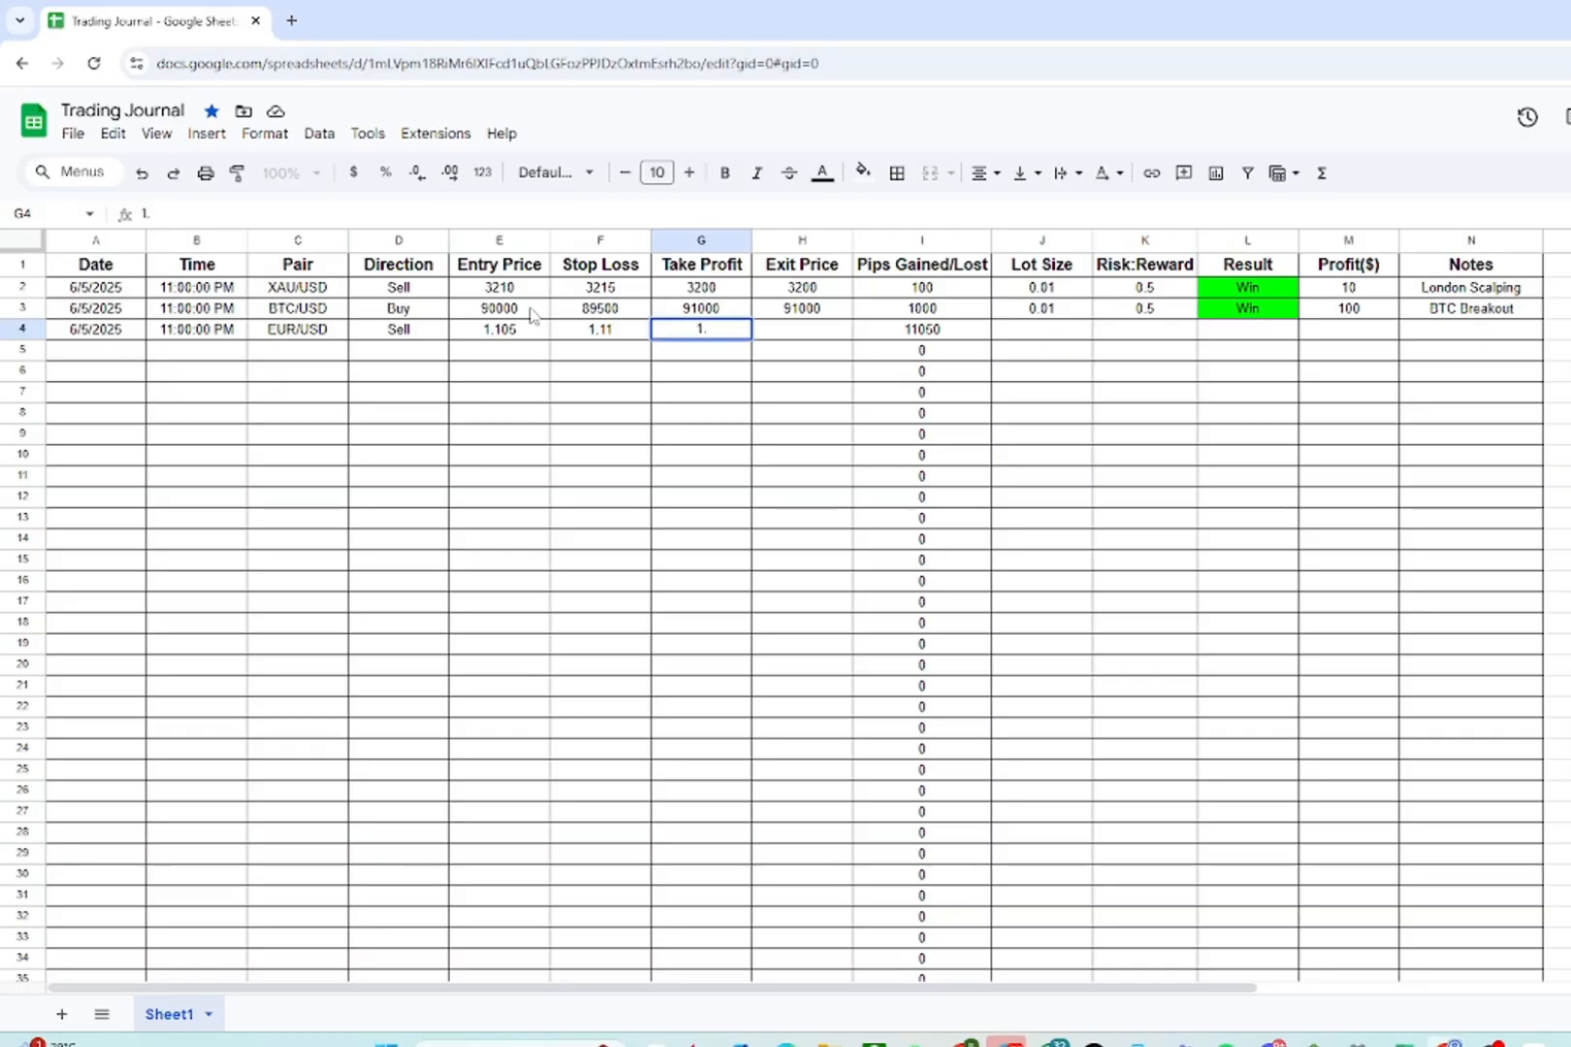
pyautogui.write('10')
pyautogui.press('Tab')
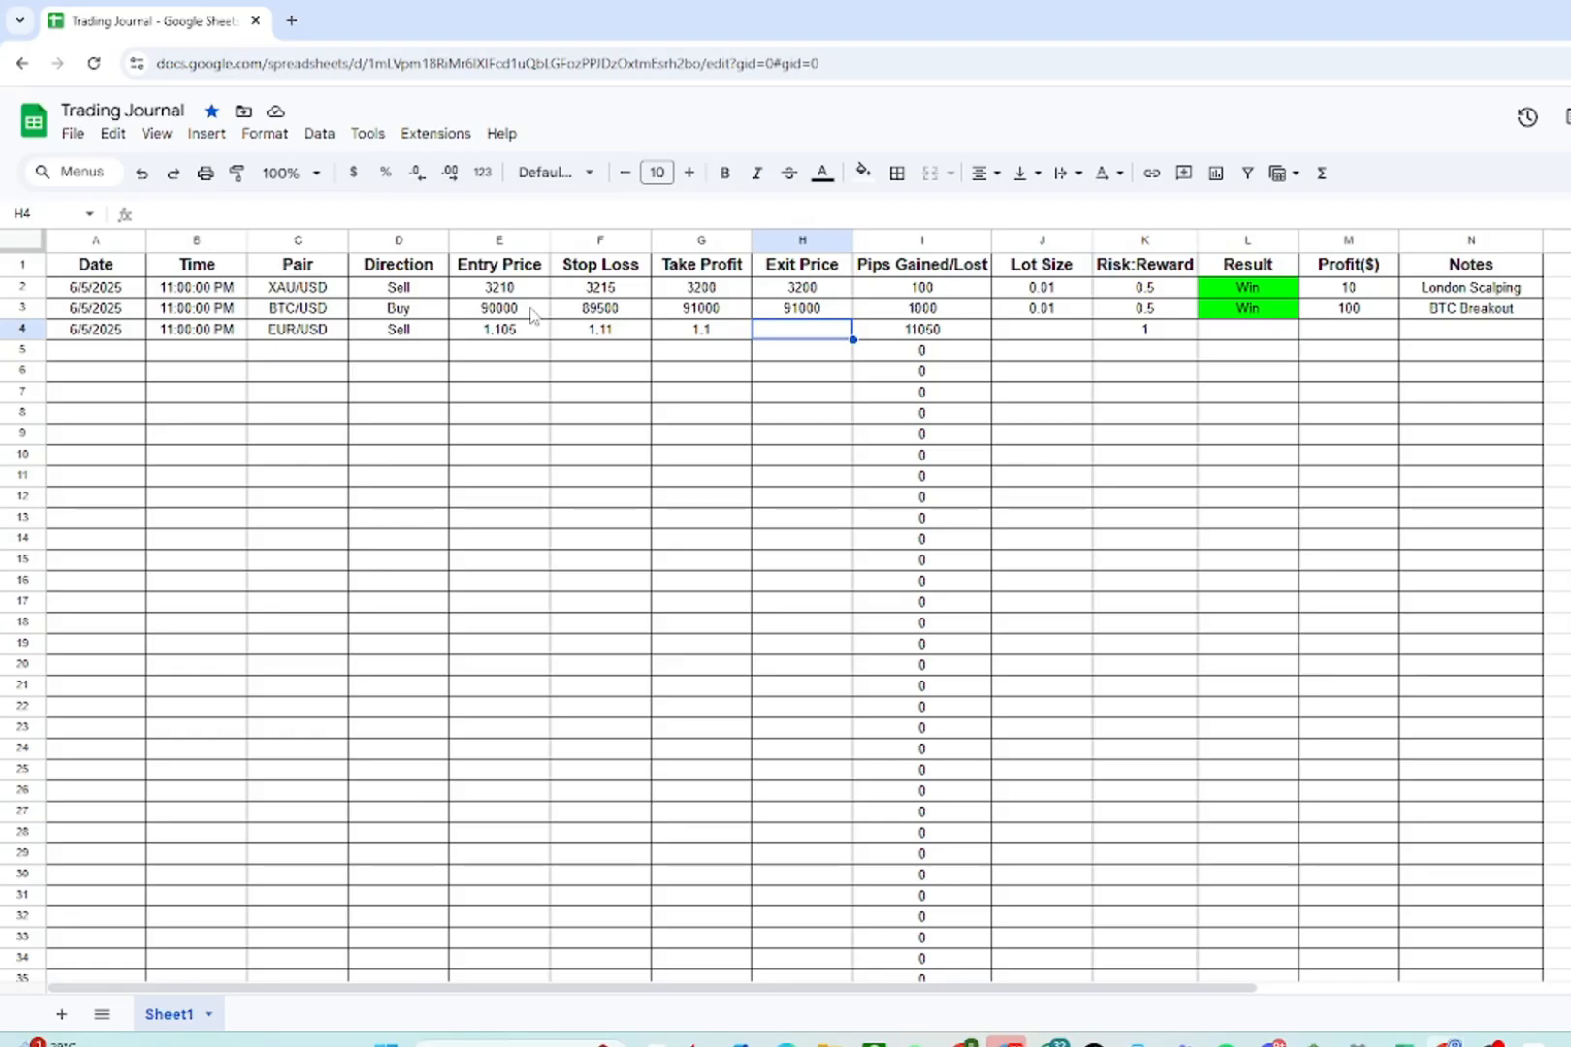
pyautogui.write('1.1')
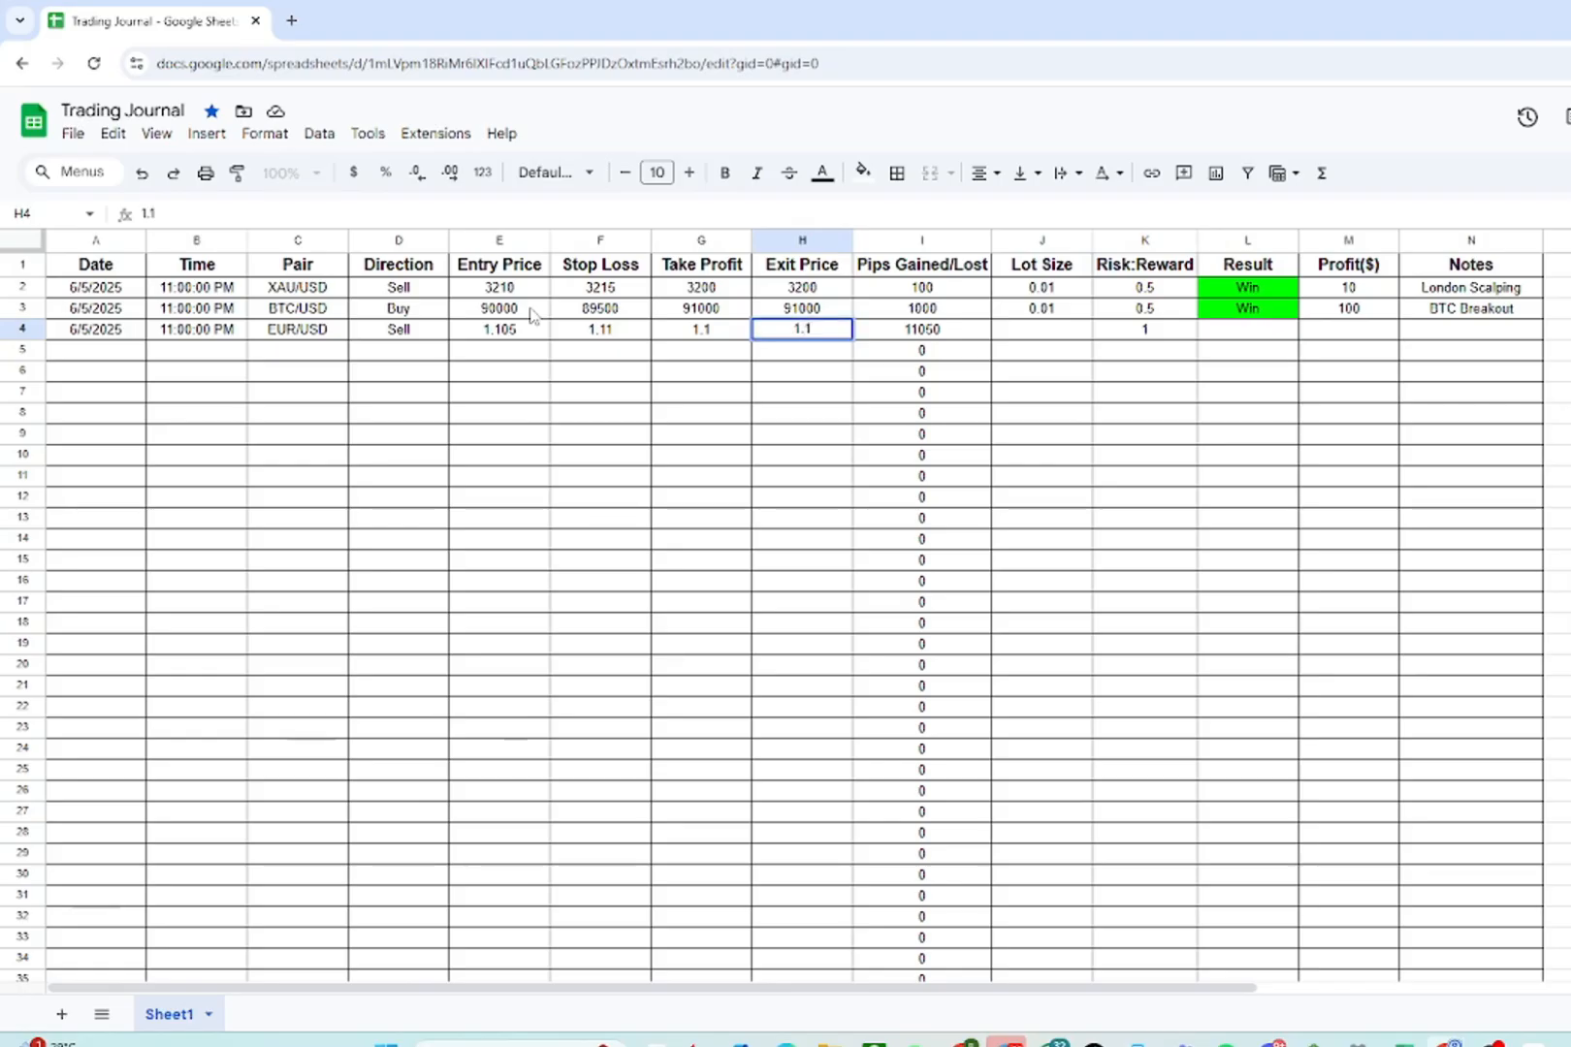
pyautogui.press('Tab')
pyautogui.press('Tab')
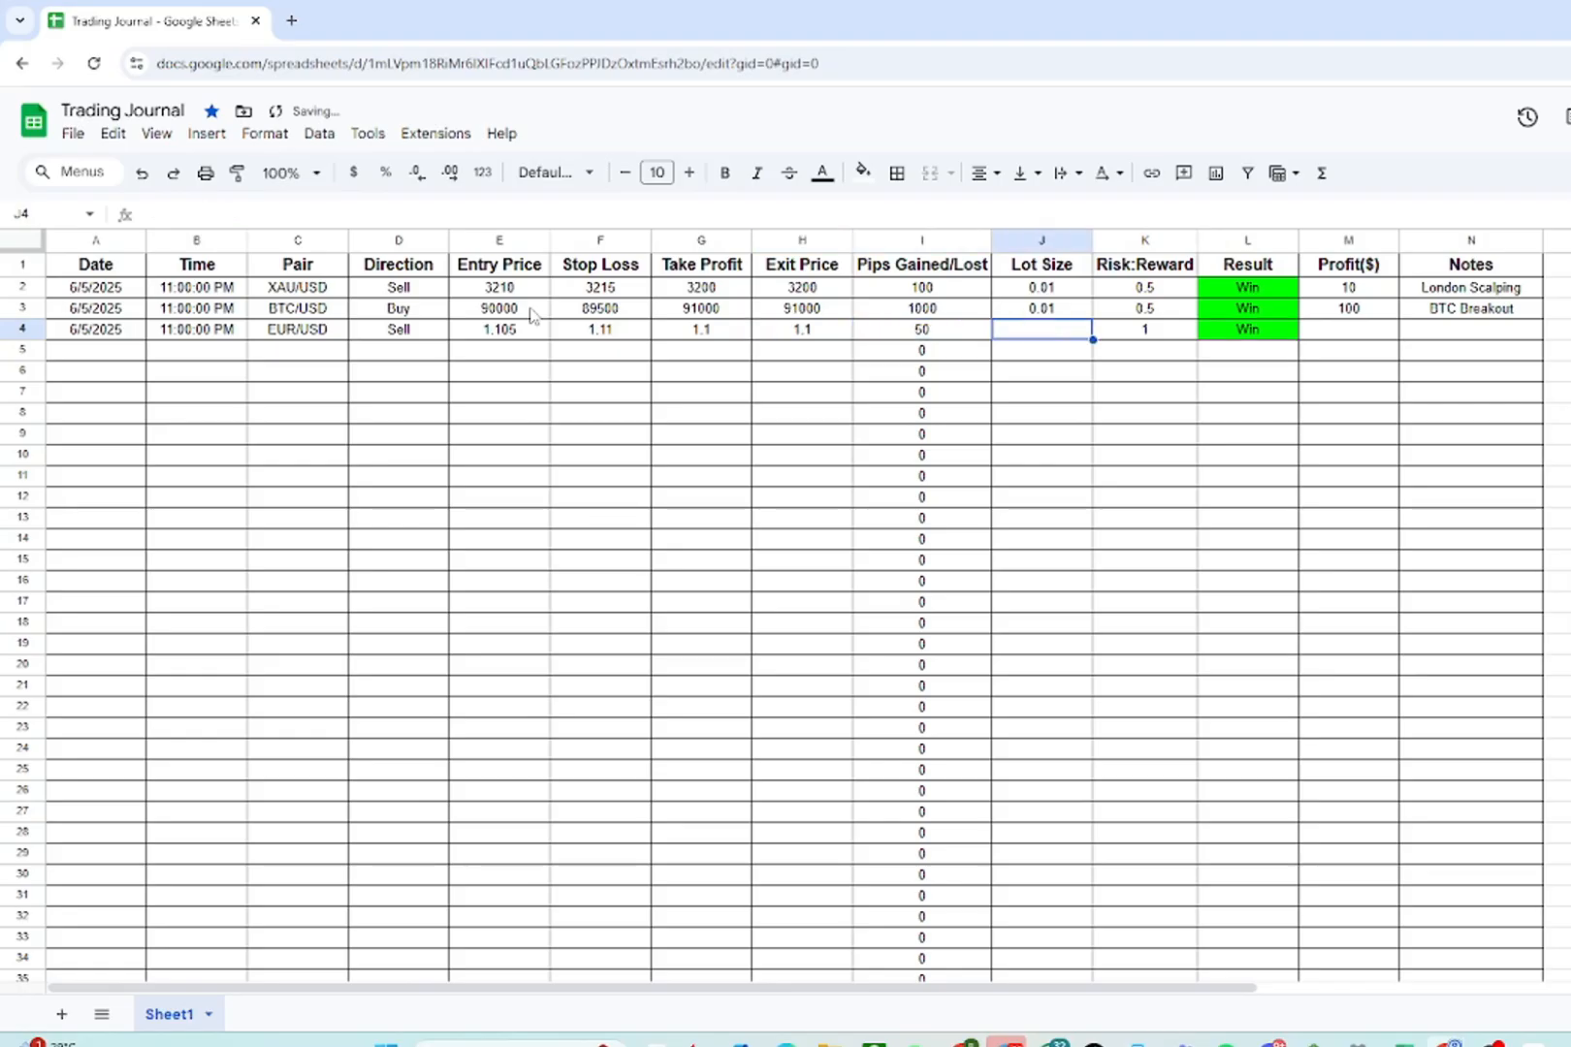
pyautogui.write('0.01')
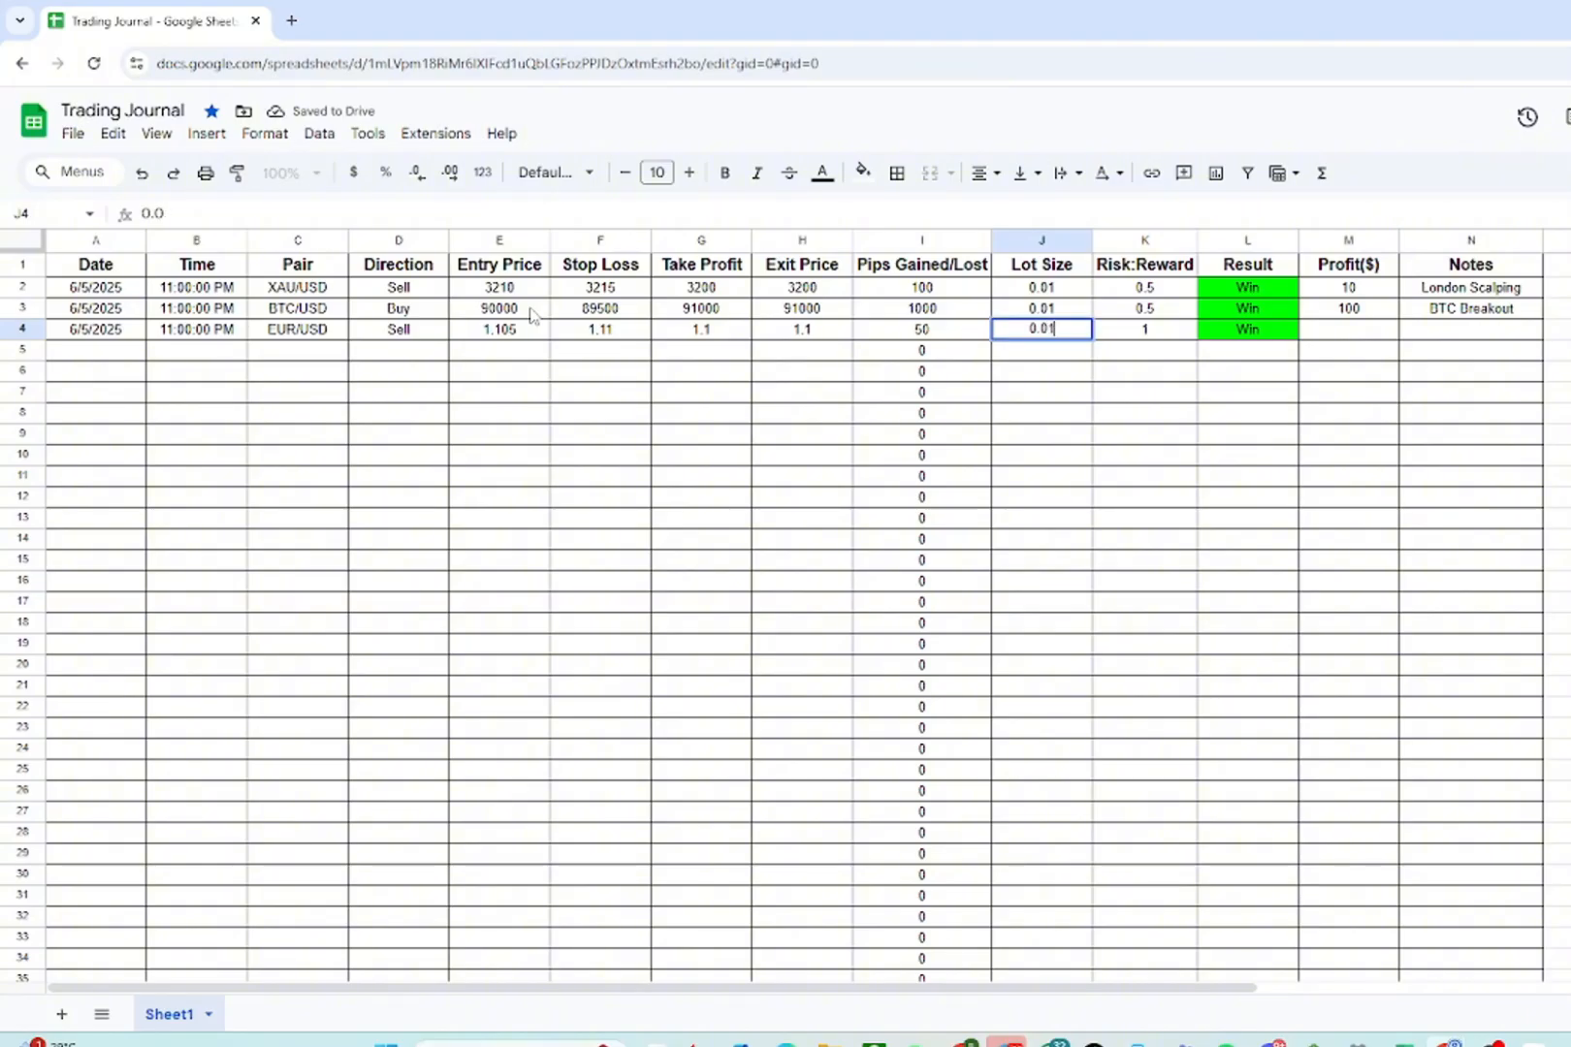
pyautogui.press('Tab')
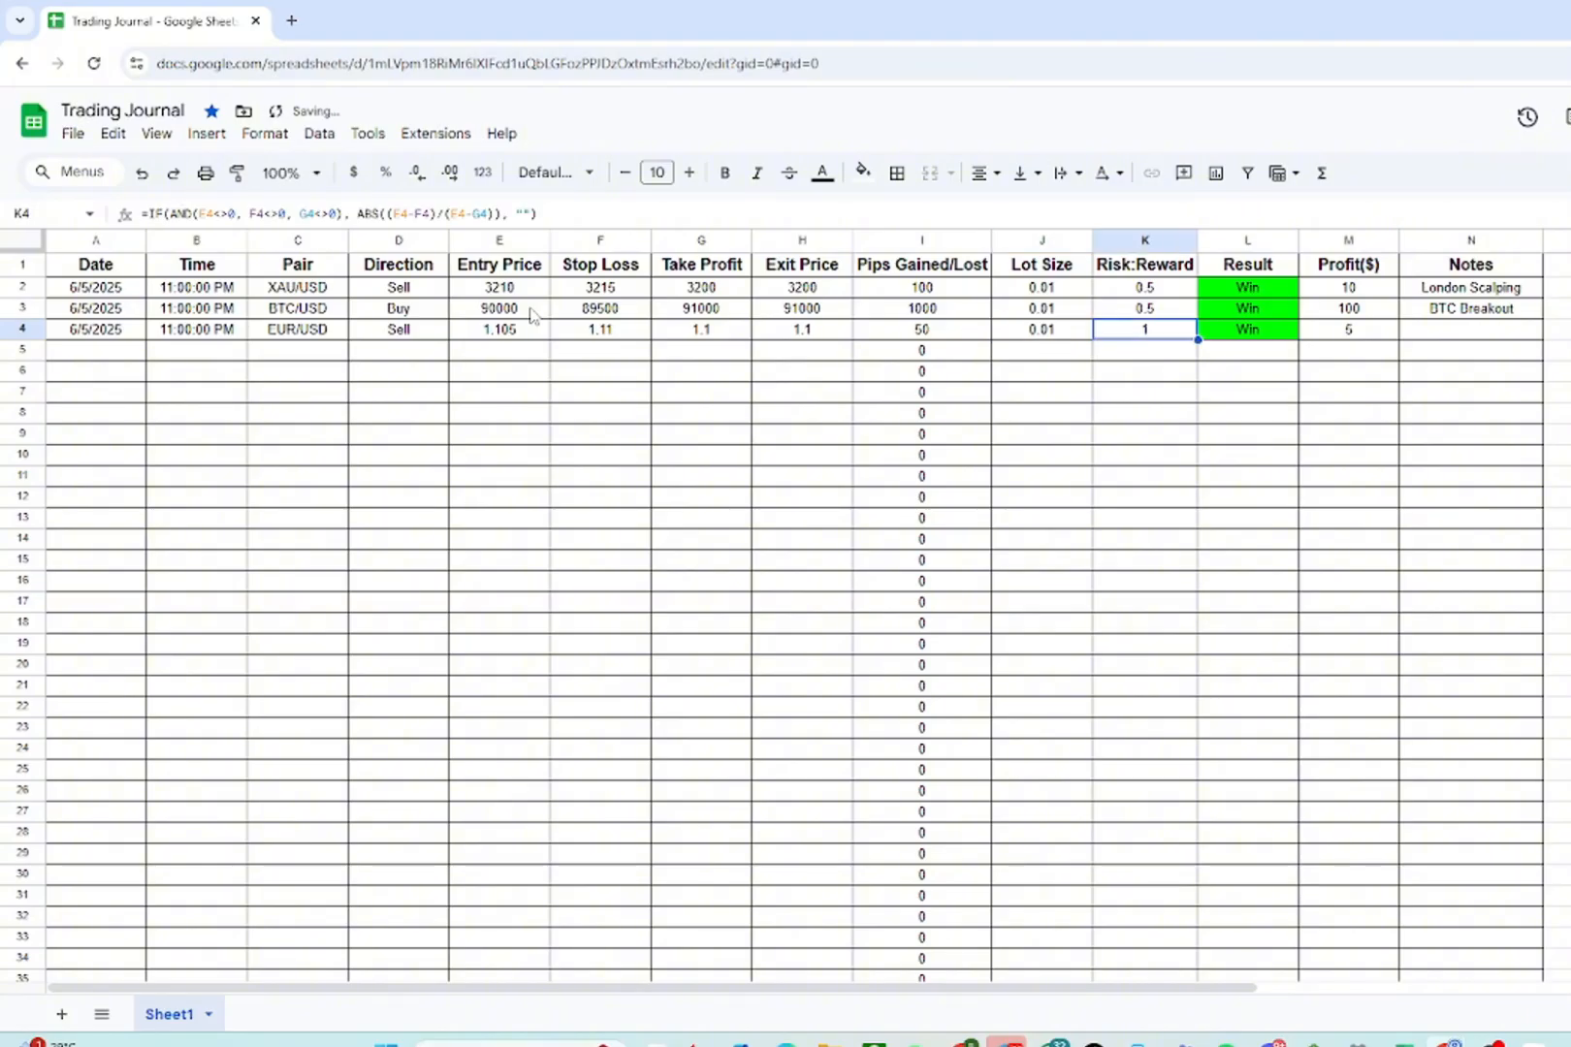
# - Add the note NY Session Scalp to the third trade
pyautogui.press('Tab')
pyautogui.press('Tab')
pyautogui.press('Tab')
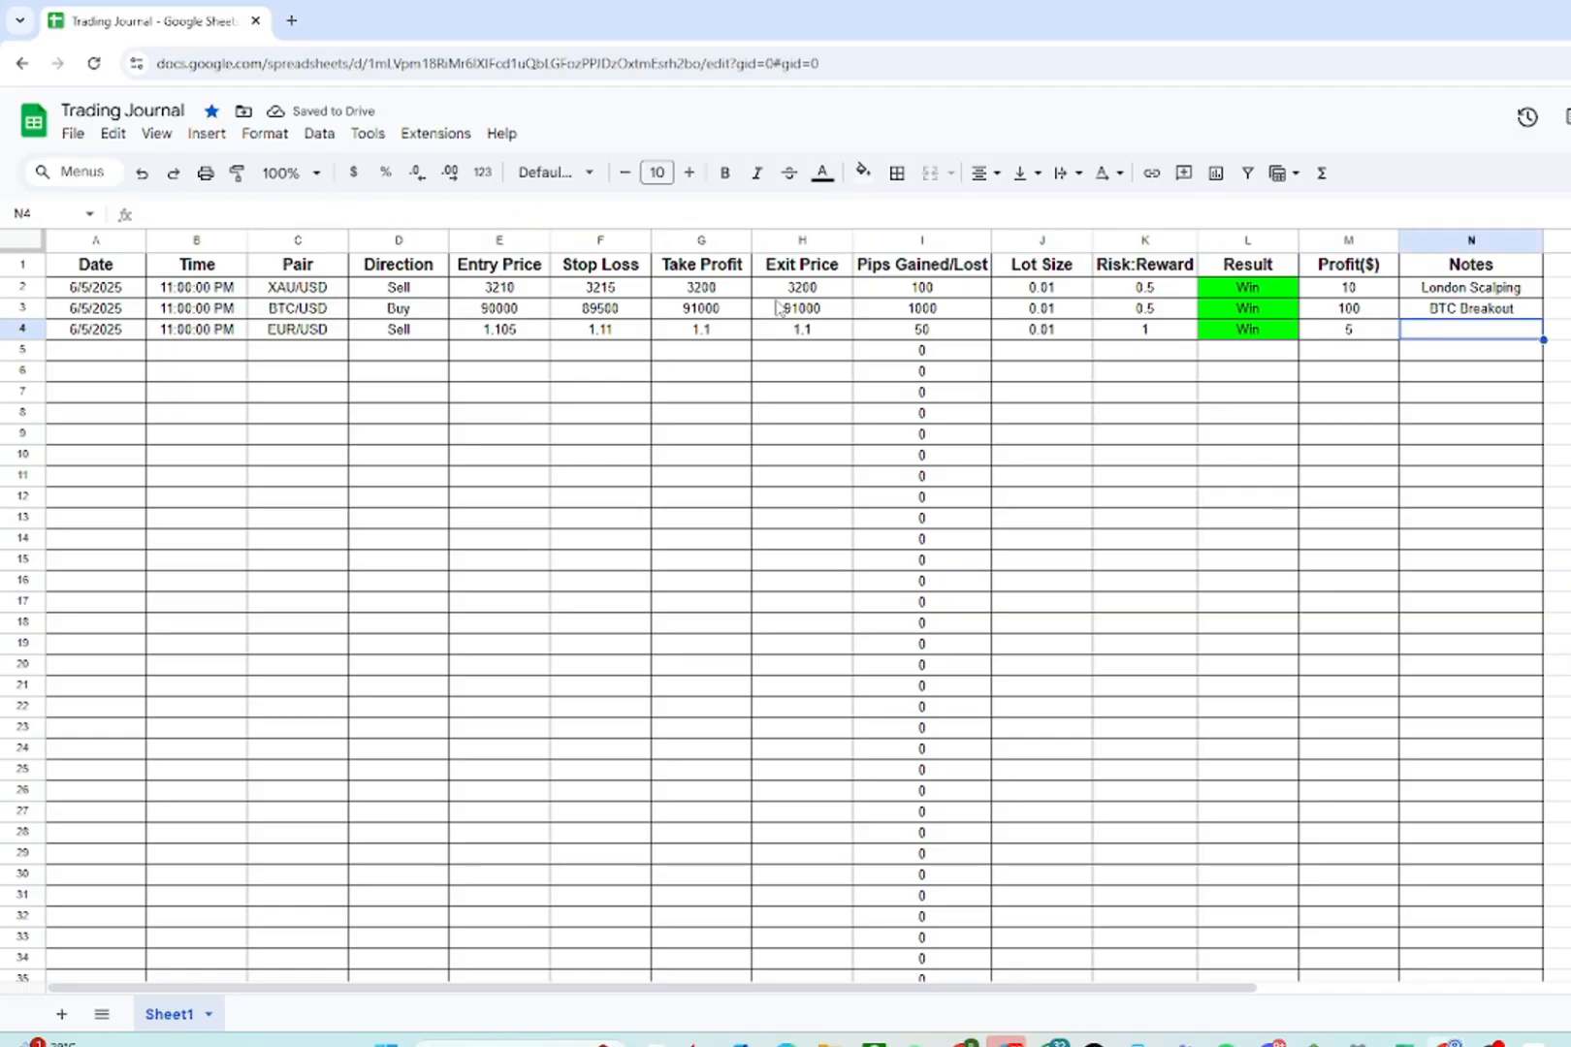
pyautogui.write('NY Se')
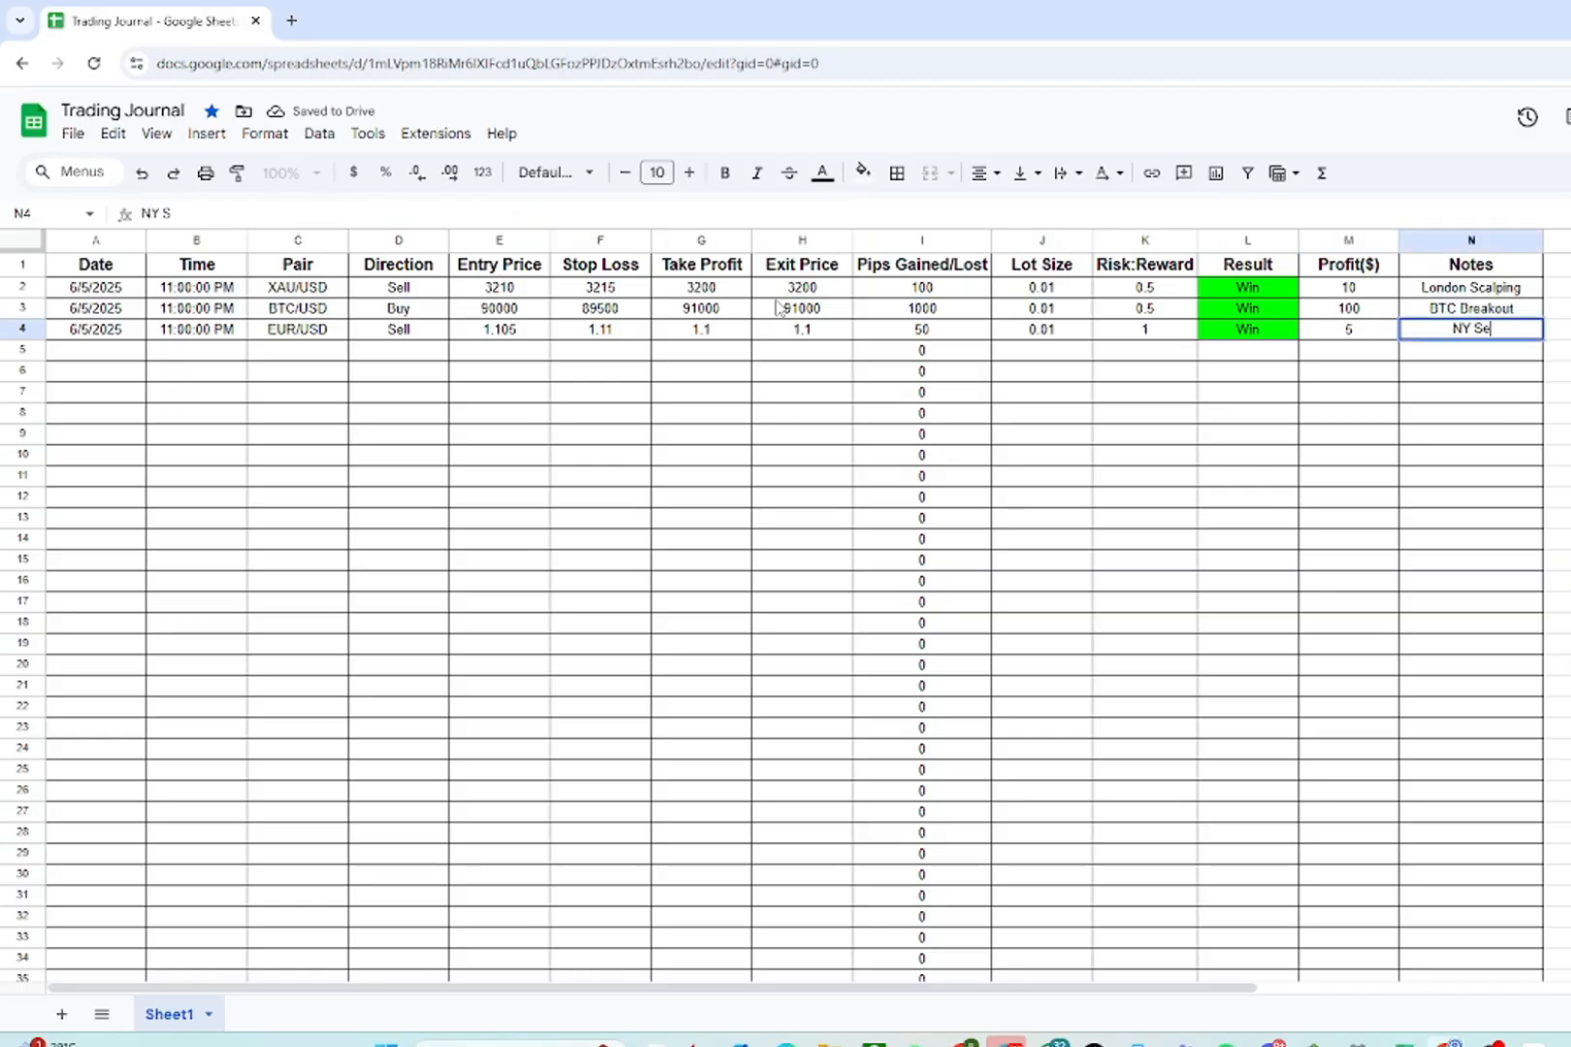
pyautogui.write('ssion Scalp')
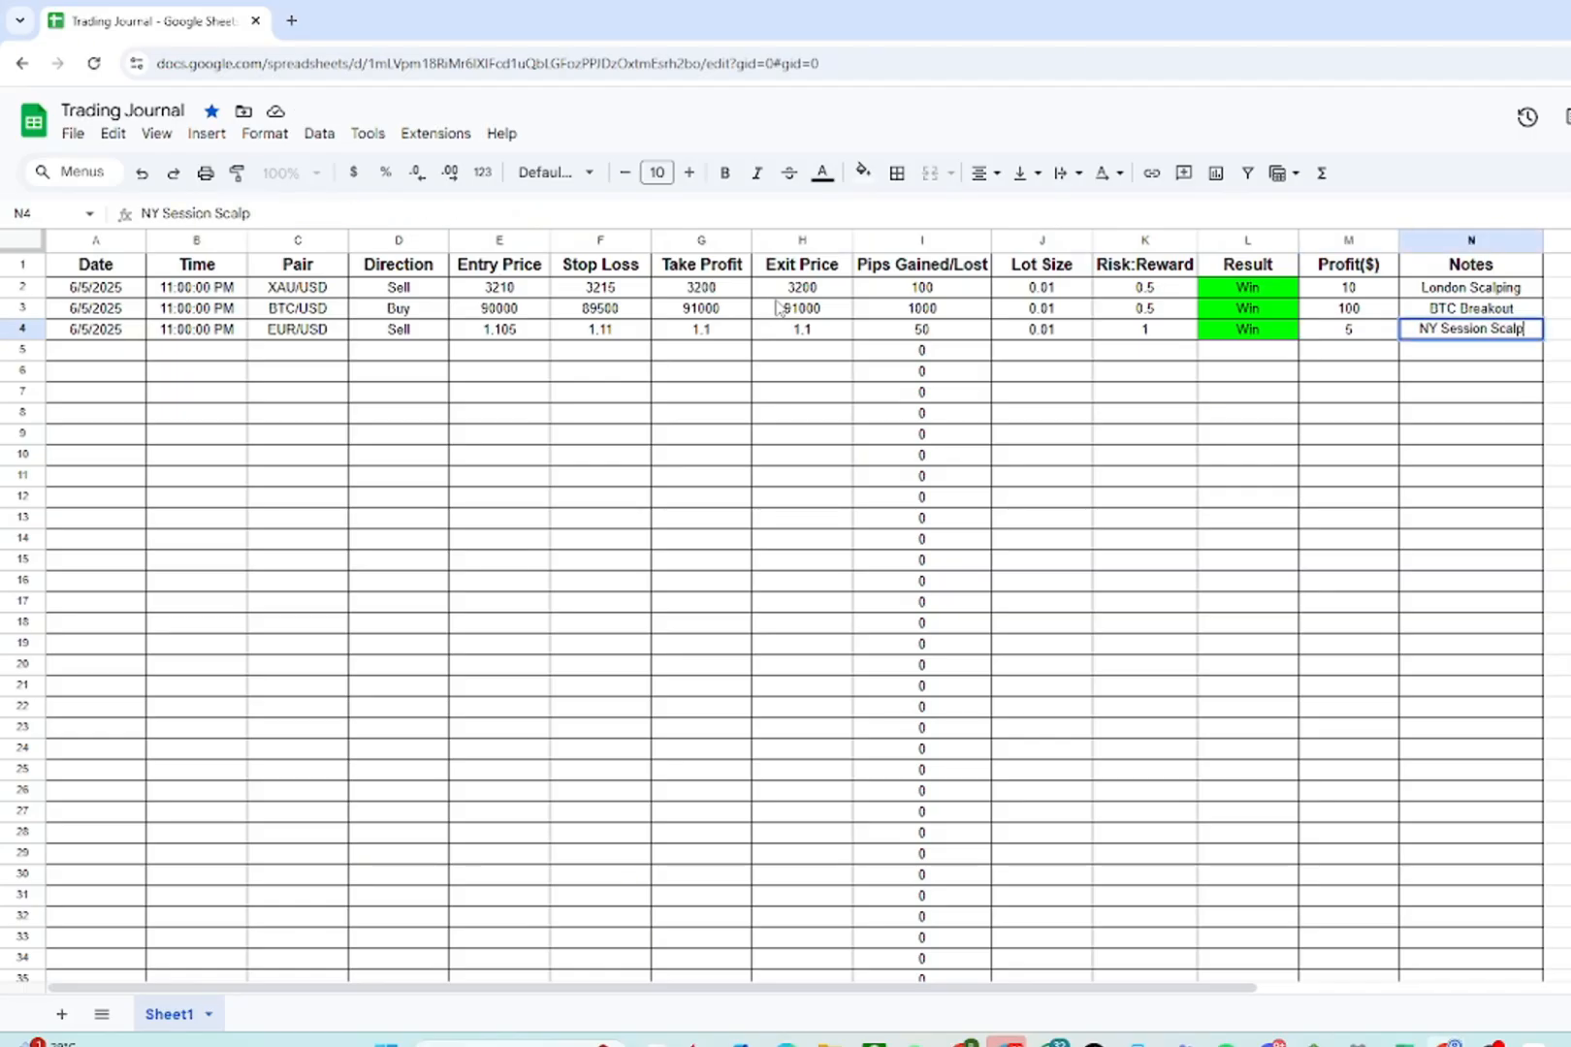
pyautogui.click(953, 433)
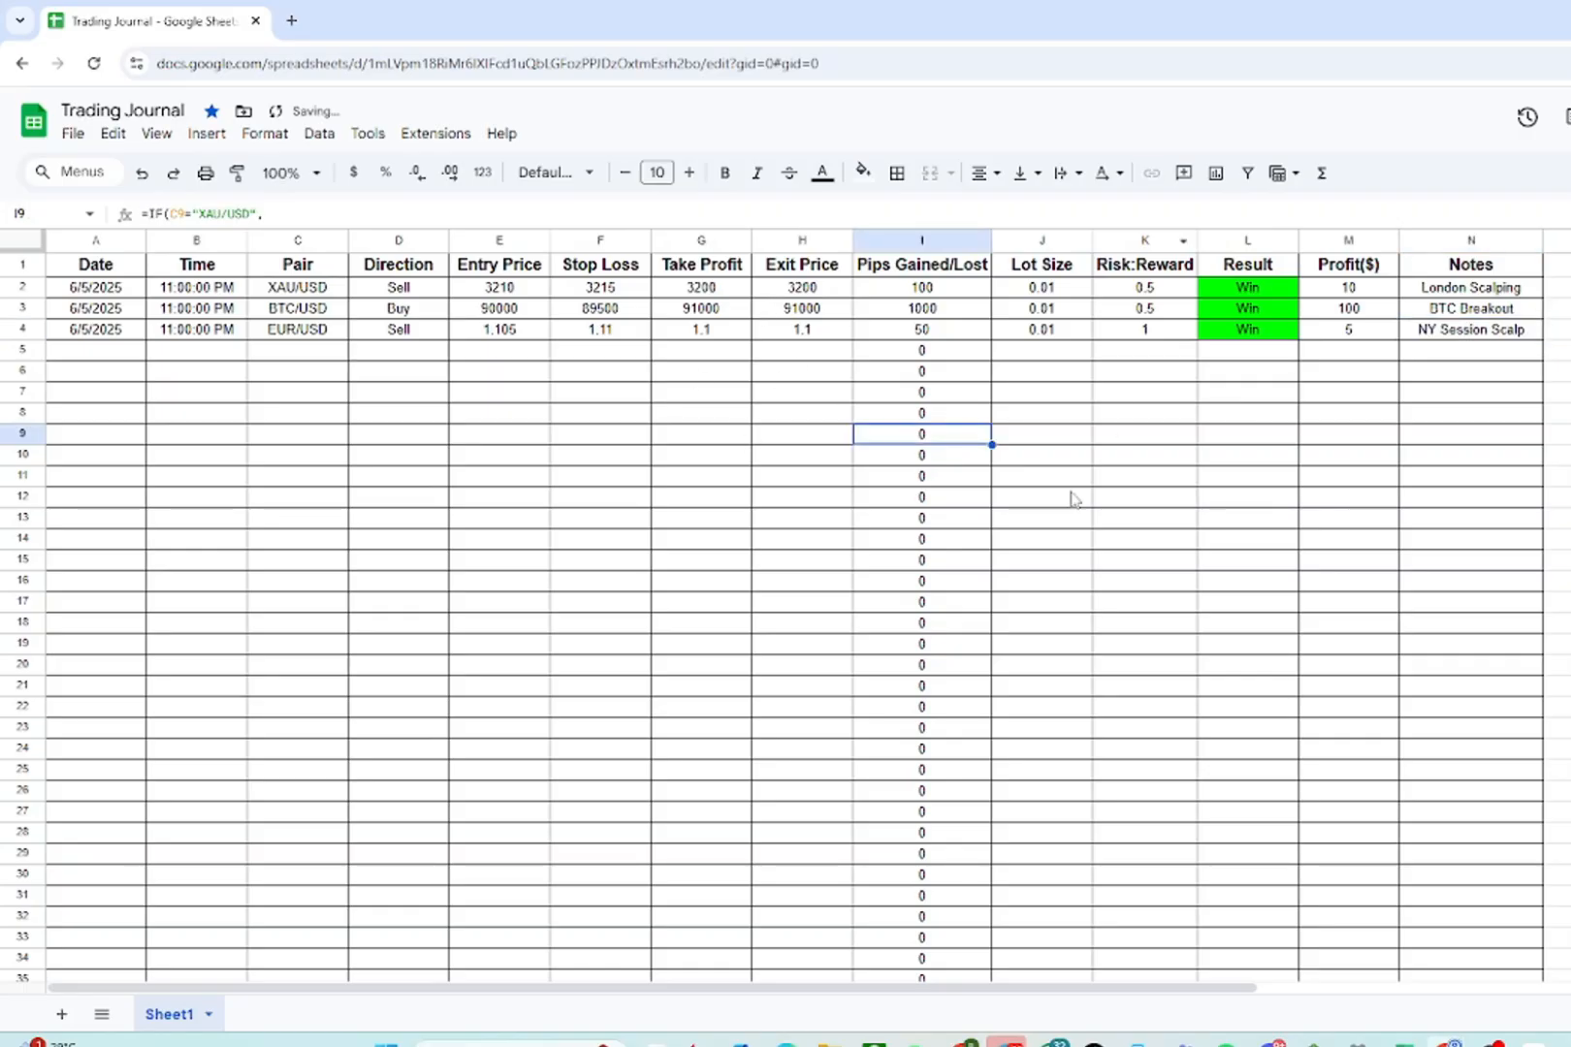
pyautogui.click(629, 409)
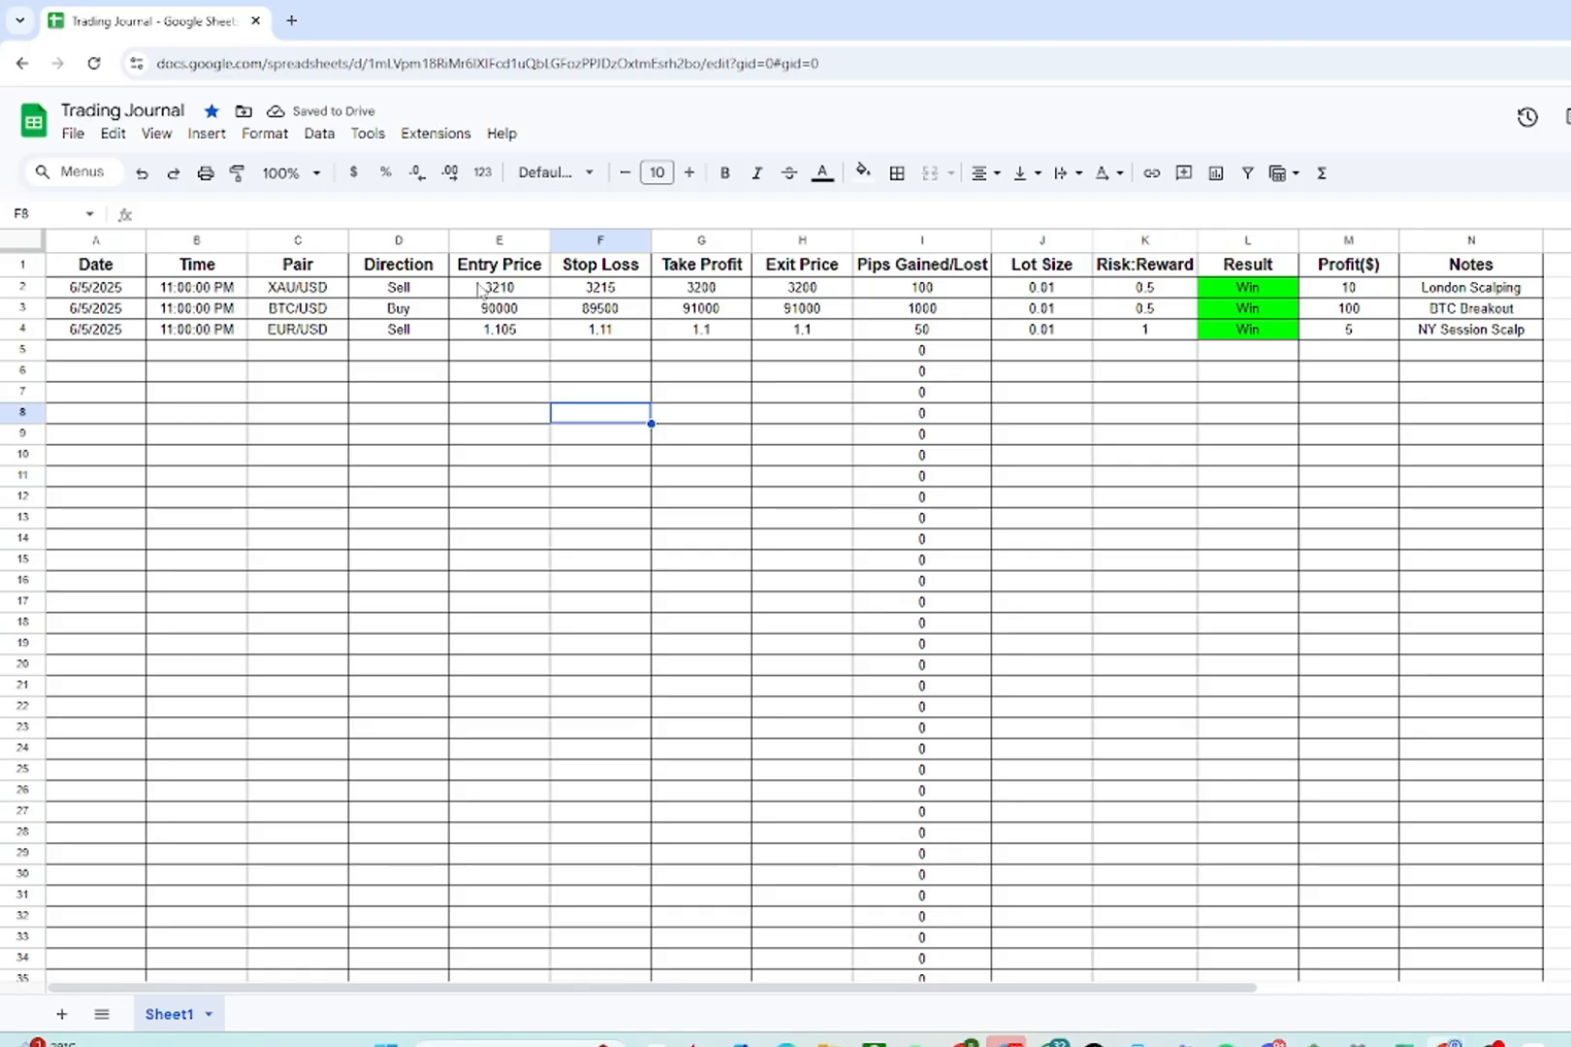
pyautogui.moveTo(482, 289); pyautogui.dragTo(820, 330)
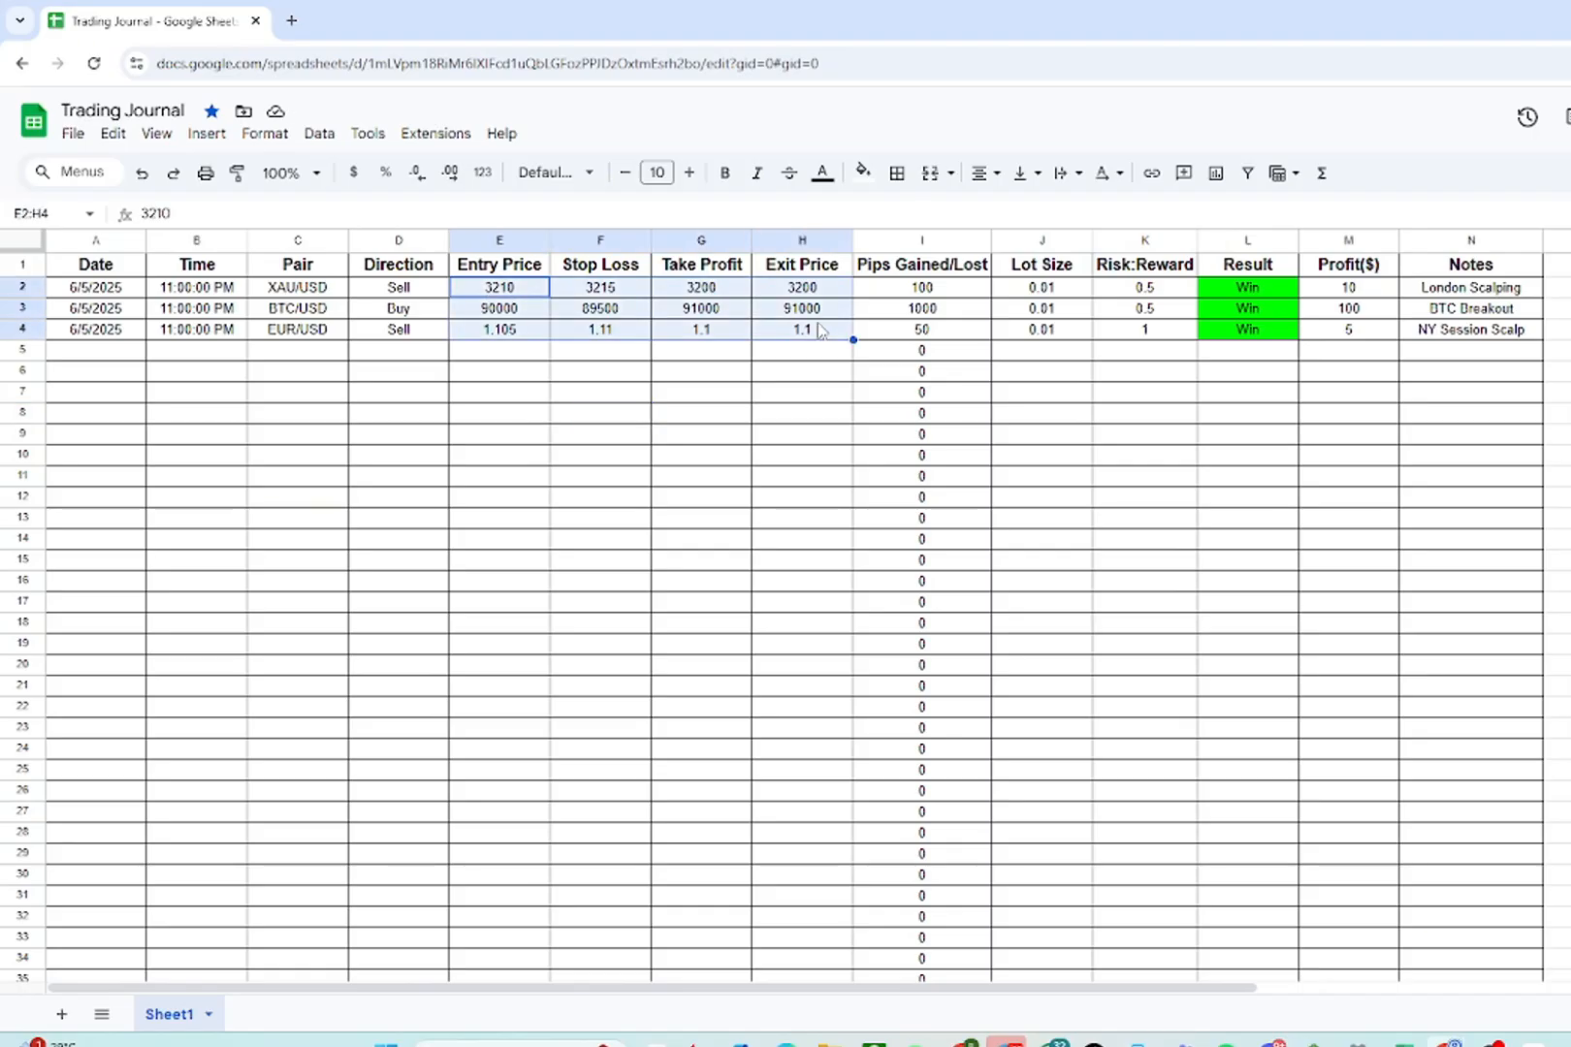
pyautogui.click(550, 291)
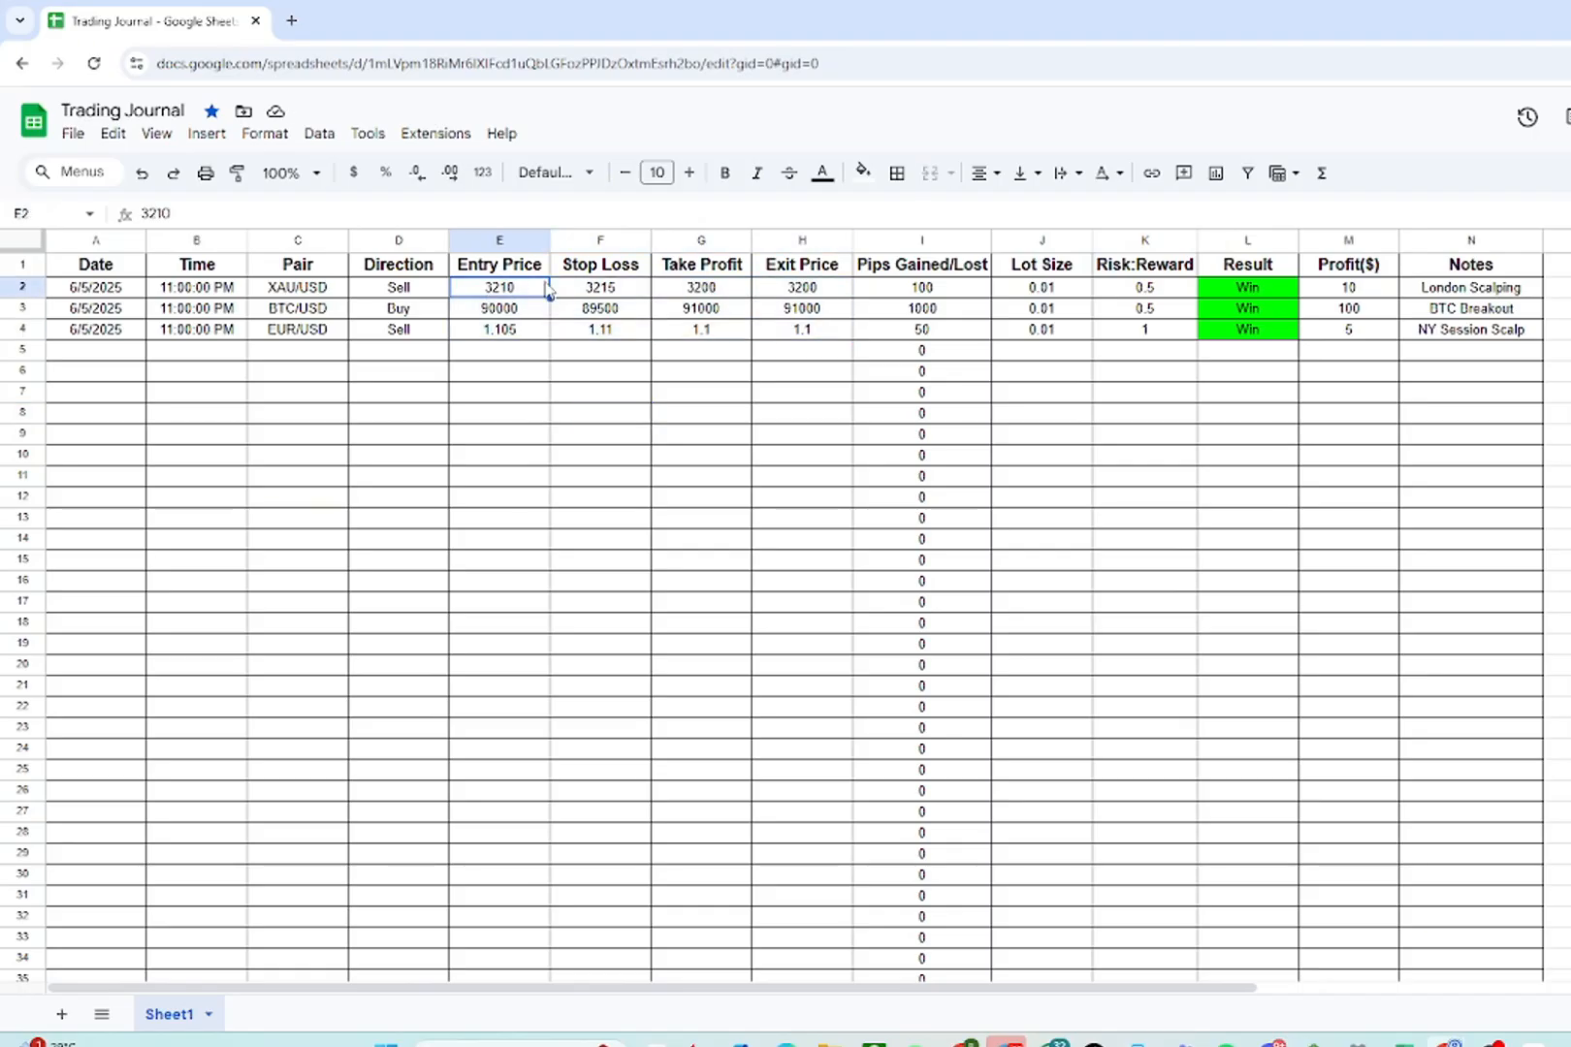
pyautogui.moveTo(524, 294); pyautogui.dragTo(805, 330)
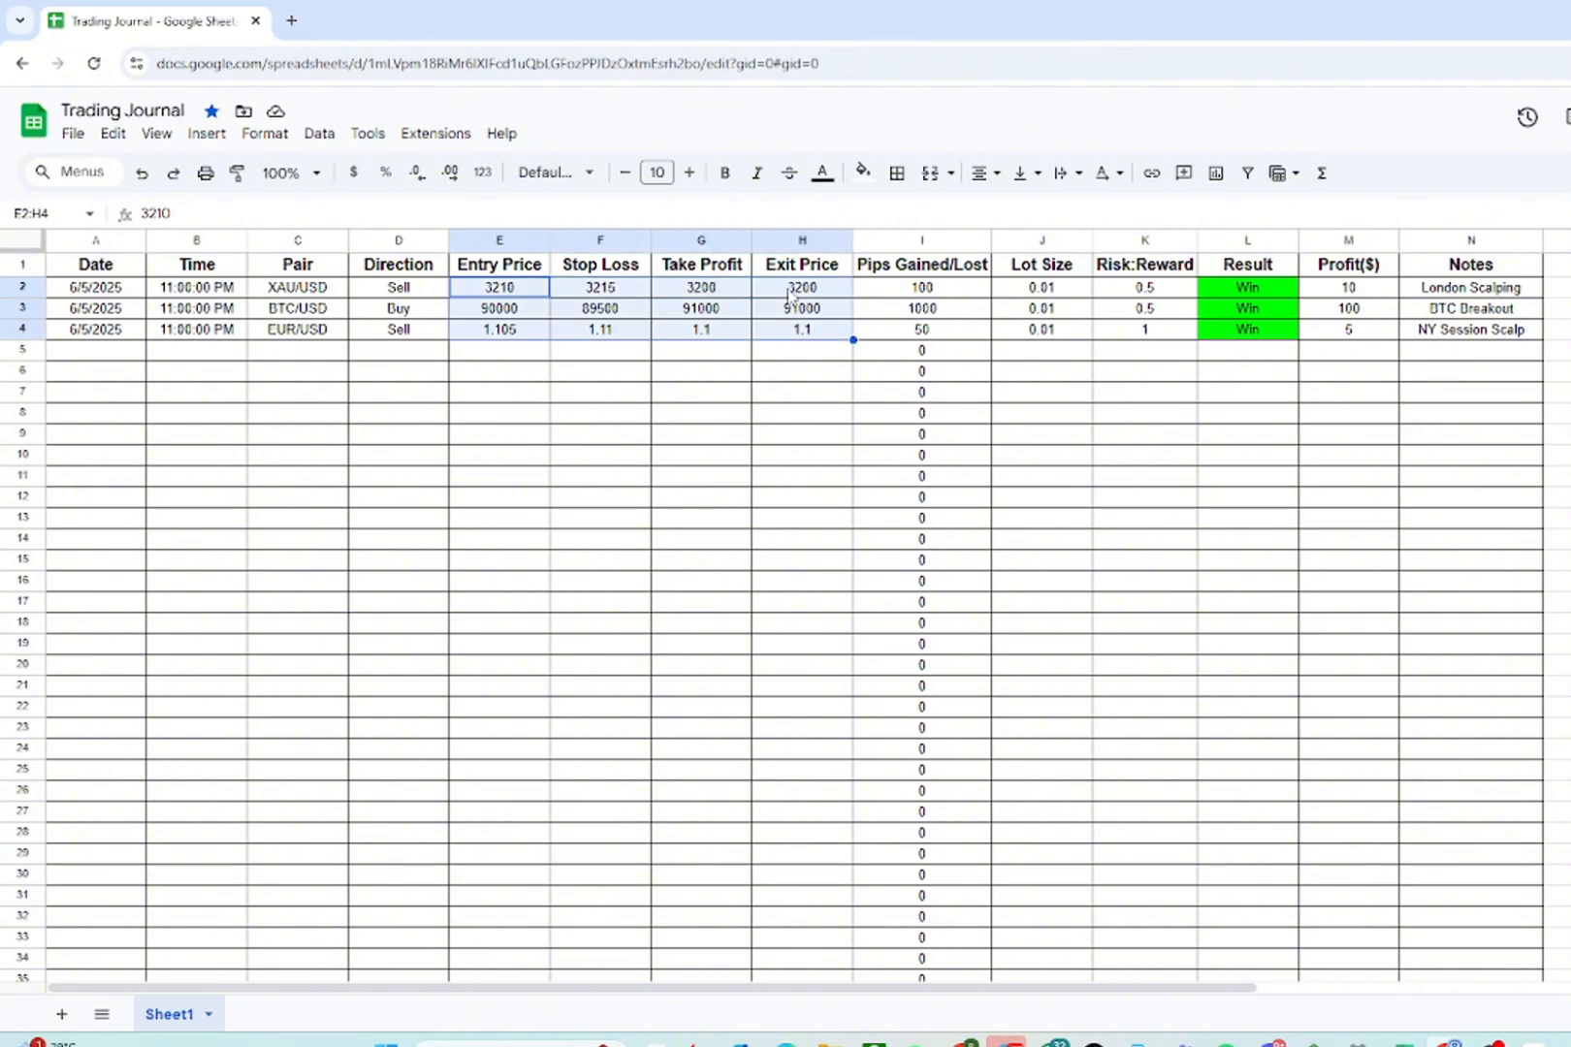
pyautogui.hotkey('ctrl', 'shift', 'Right')
pyautogui.hotkey('ctrl', 'shift', 'Left')
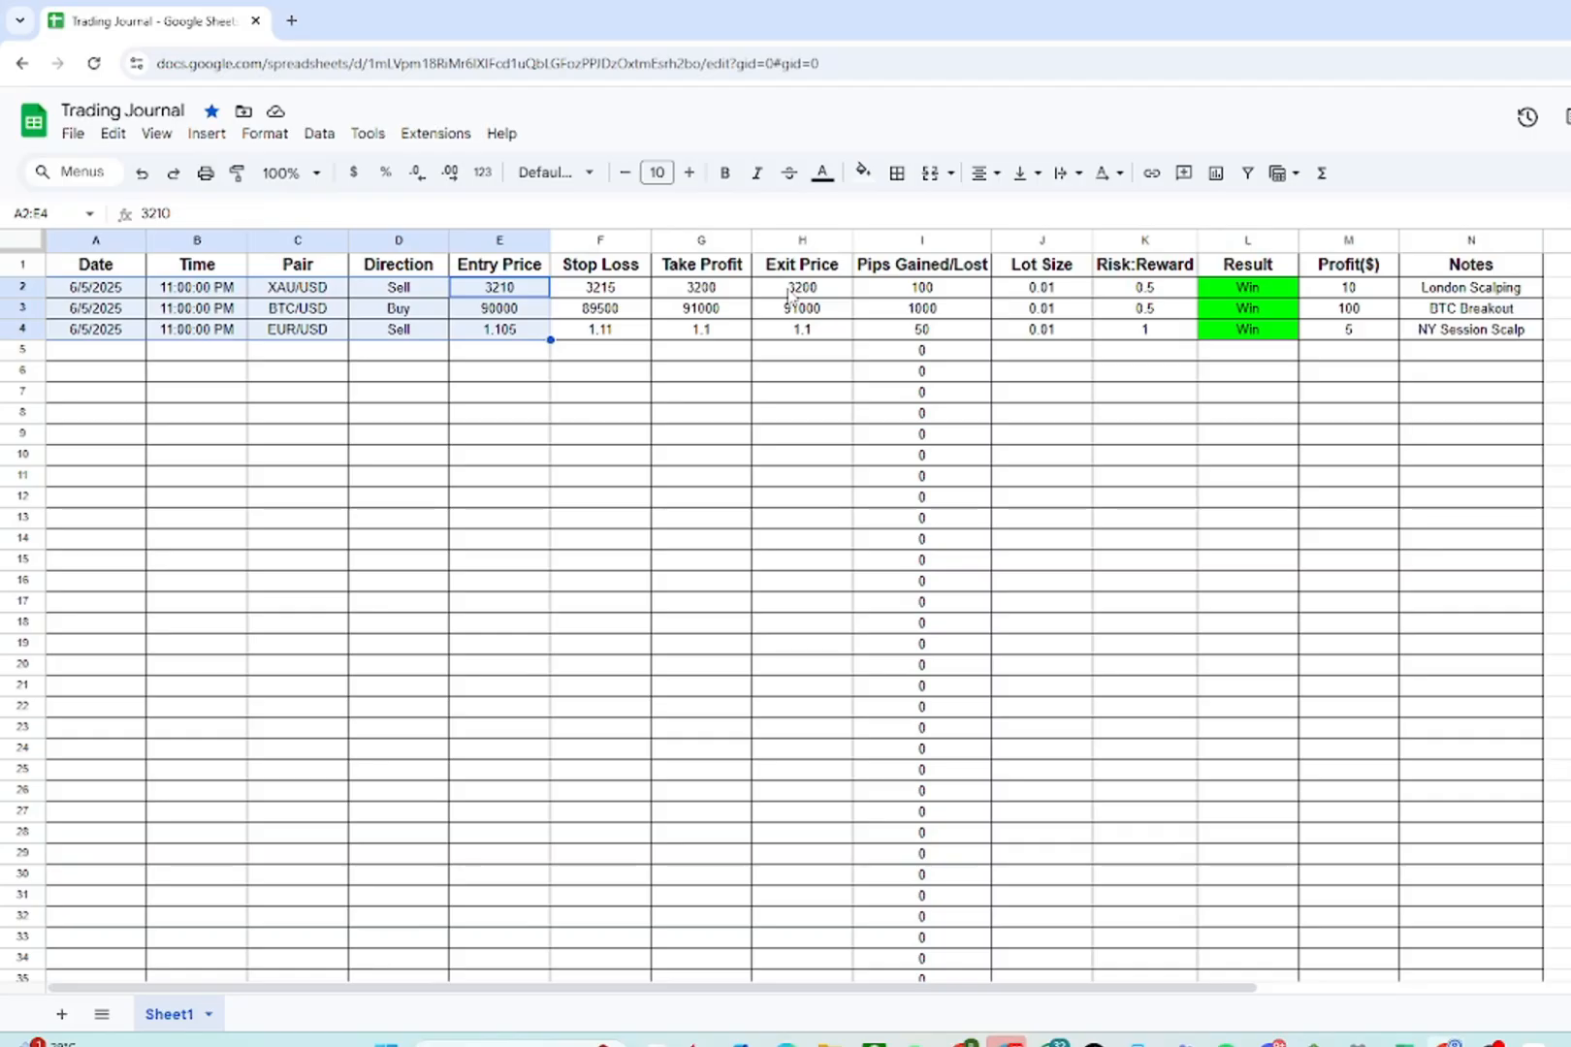
pyautogui.click(750, 462)
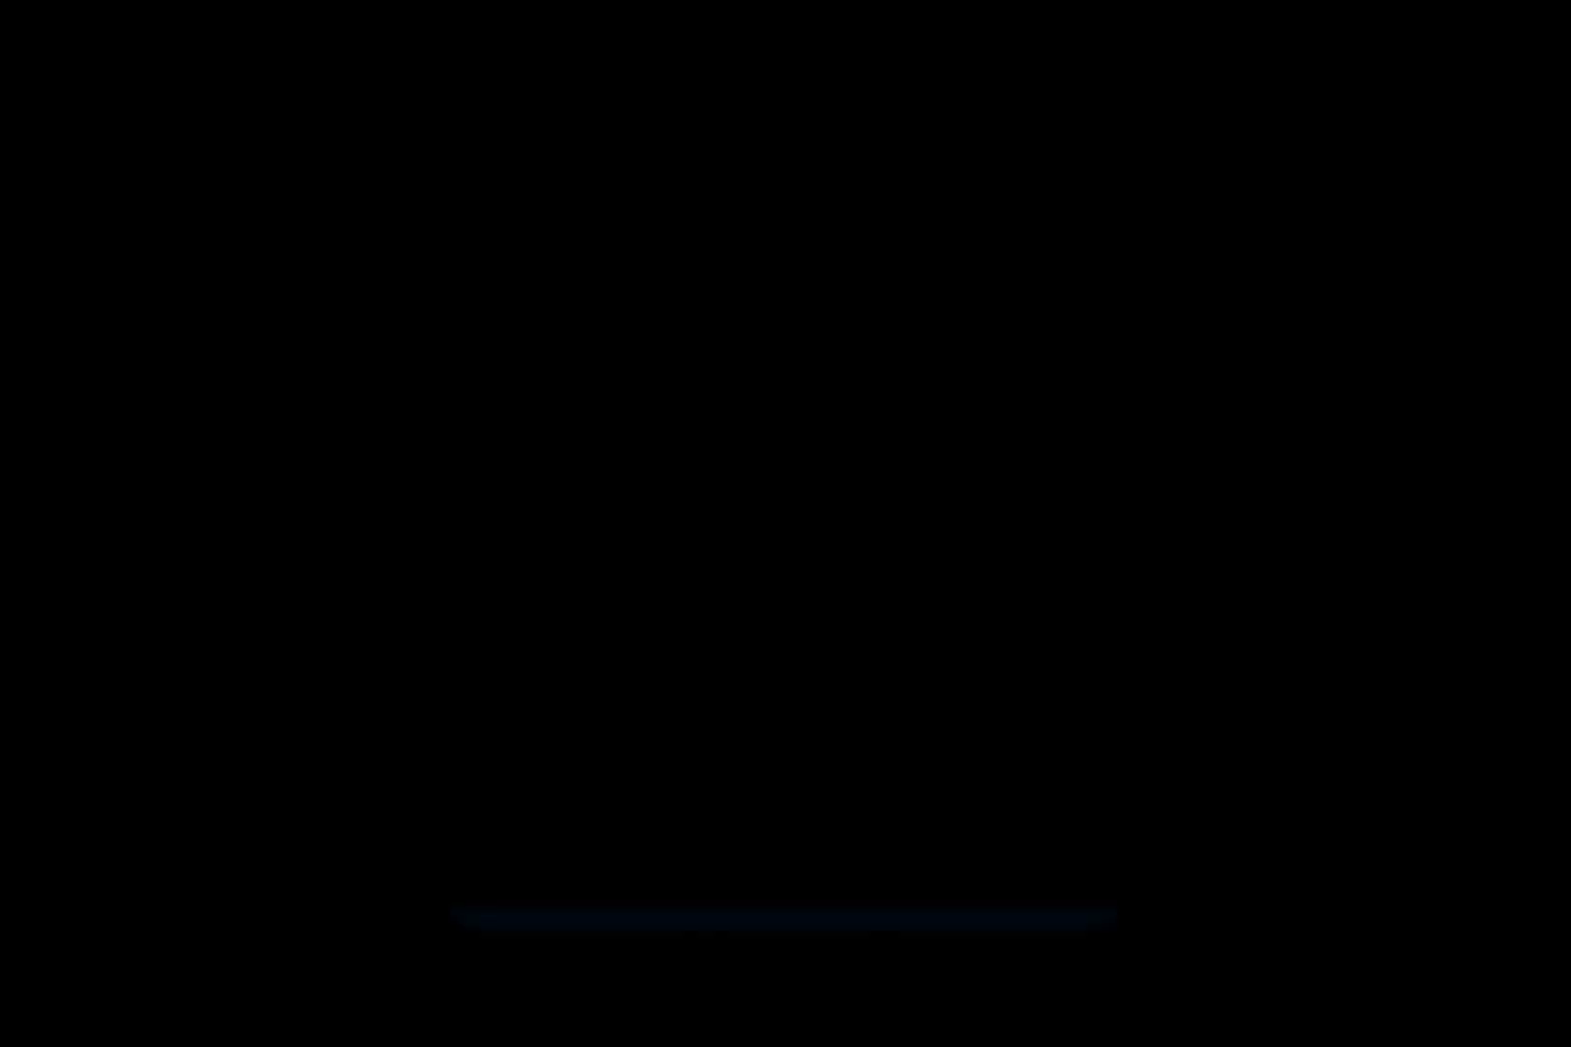